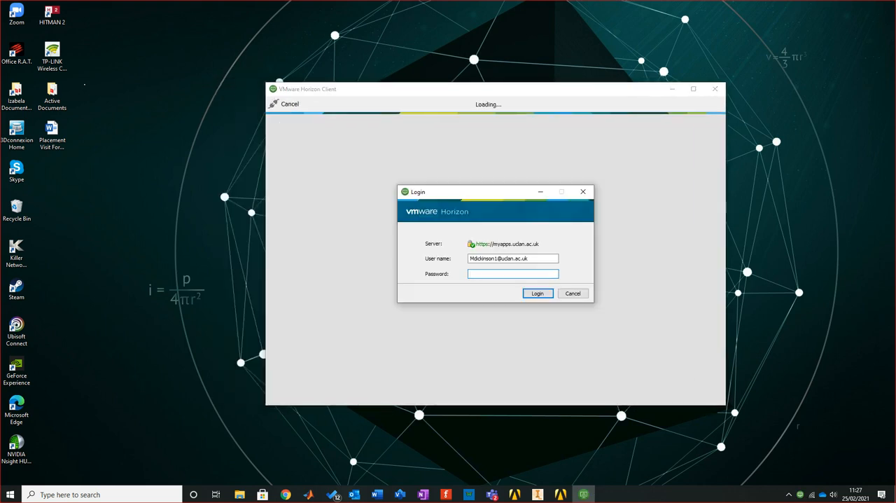
Log in to the VMware Horizon server with the account password and launch Workbench 19.1
text(••••••••••••••)
key(Return)
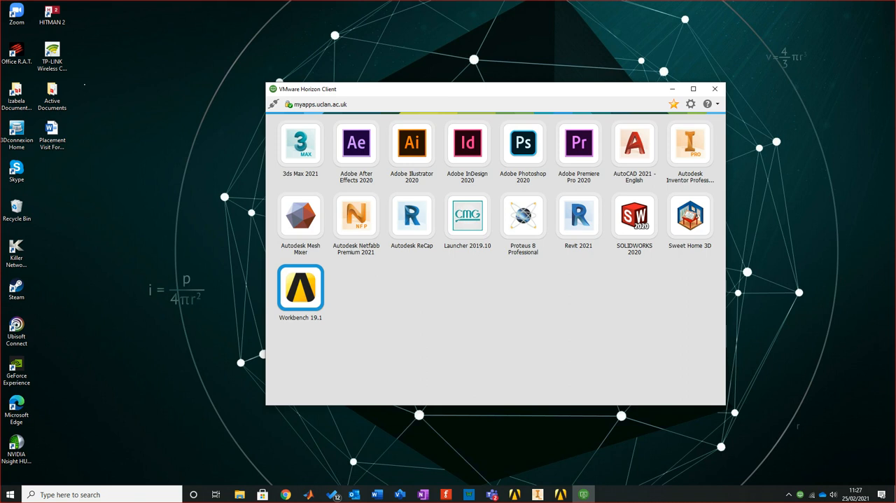
double_click(301, 288)
drag(602, 89, 682, 41)
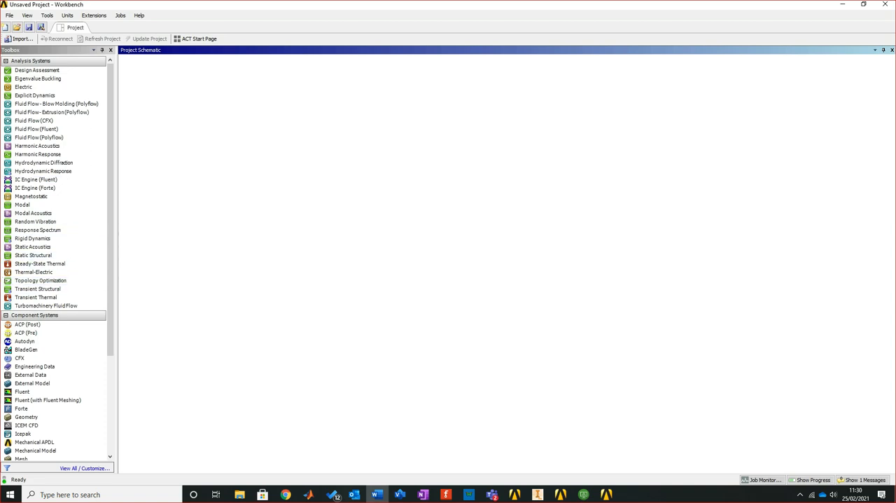
Add a Mechanical APDL component system to the empty project schematic
scroll(56, 259, down, 2)
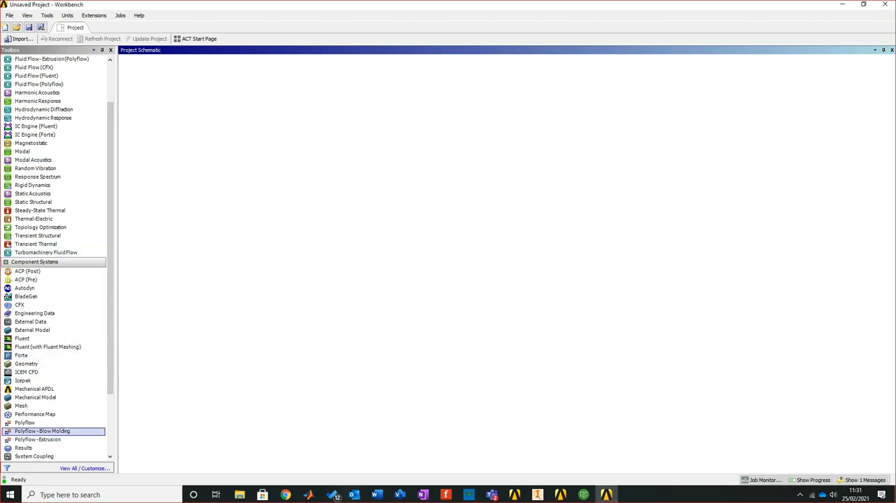
scroll(45, 252, up, 2)
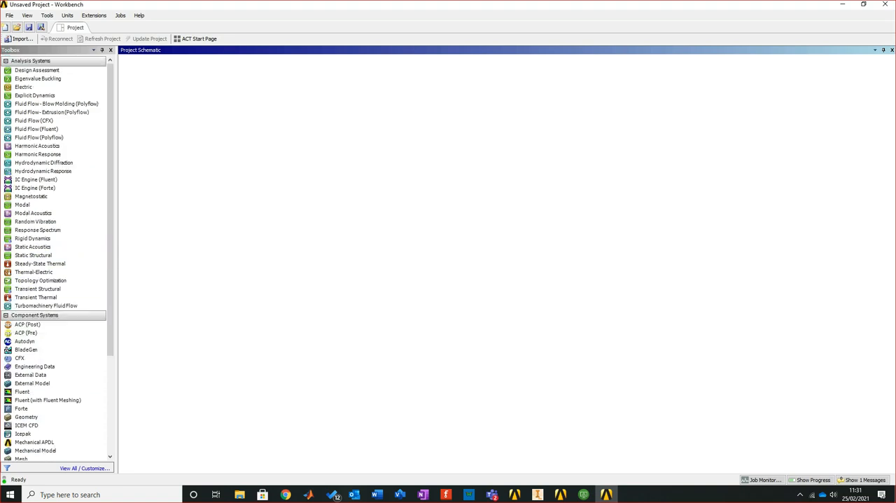
click(5, 315)
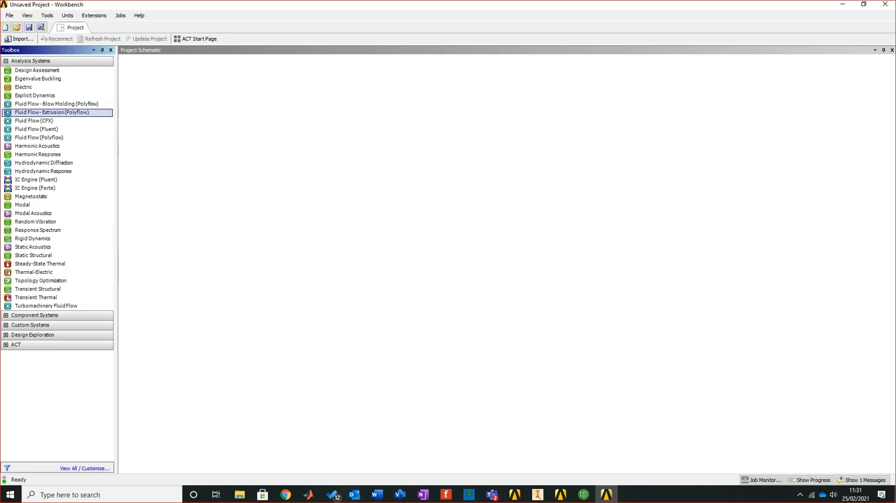
click(5, 61)
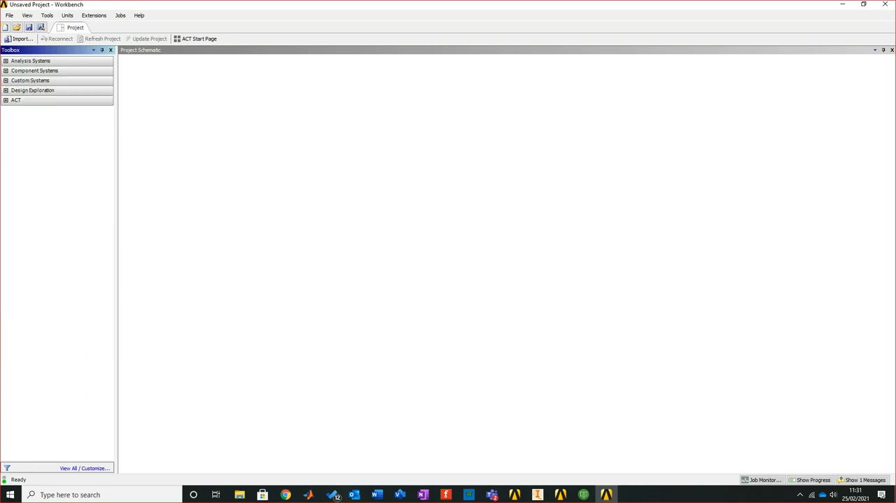
click(5, 70)
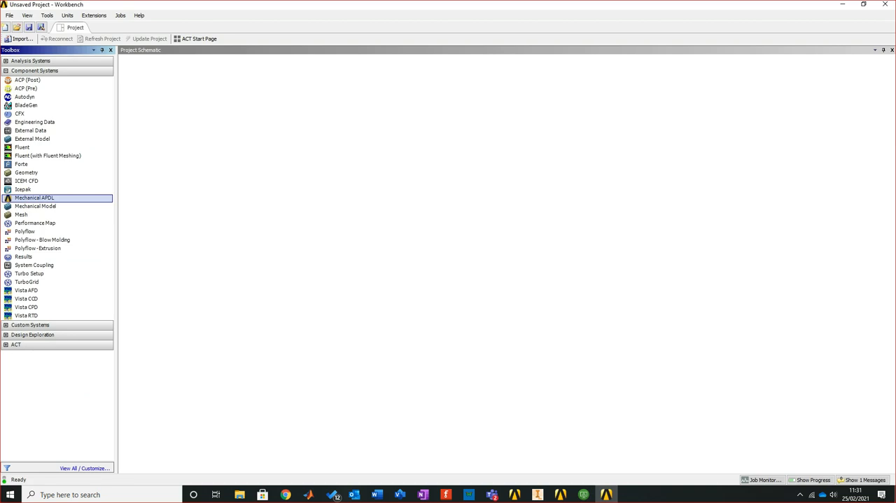
drag(35, 198, 63, 193)
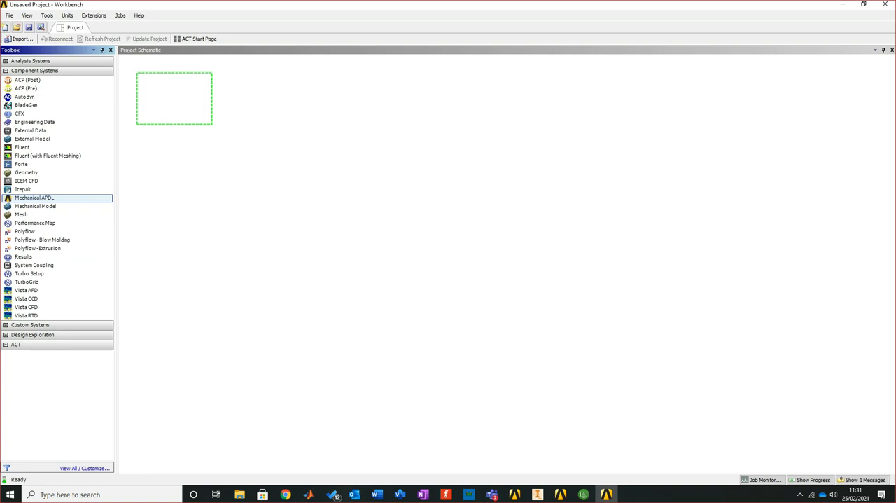
drag(63, 194, 174, 99)
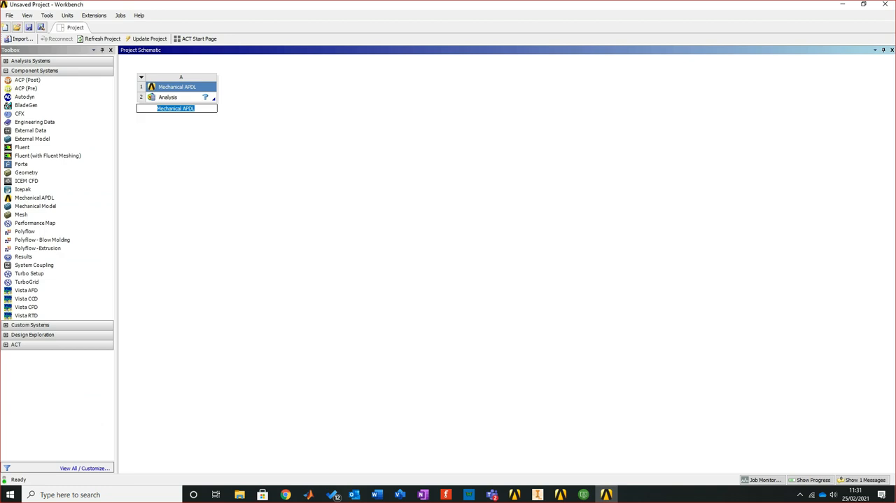
Name the new Mechanical APDL system "Carbon Sample"
text(Carbon Sample)
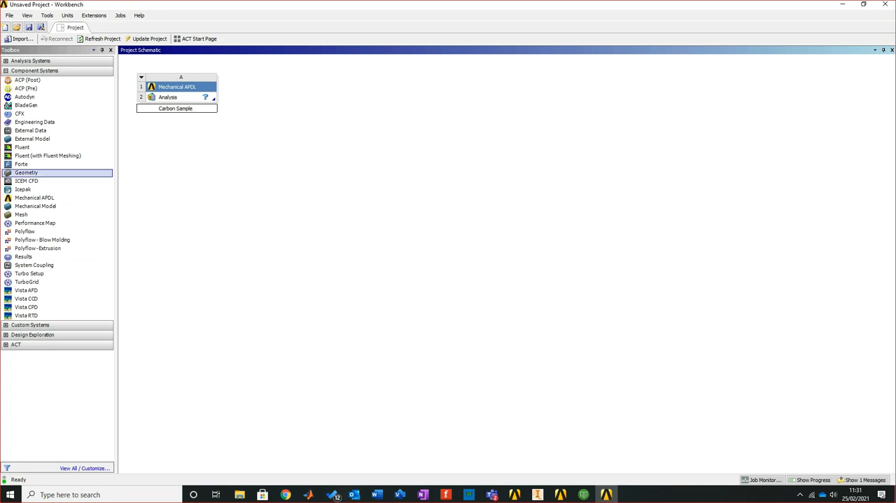
key(Return)
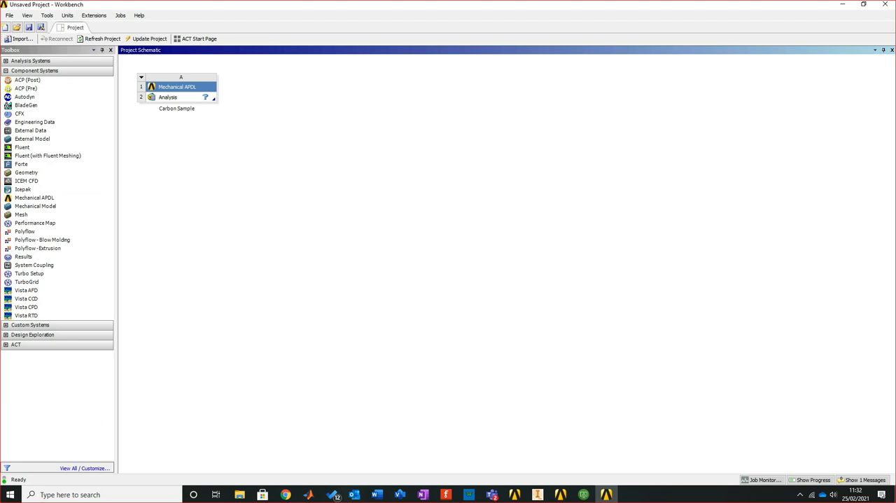
Open the Carbon Sample system's Analysis cell in Mechanical APDL and maximize its window
click(168, 97)
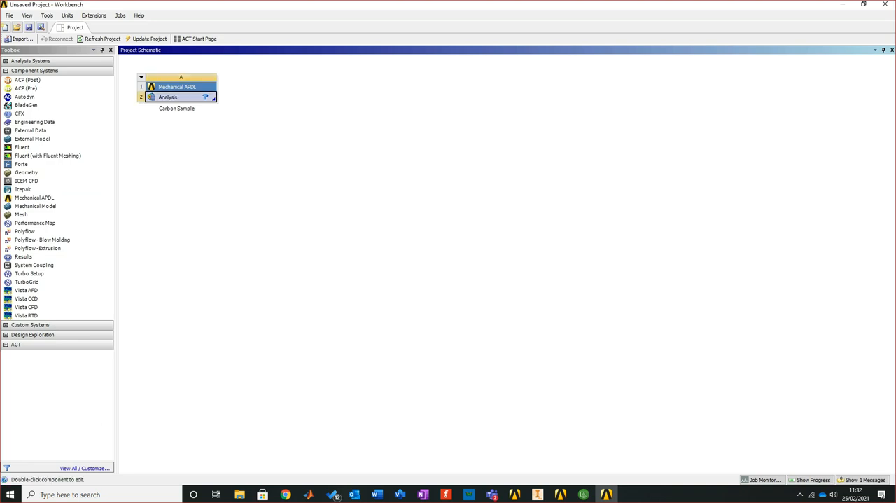
right_click(177, 97)
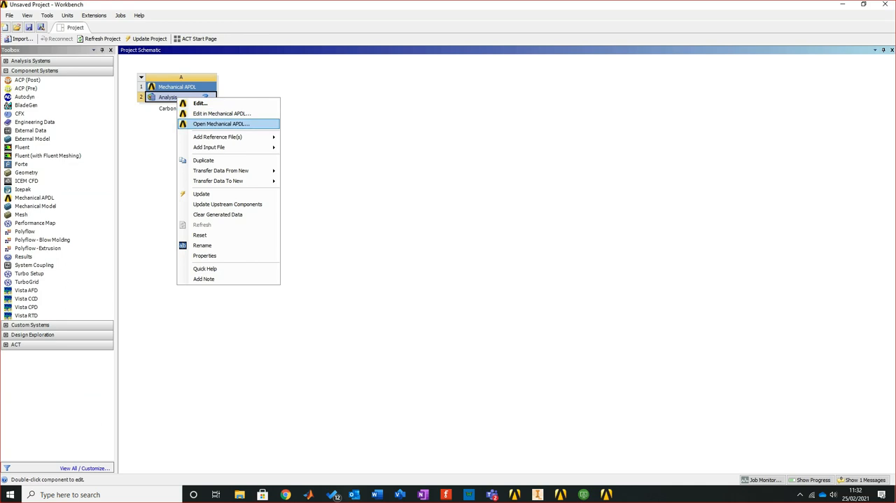
click(222, 123)
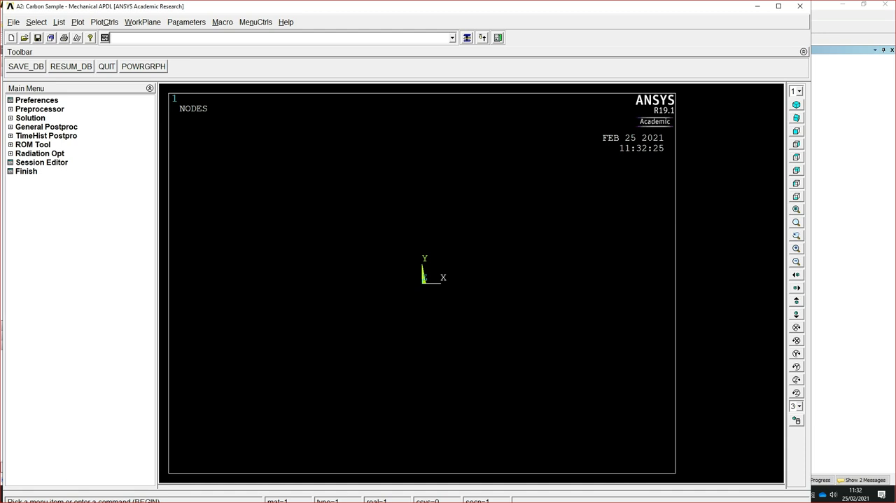
click(779, 7)
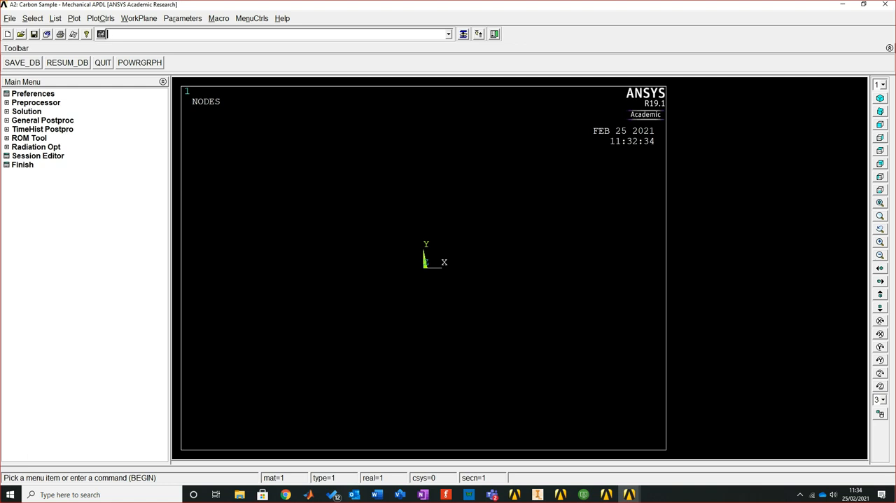
click(10, 19)
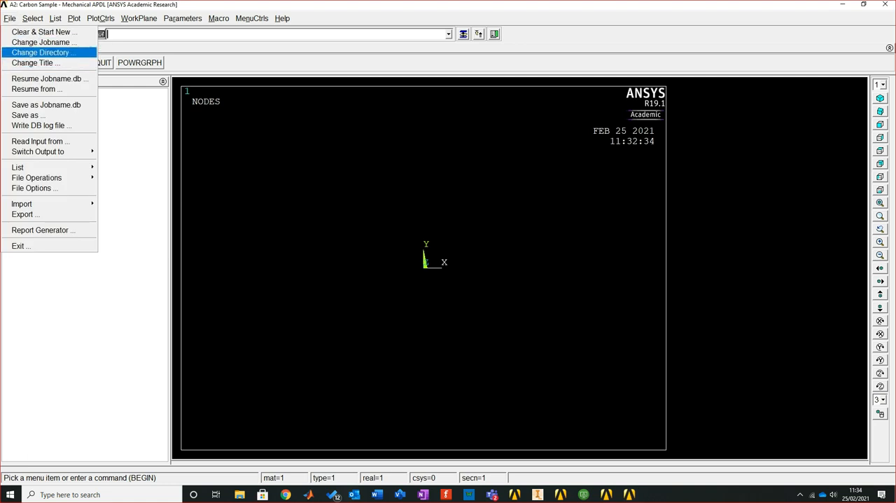
key(Escape)
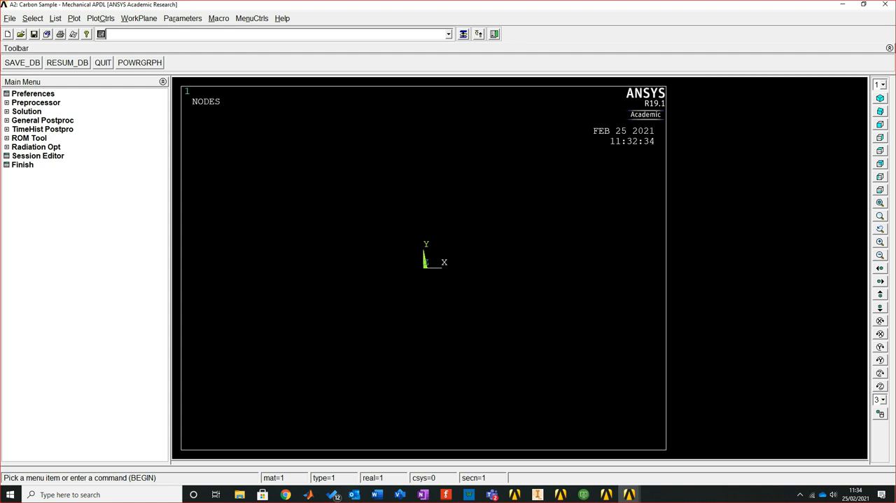
Open the preprocessor's element type definitions and bring up the Library of Element Types for a new type
click(36, 103)
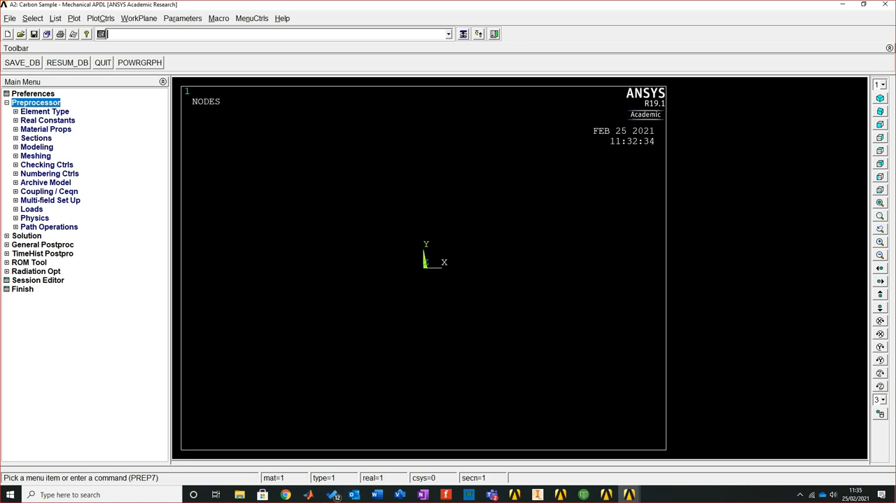
click(44, 111)
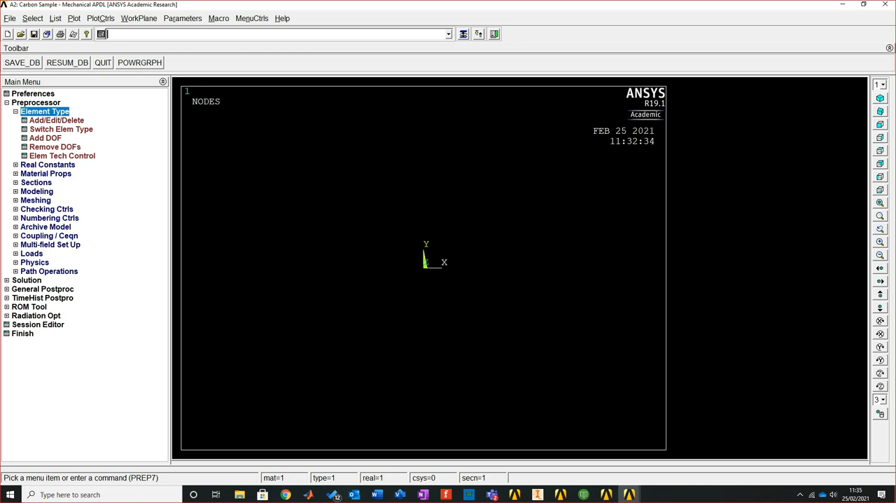
click(56, 120)
drag(187, 57, 433, 144)
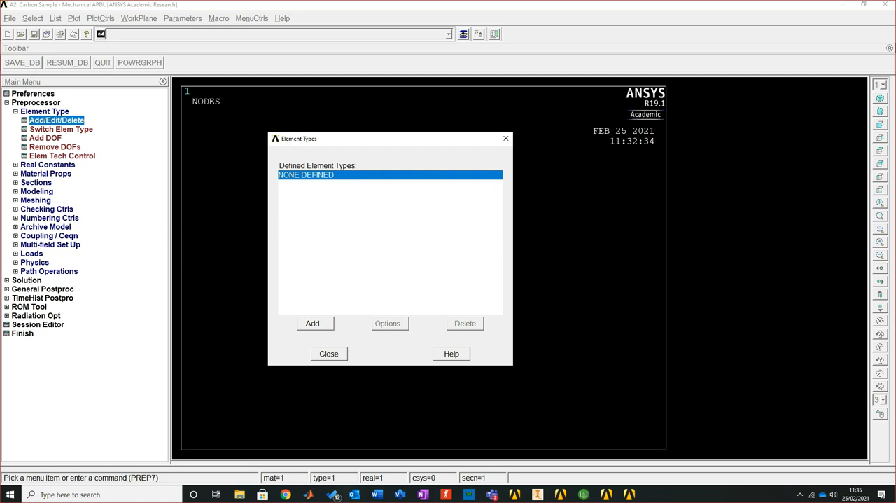
click(315, 323)
drag(364, 197, 255, 200)
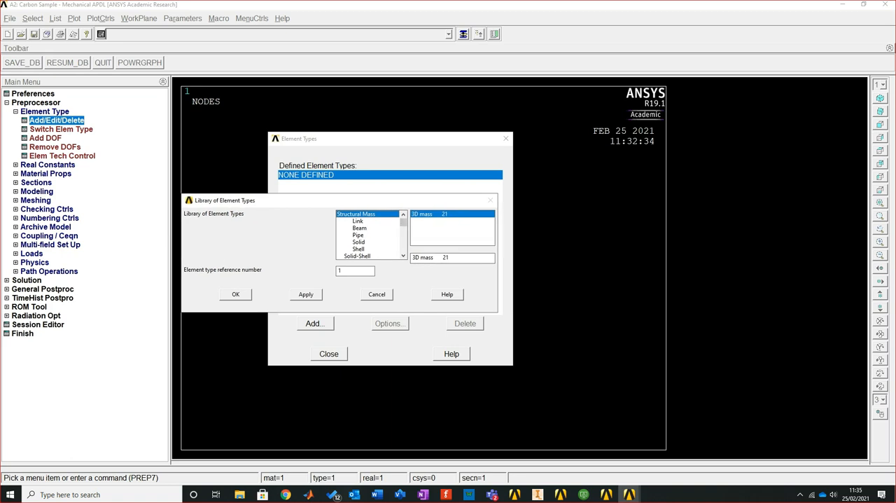
Look through the element categories available in the Library of Element Types
click(403, 256)
click(403, 255)
click(403, 255)
click(403, 256)
click(404, 255)
click(403, 255)
click(403, 256)
click(403, 255)
click(403, 255)
click(403, 256)
mouse_move(403, 230)
mouse_down()
mouse_move(403, 246)
mouse_move(403, 215)
mouse_up()
Add the Shell element 3D 4node 181 with element type reference number 1
click(358, 249)
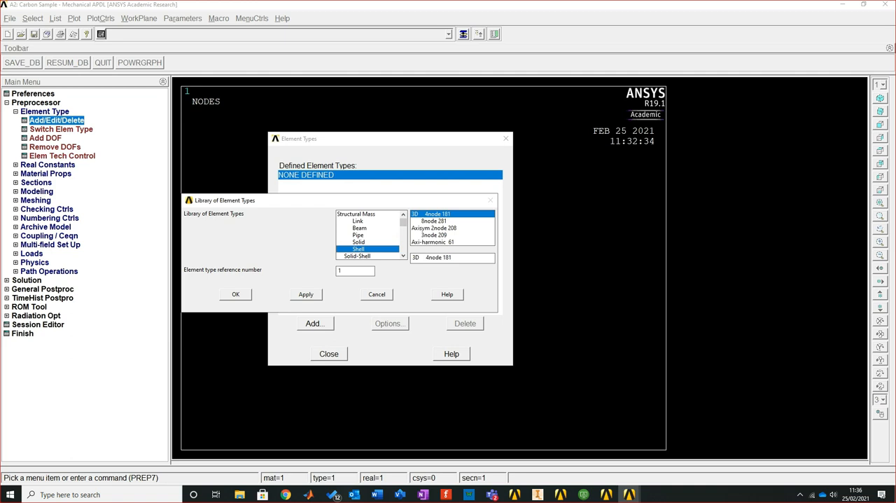
click(434, 221)
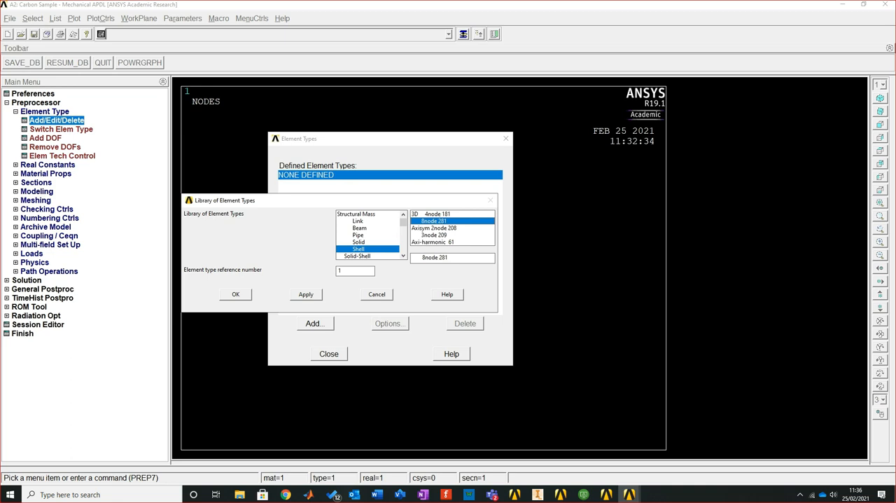
click(438, 214)
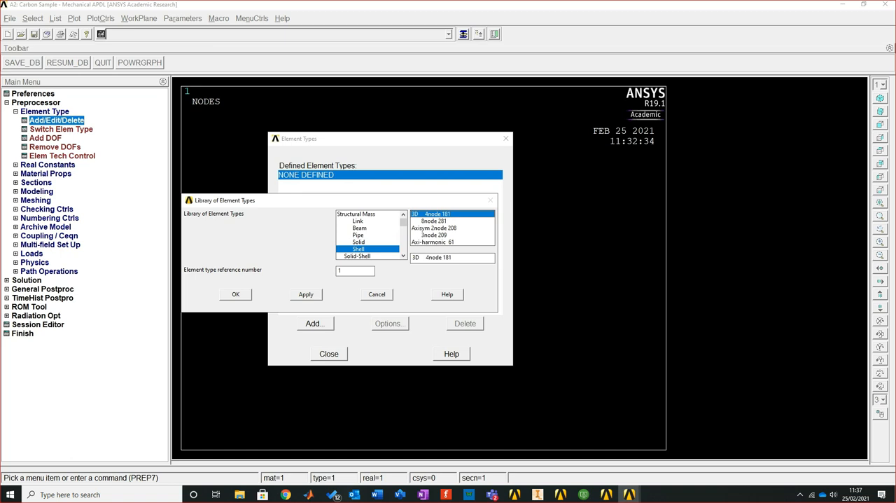
key(Return)
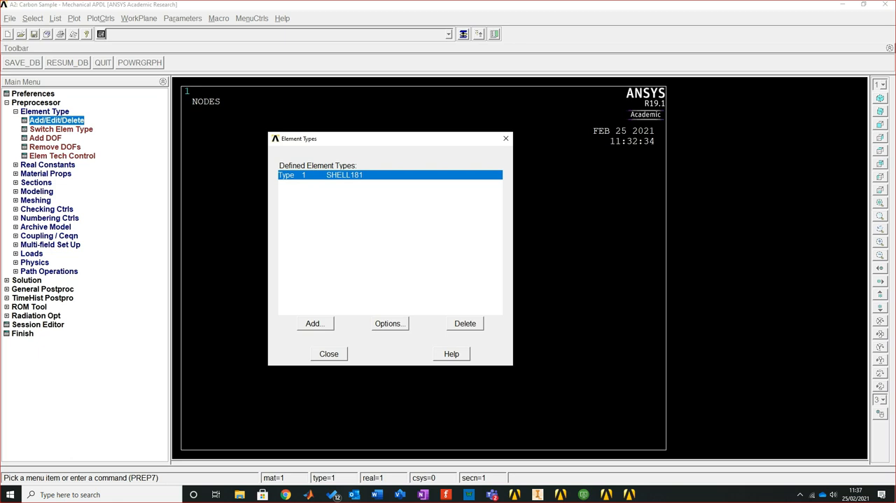
Set the SHELL181 storage of layer data (K8) to All layers and close the element type definitions
click(390, 324)
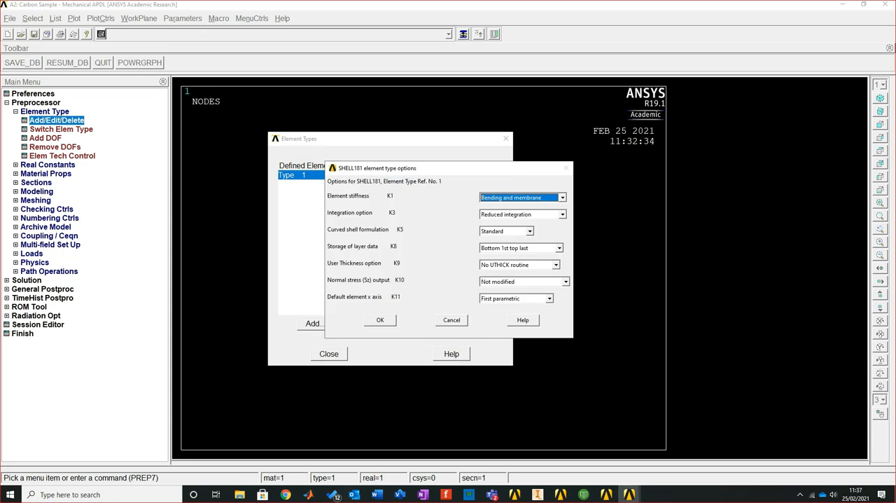
drag(434, 168, 391, 118)
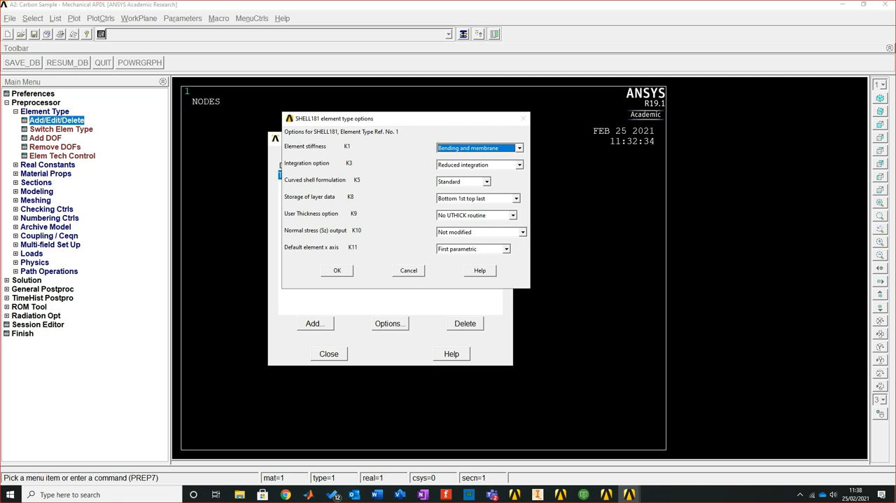
click(516, 199)
key(Down)
key(Down)
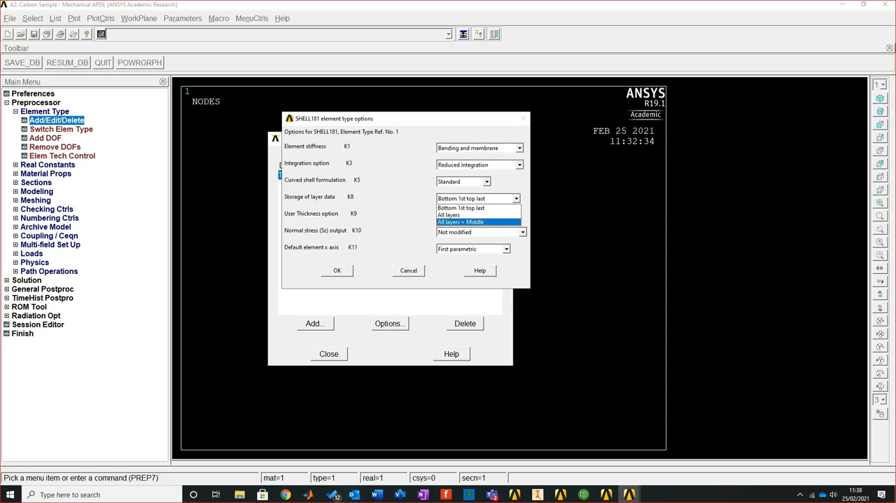
key(Up)
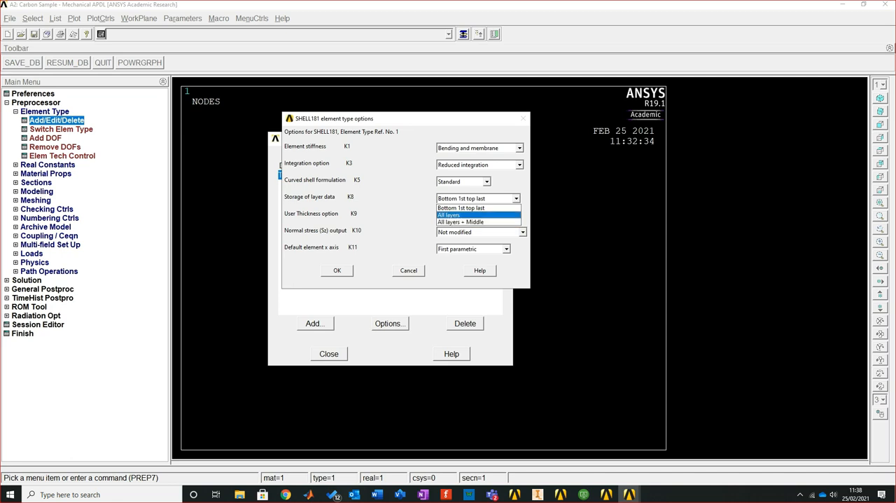
key(Return)
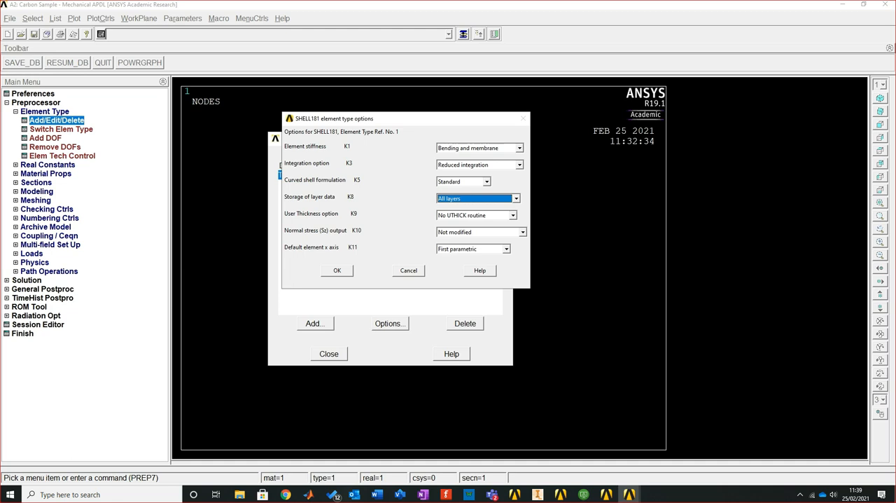
key(Return)
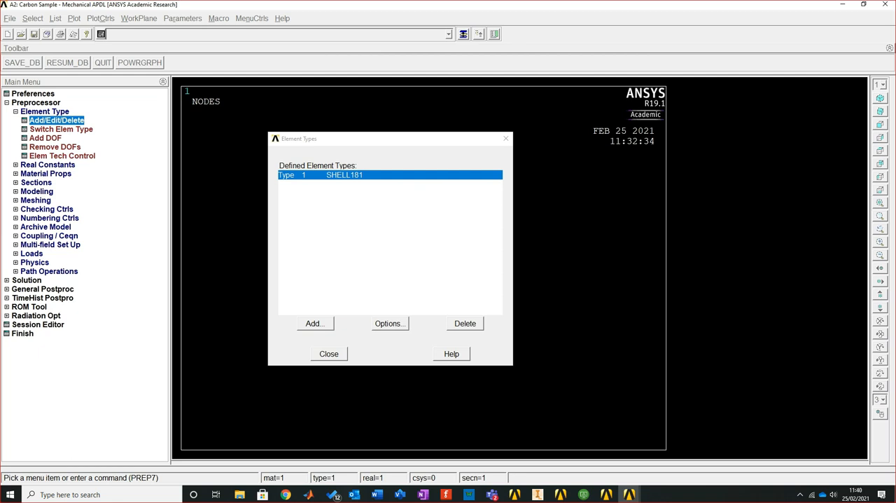
key(Escape)
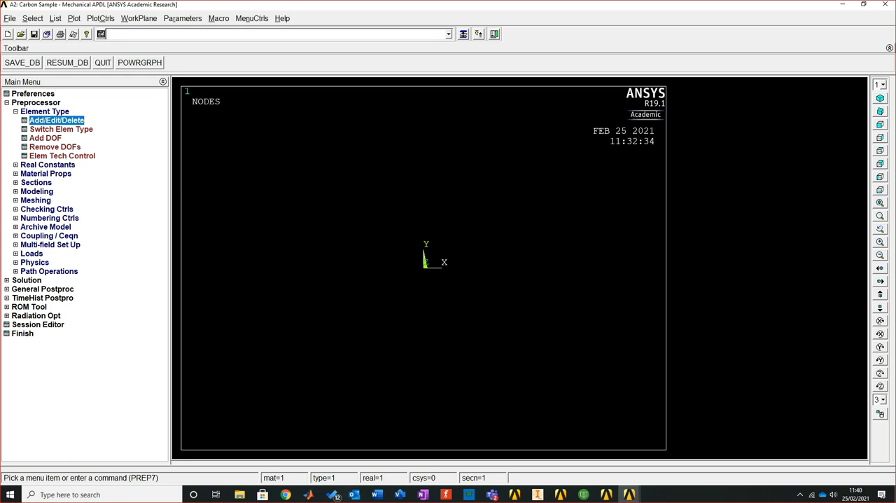
Open the structural linear elastic orthotropic properties for material model 1 in the preprocessor's material models
click(44, 112)
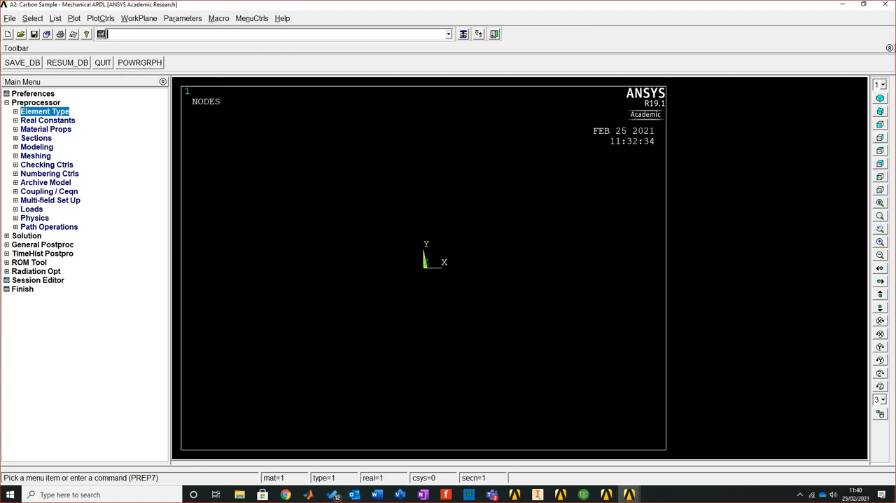
click(36, 147)
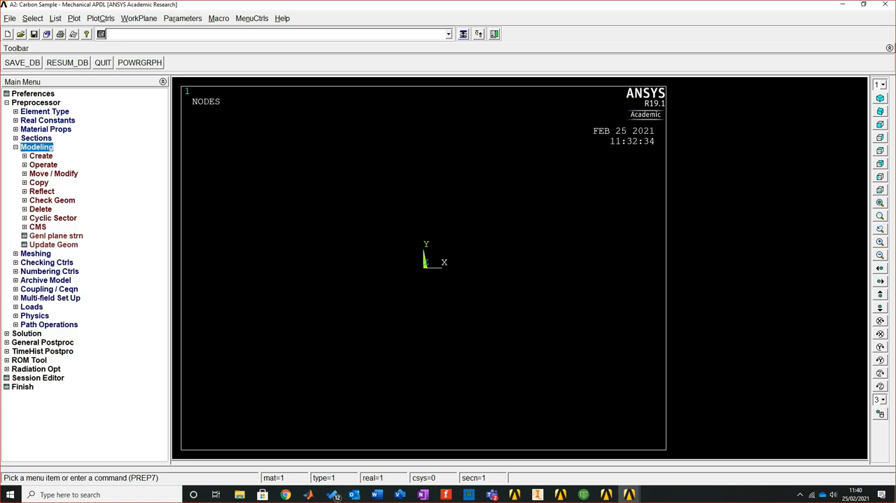
click(45, 130)
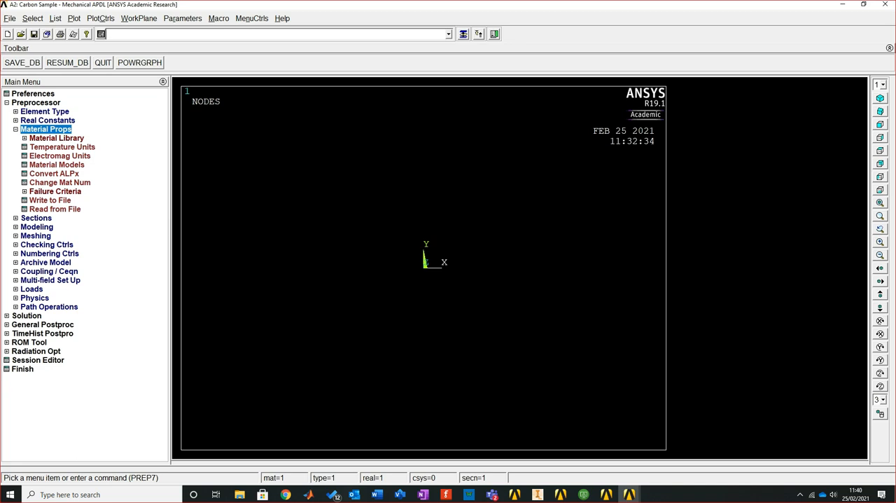
click(56, 164)
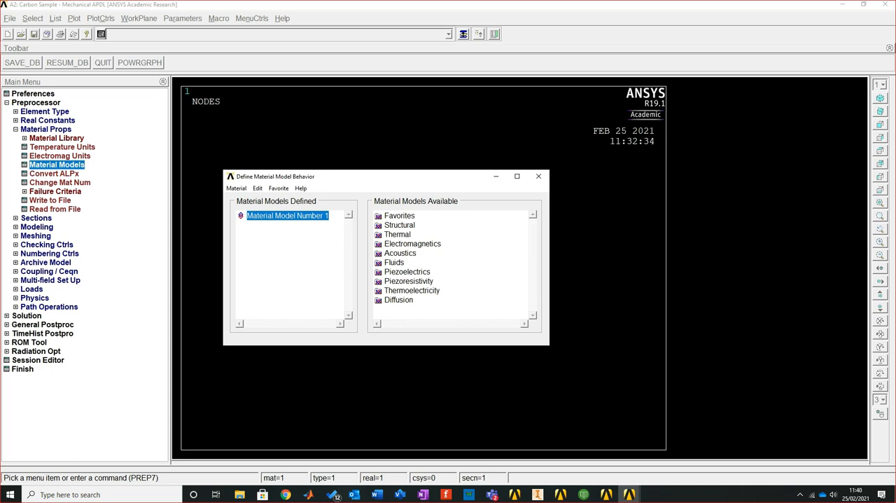
double_click(399, 224)
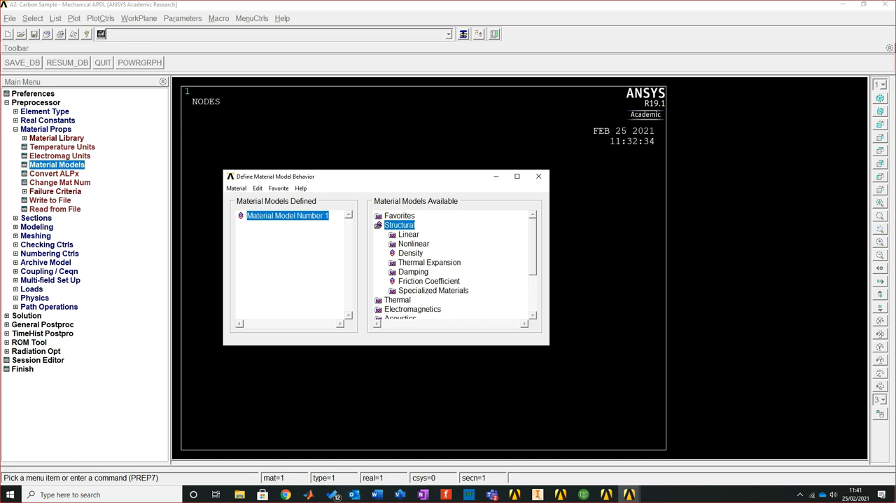
double_click(409, 235)
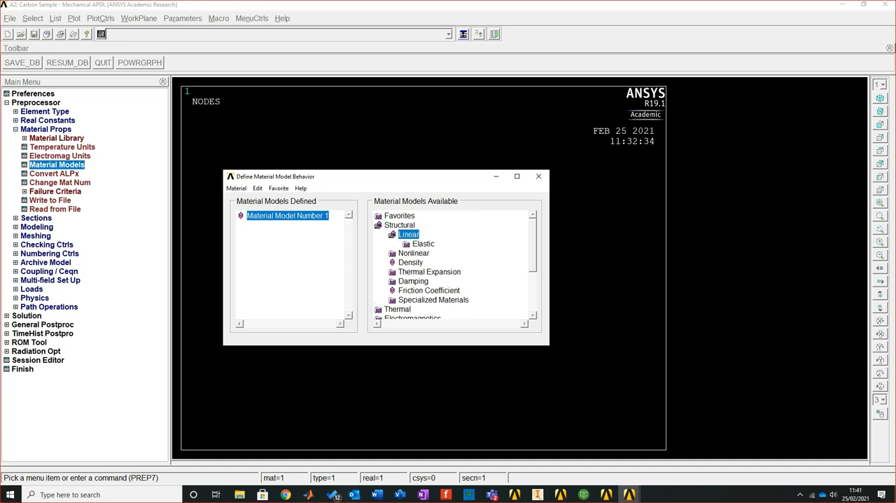
double_click(423, 243)
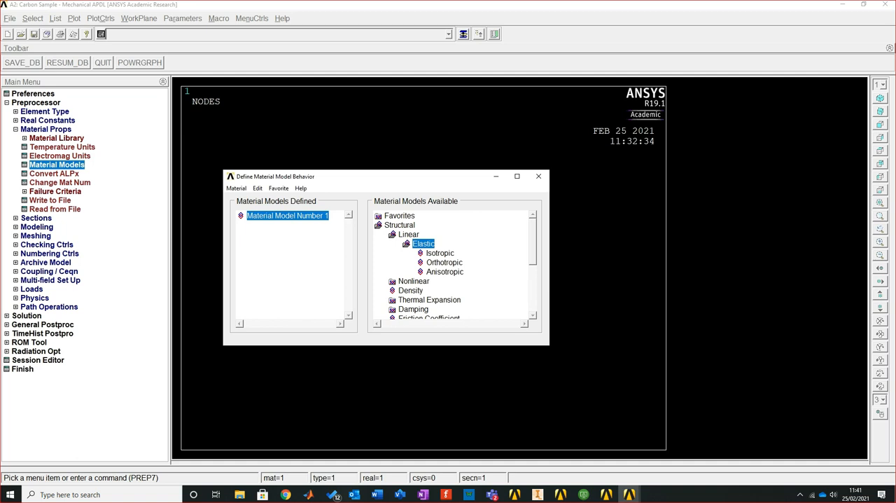
double_click(444, 262)
drag(420, 173, 443, 121)
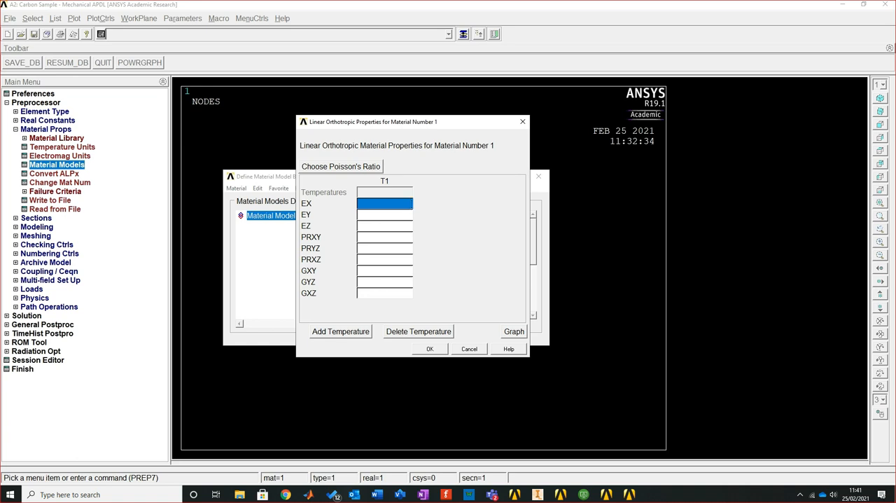
Set the orthotropic Young's moduli EX and EY of material 1 to 8500000
key(alt+Tab)
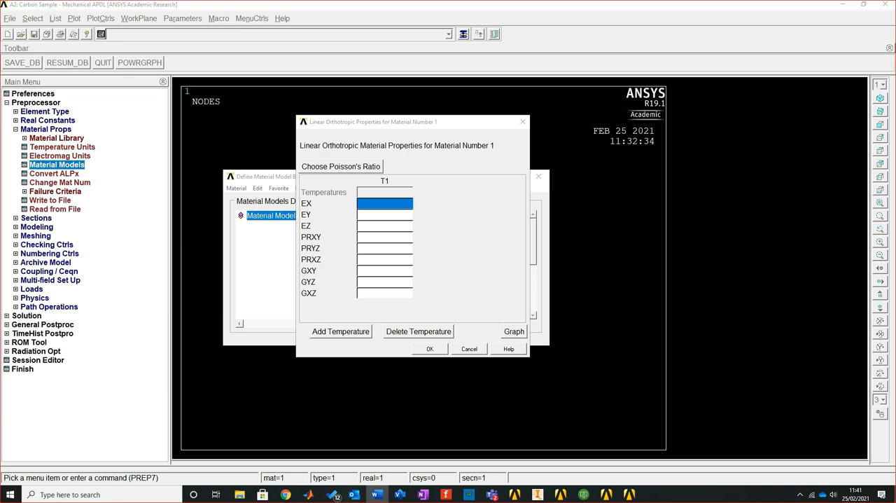
key(alt+Tab)
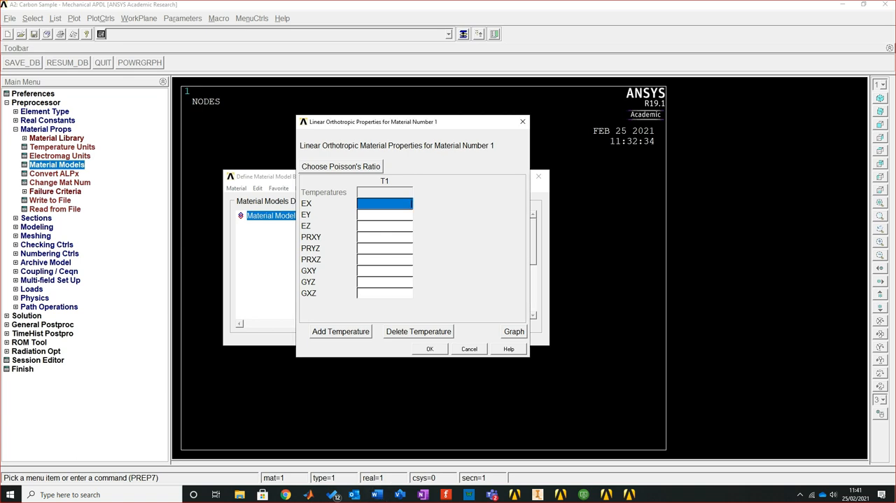
key(alt+Tab)
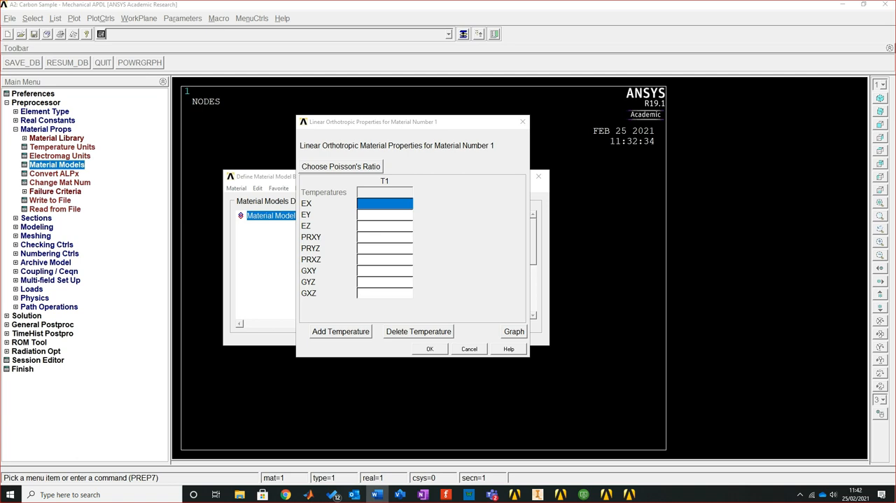
key(alt+Tab)
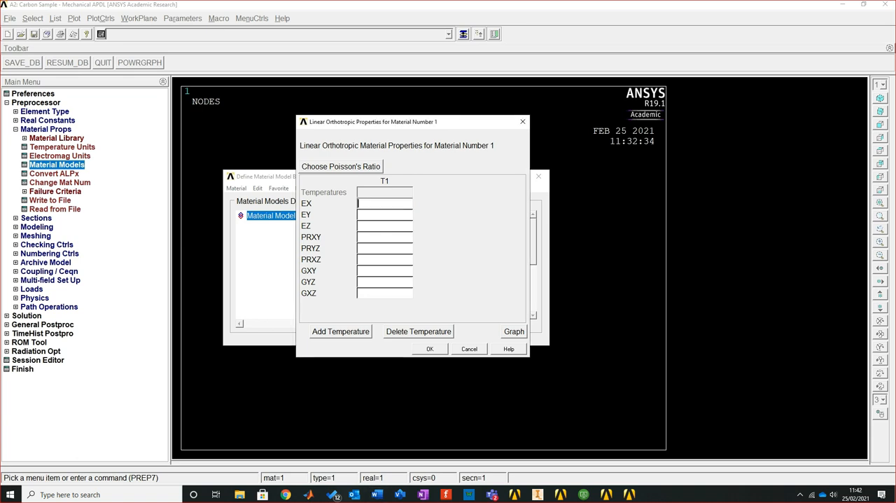
text(8500000)
key(Tab)
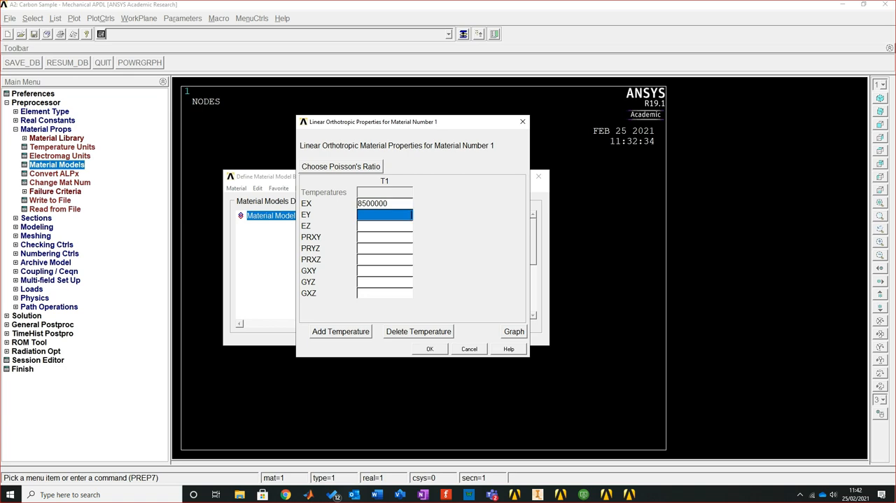
key(shift+Tab)
key(Tab)
text(850)
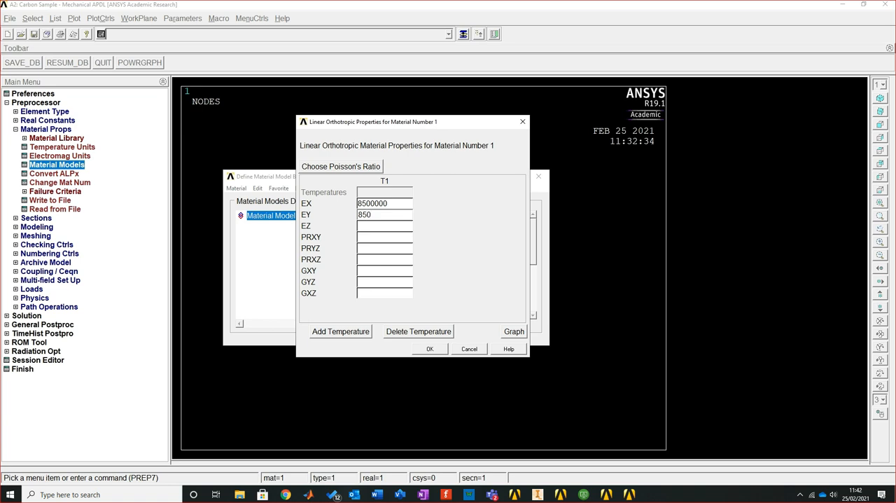
text(0000)
Set the modulus EZ of material 1 to 1000000 and recheck the EX, EY and EZ entries
click(384, 226)
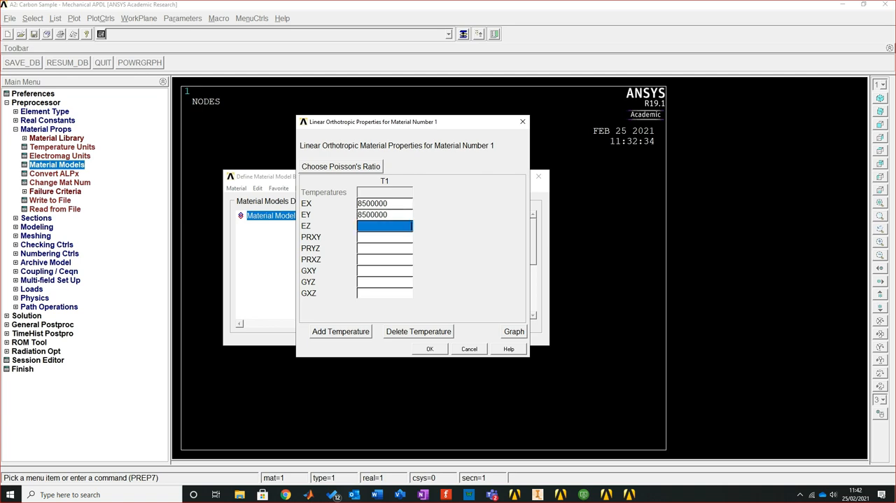
text(1)
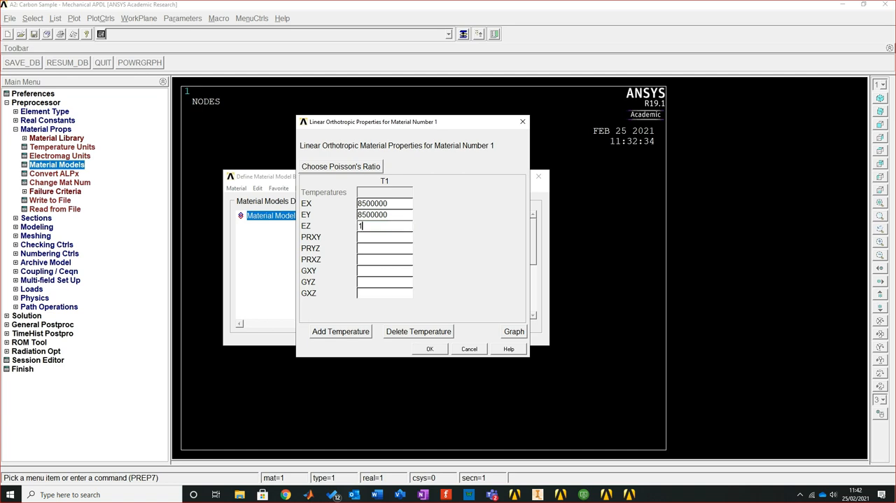
text(000000)
key(shift+Tab)
key(shift+Tab)
key(Tab)
key(Tab)
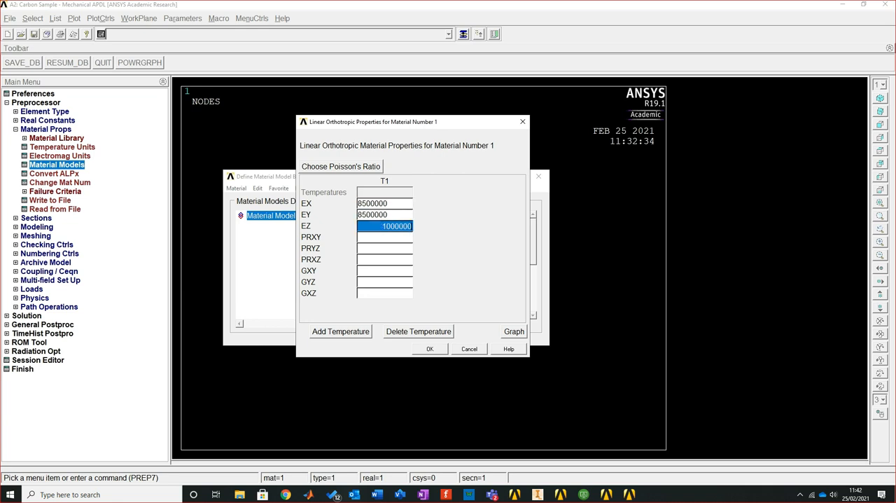
key(shift+Tab)
key(shift+Tab)
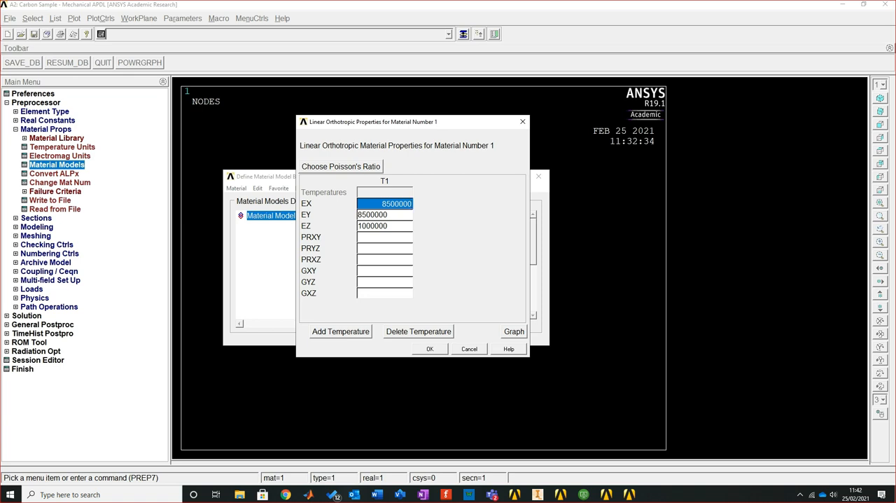
key(Tab)
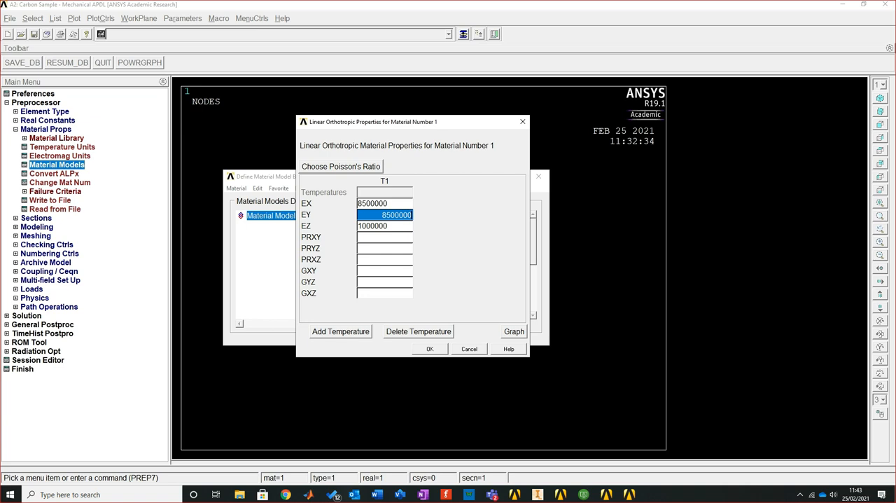
Set the Poisson's ratios PRXY, PRYZ and PRXZ of material 1 to 0.06
key(Tab)
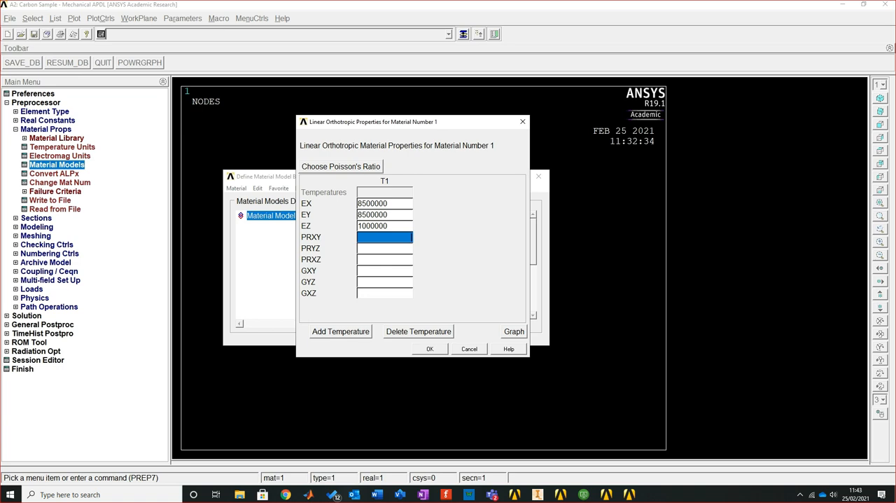
text(0.06)
key(Tab)
text(0.06)
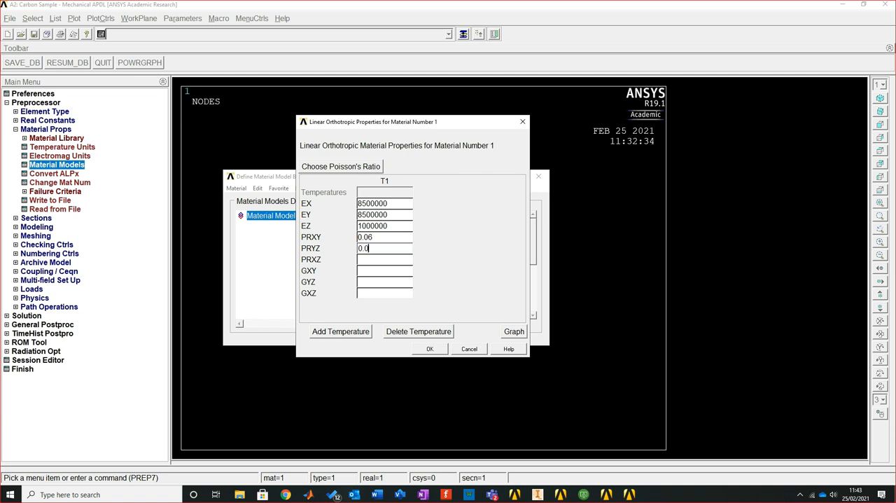
key(Tab)
text(0.06)
Set the shear moduli GXY, GYZ and GXZ of material 1 to 0.29 and accept the orthotropic properties
key(Tab)
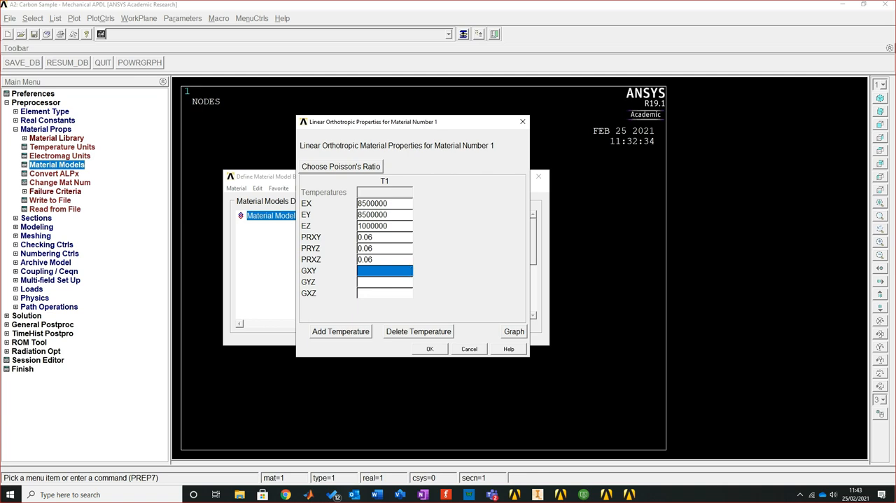
text(0.29)
key(Tab)
text(0.29)
key(Tab)
text(0.29)
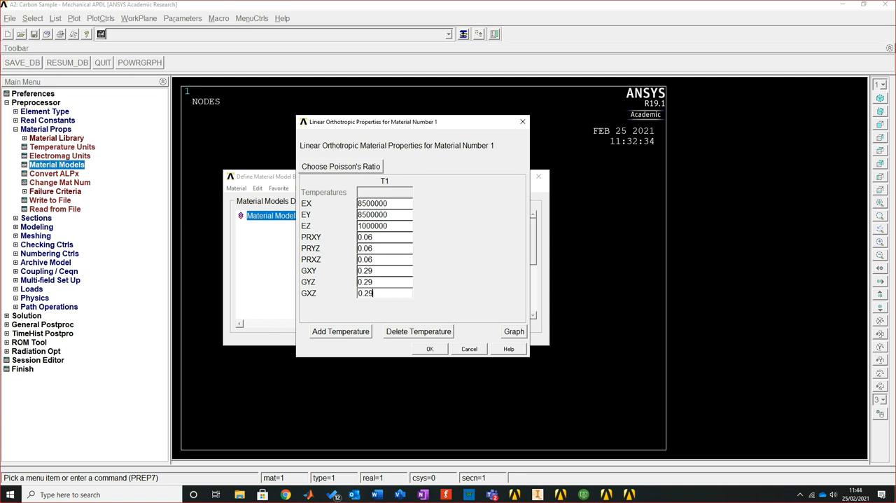
key(alt+Tab)
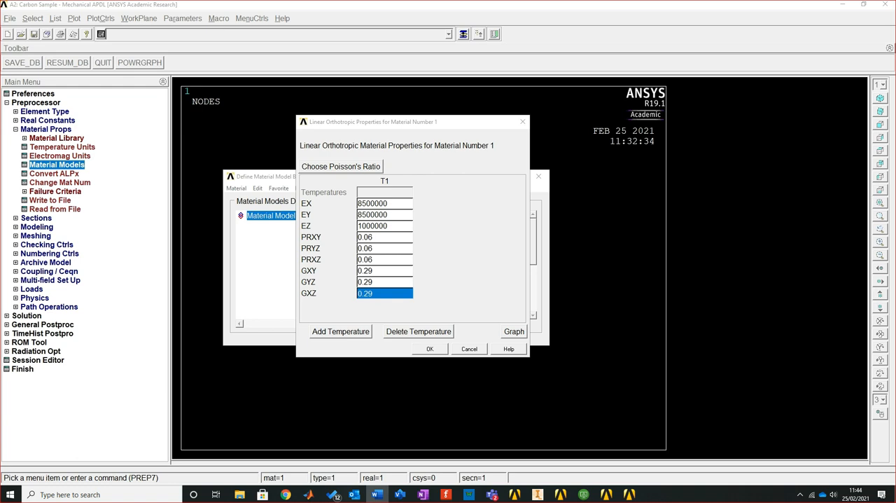
key(alt+Tab)
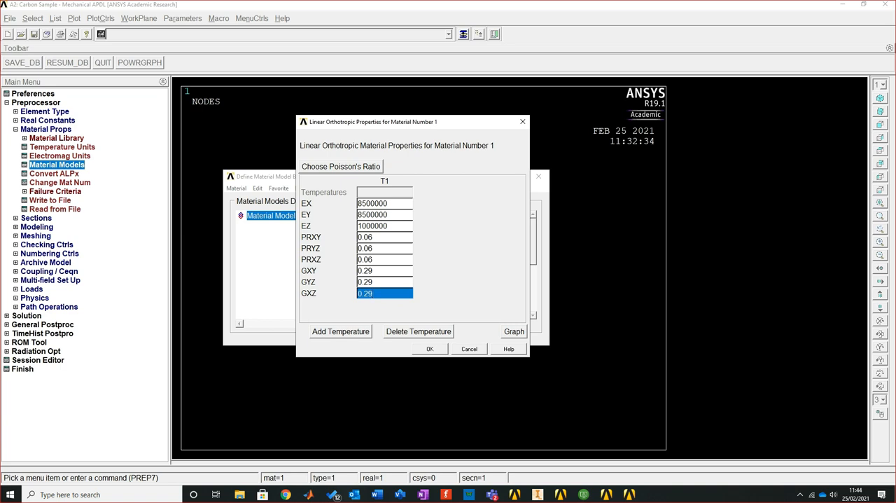
click(430, 349)
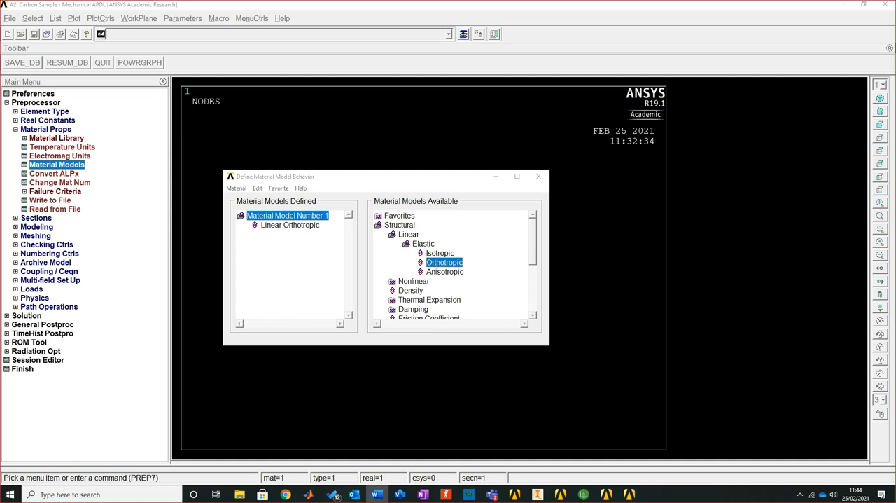
Add a density of 2200 to material model 1
double_click(410, 291)
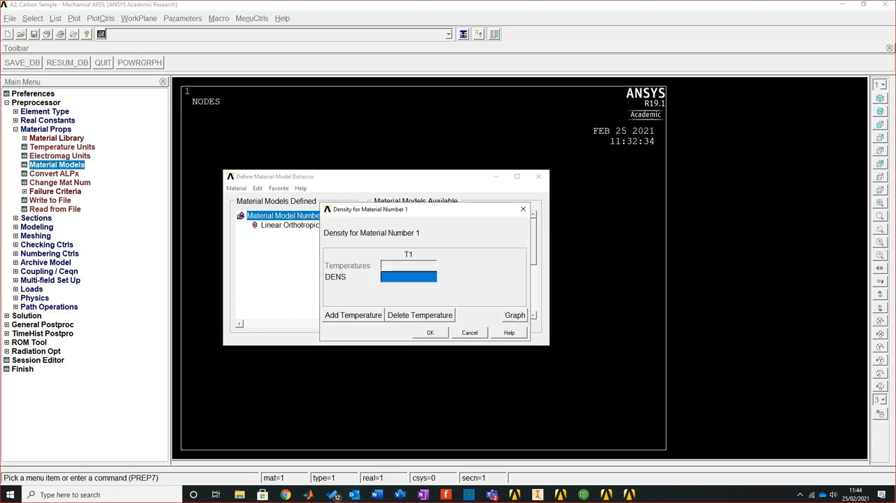
text(22)
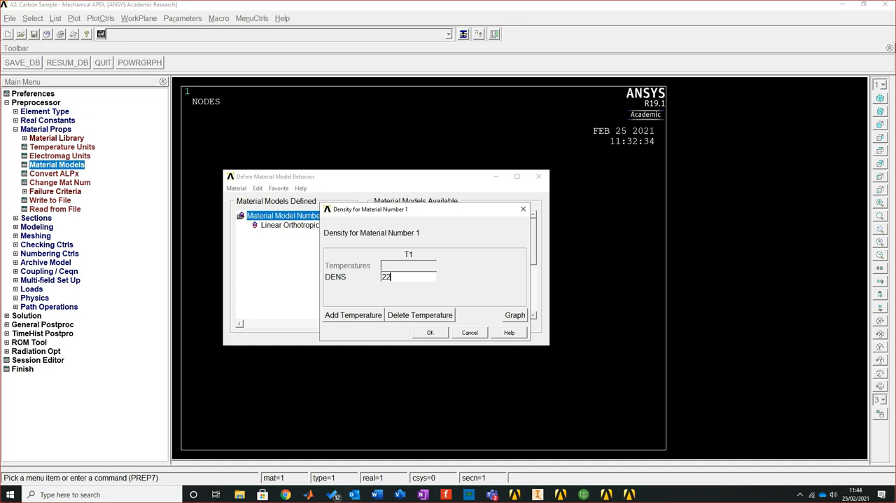
text(00)
key(Return)
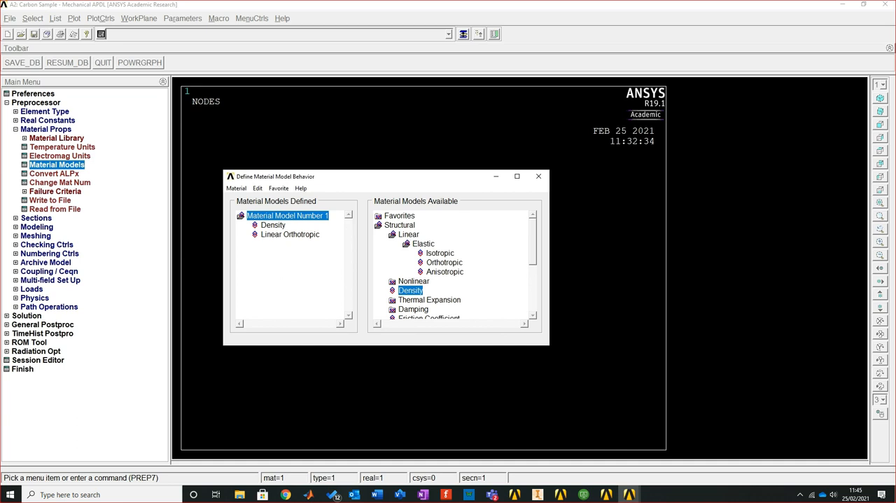
Review the stored density and linear orthotropic values of material 1 without changing them
double_click(411, 290)
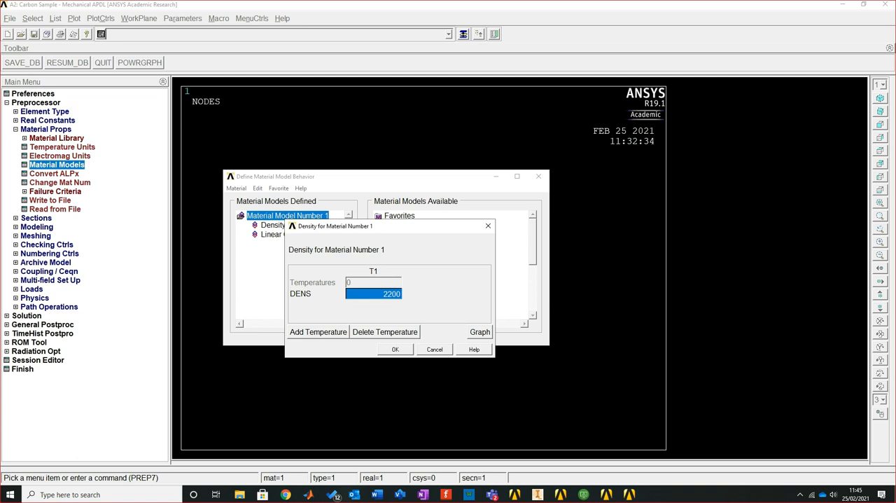
click(435, 349)
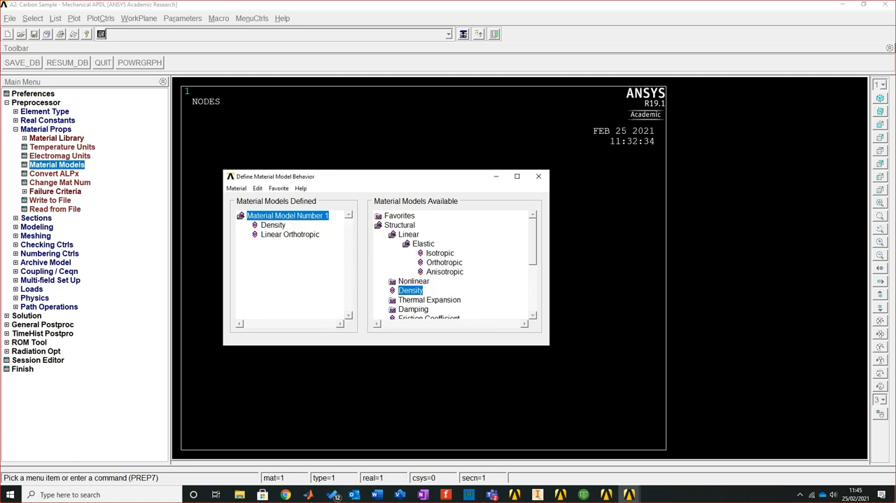
double_click(410, 291)
click(435, 349)
double_click(442, 262)
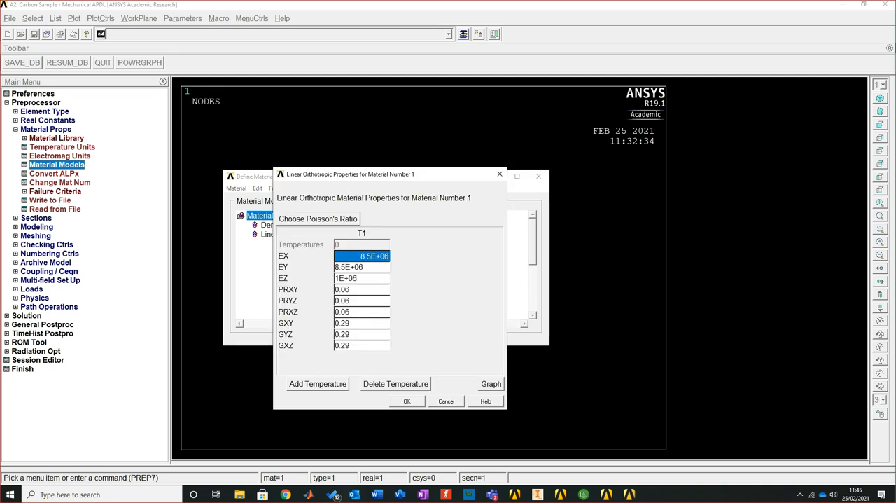
click(446, 400)
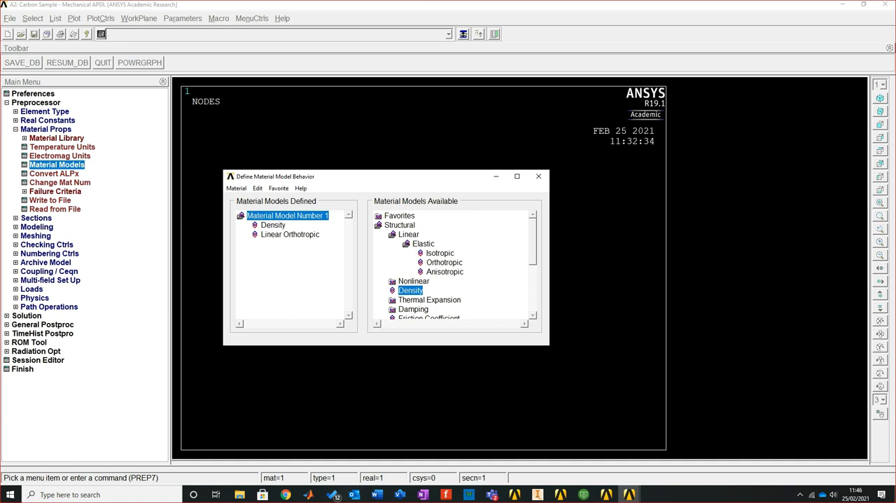
Create a new material model with ID 2
click(236, 189)
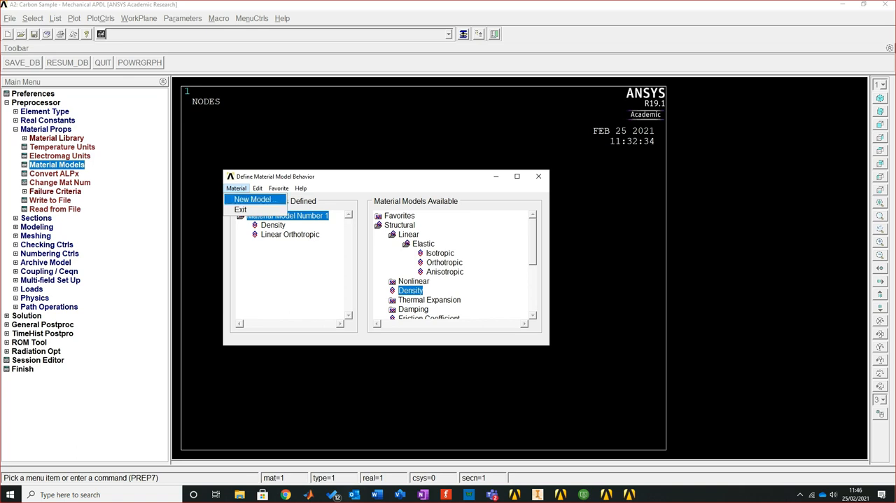
click(253, 200)
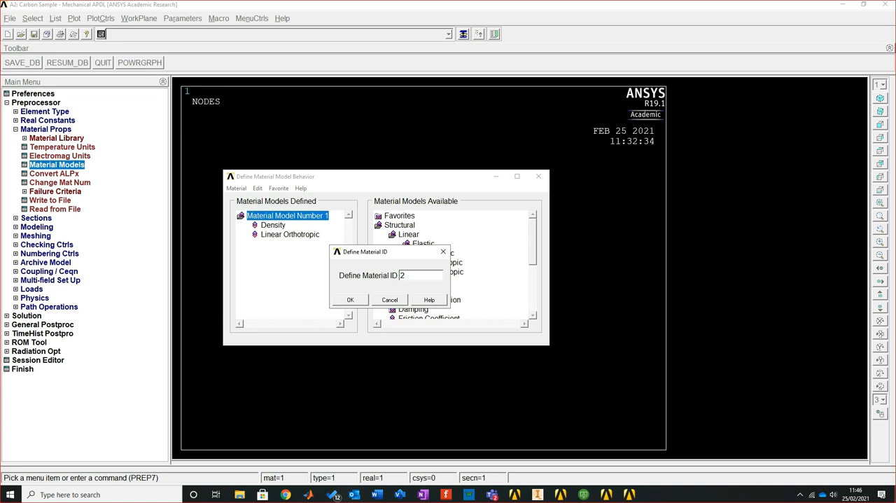
key(Return)
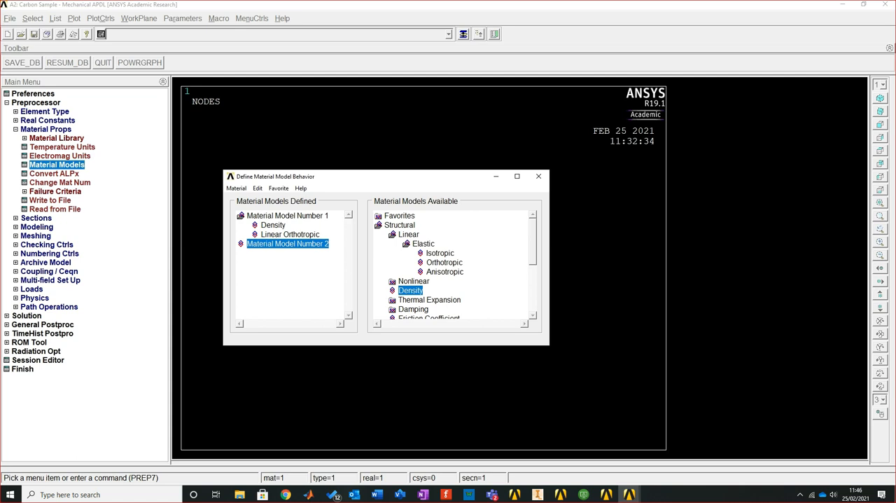
Give material 2 linear isotropic properties with EX 6.9E+10 and PRXY 0.31
double_click(440, 253)
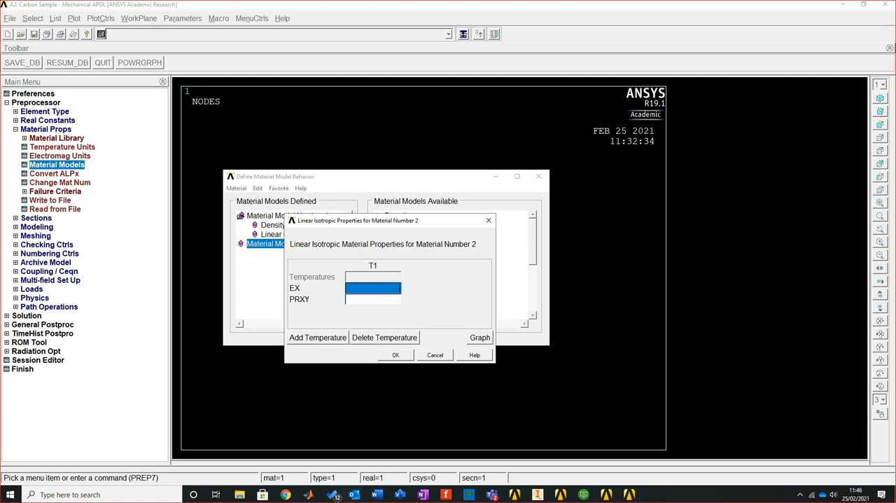
text(6)
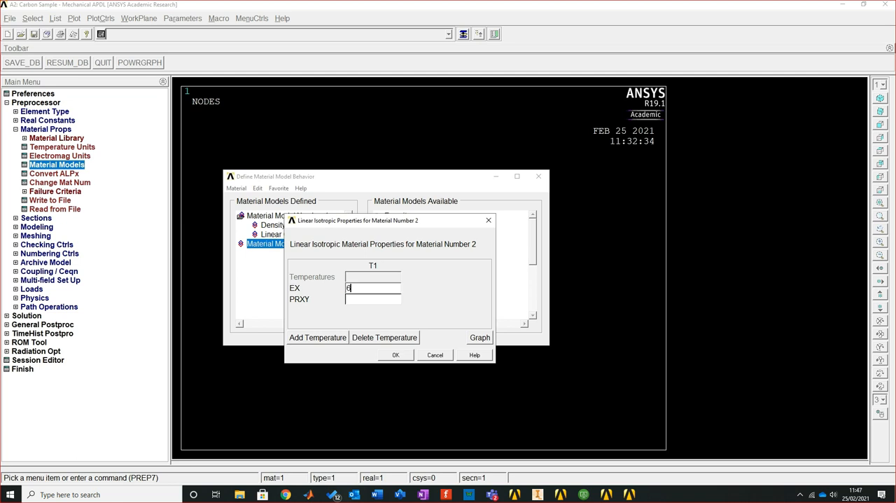
text(.9E)
text(+10)
key(Tab)
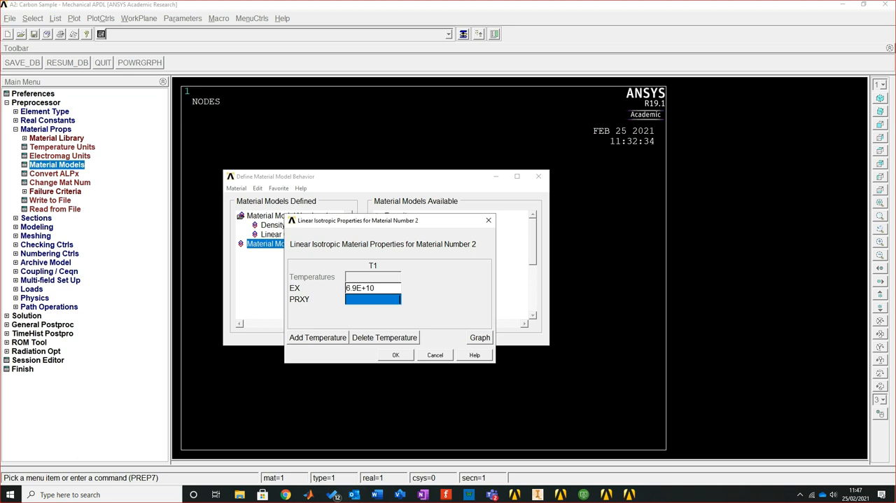
text(0.31)
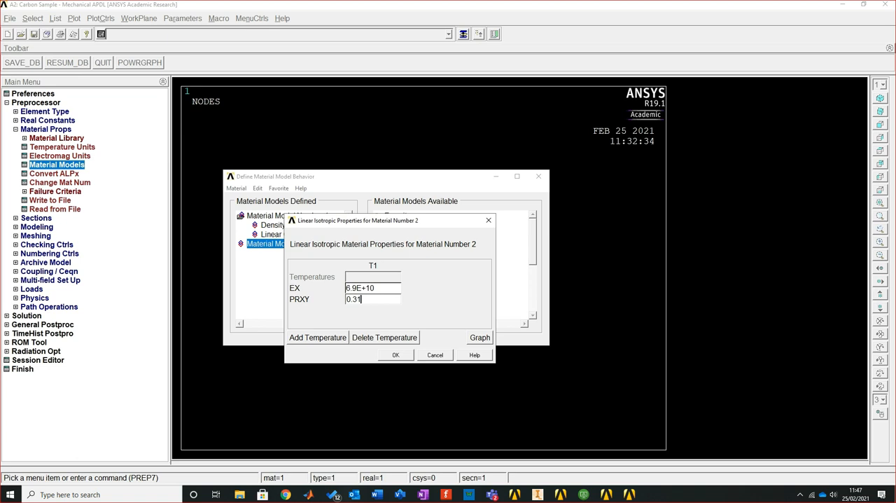
key(Return)
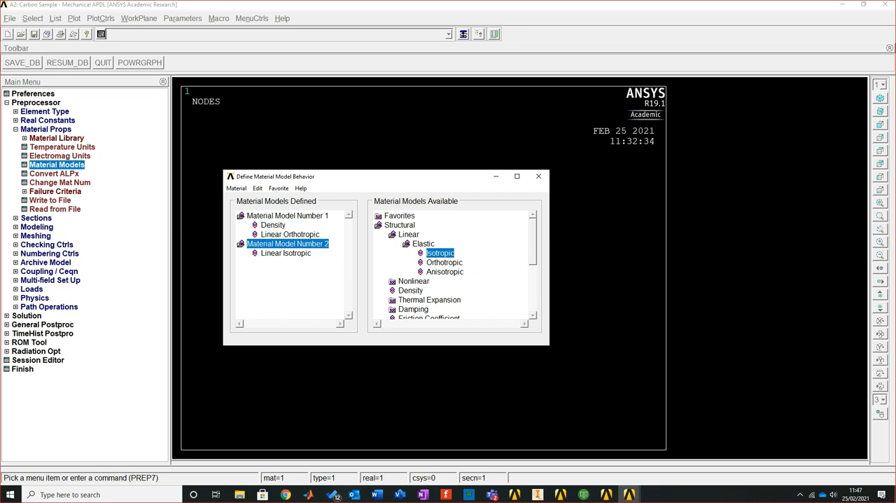
Add a density of 2700 to material model 2
drag(385, 177, 416, 162)
double_click(442, 276)
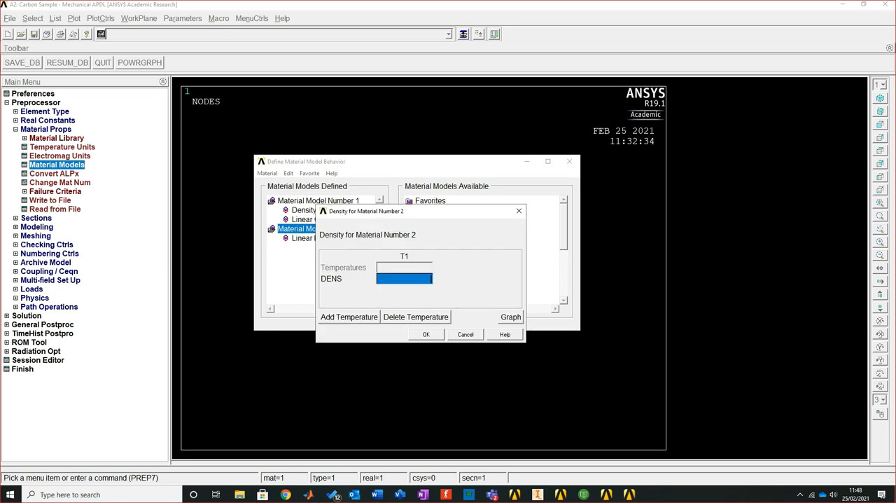
text(2)
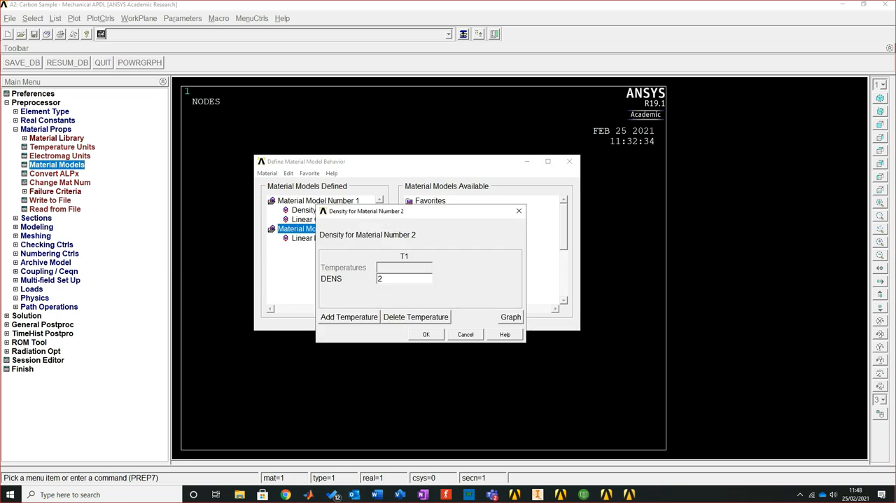
text(700)
key(Return)
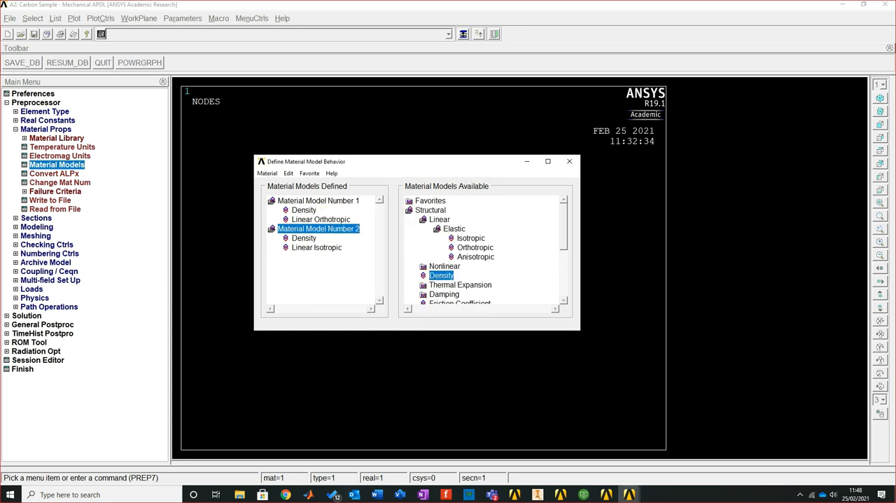
double_click(318, 201)
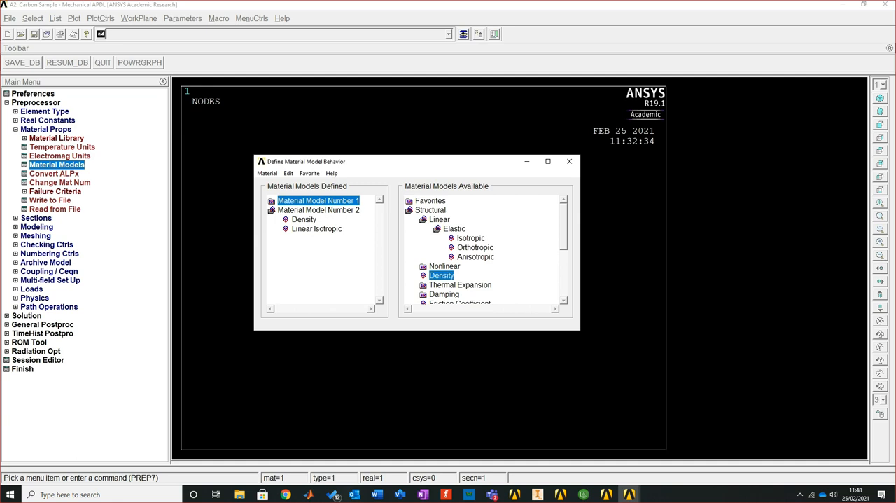
double_click(318, 210)
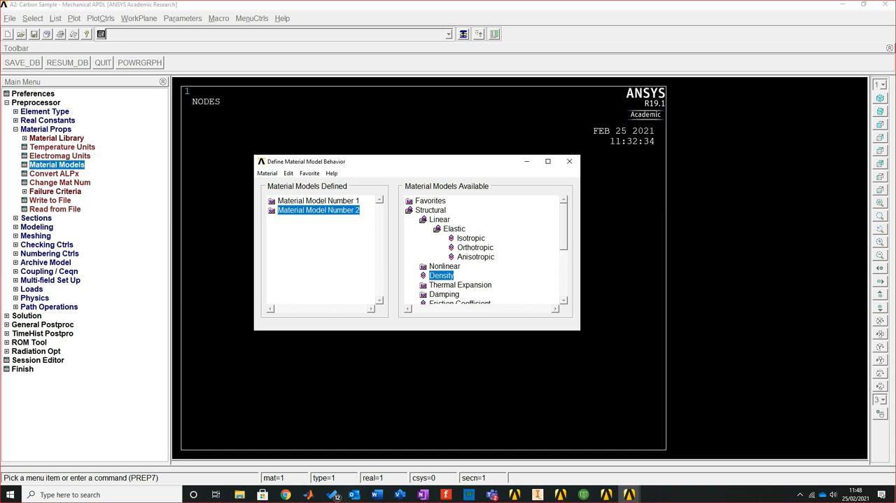
double_click(319, 201)
double_click(319, 229)
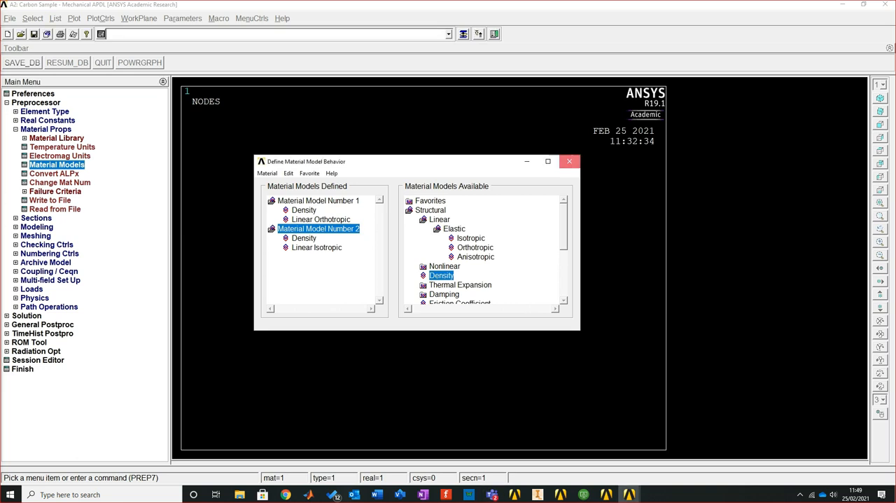
Close the material model definition and expand the preprocessor's Sections options in place of Material Props
click(569, 161)
click(15, 130)
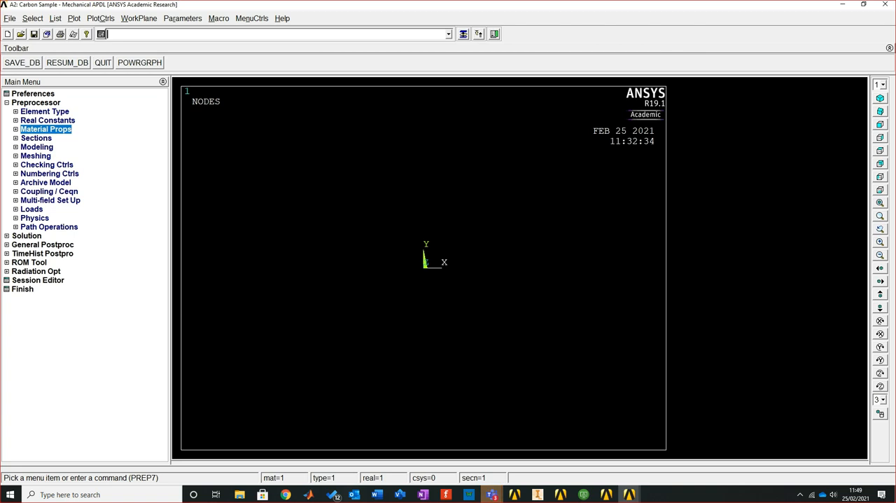
click(36, 138)
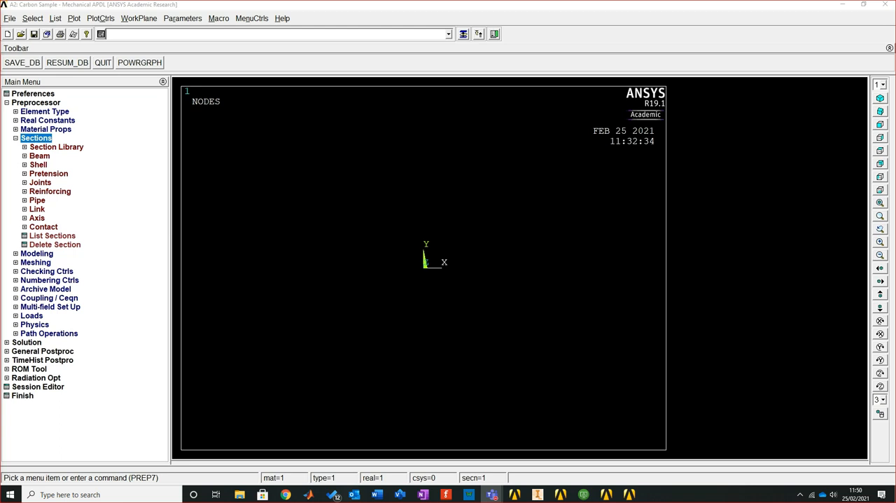
click(800, 494)
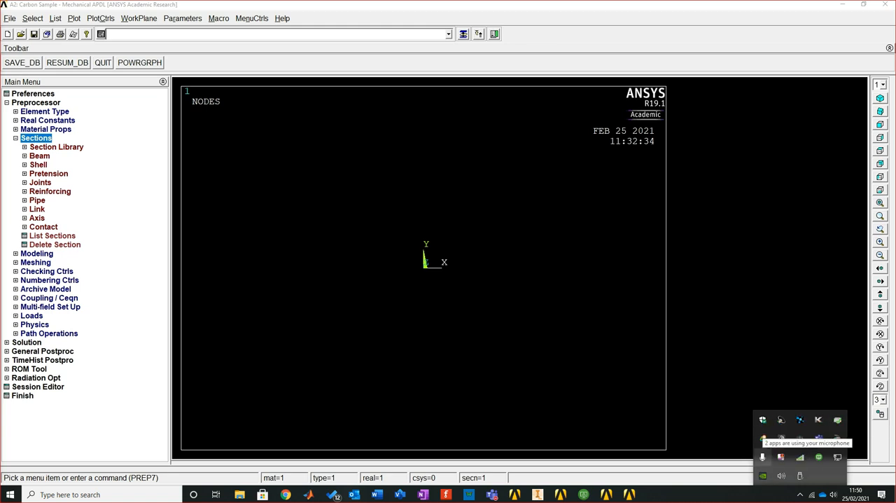
click(108, 33)
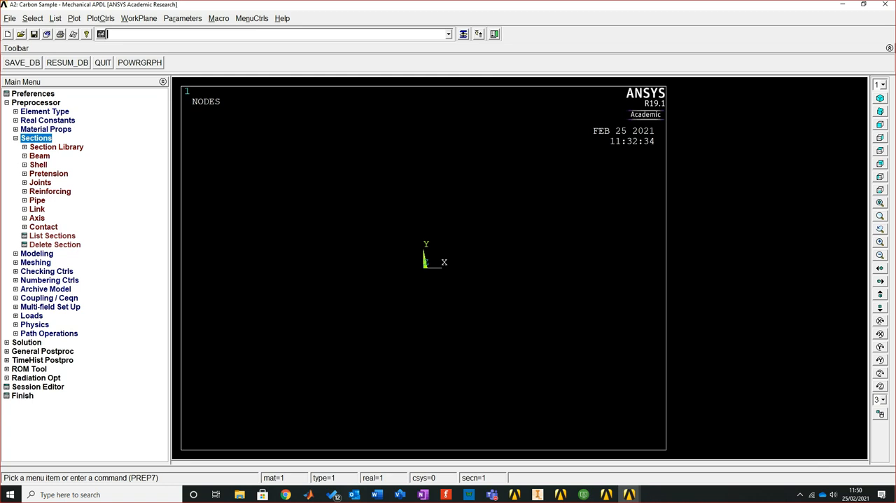
click(40, 156)
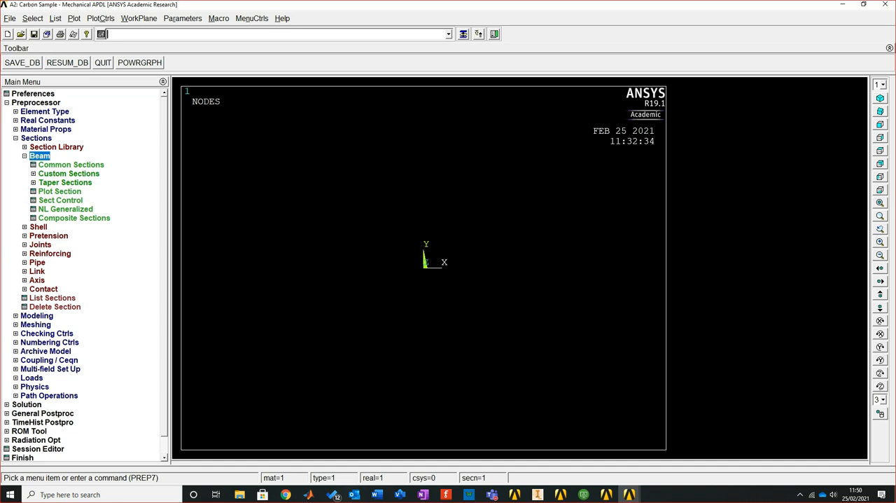
click(39, 156)
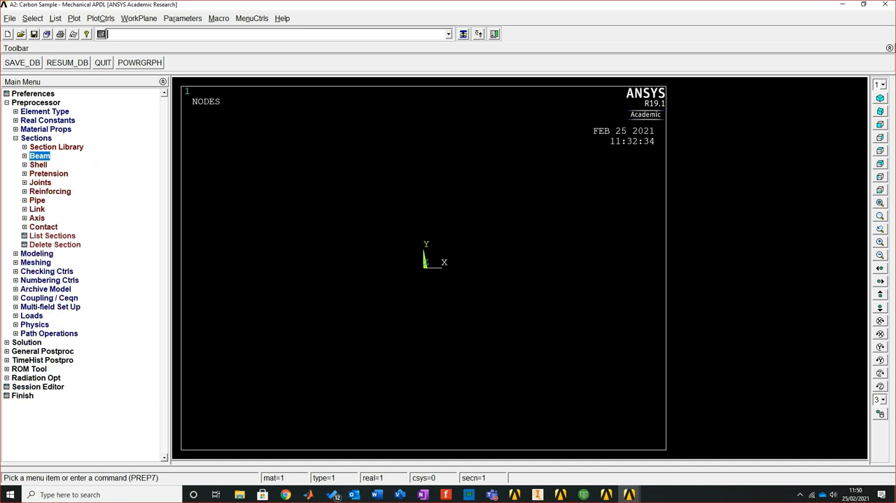
Open the shell lay-up editor and add two layers to section 1, making a three-layer lay-up
click(38, 165)
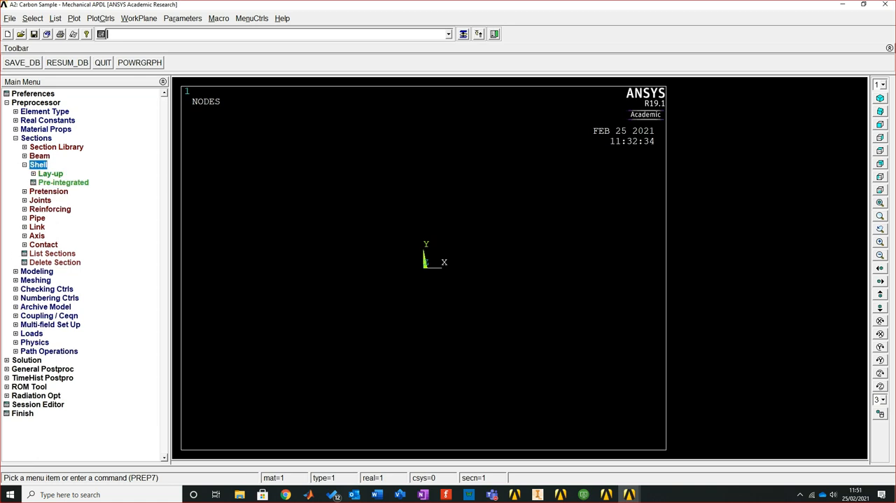
click(51, 174)
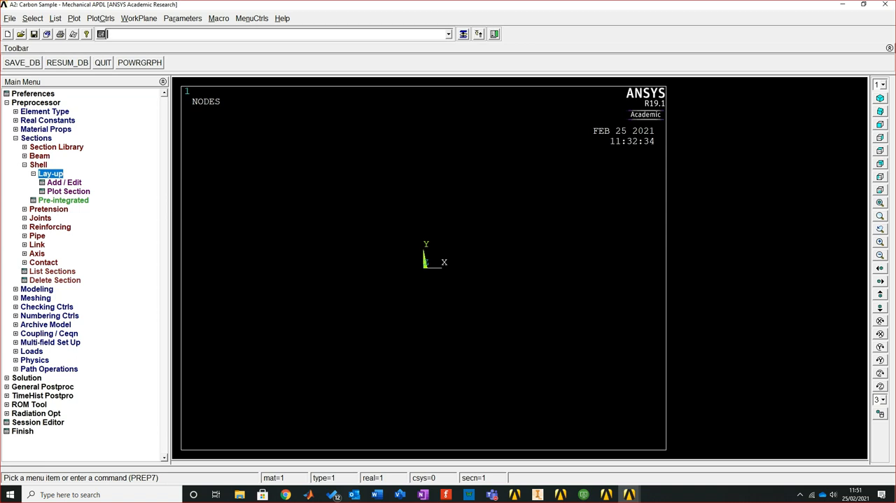
click(64, 183)
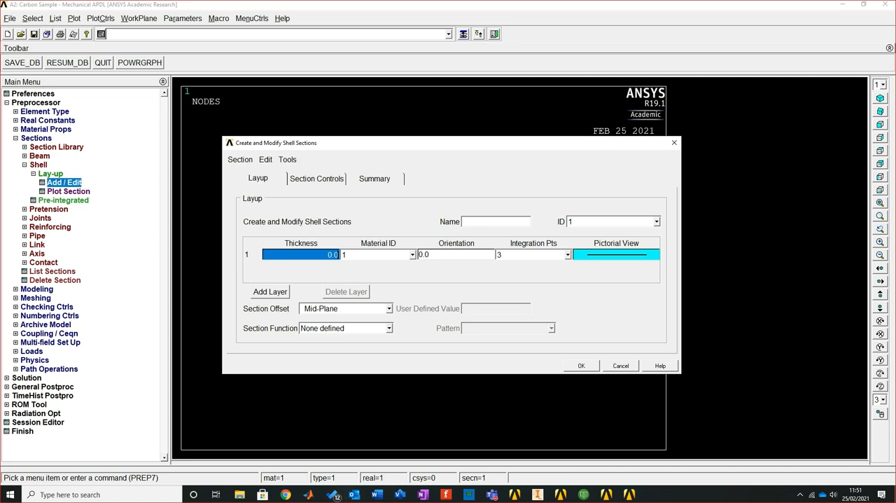
click(270, 291)
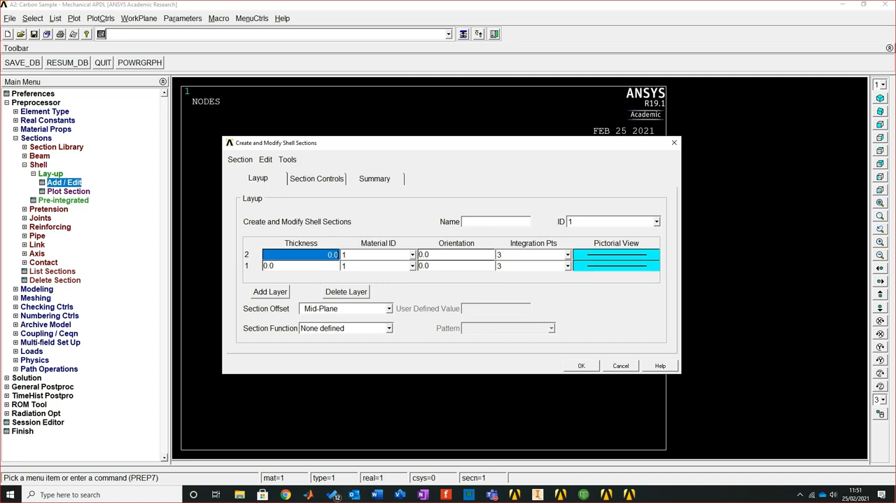
click(270, 291)
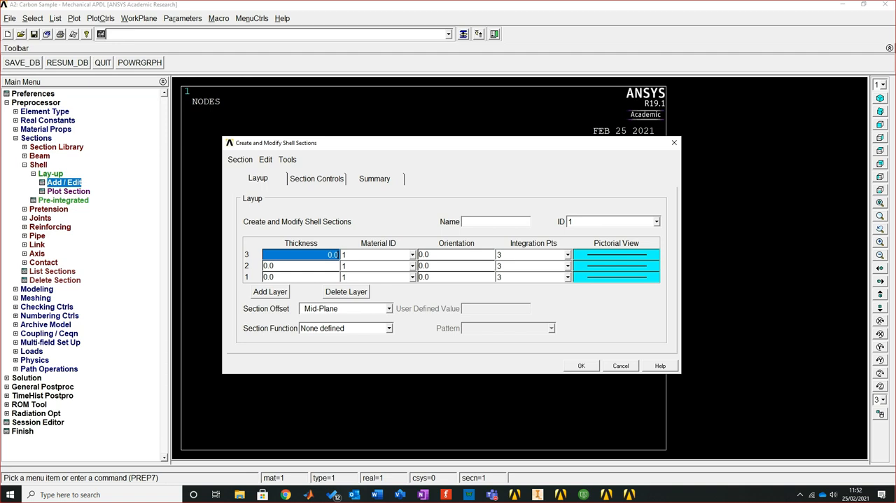
Define layer 3 of the shell section with thickness 0.0001, material 1 and orientation 90
text(0)
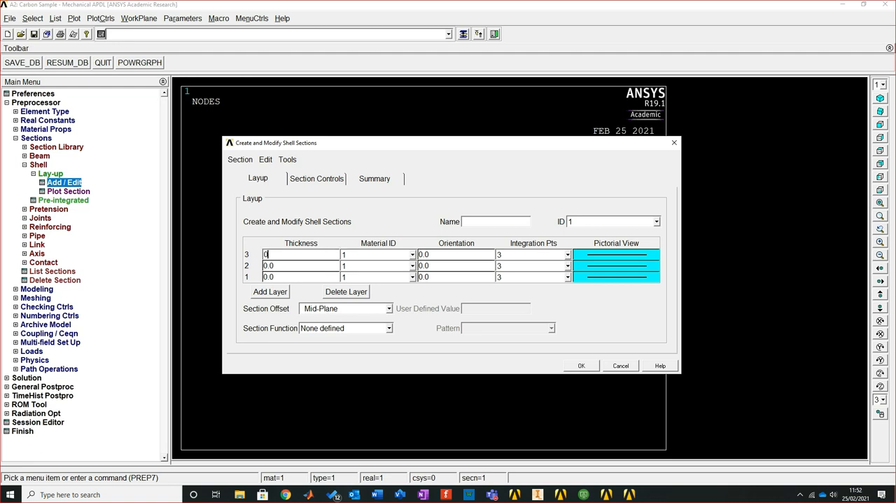
text(.0001)
click(412, 255)
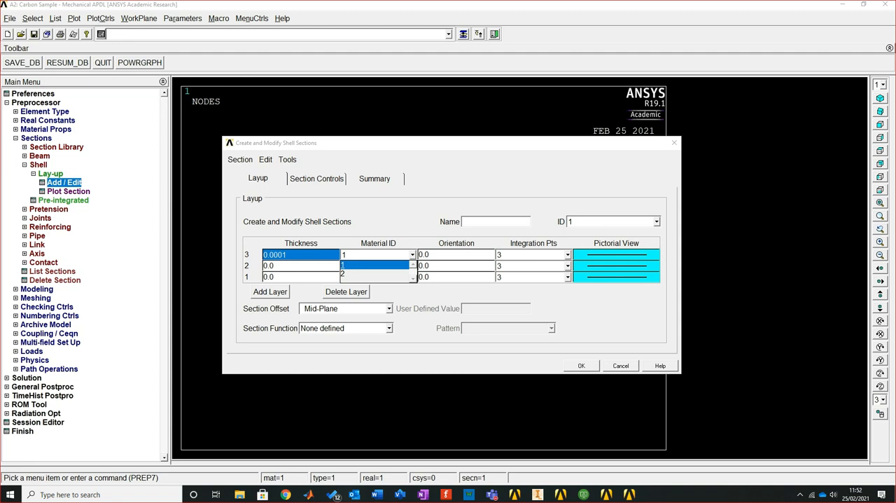
click(375, 265)
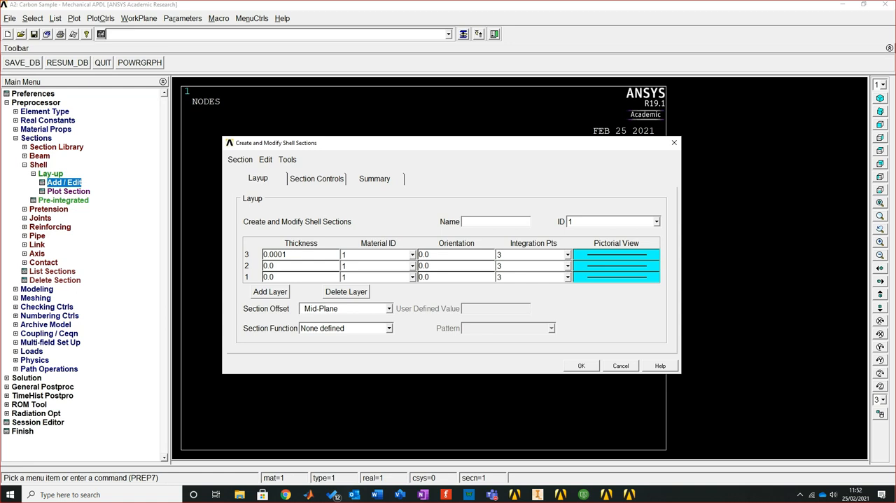
click(456, 255)
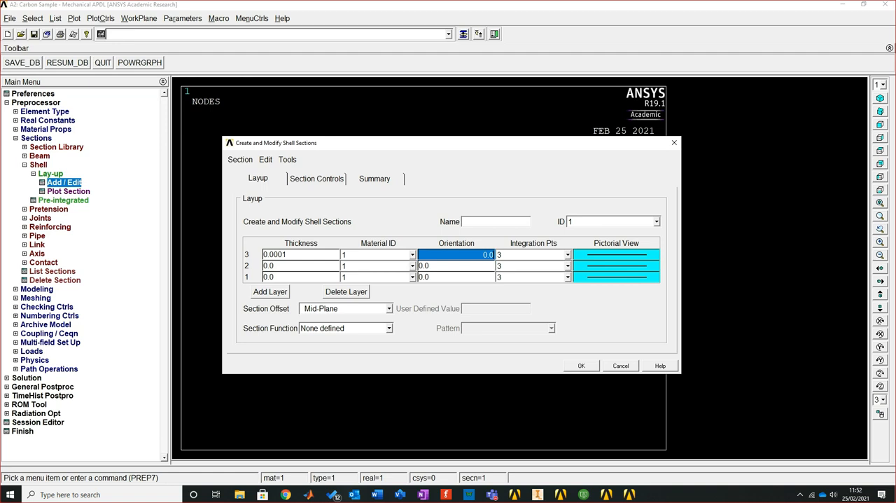
text(90)
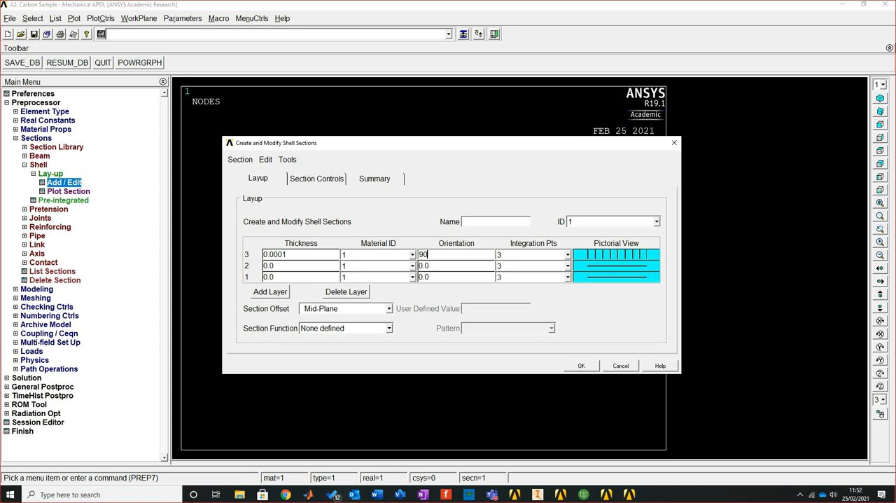
click(457, 243)
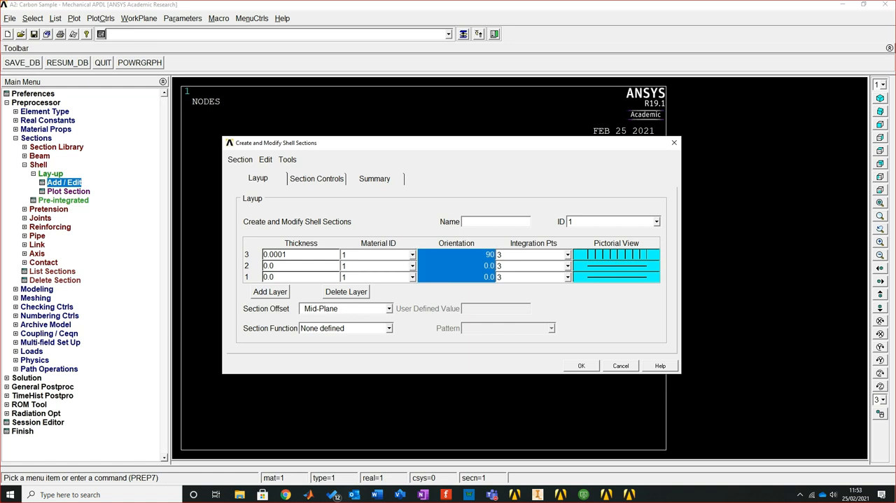
Set the thickness of layer 2 to 0.02
click(301, 266)
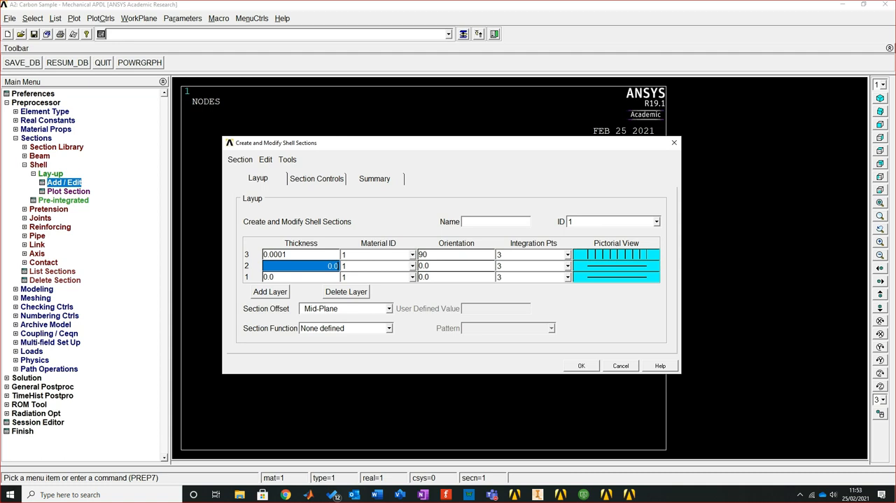
text(202)
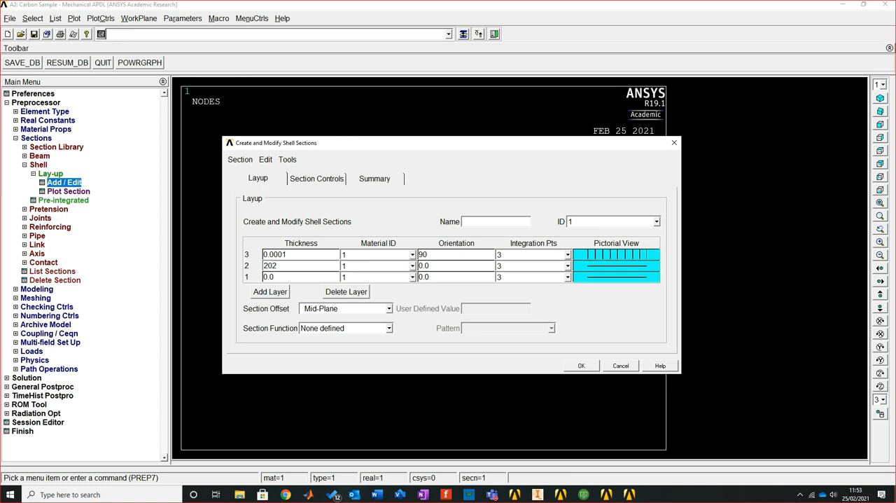
key(BackSpace)
key(BackSpace)
key(BackSpace)
text(0.02)
Correct the thickness of layer 3 to 0.001 and open the thickness of layer 1 for editing
click(301, 255)
click(301, 255)
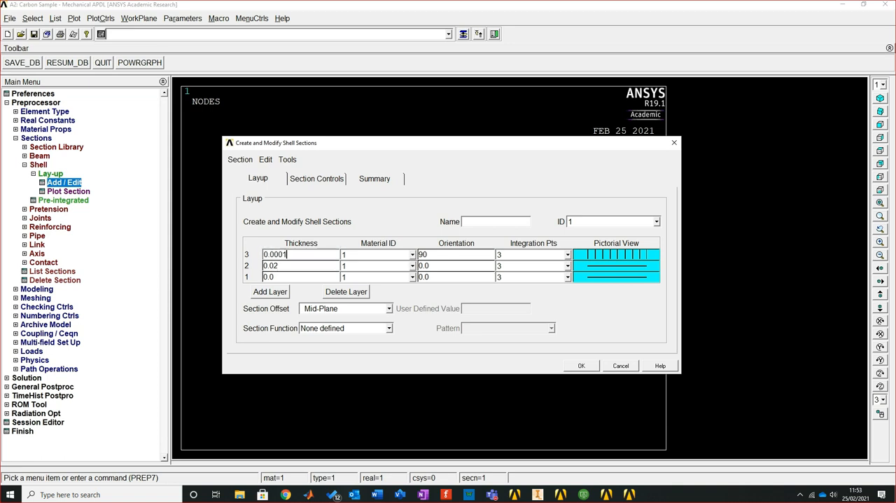
click(282, 255)
key(BackSpace)
click(301, 266)
click(301, 277)
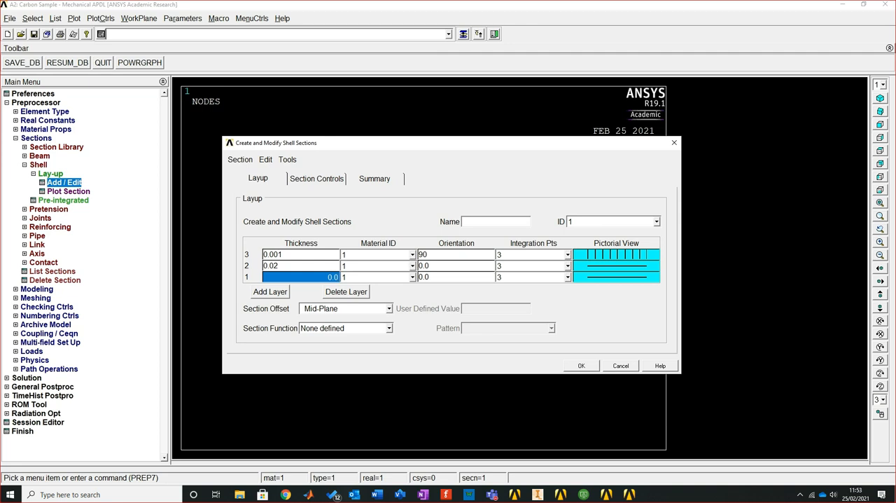
Set layer 1 to thickness 0.001 with material 1, and assign material 2 to layer 2
text(01)
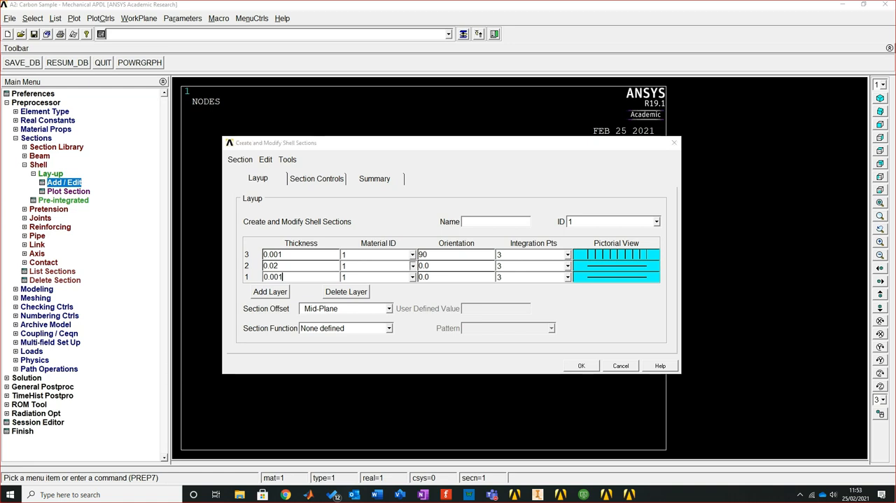
click(412, 277)
click(371, 285)
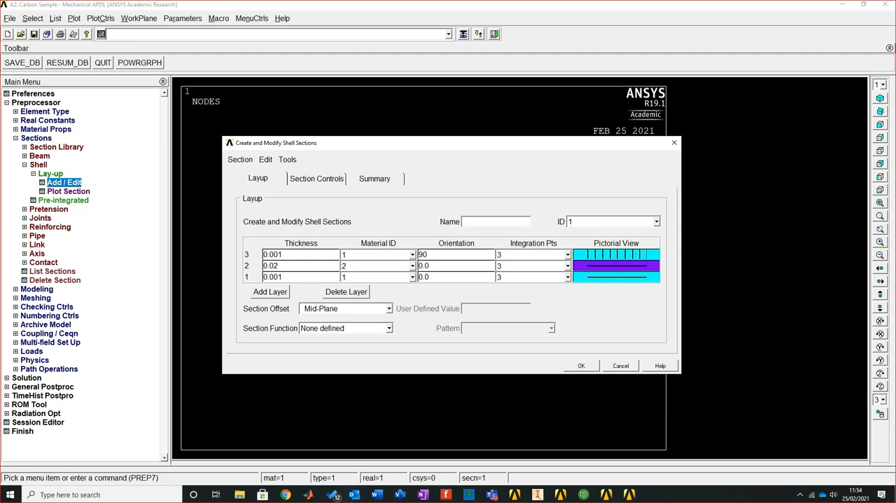
Try Bottom-Plane as the section offset and return it to Mid-Plane
click(389, 309)
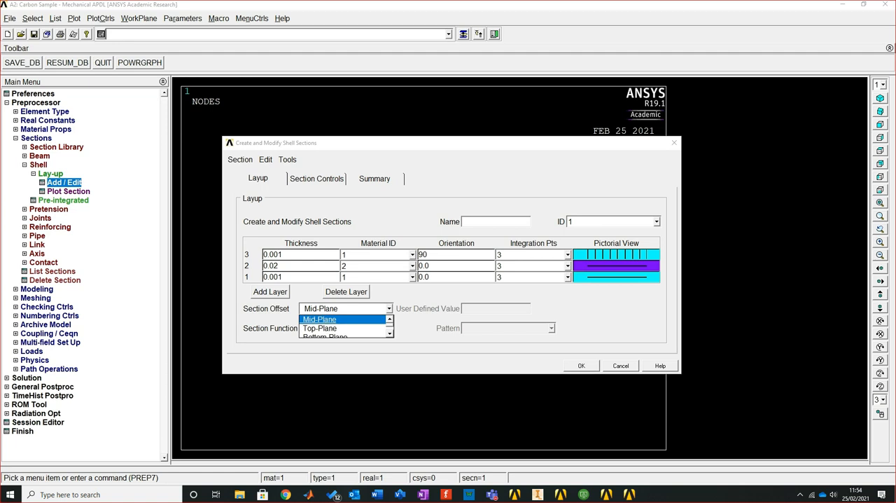
click(325, 335)
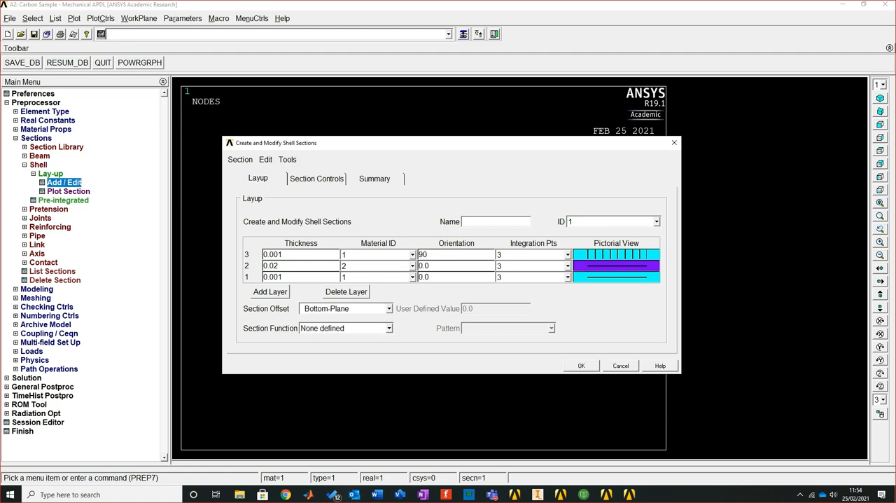
click(389, 309)
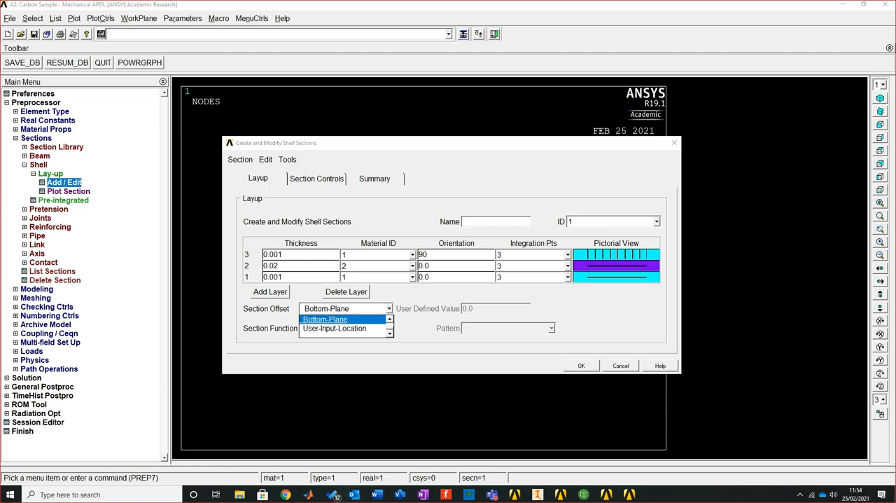
click(390, 319)
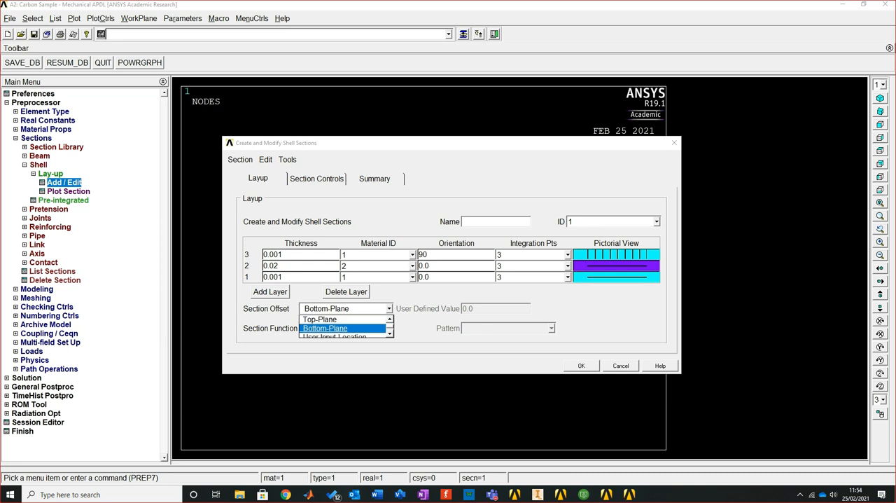
click(390, 319)
click(390, 319)
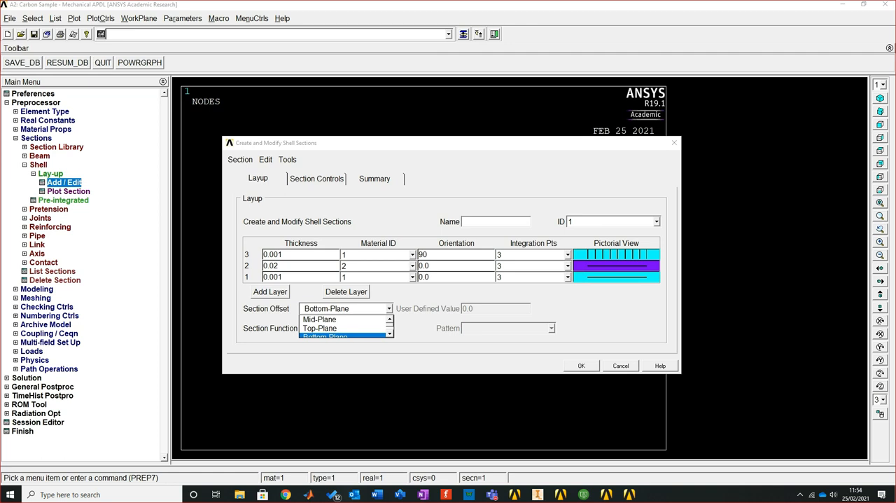
click(320, 319)
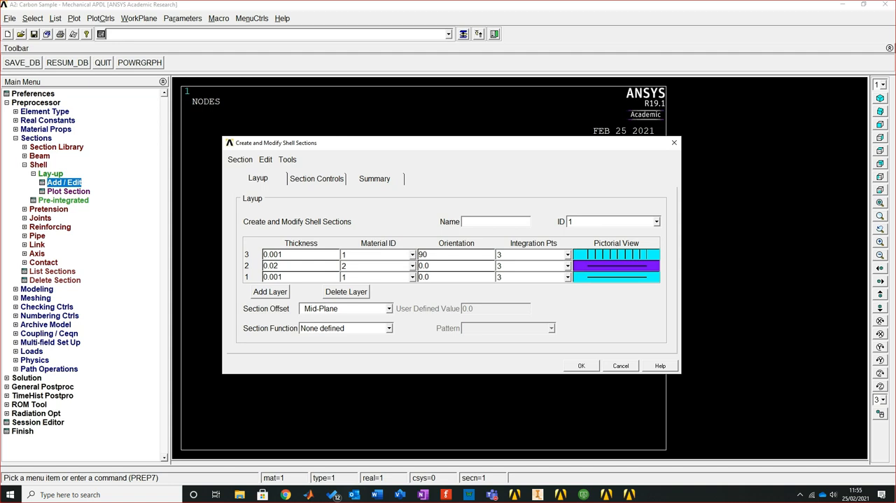
Open the orientation of layer 3 for editing
click(456, 255)
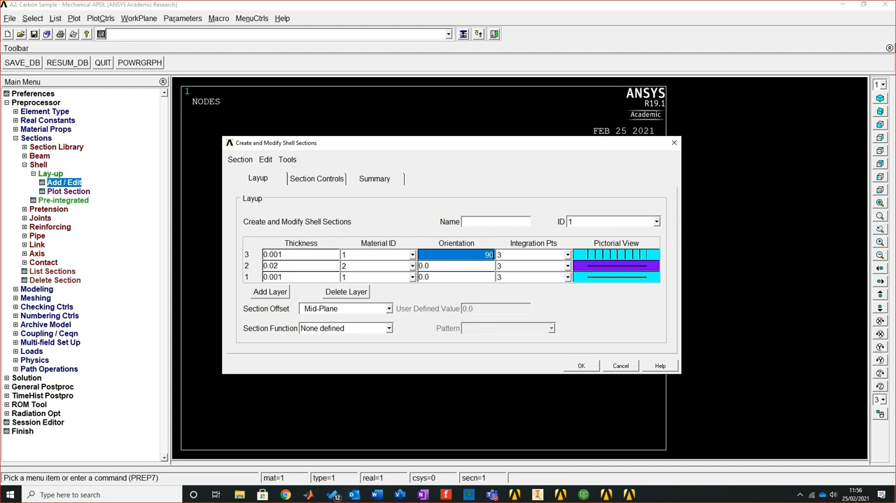
Accept the three-layer shell section with layer 3 oriented at 90 degrees
drag(420, 143, 413, 112)
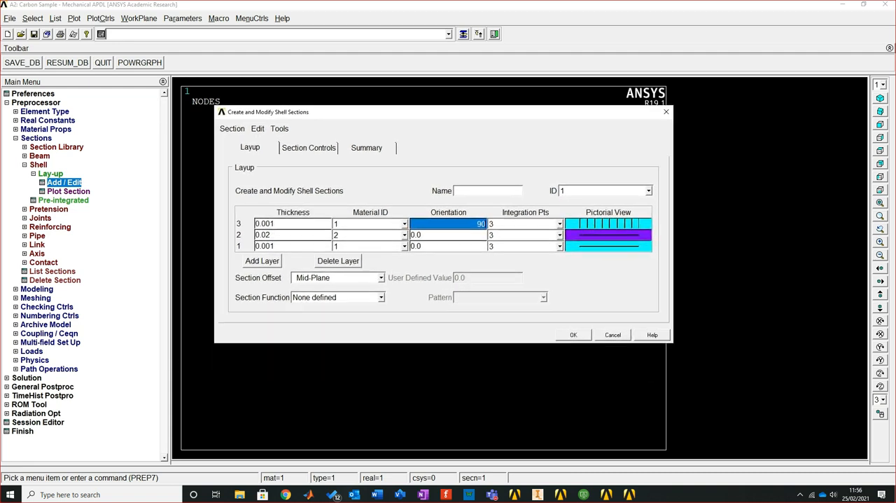
click(573, 334)
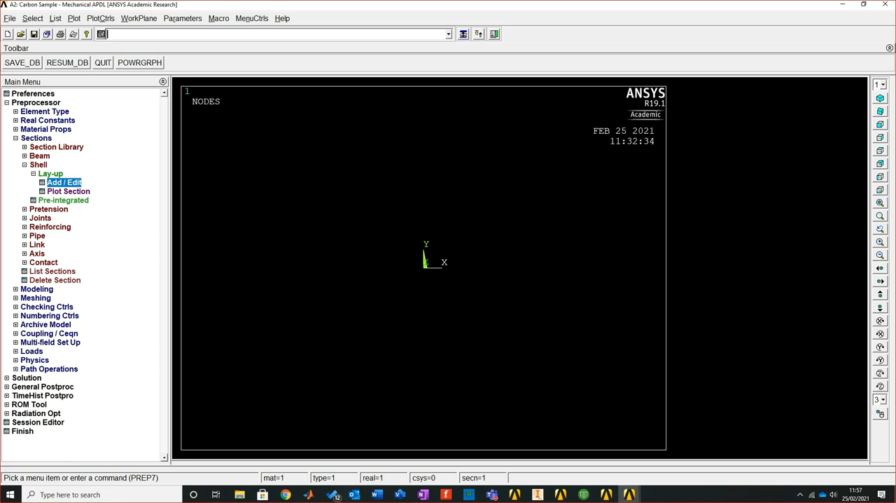
click(16, 138)
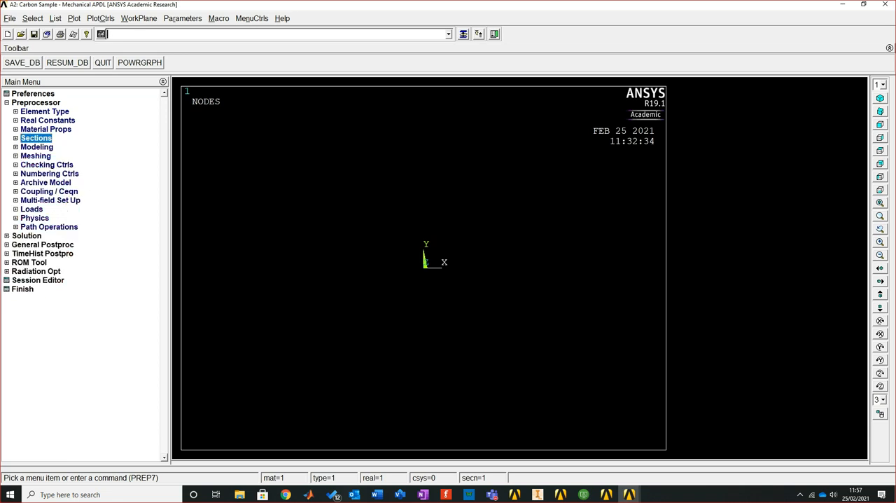
Start creating a rectangular area by dimensions and set its X-coordinates to -0.02 and 0.02
click(16, 147)
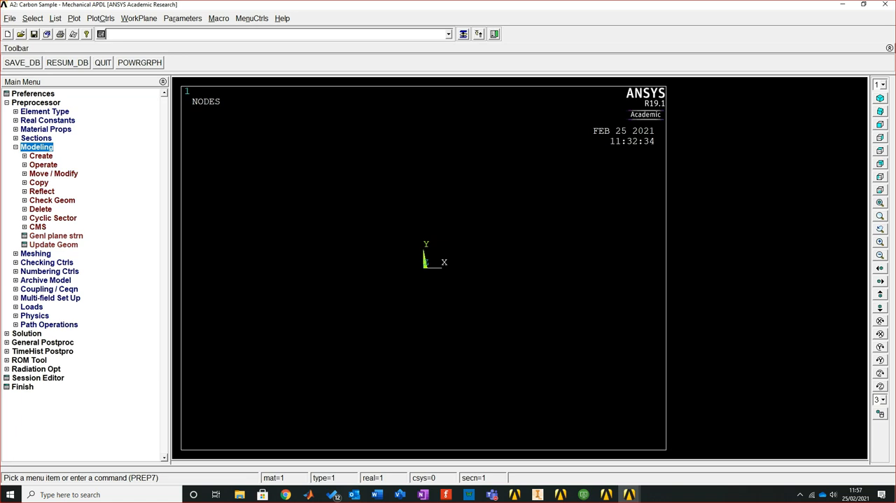
click(40, 156)
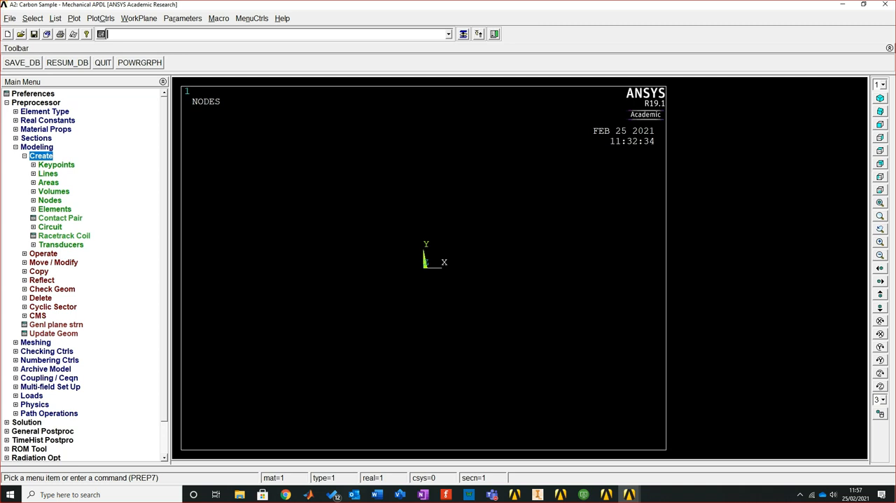
click(48, 183)
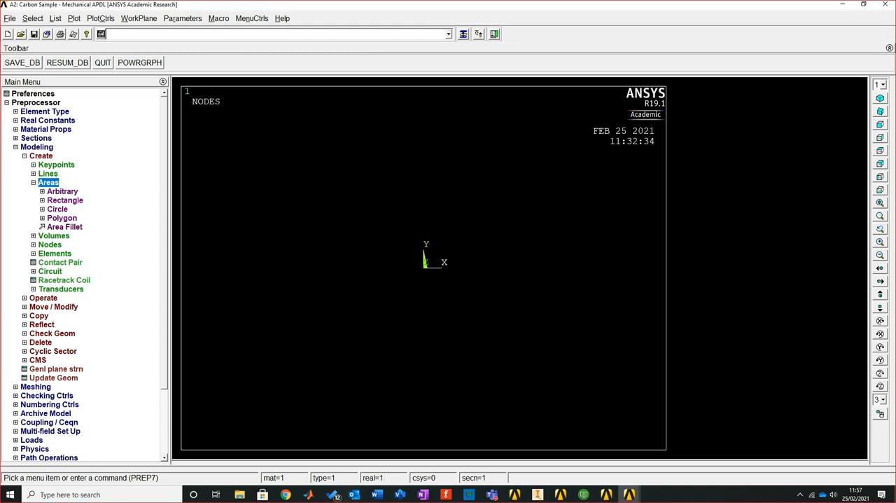
click(65, 200)
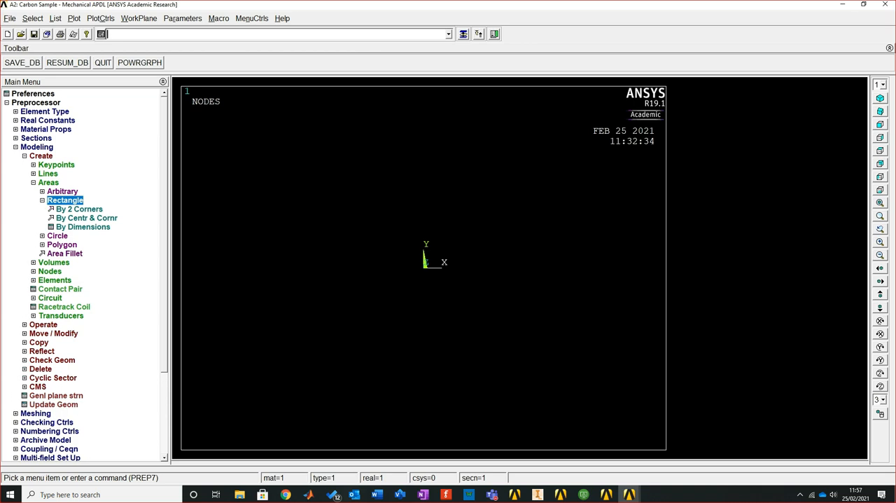
click(82, 227)
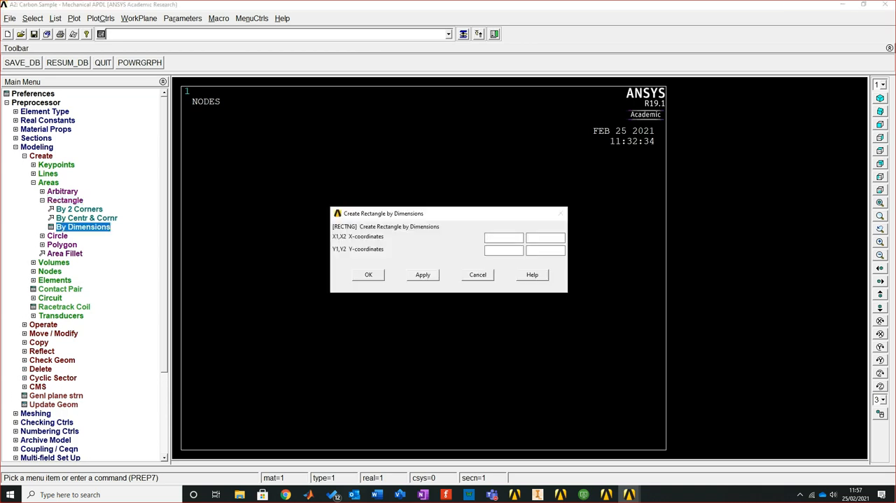
drag(448, 213, 428, 173)
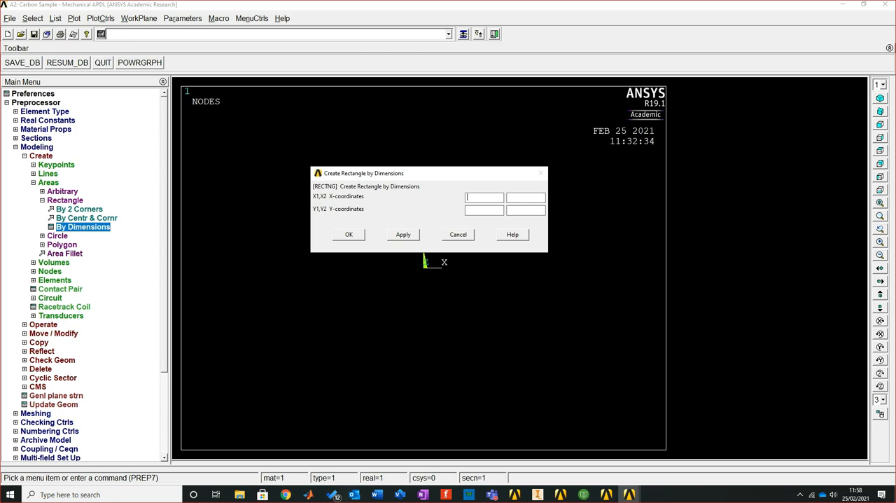
text(-)
text(0.02)
text(0.0)
text(2)
text(-)
text(0.)
text(02)
text(0)
text(.0)
Set the rectangle's Y-coordinates to -0.02 and 0.02, then create the area and show it in isometric view
drag(429, 173, 372, 233)
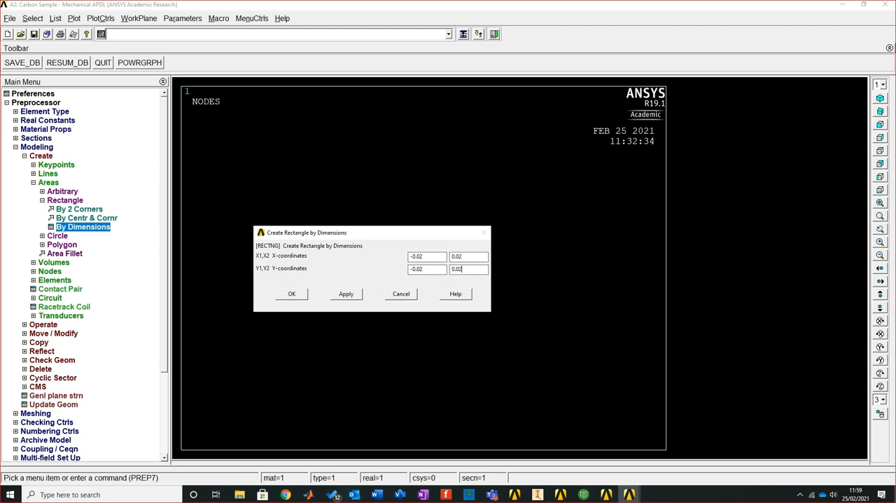
click(292, 293)
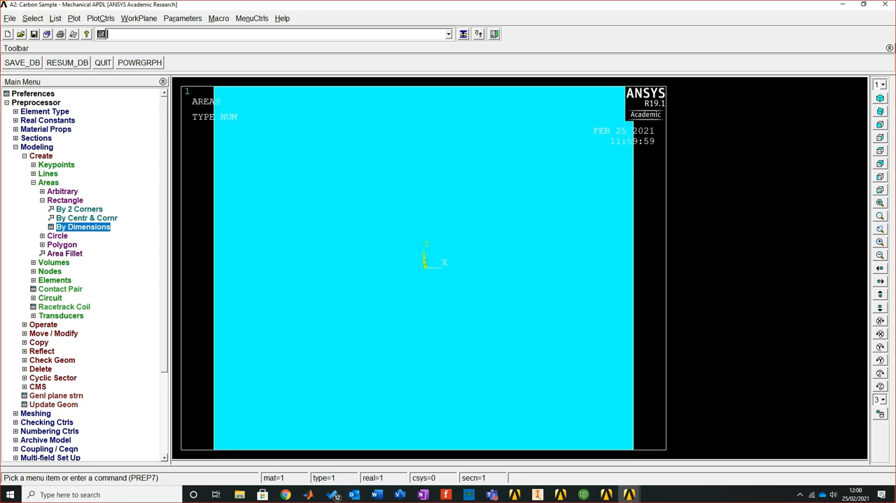
click(879, 98)
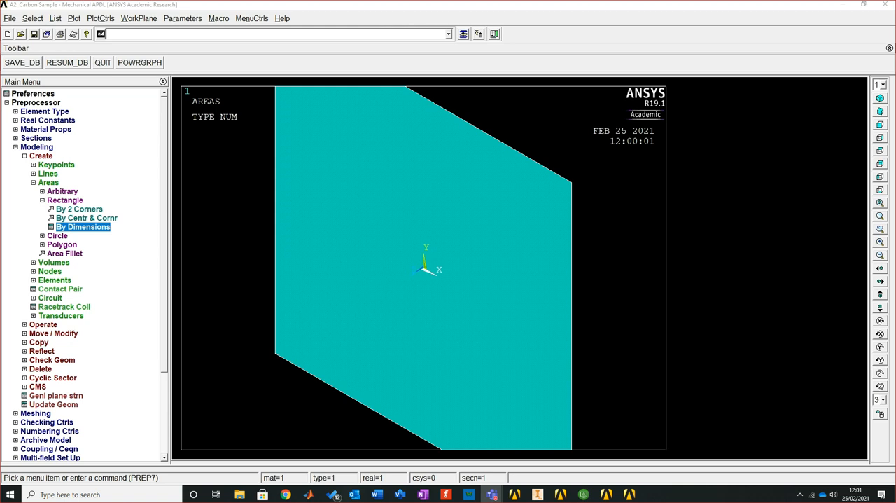
click(108, 33)
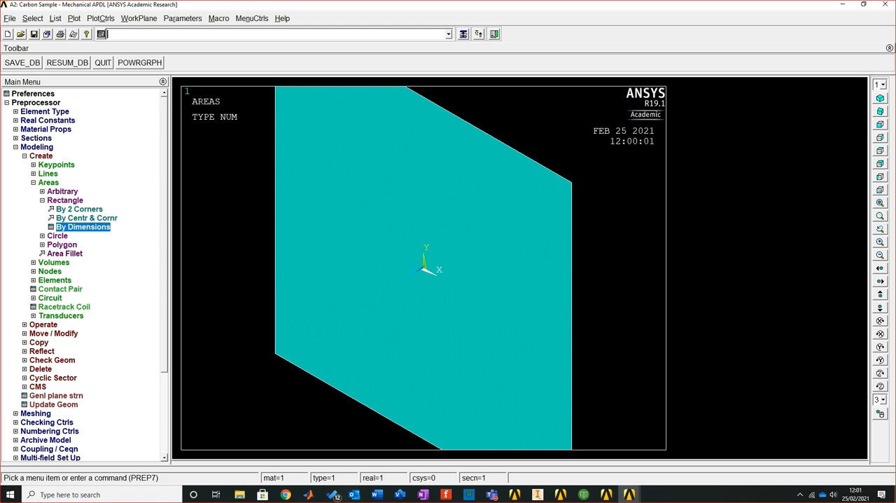
Enable Smart Size in the MeshTool and refine the level to 4
click(16, 147)
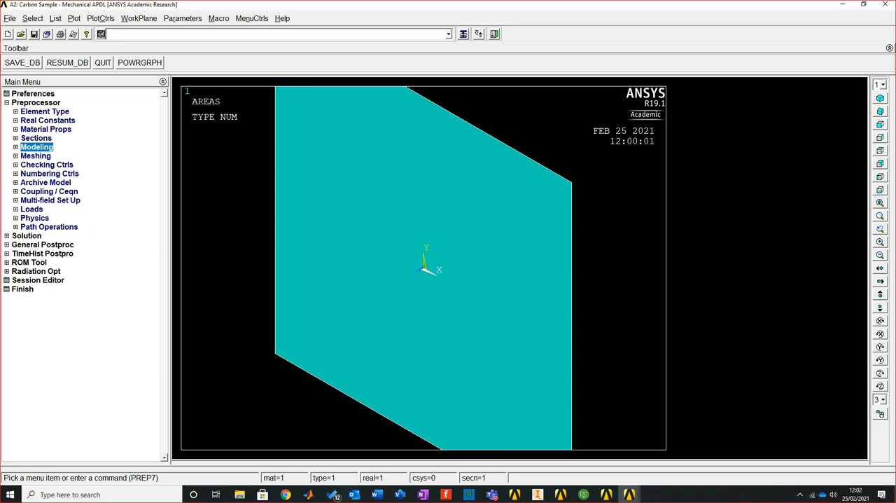
click(35, 156)
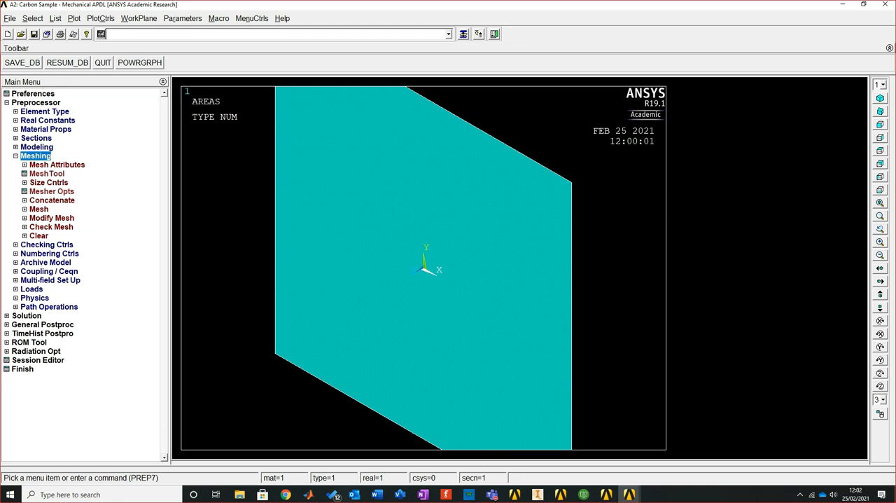
click(47, 174)
drag(826, 30, 776, 96)
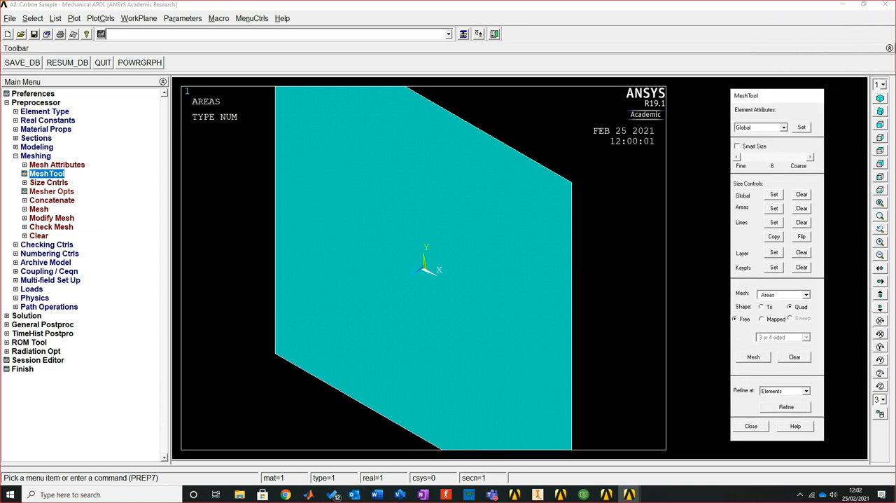
click(737, 146)
click(736, 157)
click(736, 157)
Mesh all areas with free quad elements and close the MeshTool
click(753, 357)
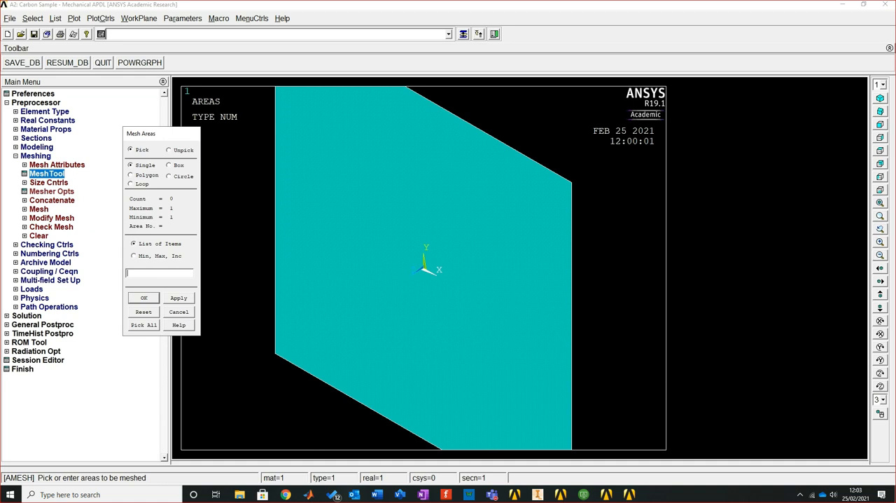
click(144, 325)
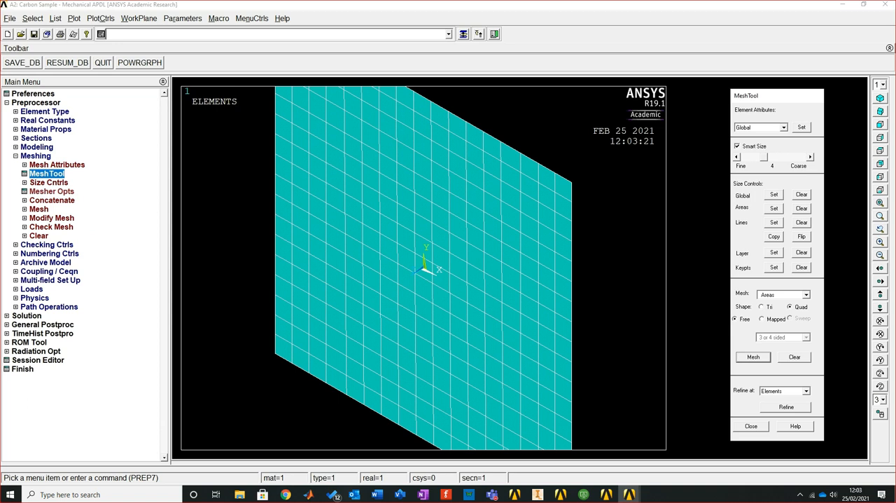
click(750, 426)
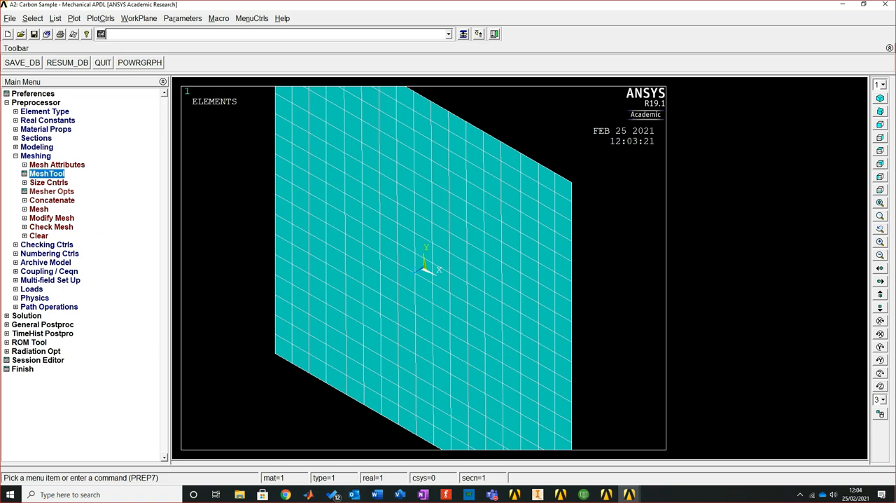
Turn on the display of element shapes based on real constant descriptions and replot the elements
click(100, 19)
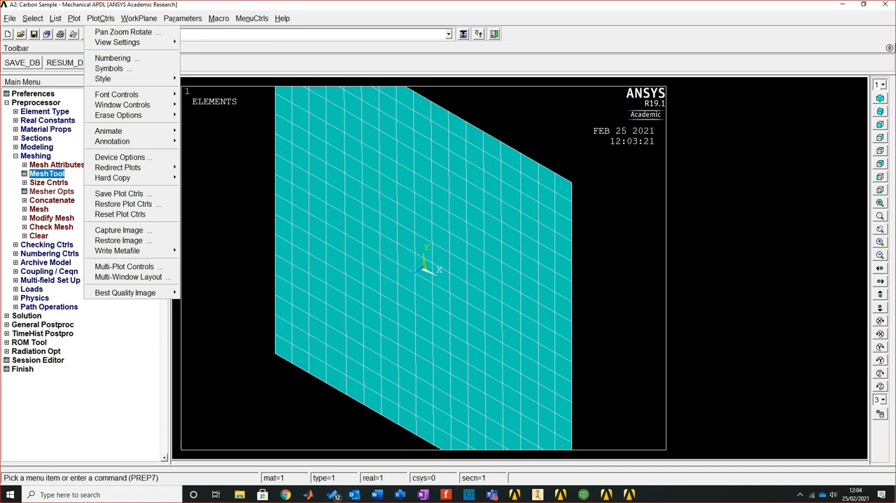
mouse_move(105, 78)
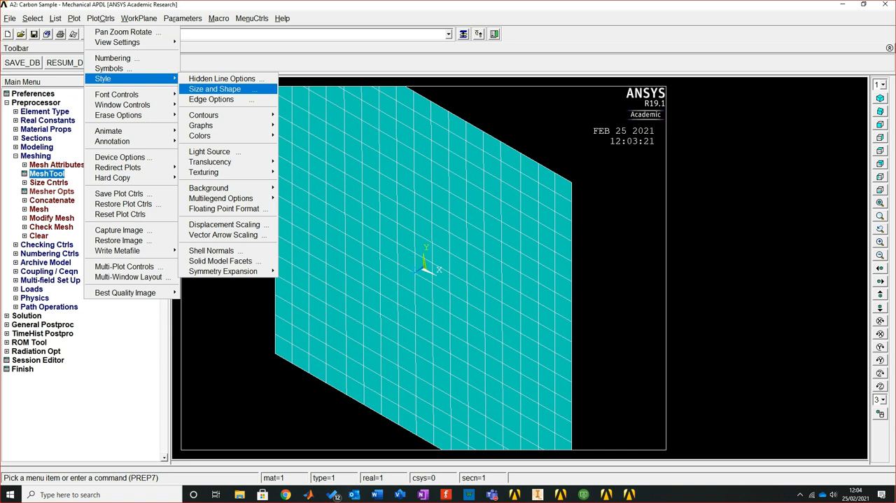
key(Return)
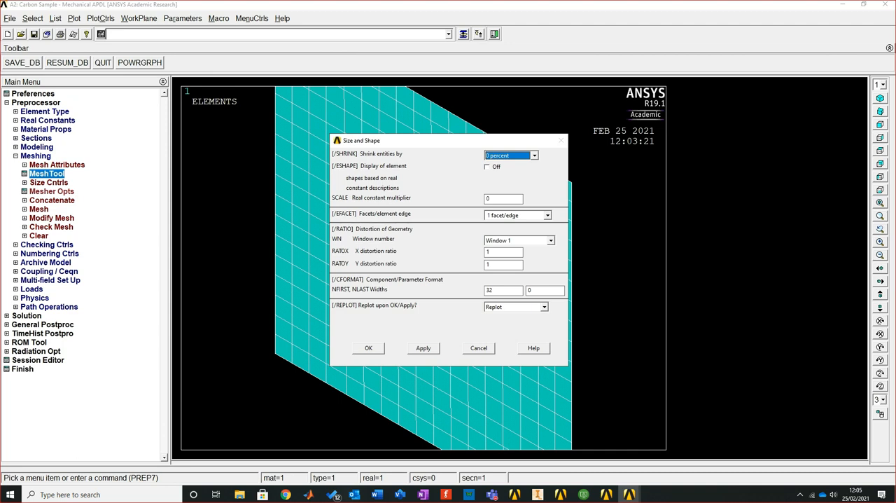
click(487, 167)
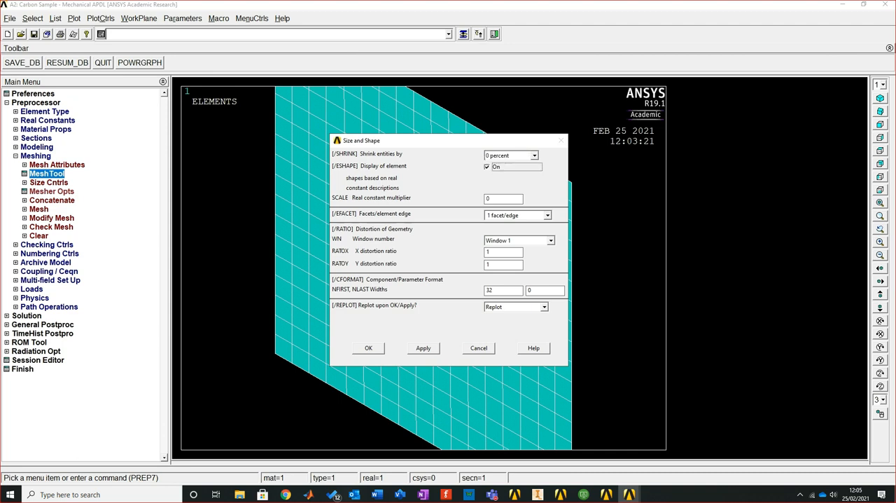
click(368, 347)
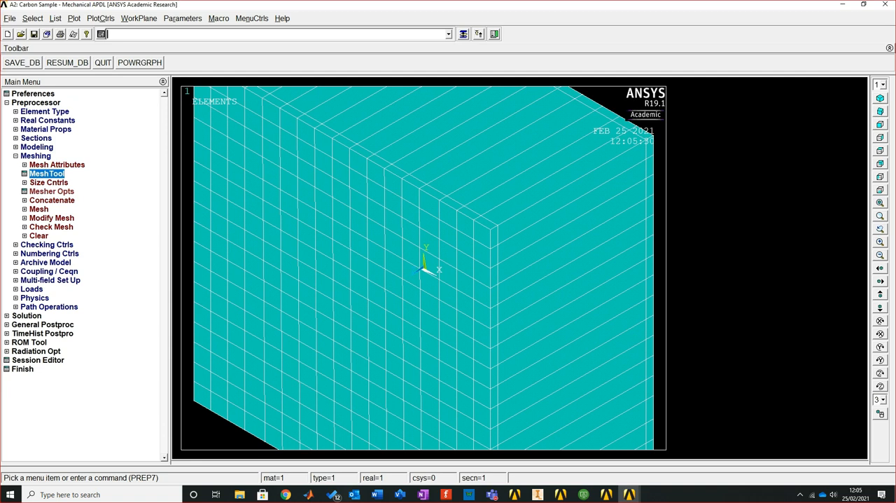
Examine the layered thickness of the meshed shell from oblique, front and rotated views about all three axes
click(880, 111)
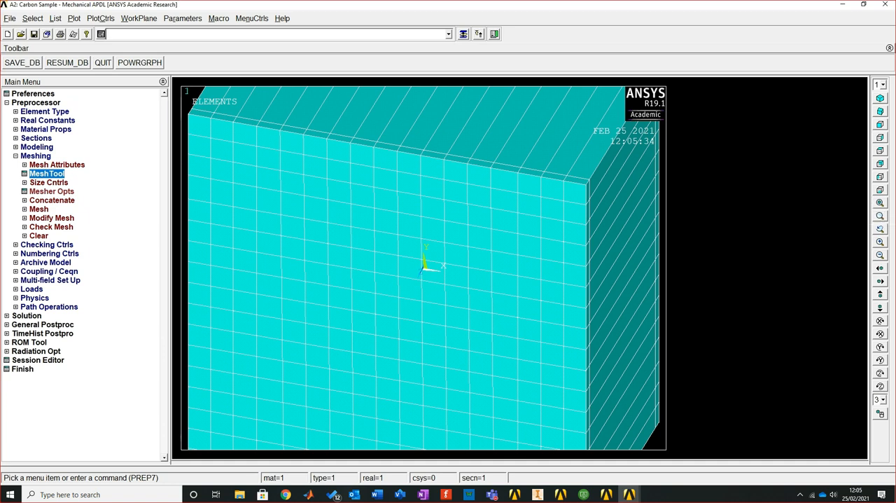
ctrl+right_drag(424, 269, 425, 270)
ctrl+middle_drag(425, 270, 391, 245)
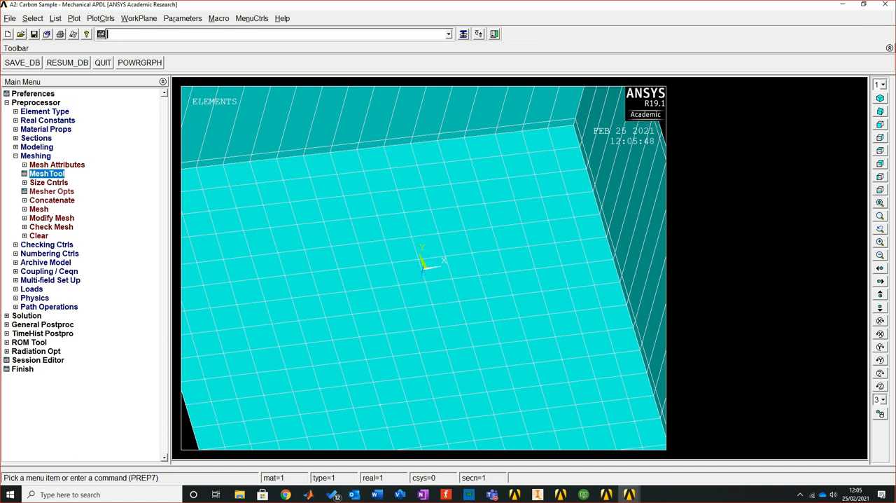
scroll(424, 268, down, 3)
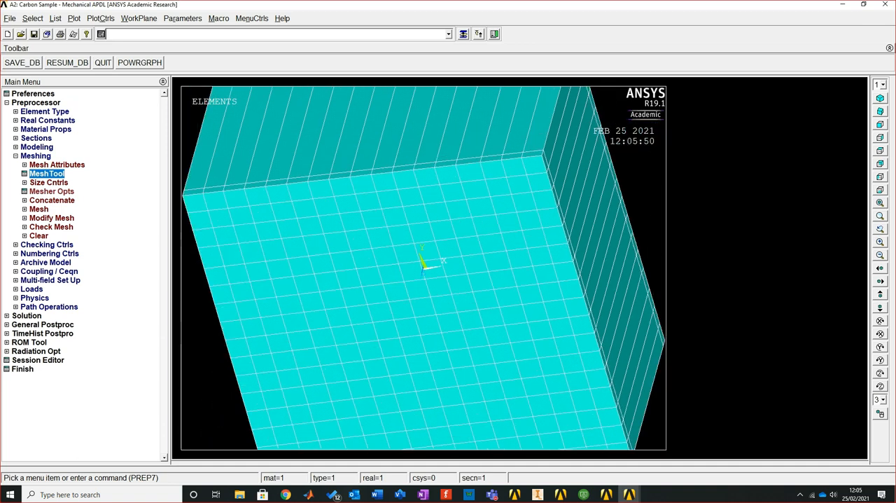
scroll(424, 268, down, 3)
click(881, 124)
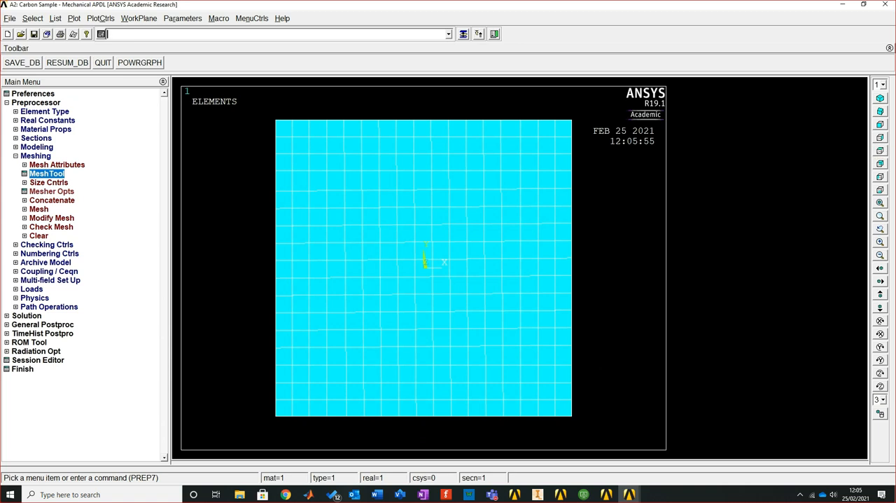
click(881, 111)
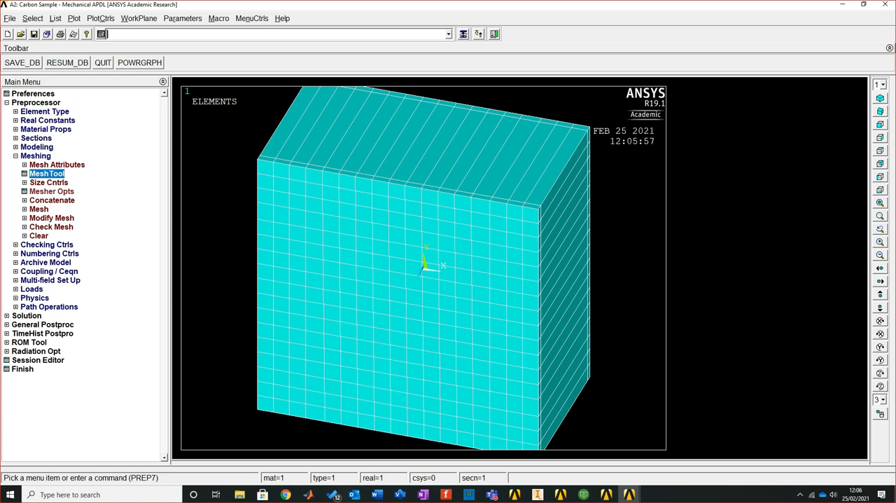
click(880, 386)
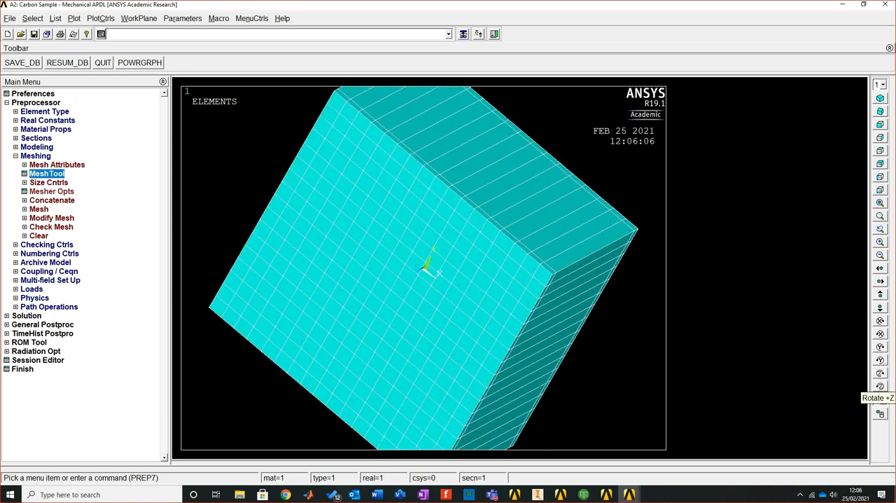
click(880, 346)
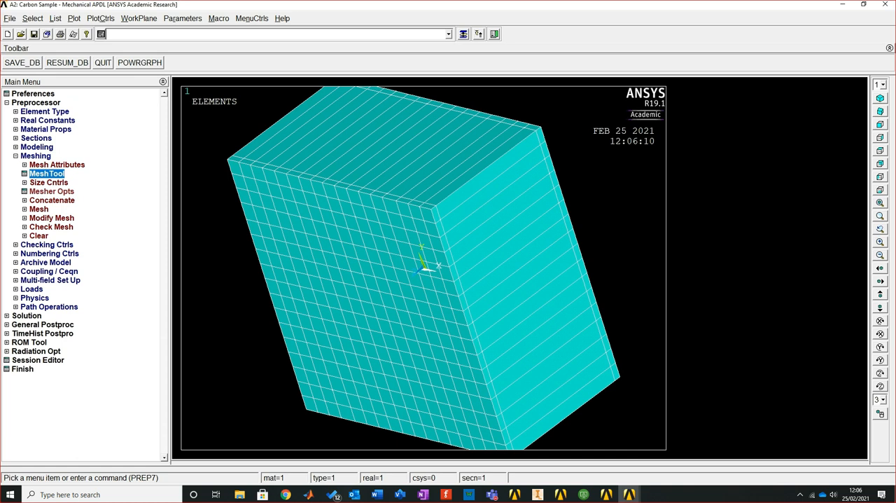
click(880, 360)
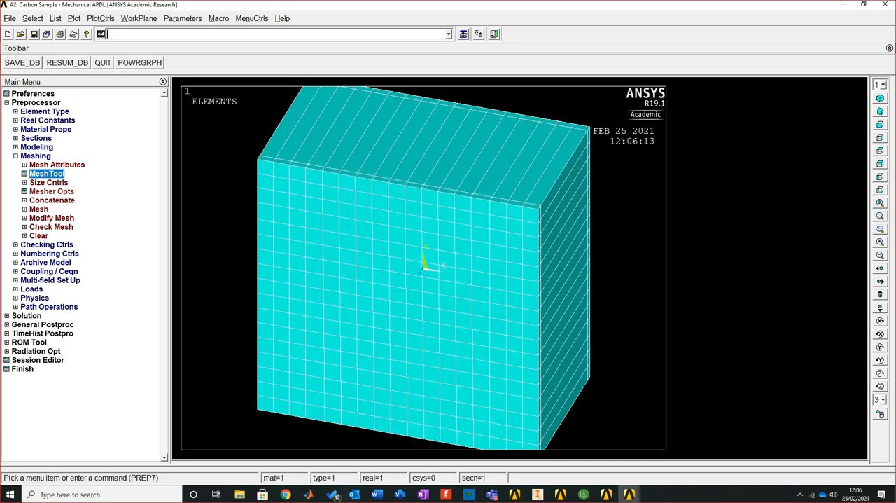
click(880, 320)
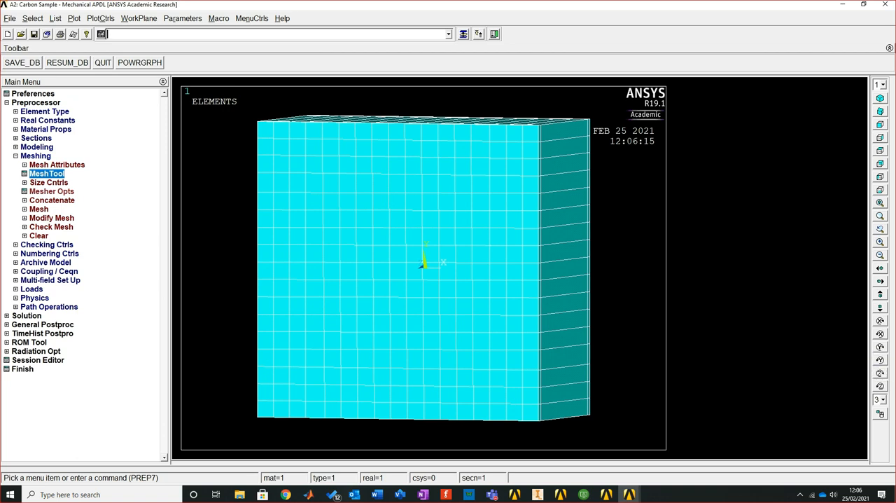
click(880, 320)
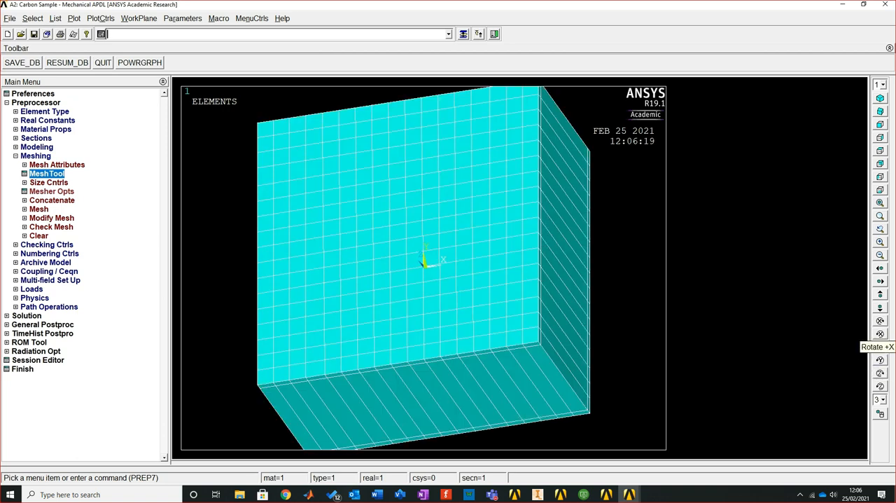
click(880, 320)
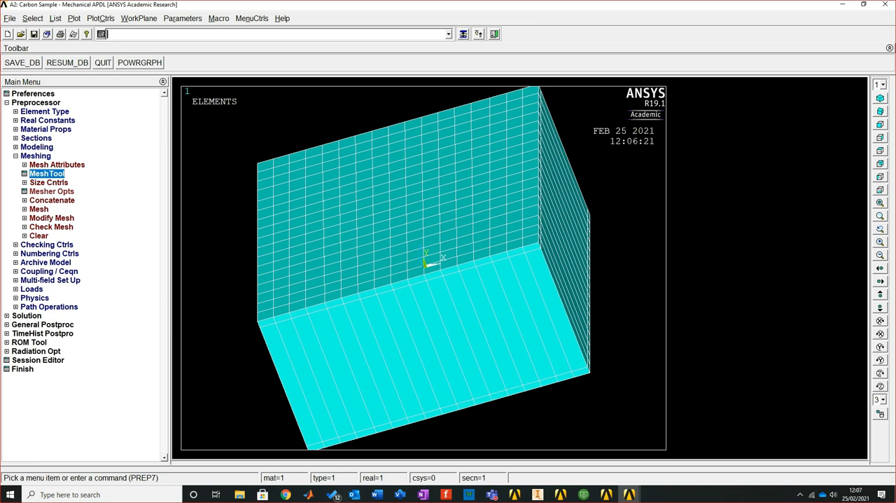
Start a new analysis in the Solution processor with the type set to Static
click(26, 316)
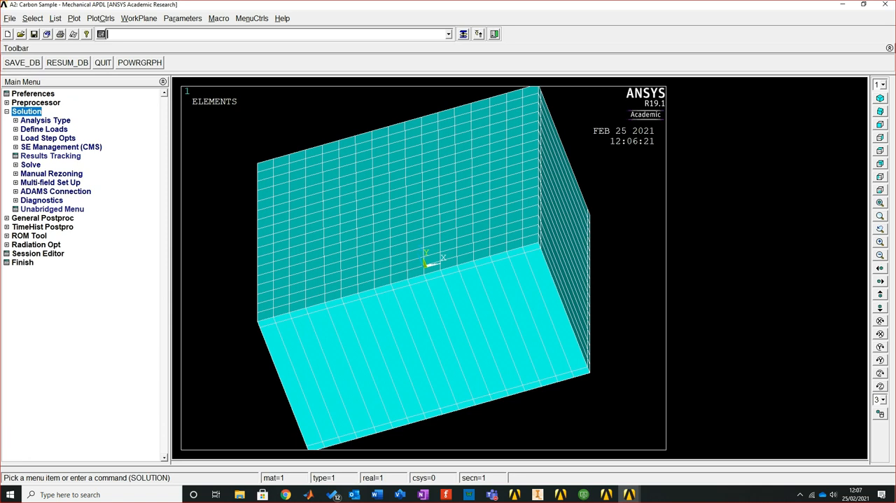
click(45, 120)
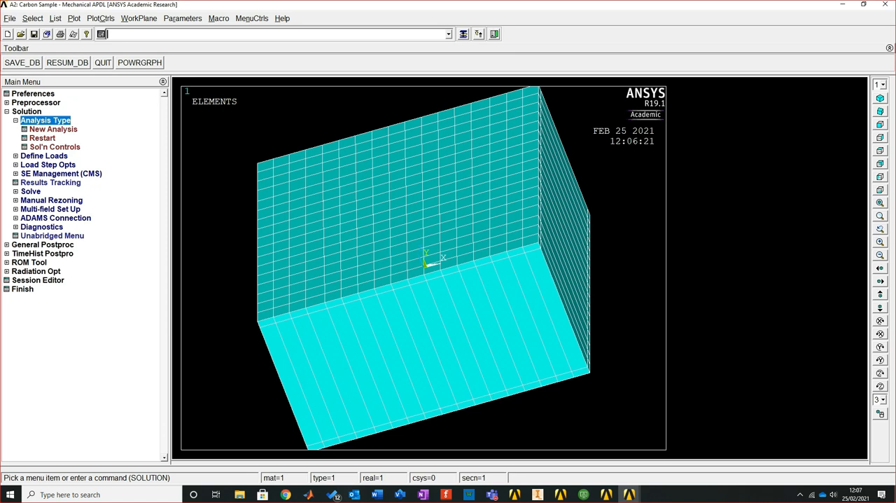
click(53, 129)
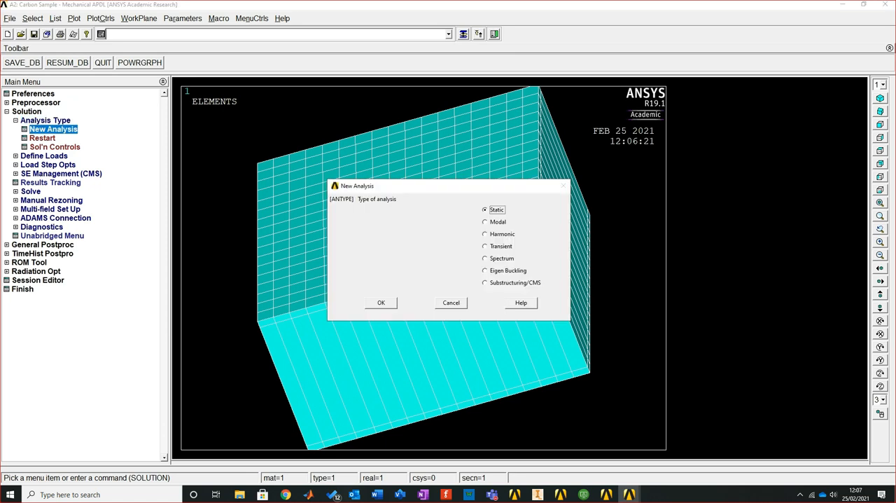
drag(434, 185, 354, 213)
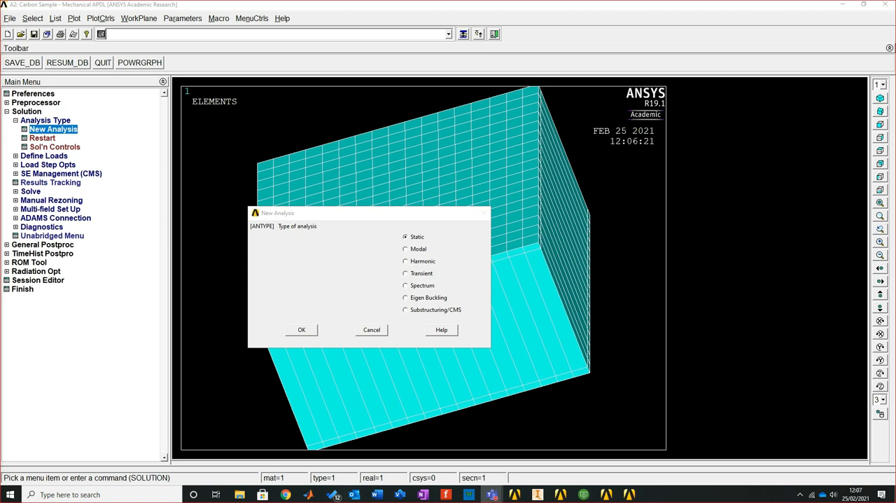
click(302, 330)
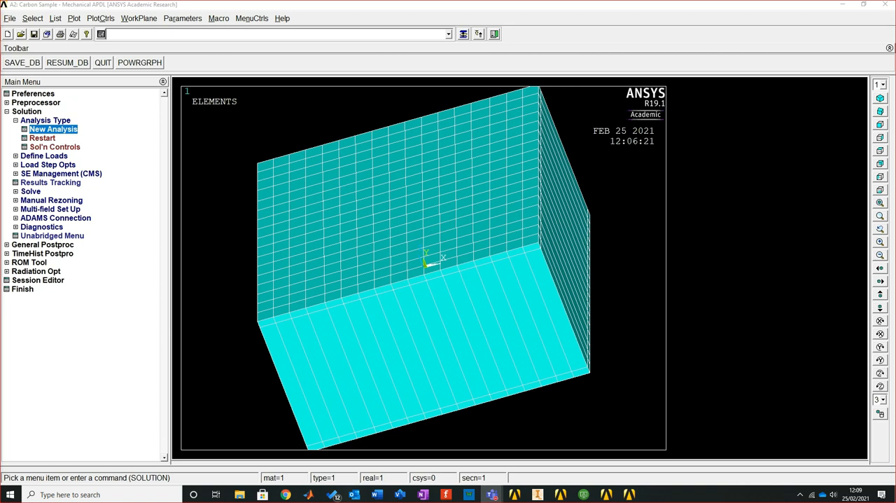
Select the shell's two opposite vertical edge lines for structural displacement constraints, excluding the lower edge line
click(44, 156)
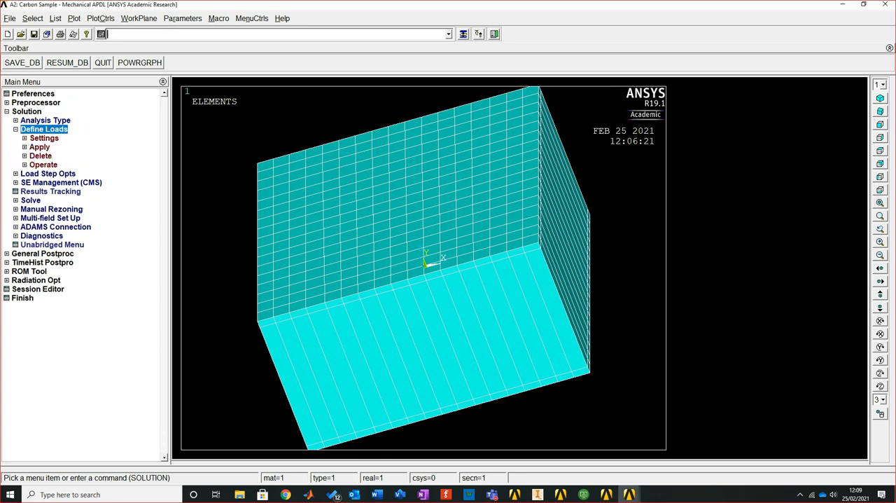
click(40, 147)
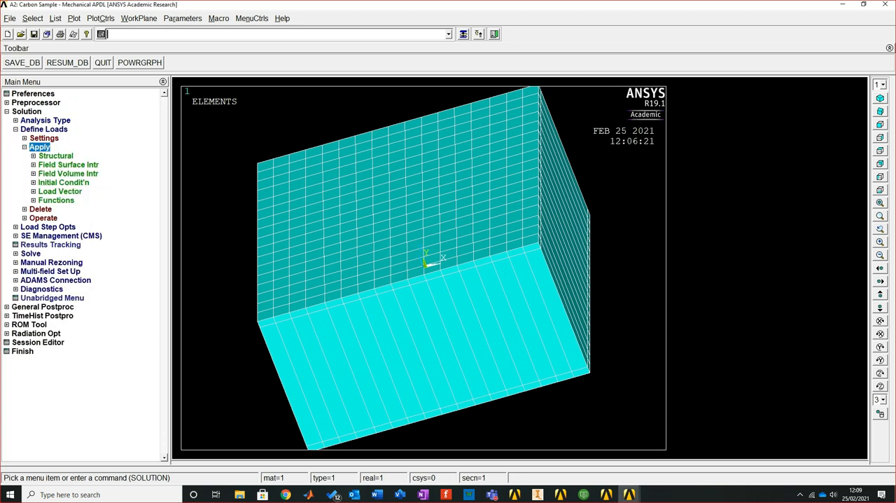
click(55, 156)
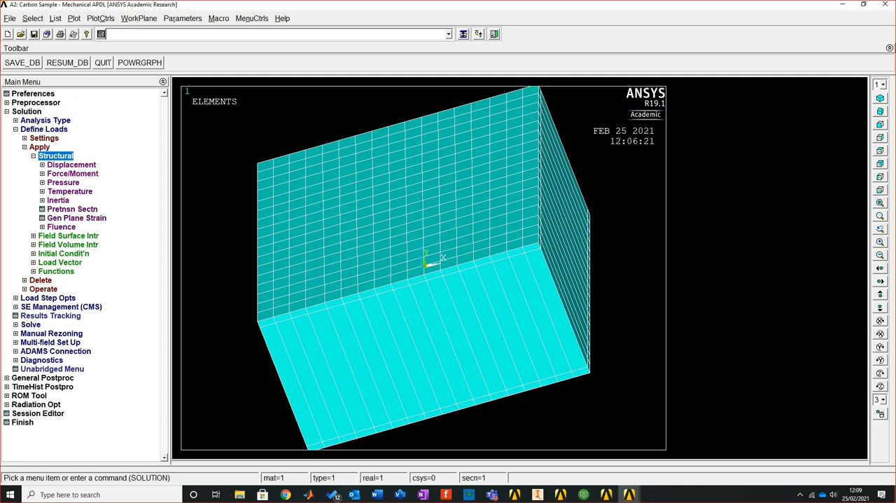
click(71, 165)
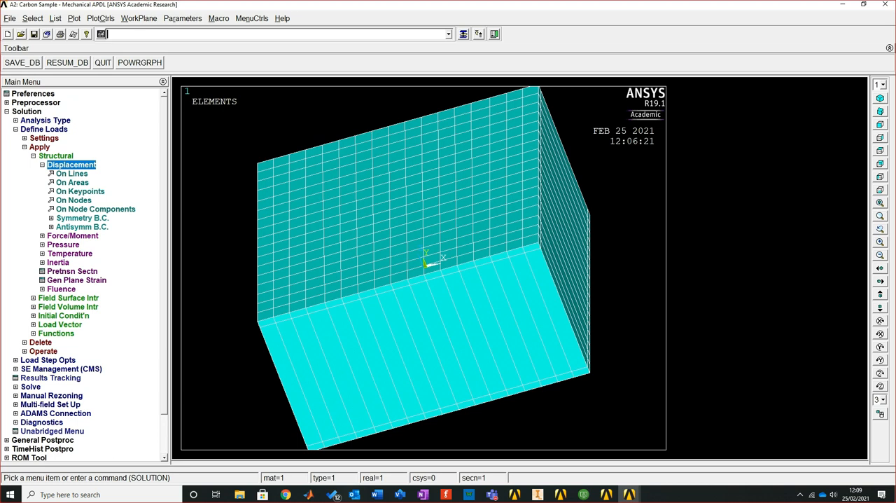
click(72, 173)
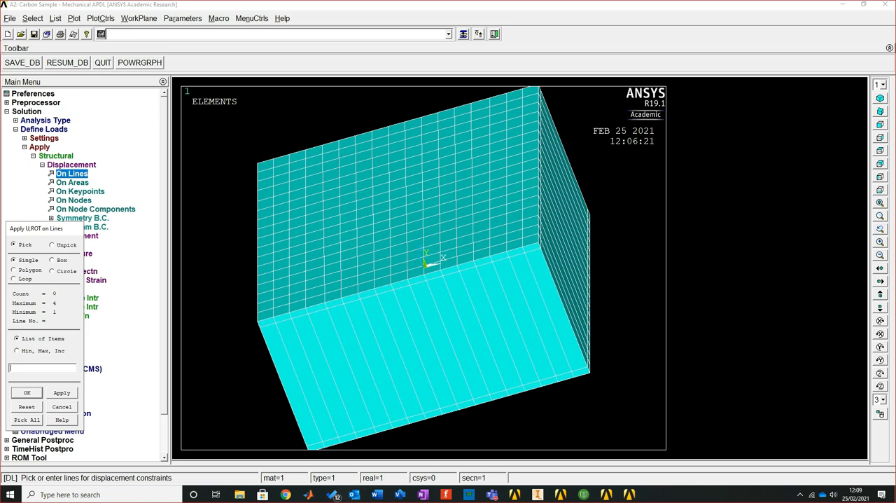
click(424, 347)
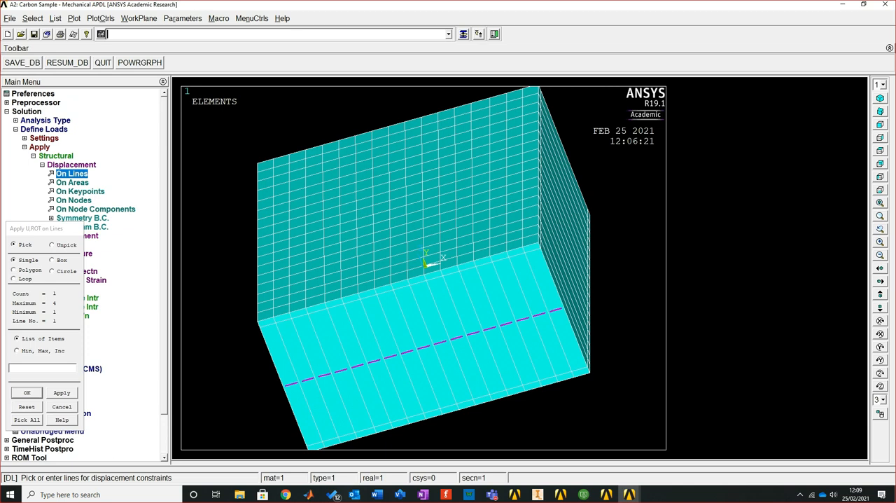
right_click(424, 347)
click(424, 347)
click(283, 309)
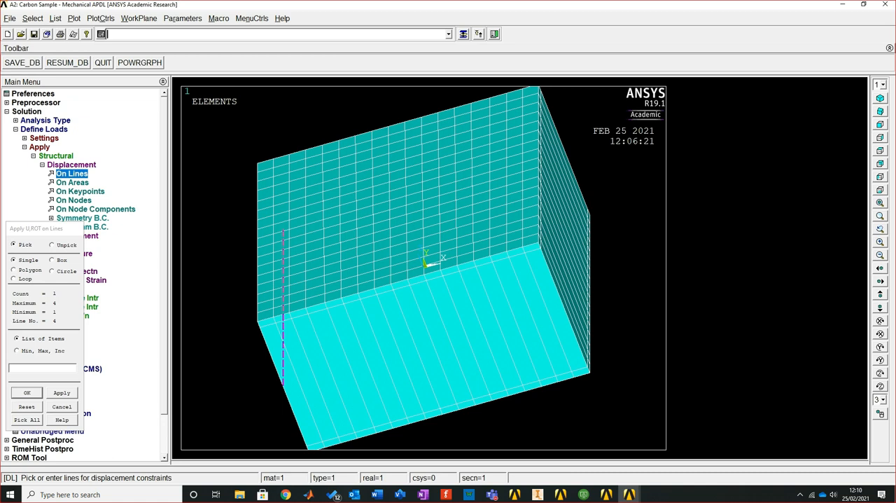
click(564, 229)
click(26, 393)
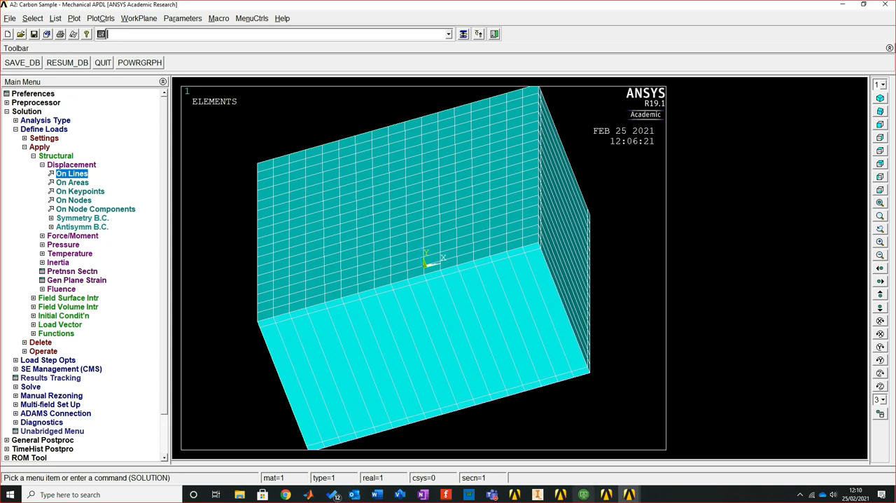
Constrain All DOF on the two selected edge lines with a constant displacement value of 0
mouse_move(629, 494)
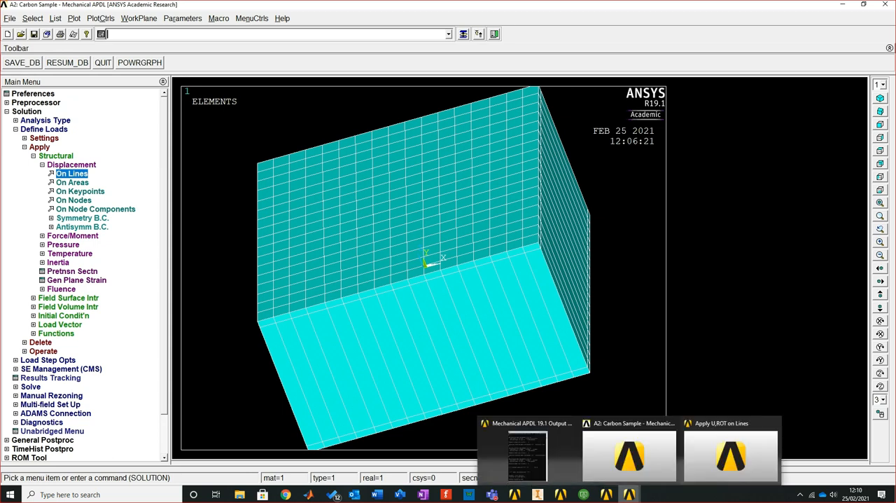
click(730, 454)
mouse_move(420, 171)
mouse_down()
mouse_move(359, 175)
mouse_move(425, 174)
mouse_up()
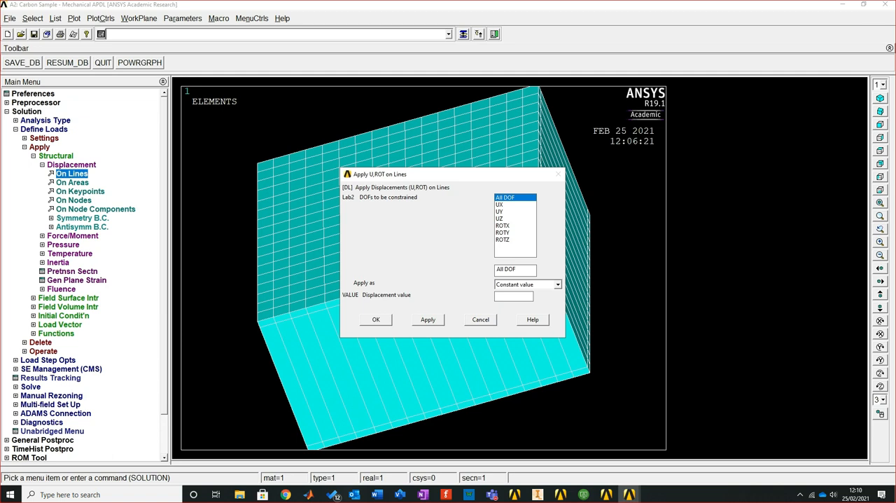
key(Down)
key(Down)
key(Down)
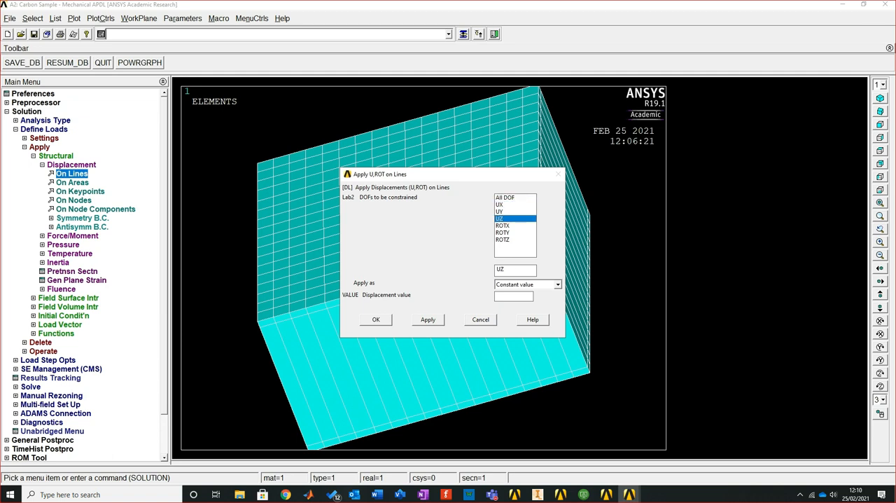
key(Up)
key(Up)
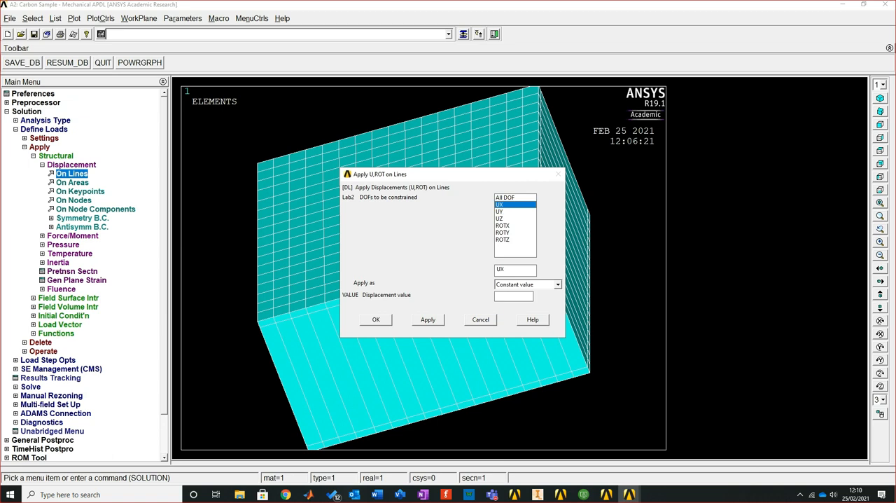
key(Up)
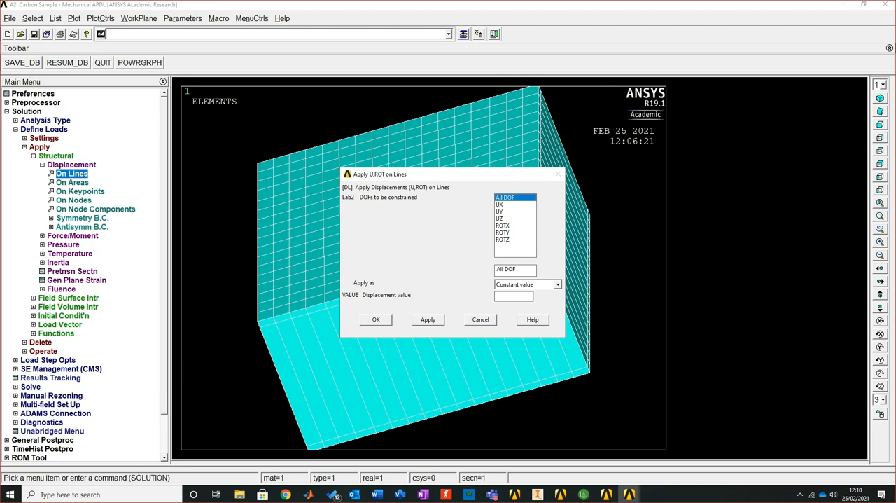
text(0)
click(376, 320)
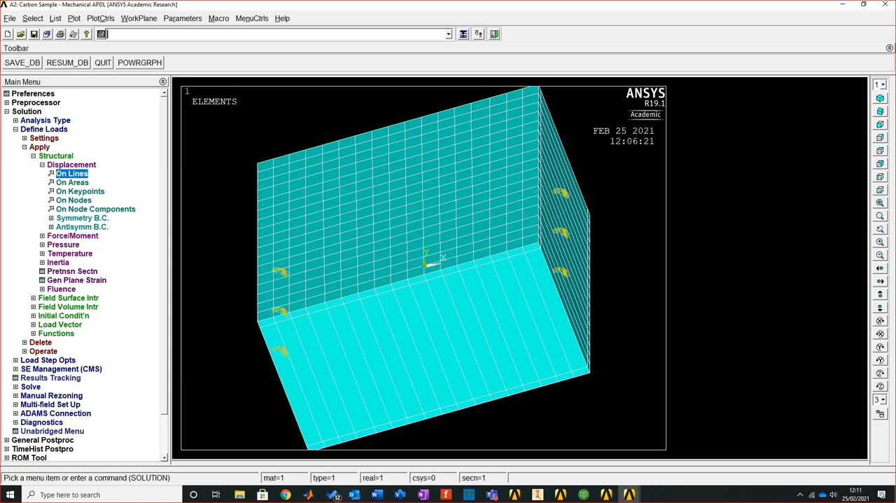
Select two interior nodes near the shell's mid-height, one on each side of its centre, for structural force loading
click(71, 165)
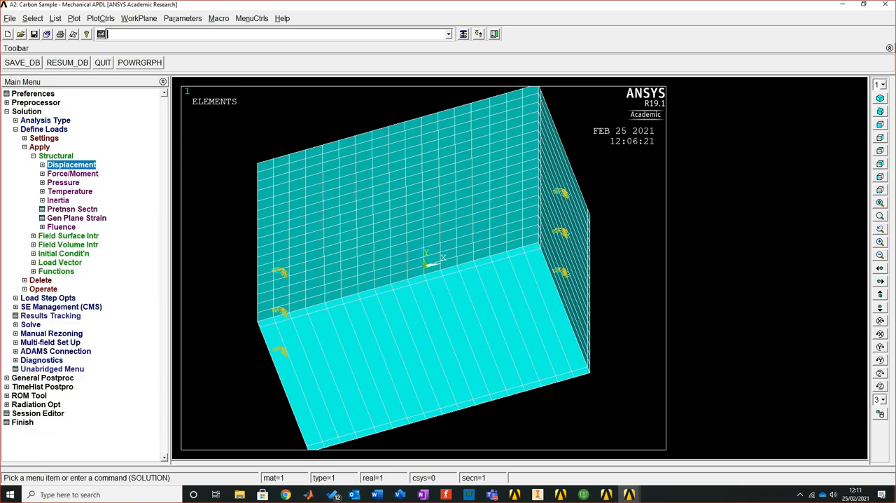
click(72, 174)
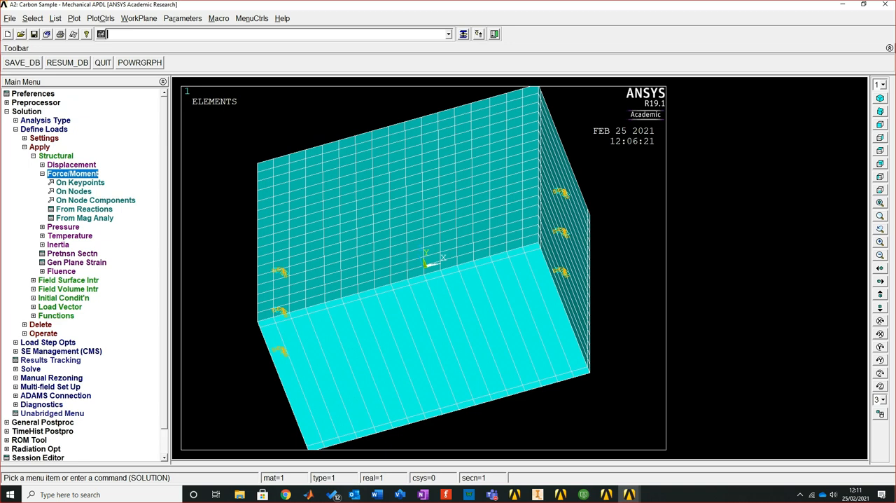
click(73, 191)
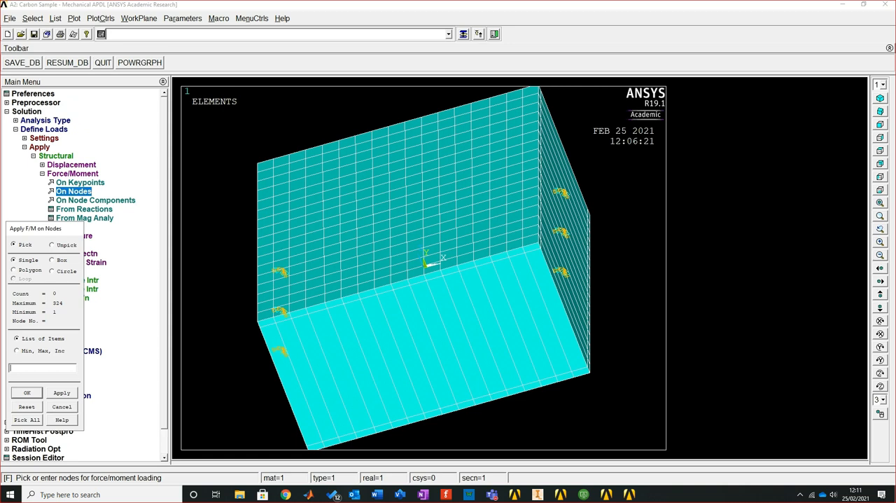
click(366, 289)
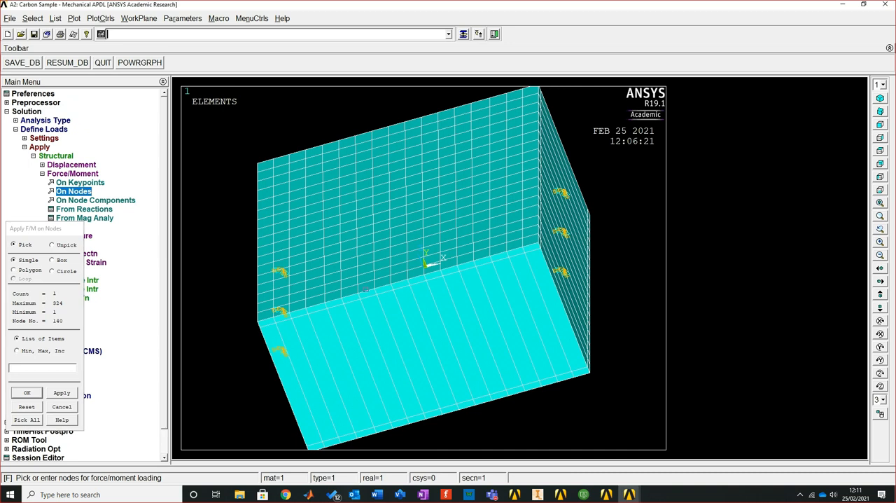
click(448, 267)
click(27, 393)
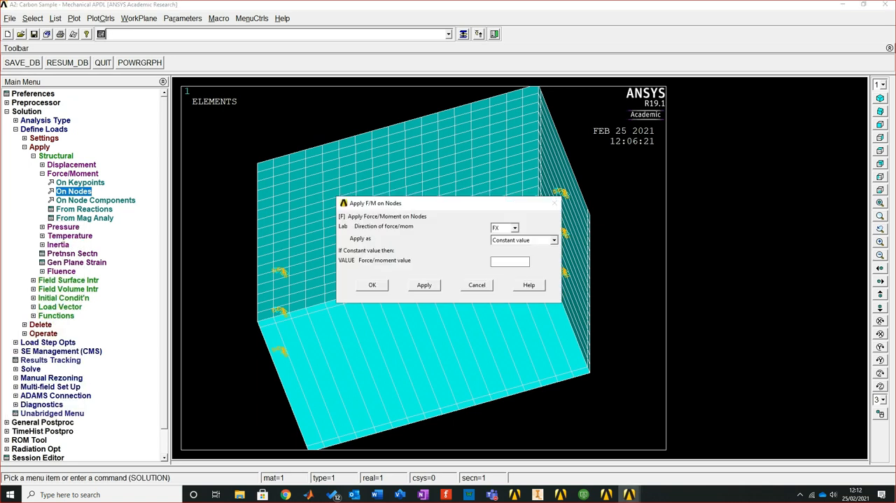
Apply a constant FZ force of -2500 to the two selected nodes
drag(448, 203, 357, 160)
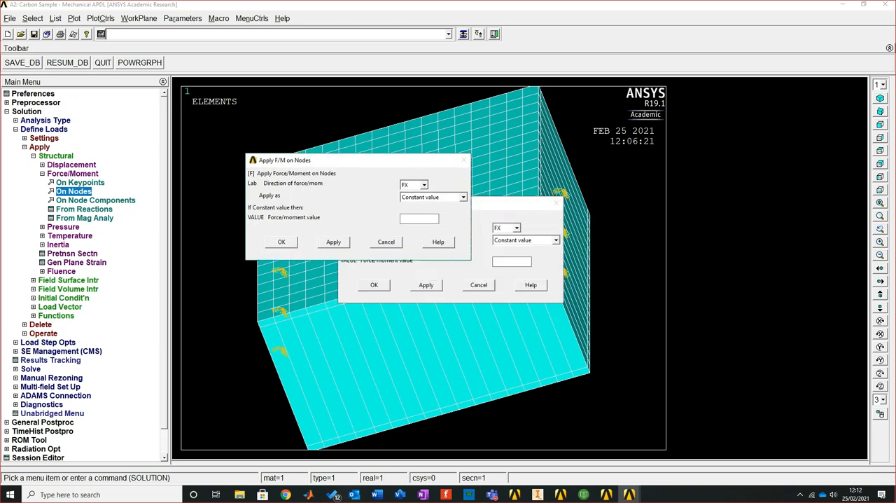
click(423, 185)
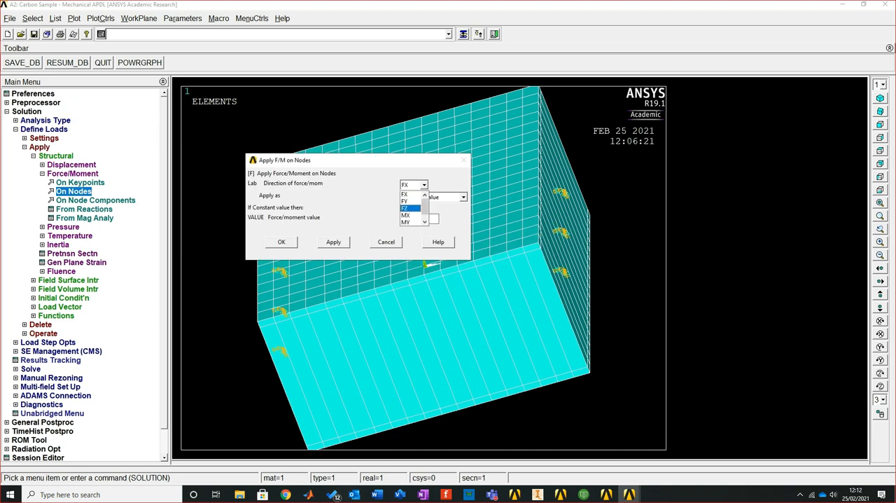
click(409, 208)
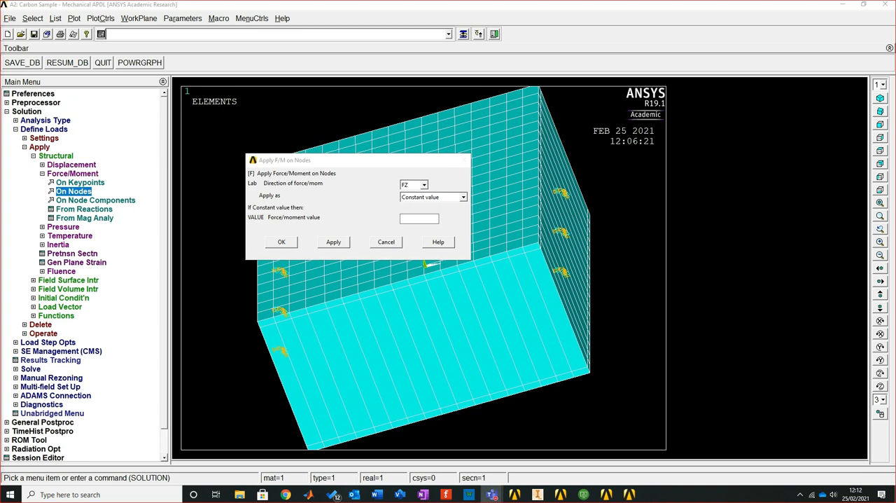
click(418, 218)
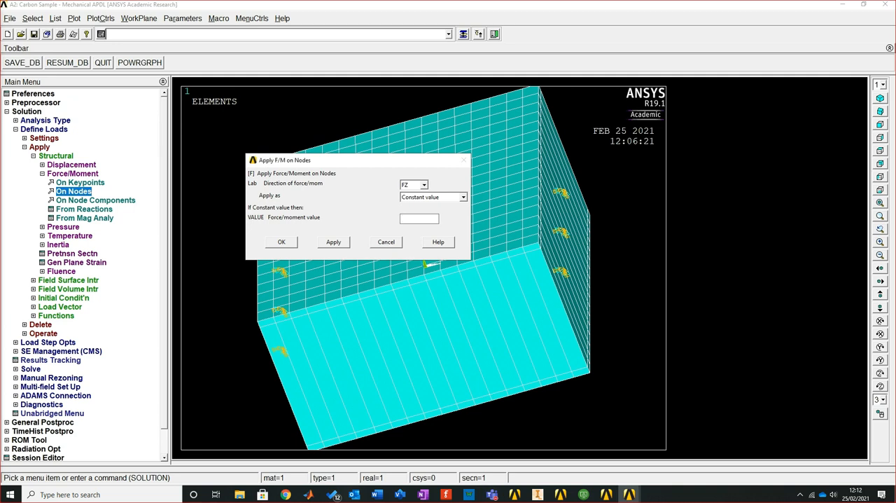
text(-2500)
key(Return)
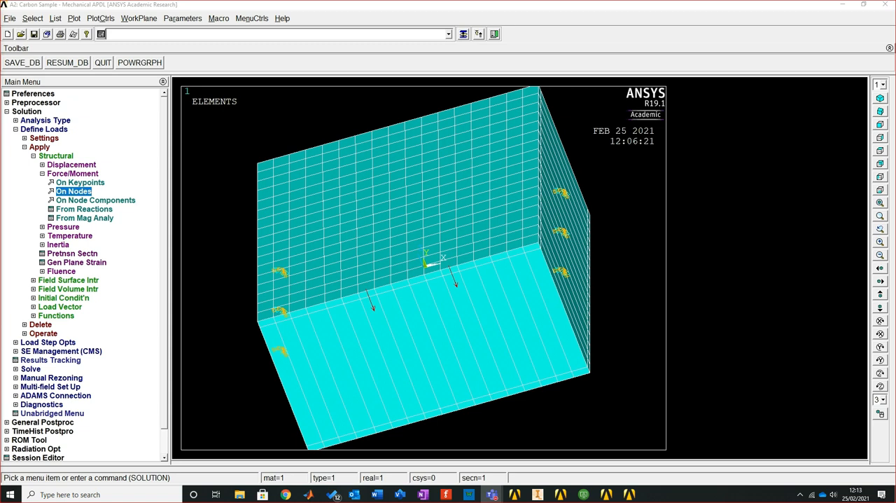
Save the database and solve the current load step, closing the completion note
click(34, 34)
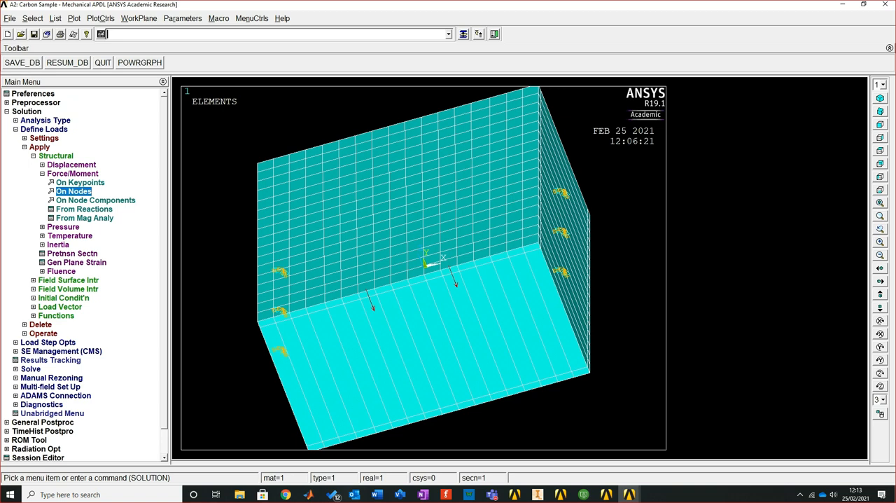
click(39, 147)
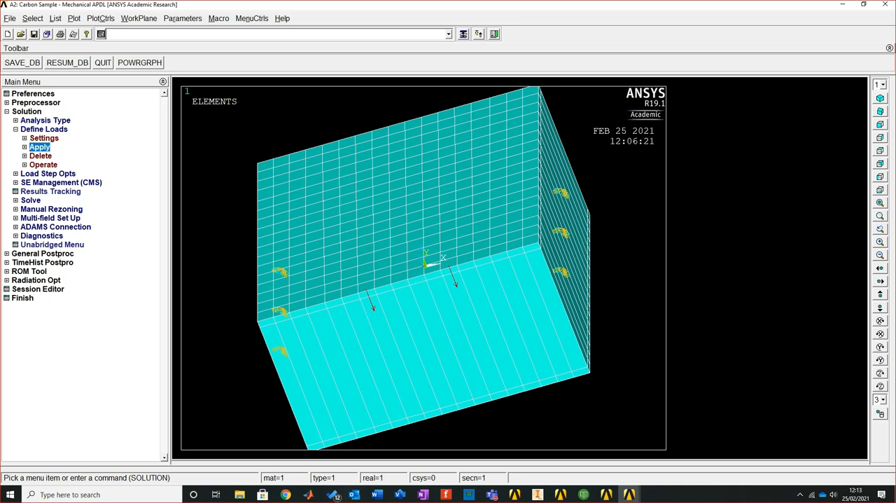
click(31, 201)
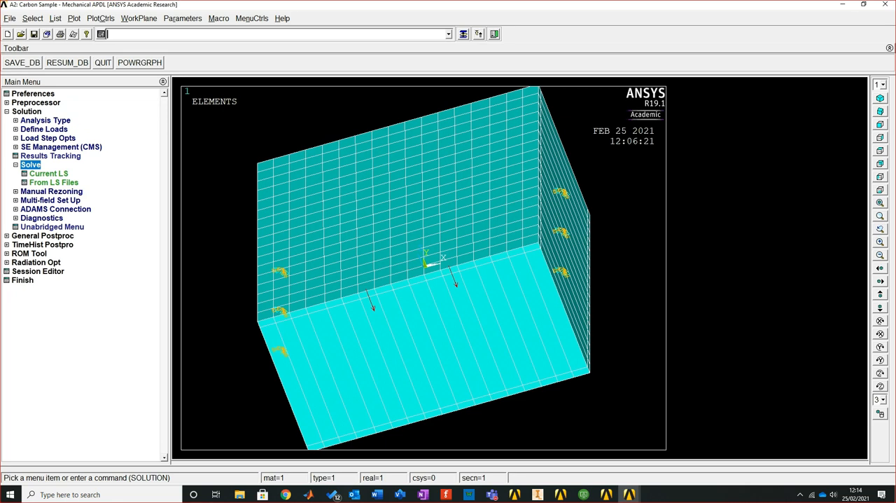
click(49, 173)
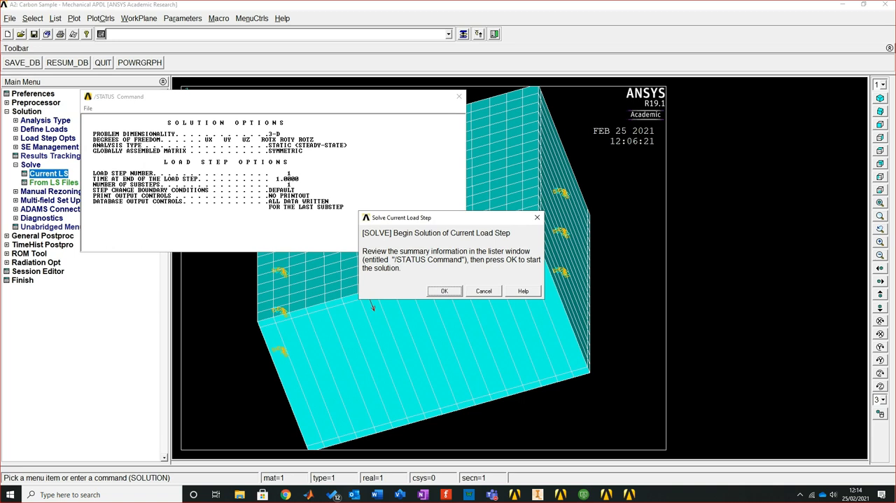
click(444, 291)
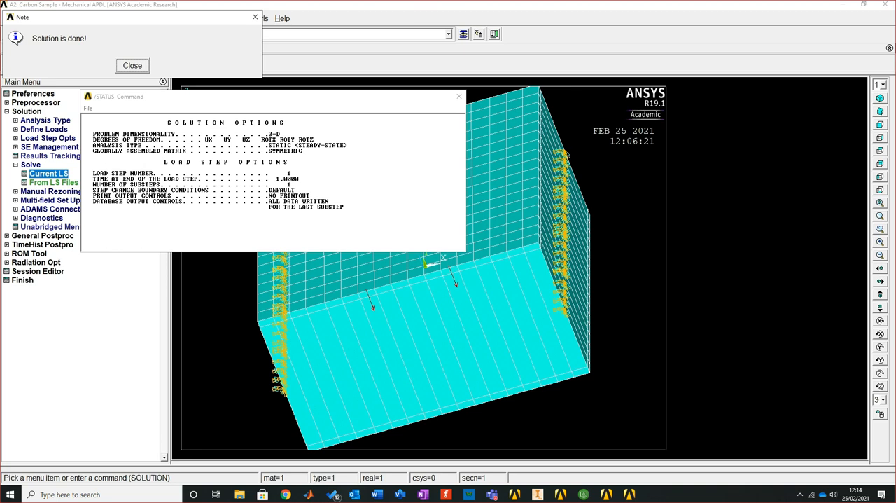
key(Return)
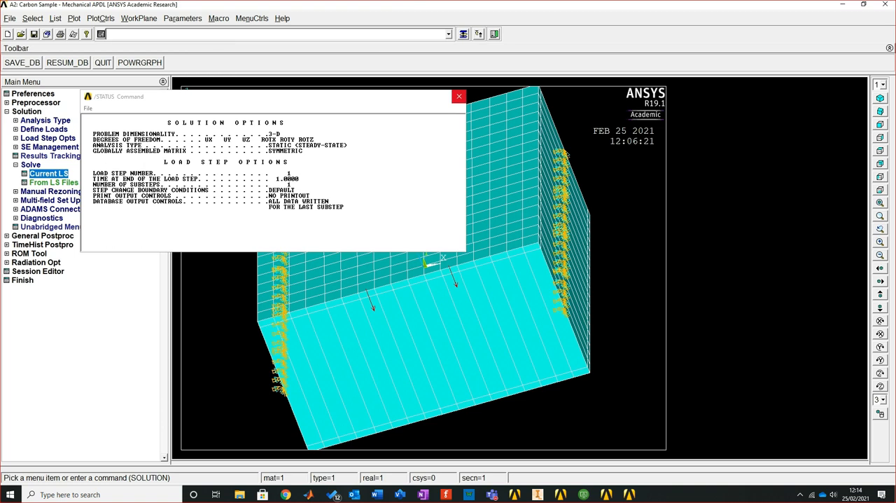
Close the solution status listing and plot the nodal contour of the displacement vector sum with the deformed shape only
click(458, 96)
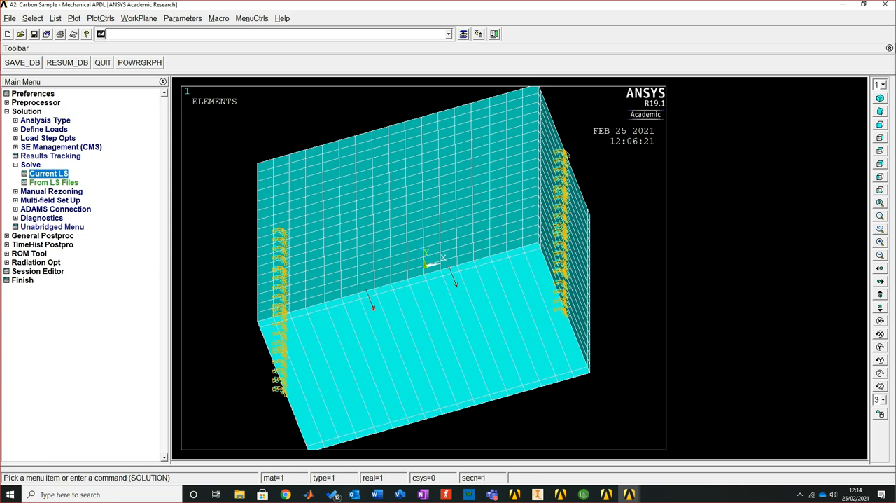
click(16, 164)
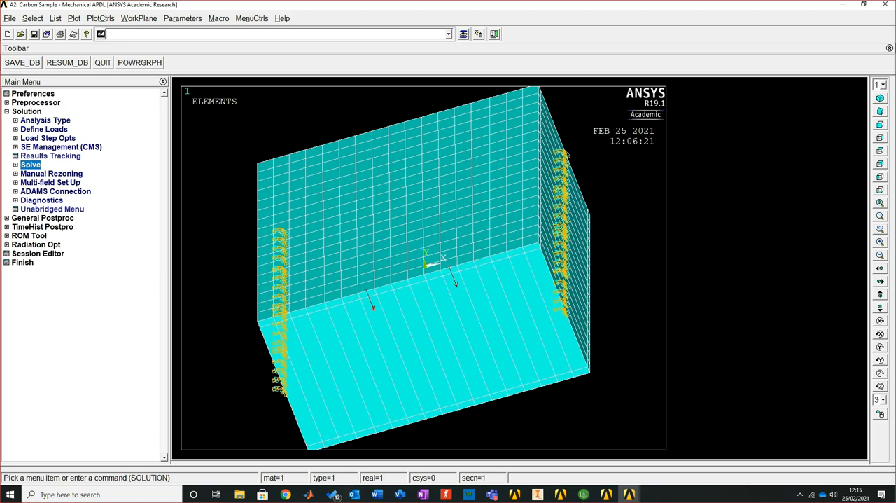
click(42, 218)
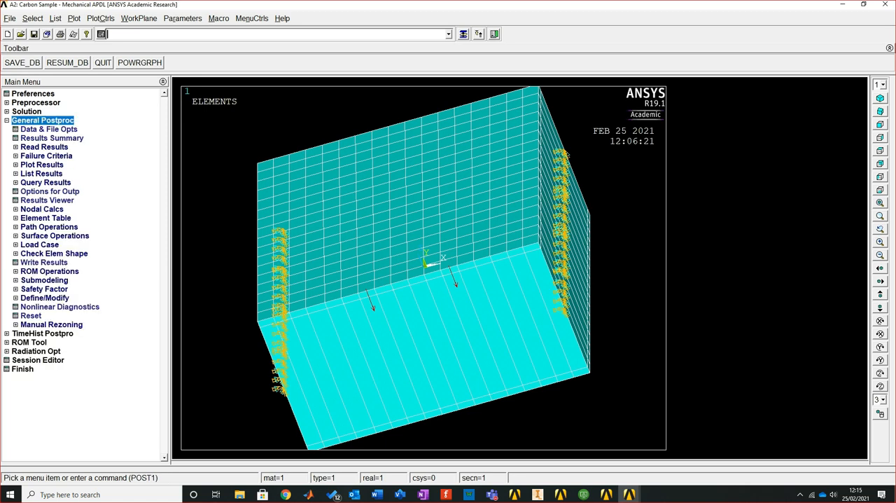
click(42, 165)
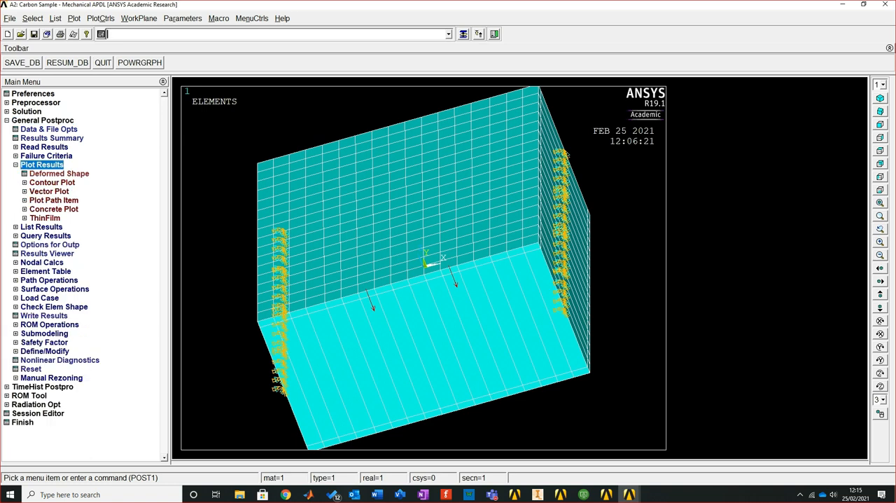
click(52, 182)
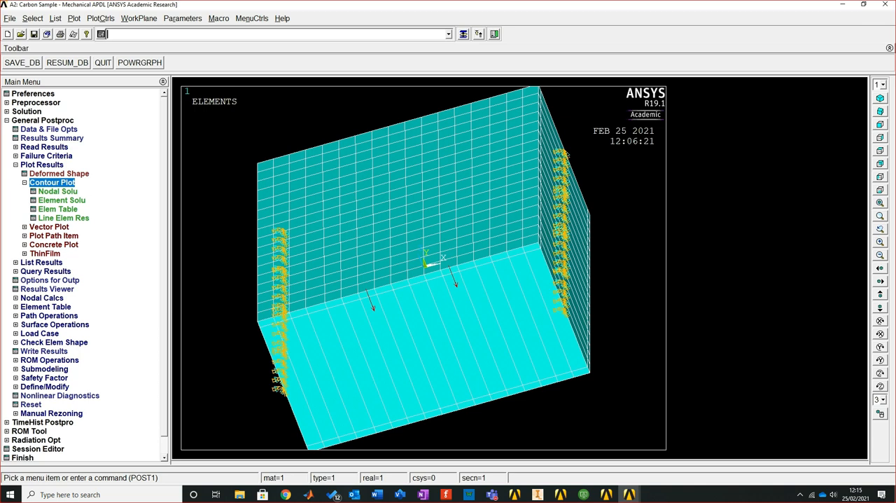
click(57, 191)
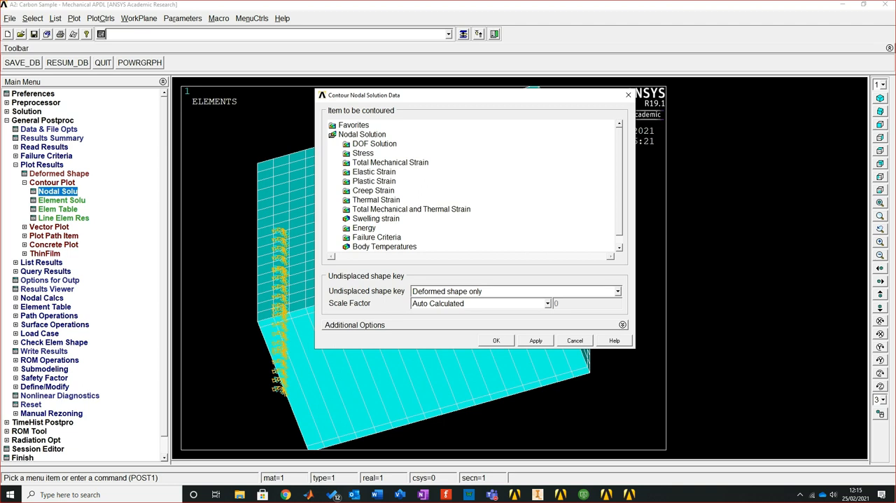
click(375, 144)
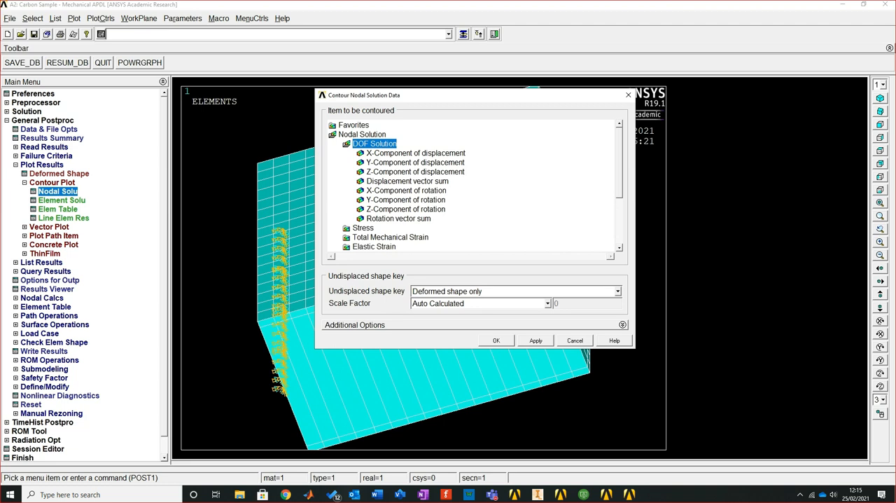
click(407, 182)
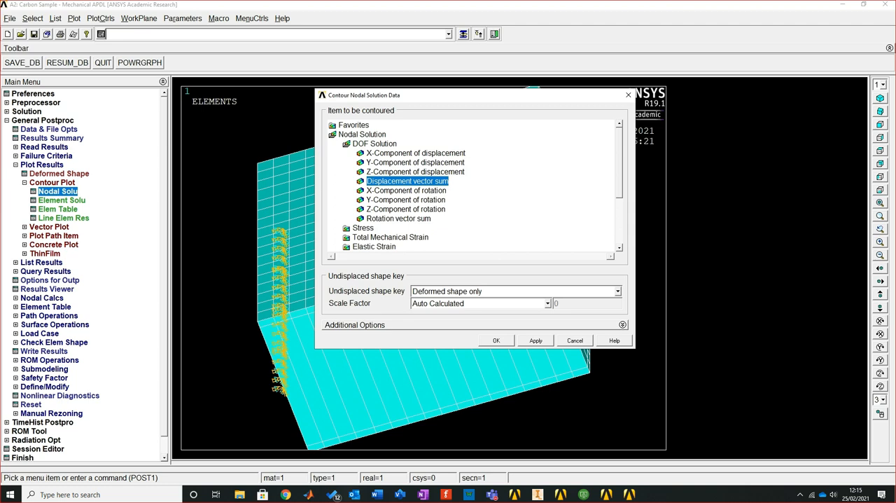
click(495, 340)
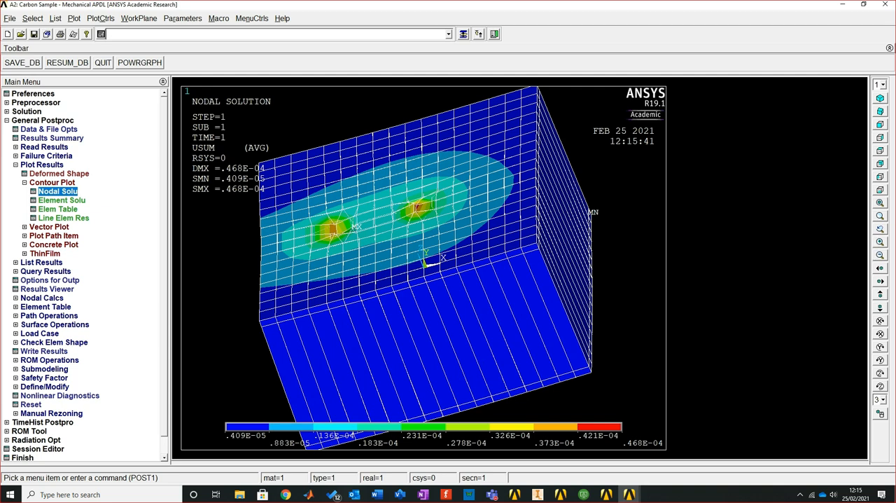
Switch to the isometric view and contour the nodal YZ shear stress on the deformed shape
click(880, 98)
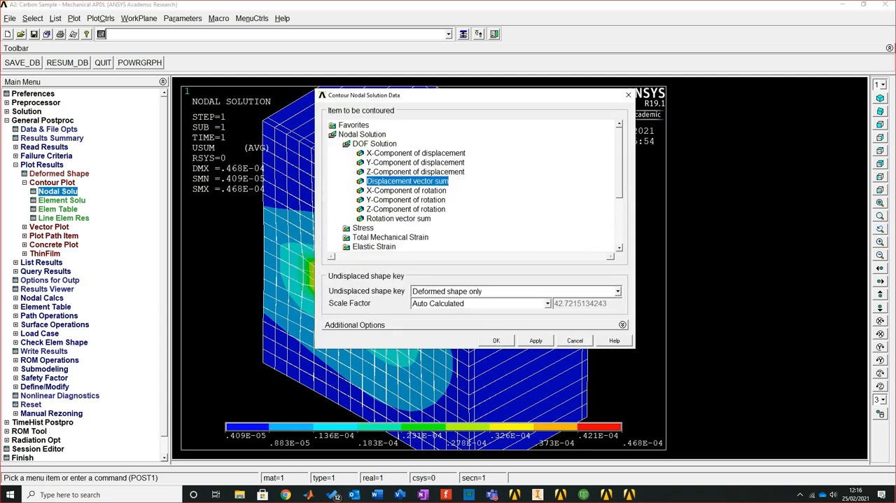
click(375, 144)
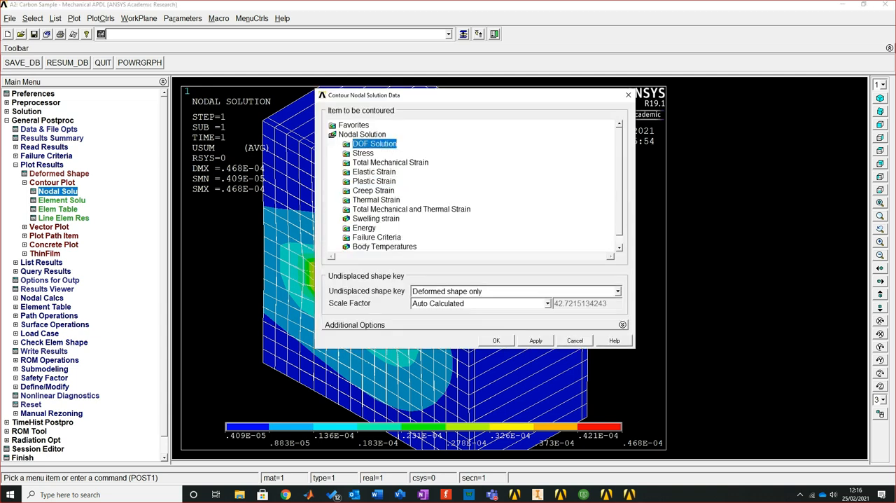
click(362, 153)
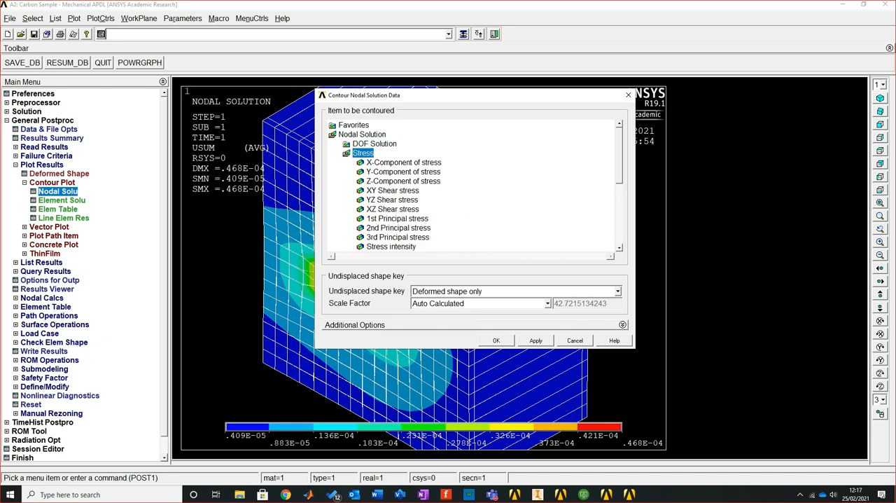
scroll(469, 185, down, 3)
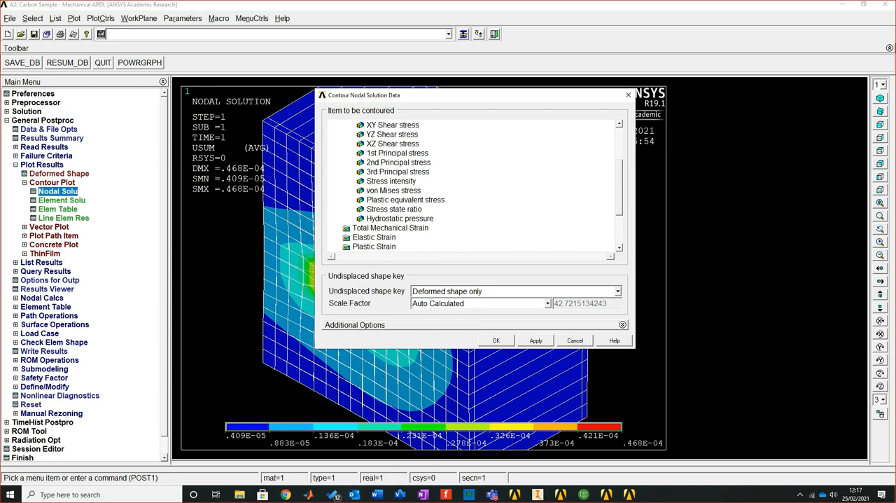
scroll(469, 186, up, 3)
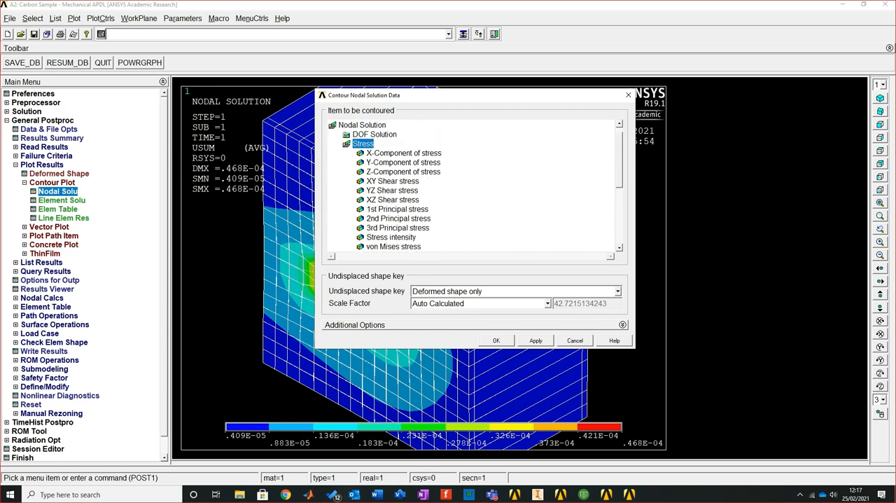
click(391, 190)
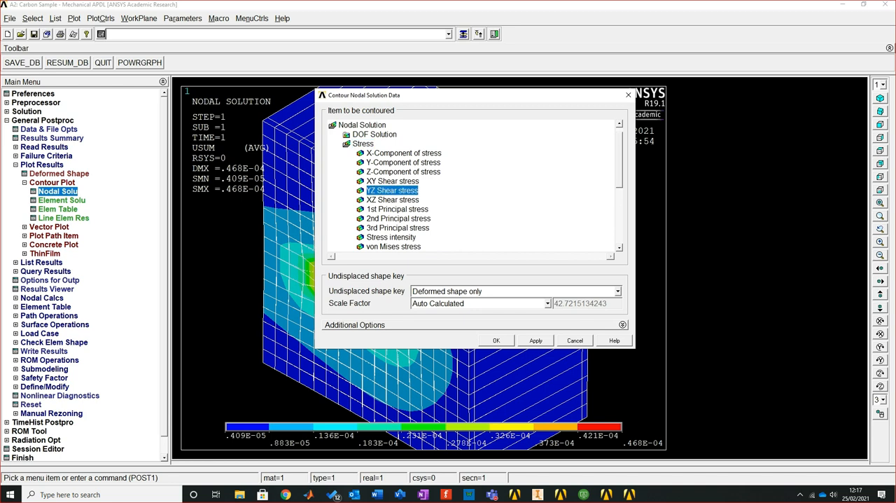
click(496, 341)
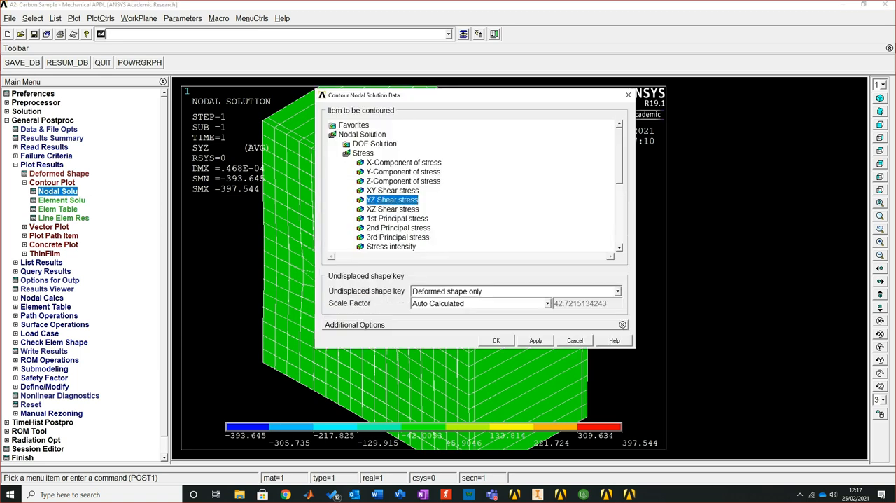
Contour the nodal XY shear stress and examine its distribution from the side, oblique and isometric views
click(392, 190)
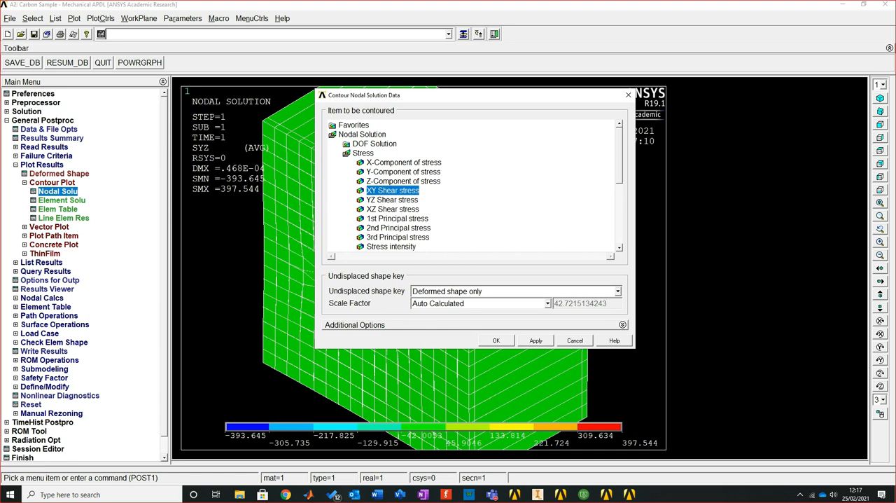
click(496, 340)
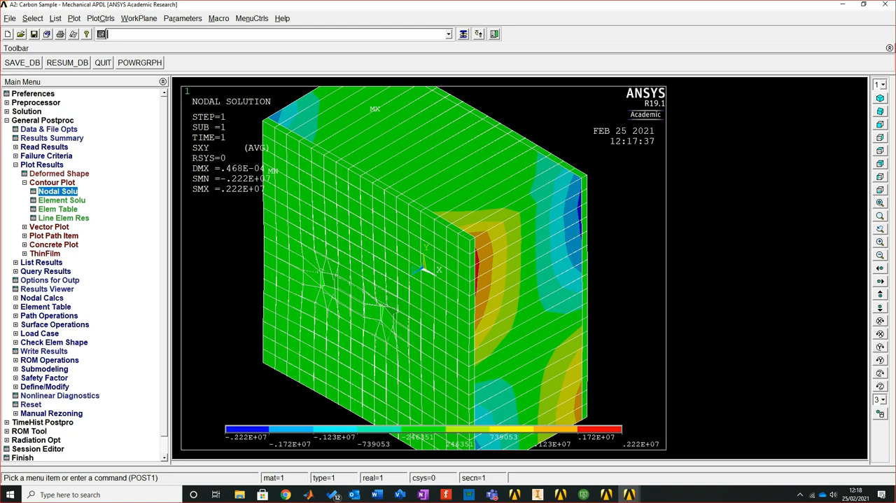
key(alt+shift)
ctrl+right_drag(424, 268, 431, 259)
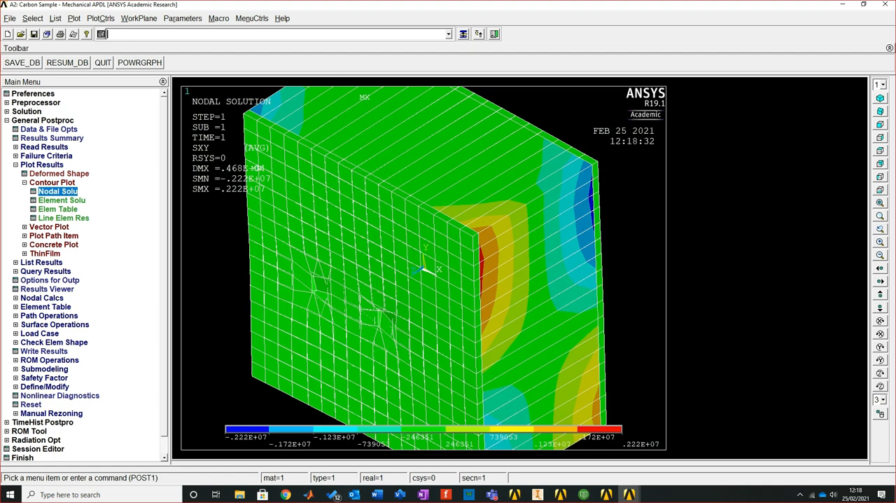
click(880, 137)
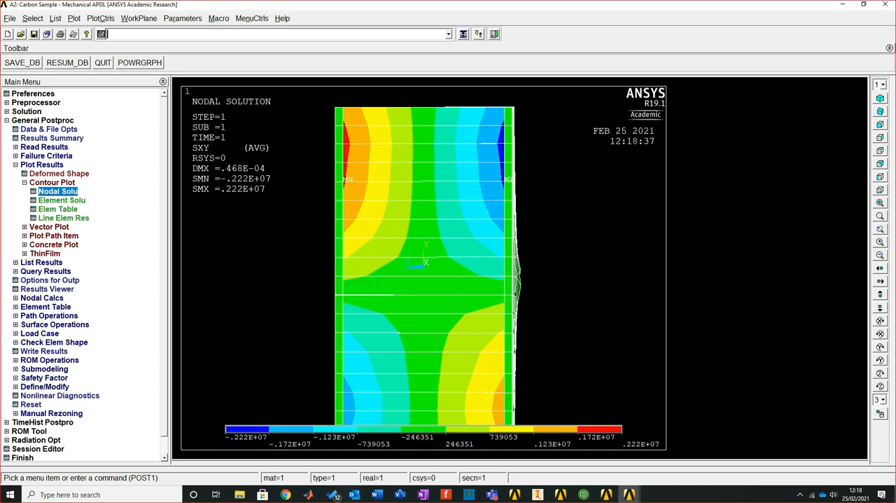
scroll(423, 267, down, 4)
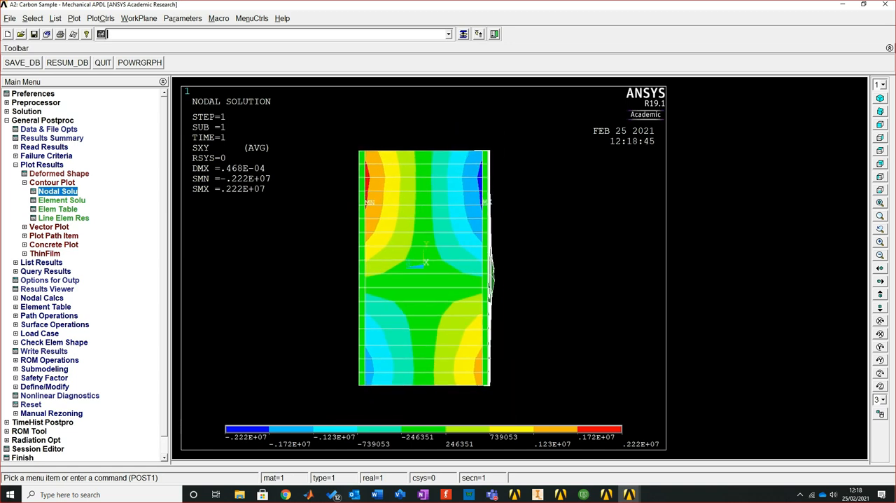
click(880, 112)
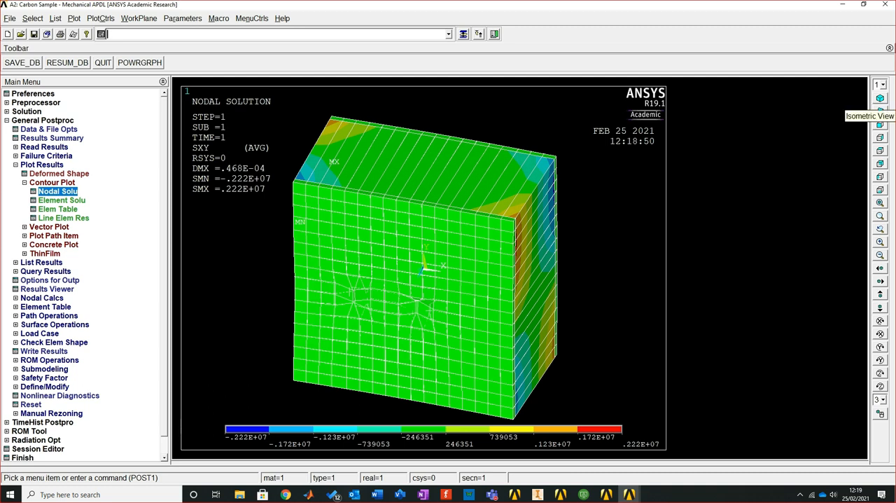
click(880, 98)
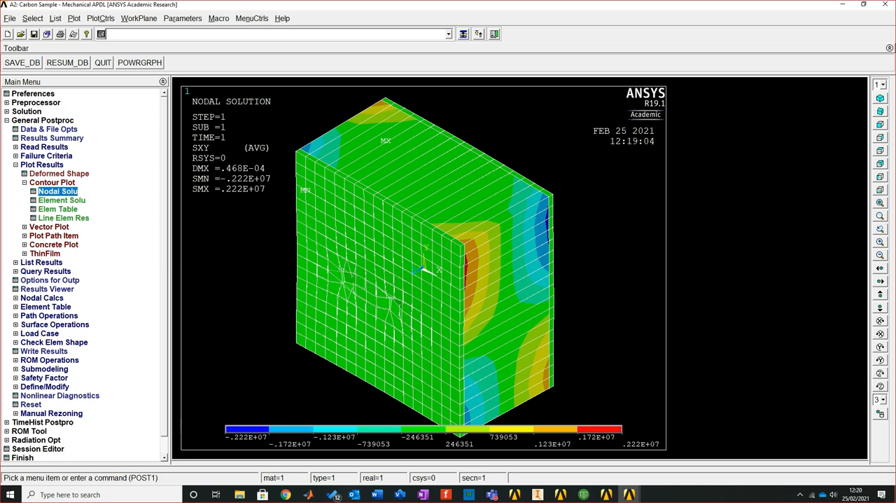
Exit Mechanical APDL with the Save Geom+Loads option, returning to the Workbench project
click(10, 19)
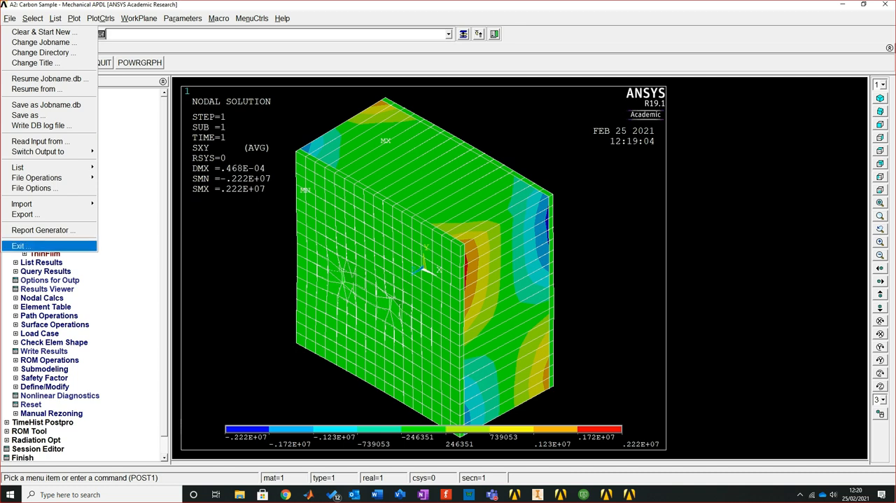
click(21, 245)
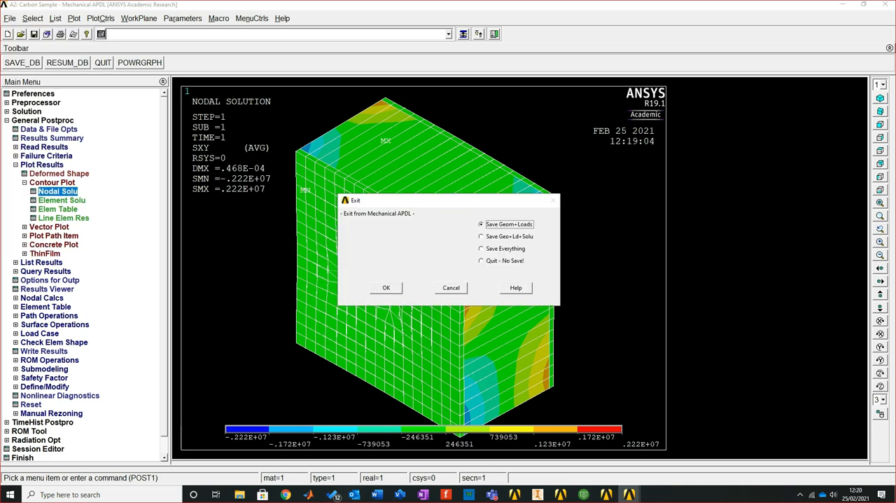
key(Return)
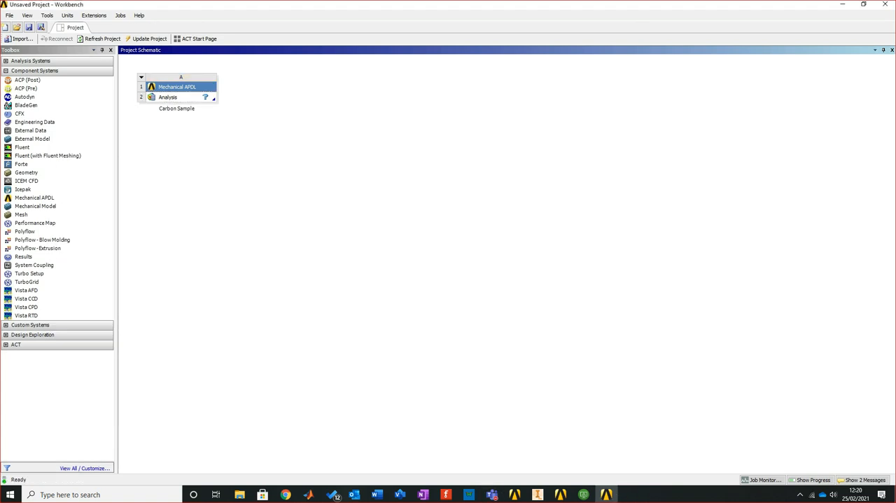
right_click(199, 86)
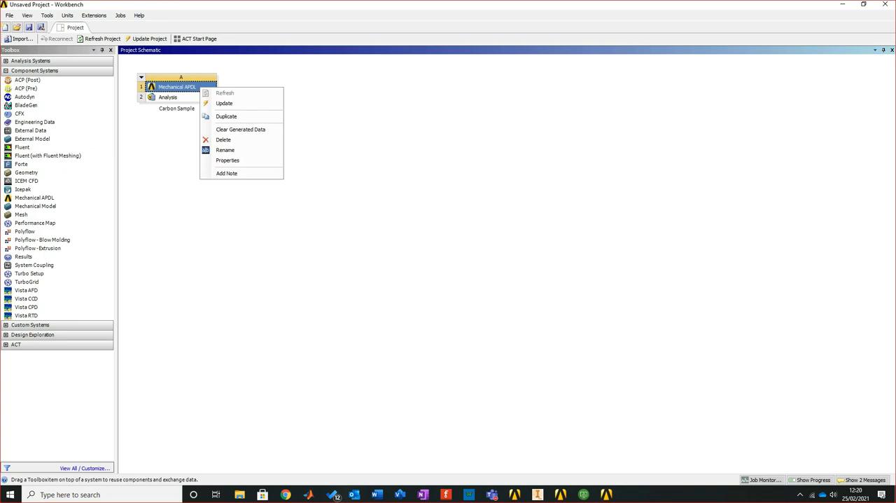
key(Escape)
right_click(175, 98)
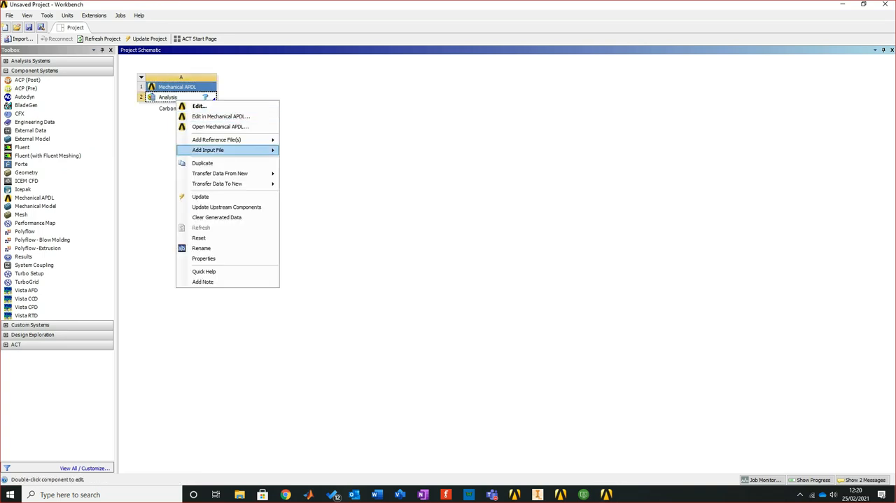
mouse_move(224, 173)
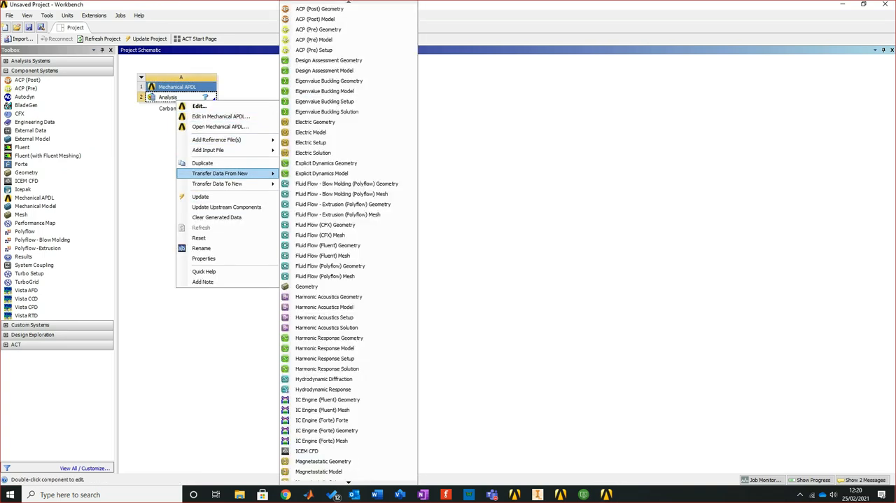
click(217, 328)
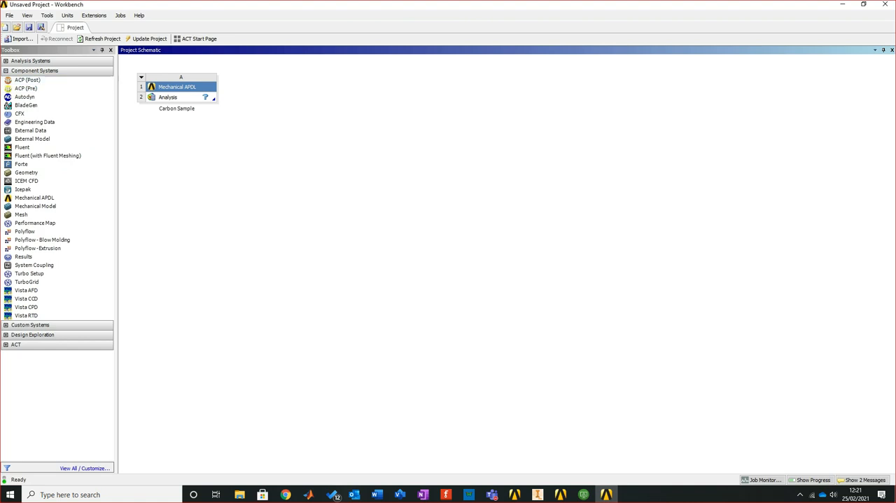
Collapse the Component Systems group and expand Analysis Systems to view the available analysis types
click(5, 71)
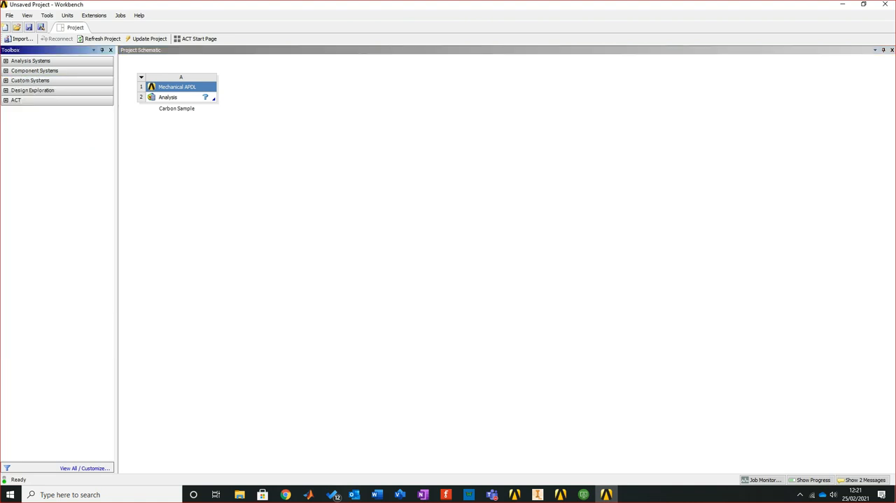
click(5, 61)
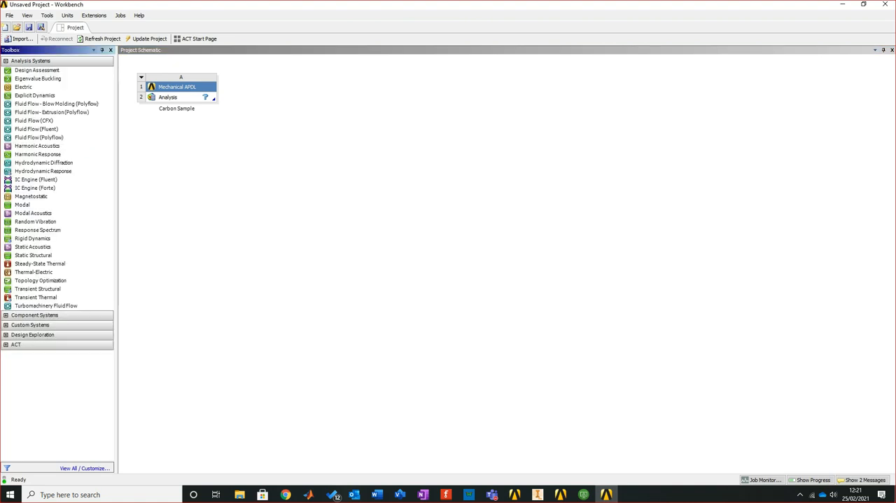
click(280, 154)
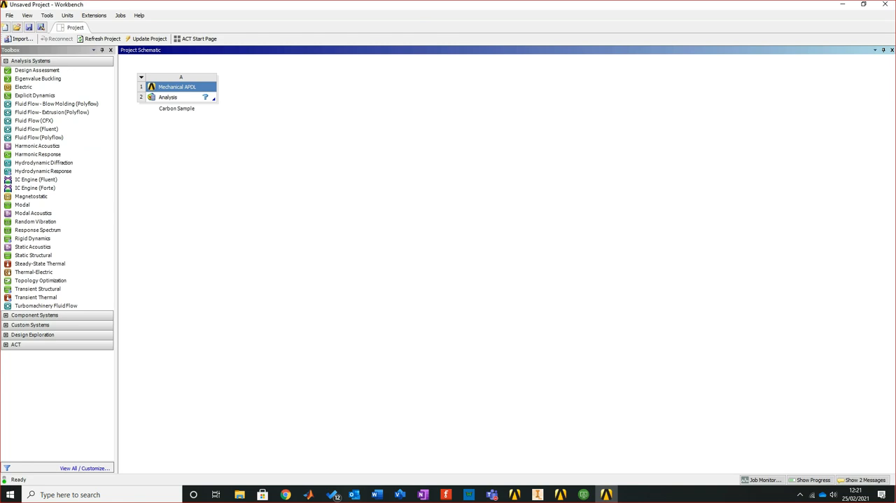
Switch to VMware Horizon Client, launch SOLIDWORKS 2020 and bring up Chrome while it loads
click(583, 494)
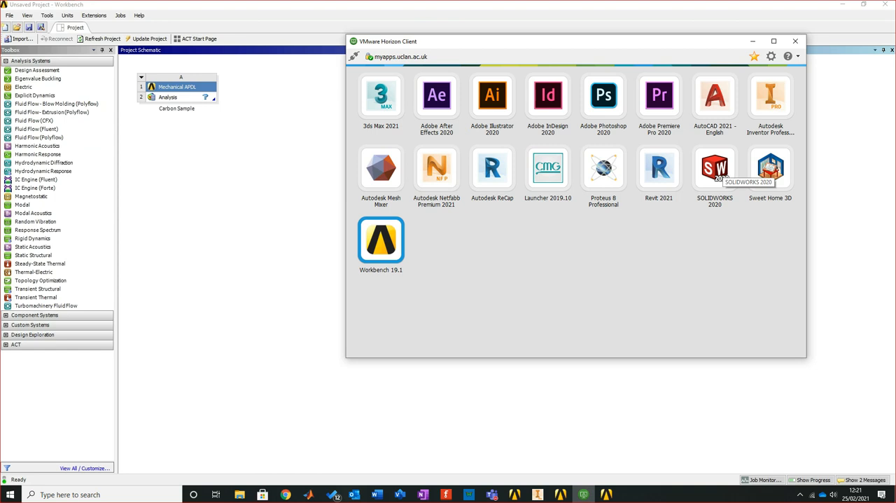
double_click(715, 168)
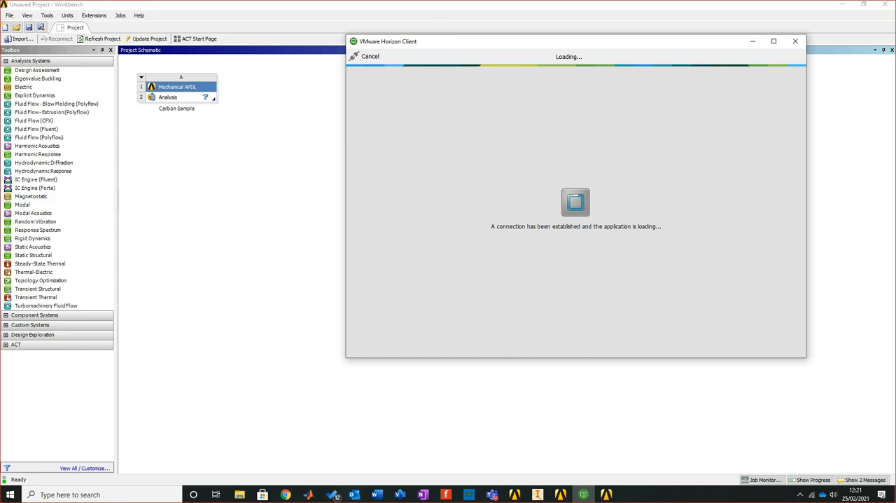
click(286, 494)
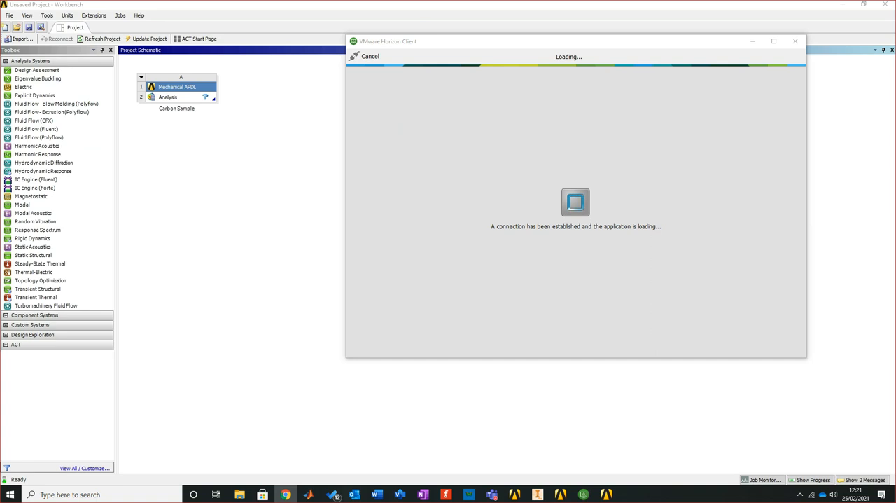
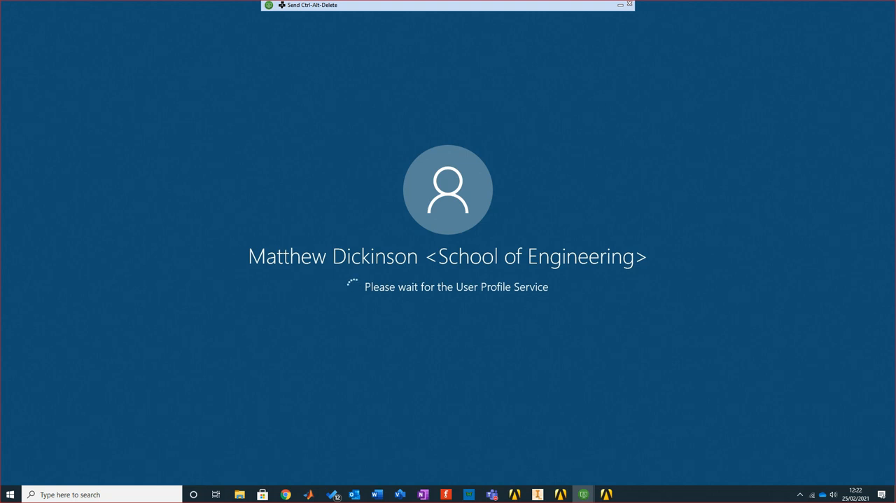
Minimise the remote-session windows, return to Workbench and add a standalone Static Structural system beside the Carbon Sample system
click(620, 4)
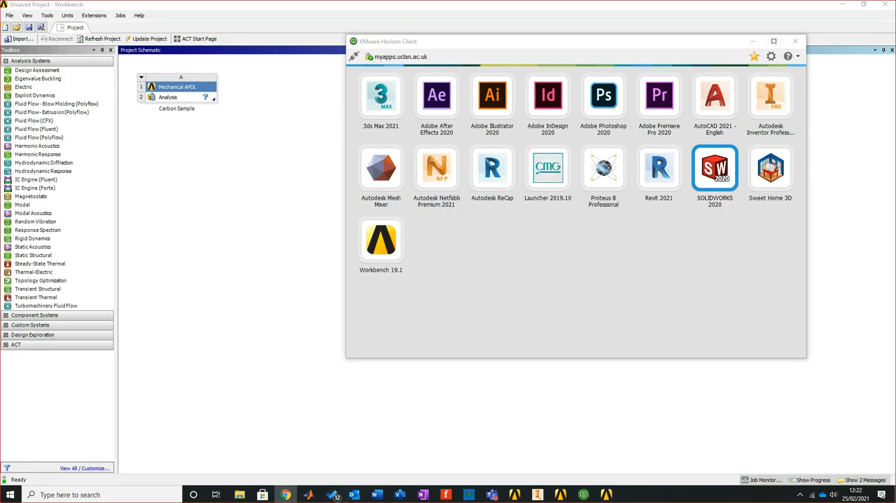
click(752, 41)
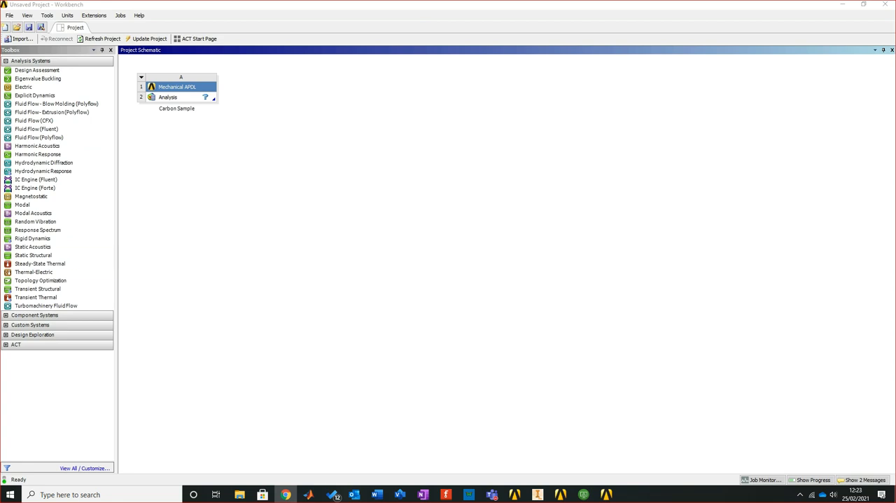
click(606, 494)
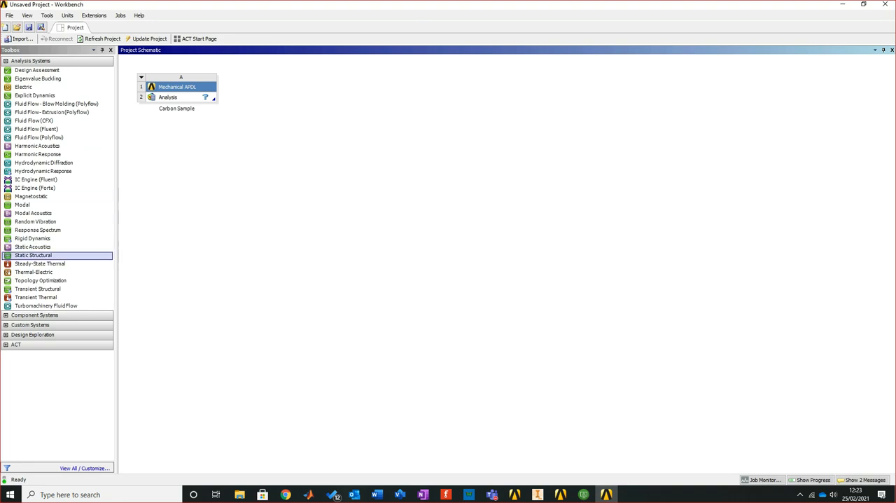
drag(33, 256, 281, 98)
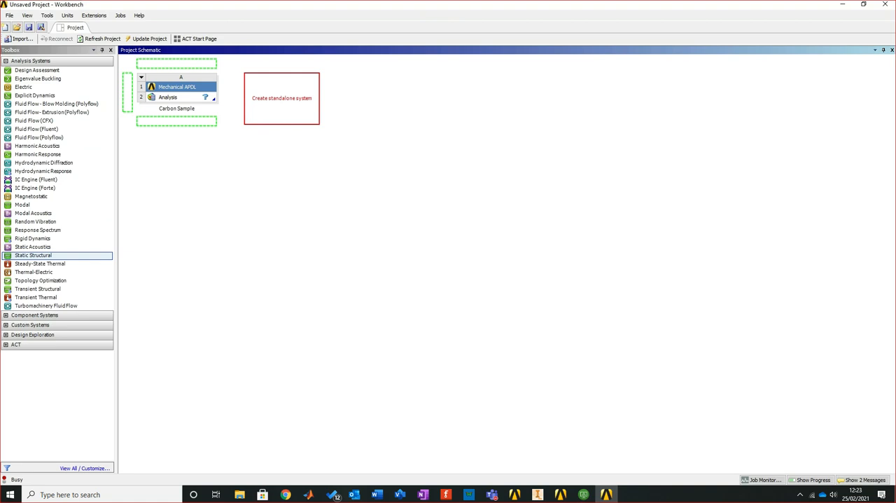
drag(282, 98, 282, 98)
key(Return)
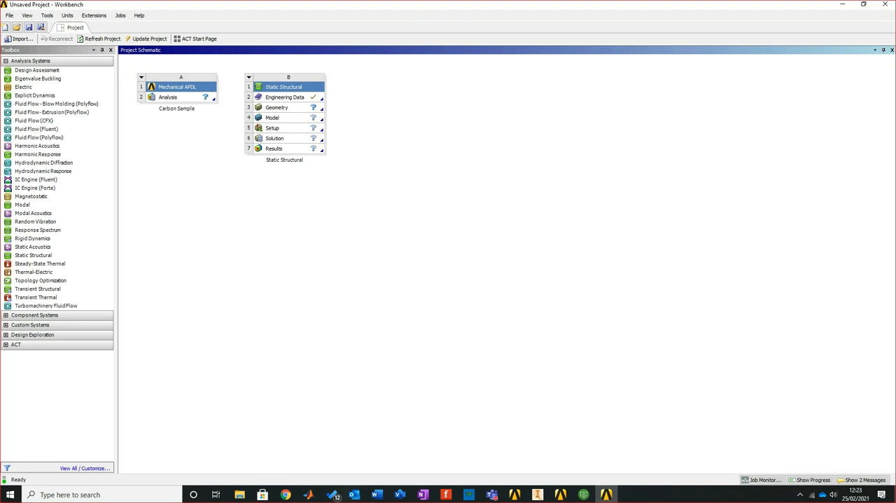
Edit the Static Structural system's Engineering Data, display the Composite Materials data source, and dismiss the SOLIDWORKS welcome window
click(285, 97)
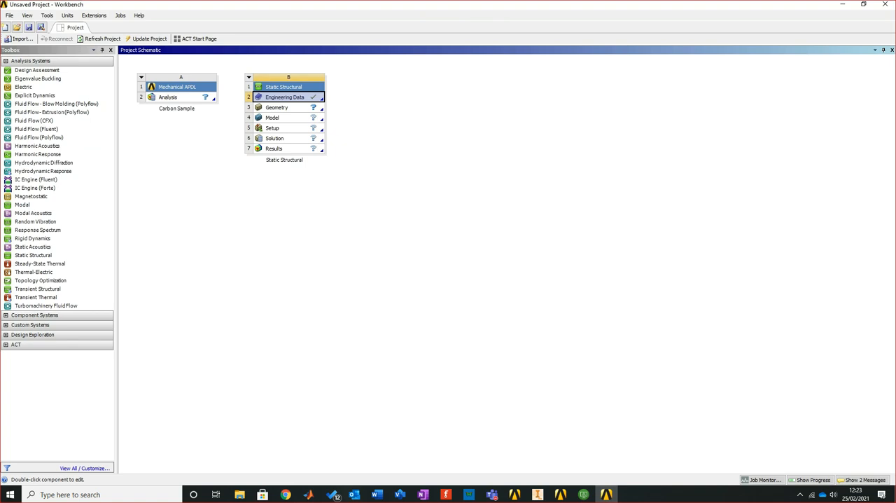
right_click(296, 98)
click(318, 103)
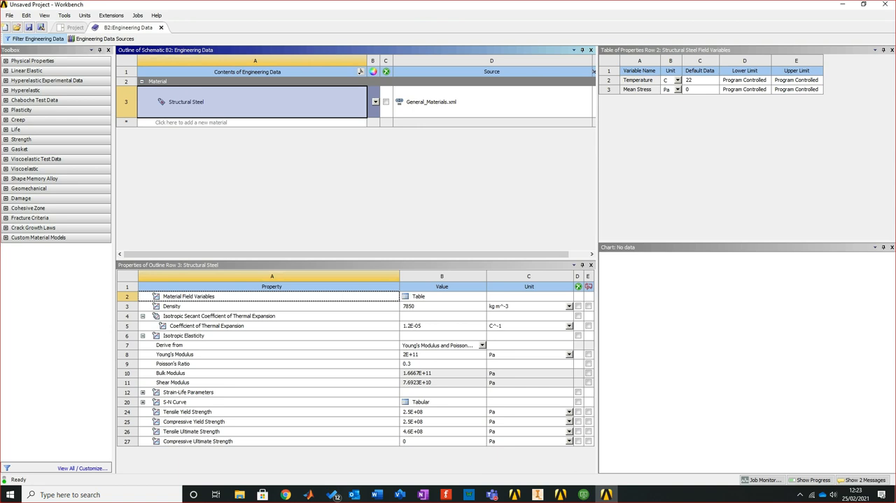
click(105, 38)
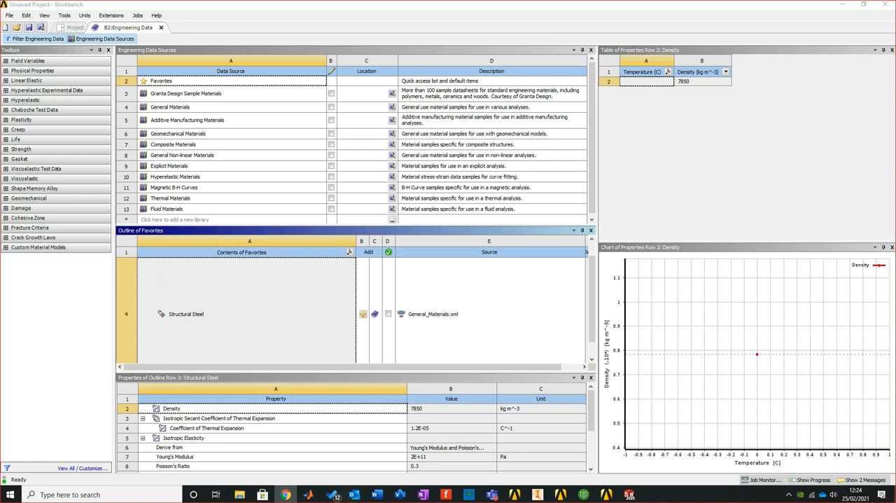
click(170, 107)
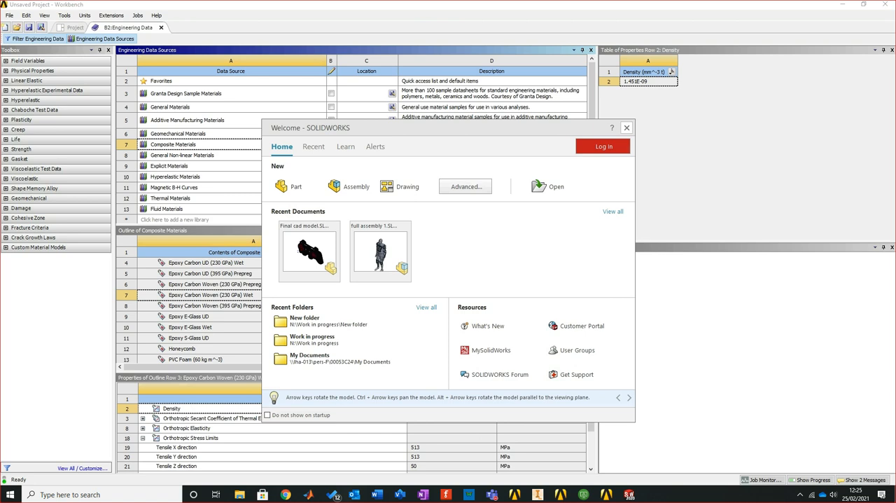
click(626, 127)
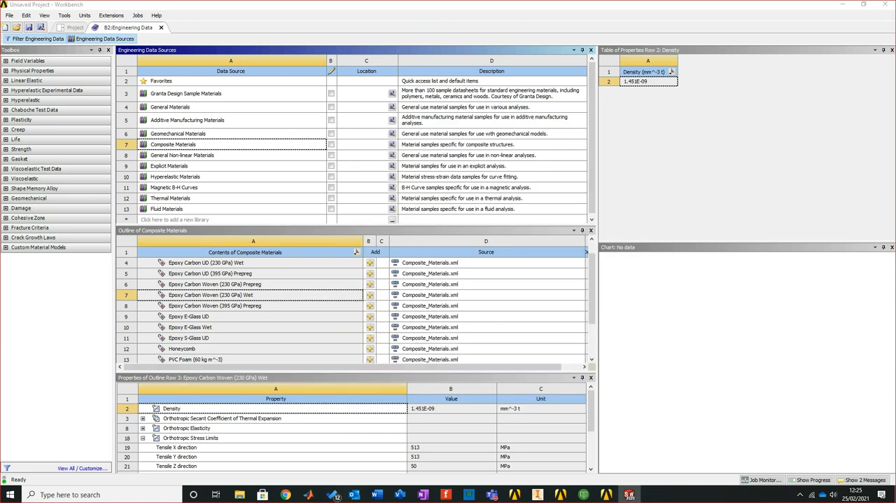
Review the stress limits, elasticity and thermal expansion of Epoxy Carbon Woven (230 GPa) Prepreg and add it to the engineering data
click(215, 284)
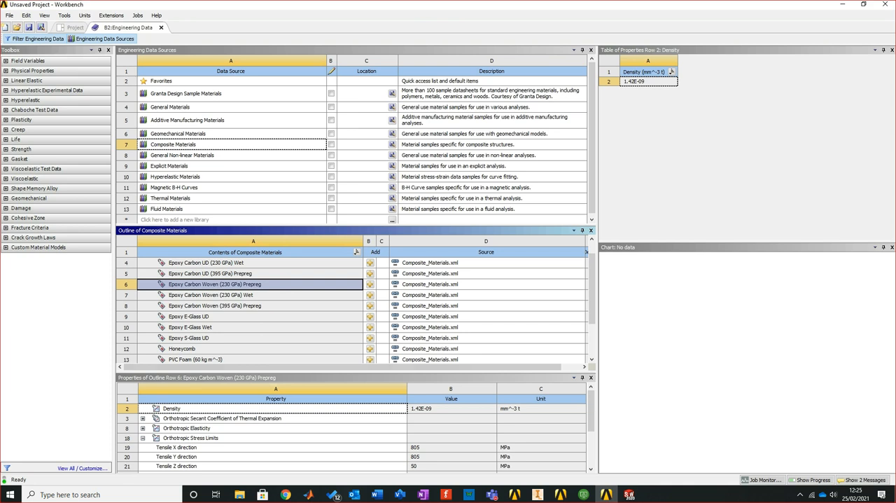
drag(350, 372, 350, 313)
scroll(350, 406, down, 1)
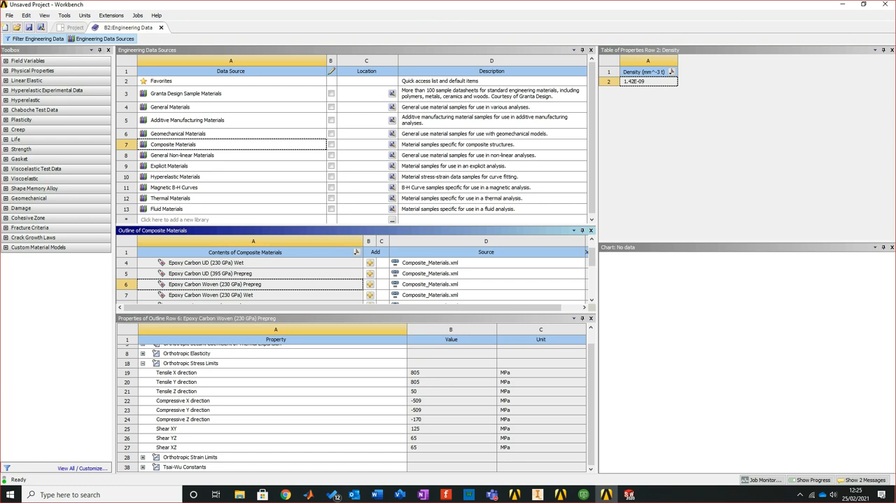
scroll(350, 406, up, 1)
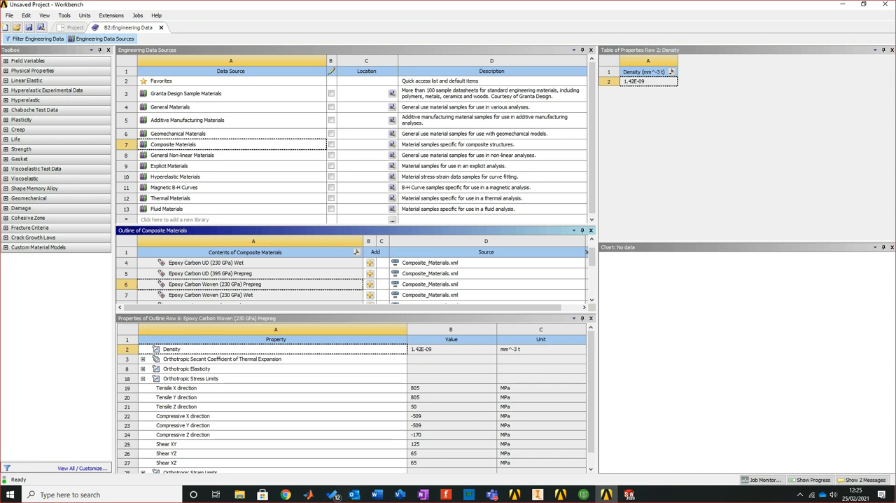
click(143, 369)
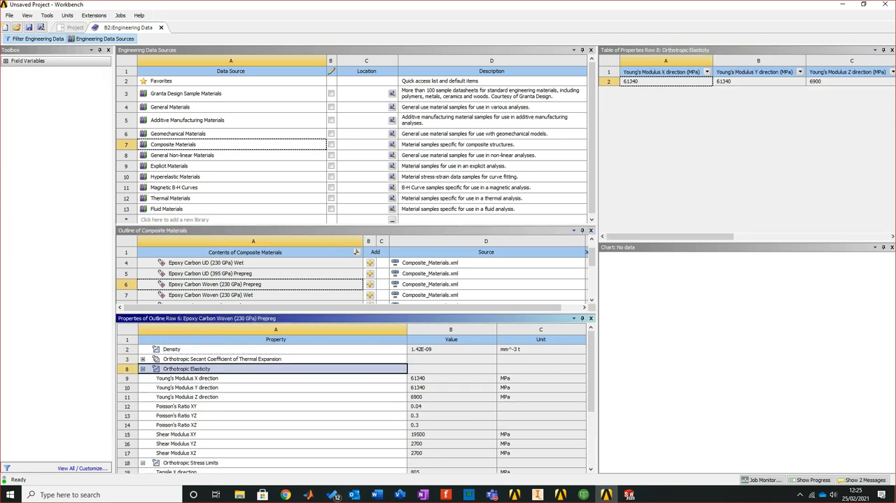
key(Up)
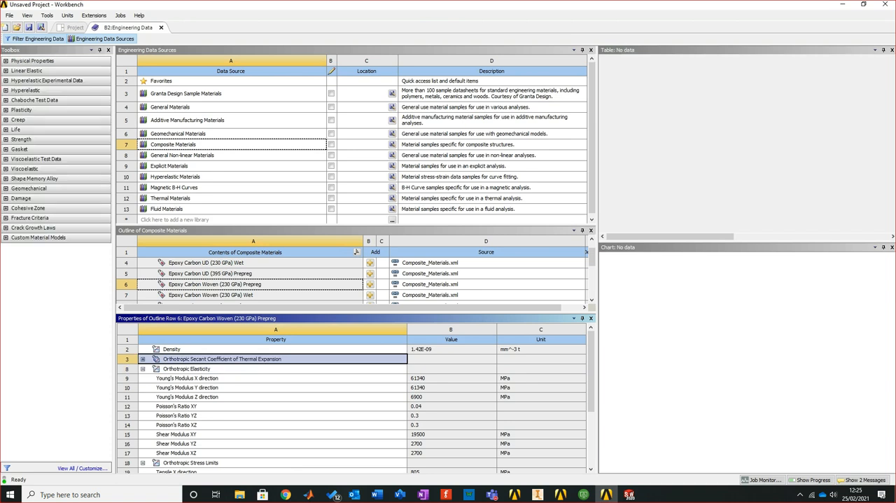
key(Right)
scroll(352, 406, down, 5)
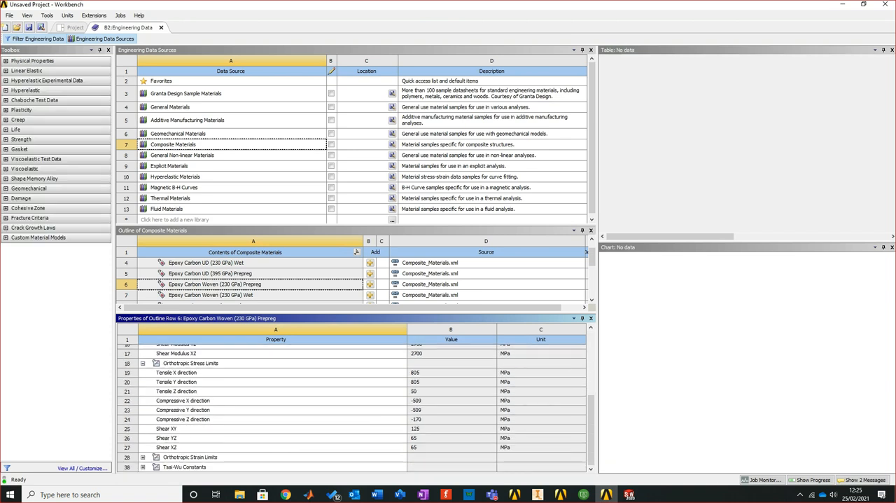
scroll(352, 405, up, 5)
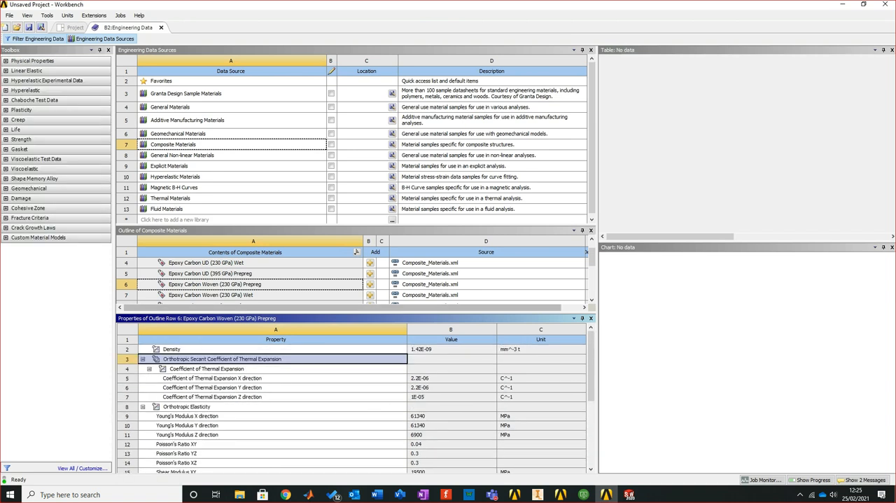
drag(352, 313, 352, 418)
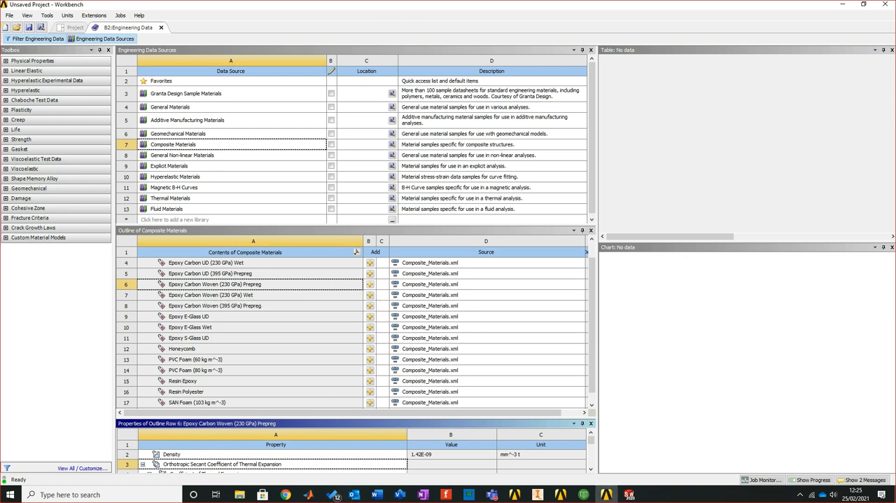
click(369, 285)
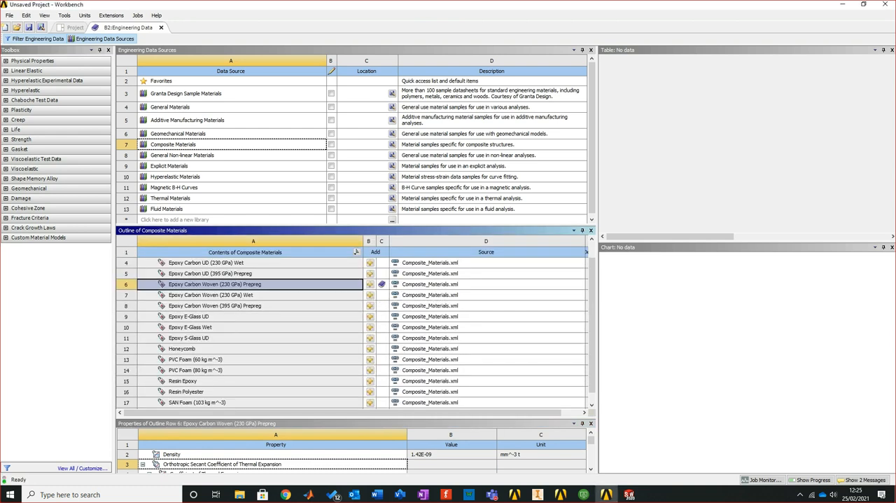
Review the Honeycomb composite's properties, add it to the engineering data and return to the project schematic
scroll(350, 329, down, 1)
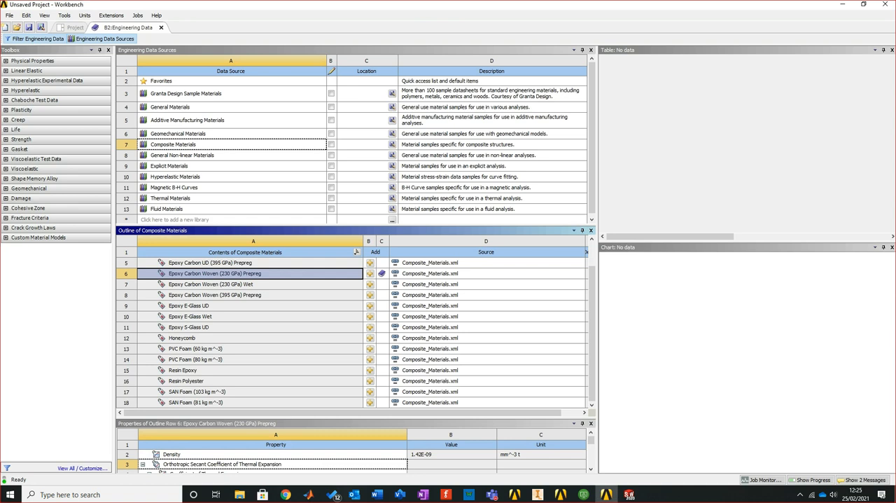
click(187, 338)
drag(294, 418, 294, 337)
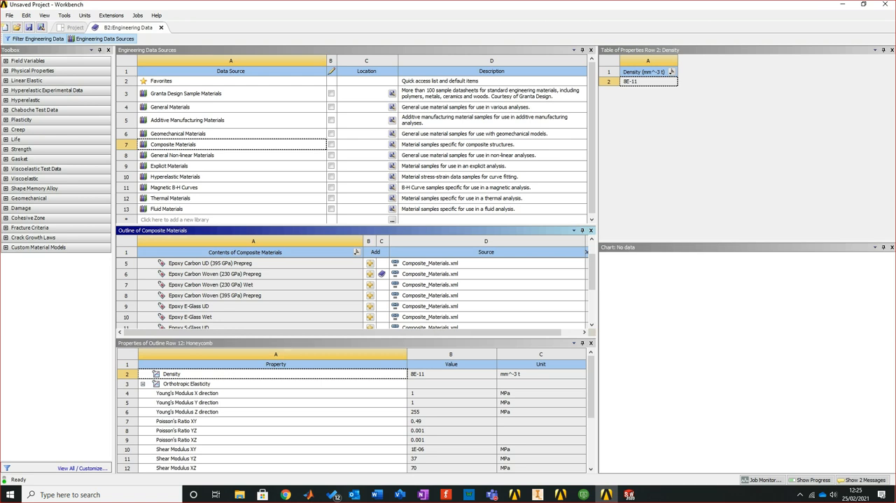
scroll(355, 420, down, 4)
scroll(355, 419, up, 2)
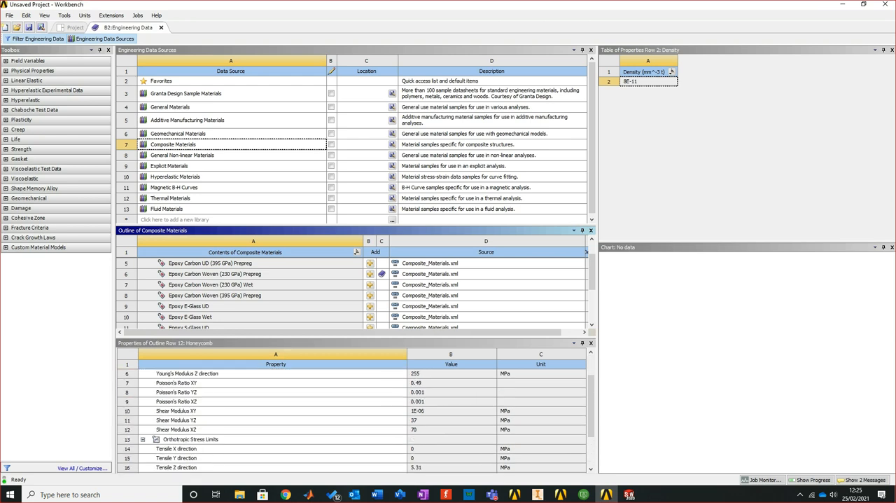
drag(315, 338, 315, 436)
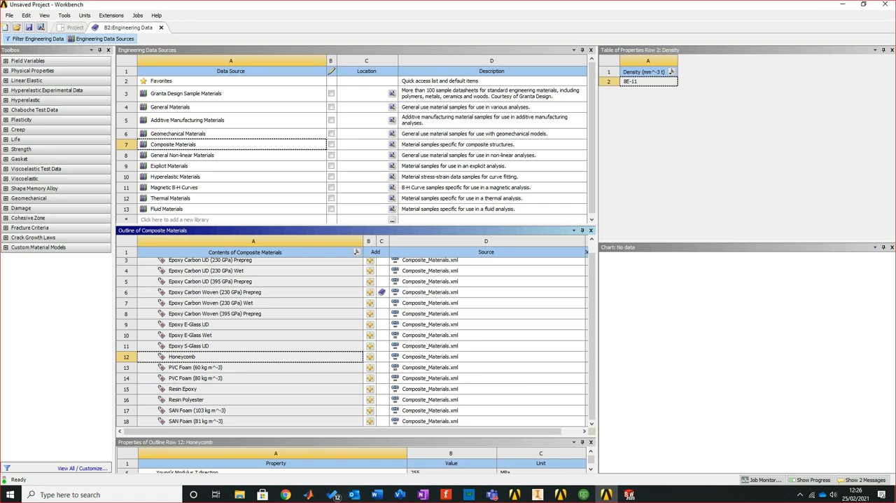
click(369, 356)
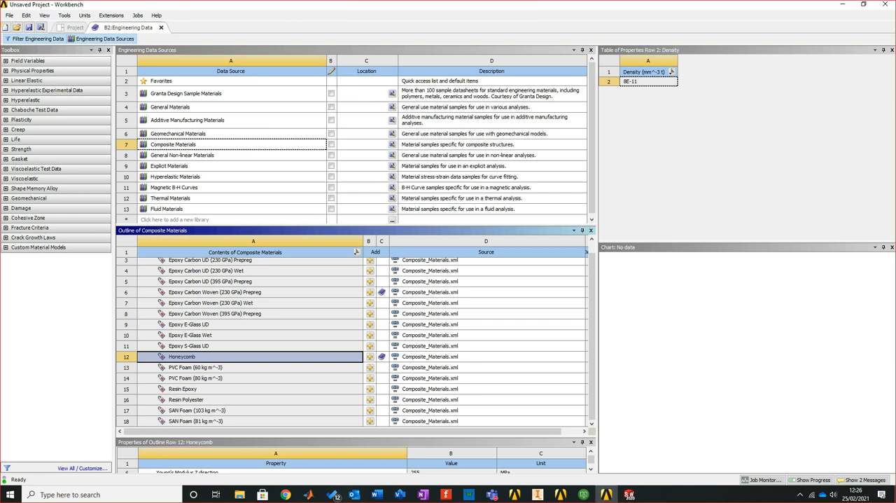
click(71, 39)
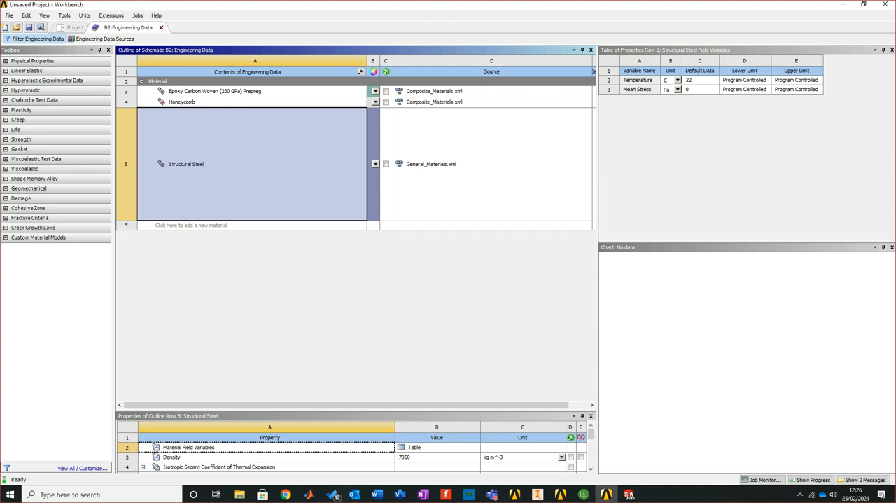
click(161, 27)
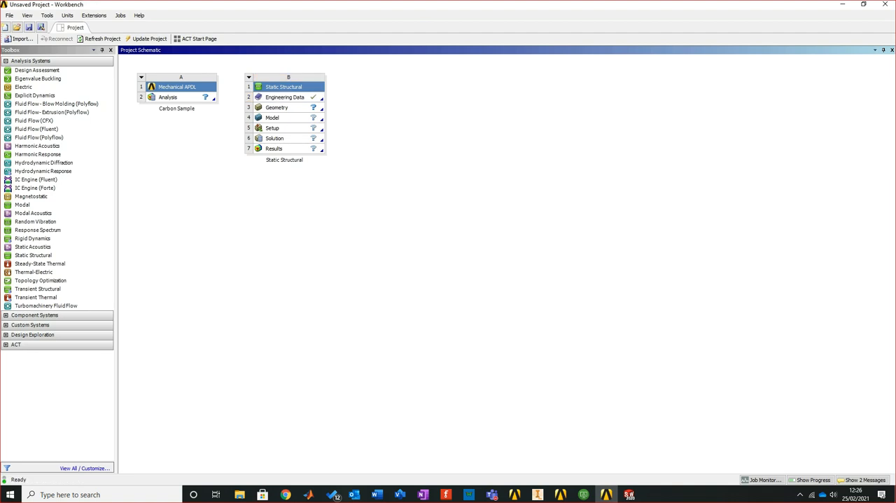
Switch to SOLIDWORKS and create a new part document
click(629, 494)
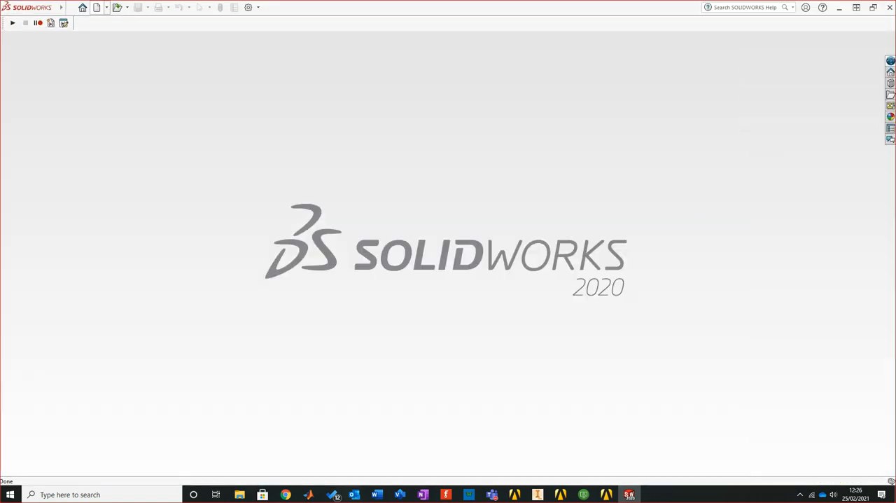
click(97, 7)
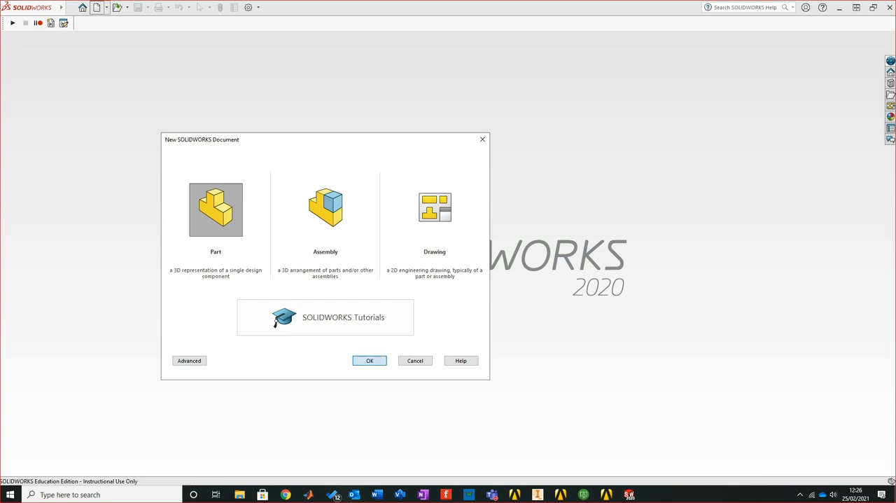
key(Return)
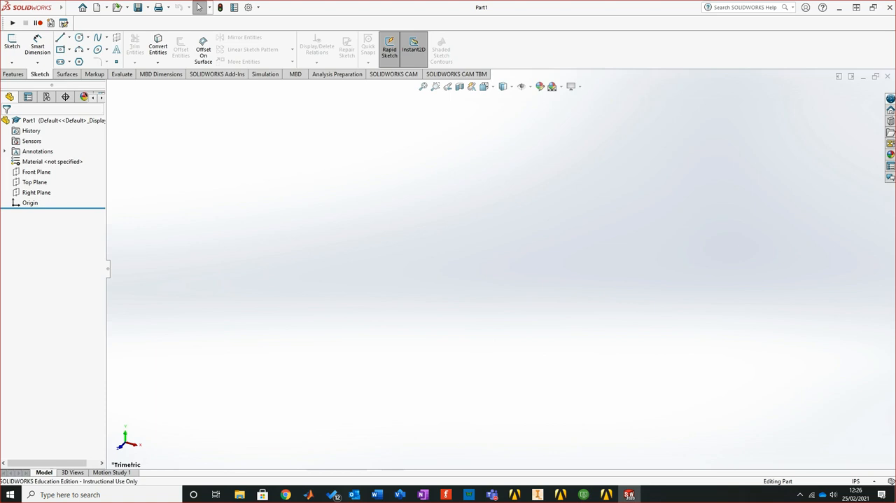
Sketch an L on the Front Plane with its corner at the origin: a vertical line about 3 in and a horizontal line about 3.2 in long
click(35, 171)
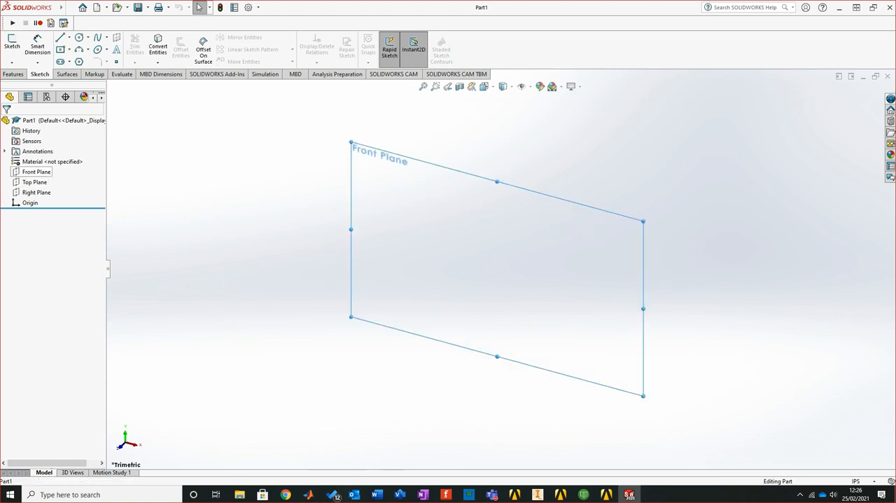
click(12, 44)
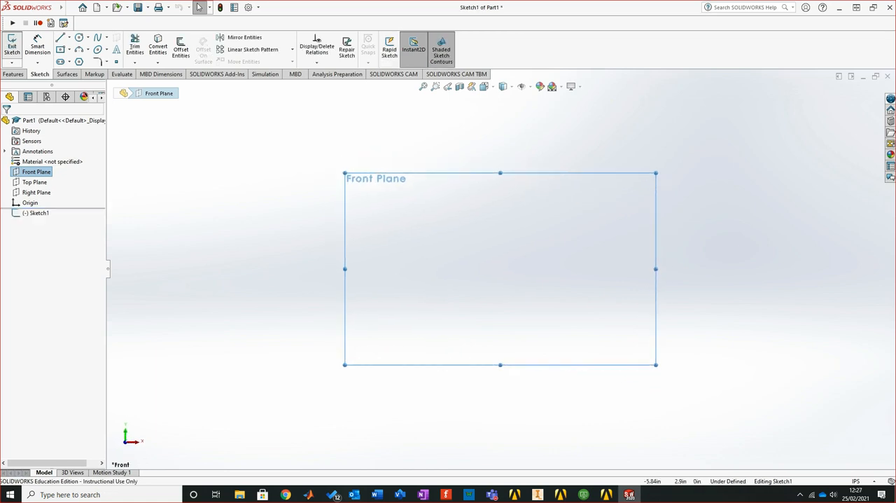
click(60, 37)
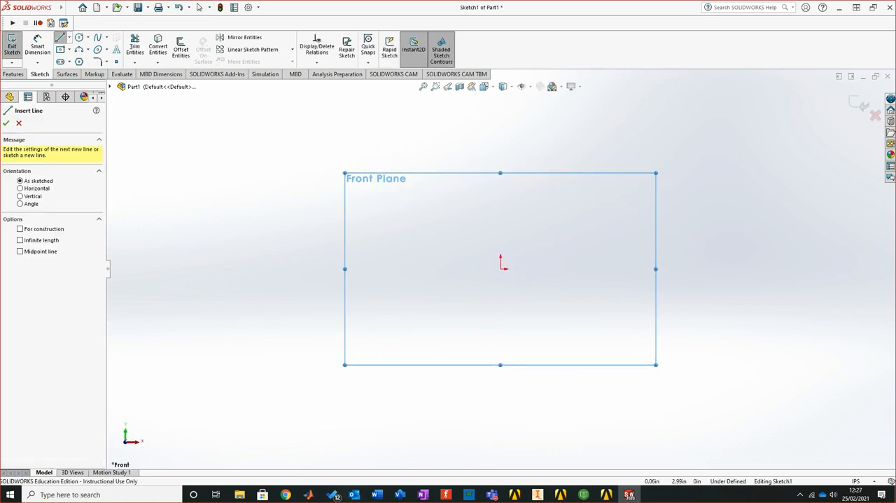
click(500, 135)
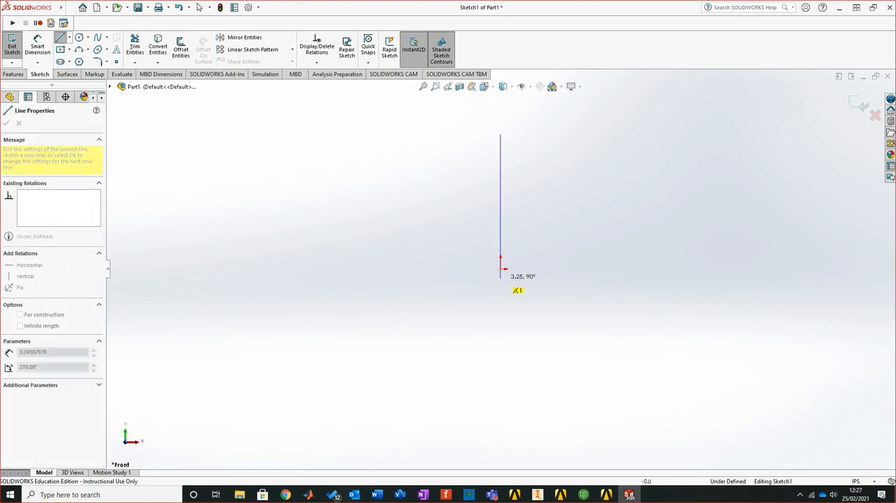
click(500, 269)
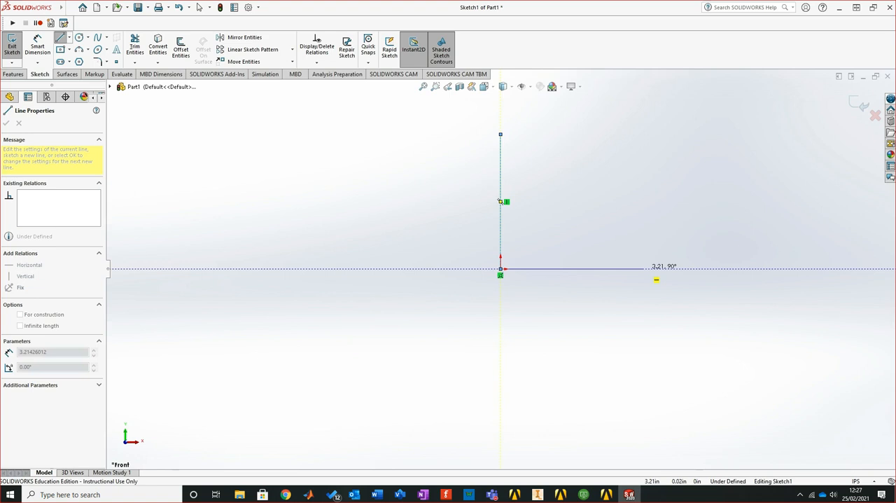
click(642, 269)
right_click(703, 247)
click(707, 253)
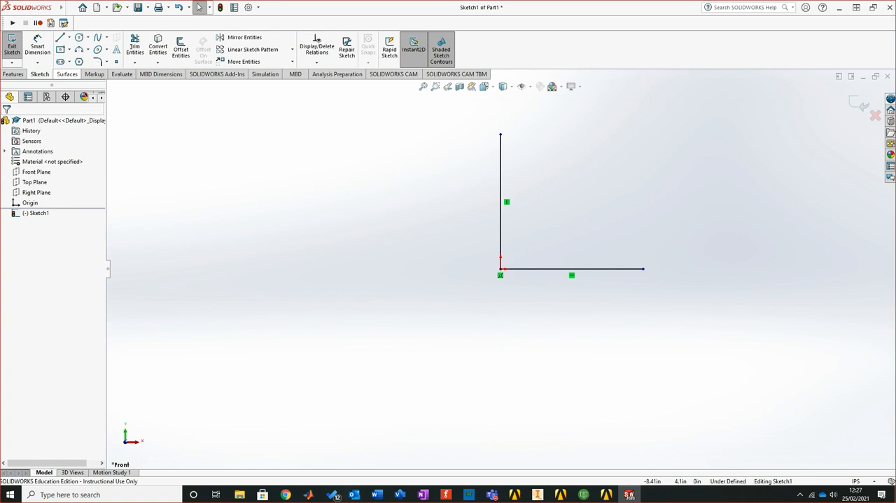
Extrude the open L sketch as a surface, using a blind depth of about 4.1 in from the sketch plane
click(67, 75)
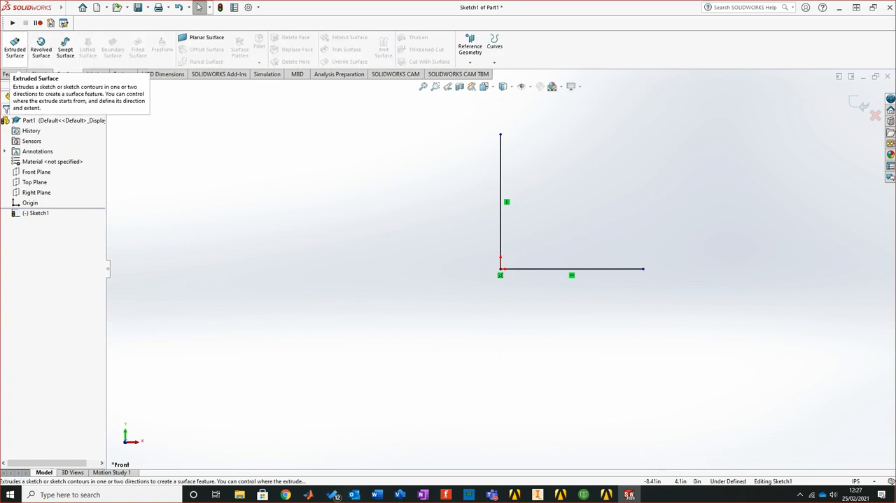
click(14, 47)
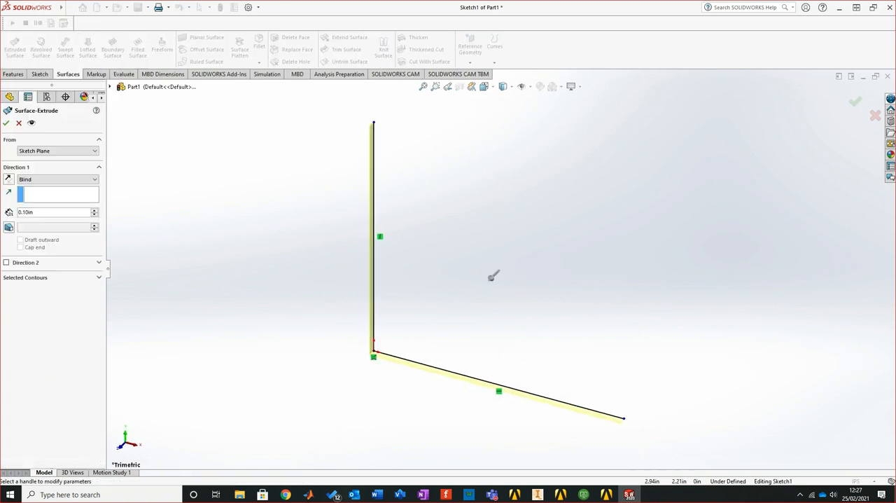
scroll(491, 276, down, 3)
scroll(484, 254, up, 3)
scroll(489, 258, up, 2)
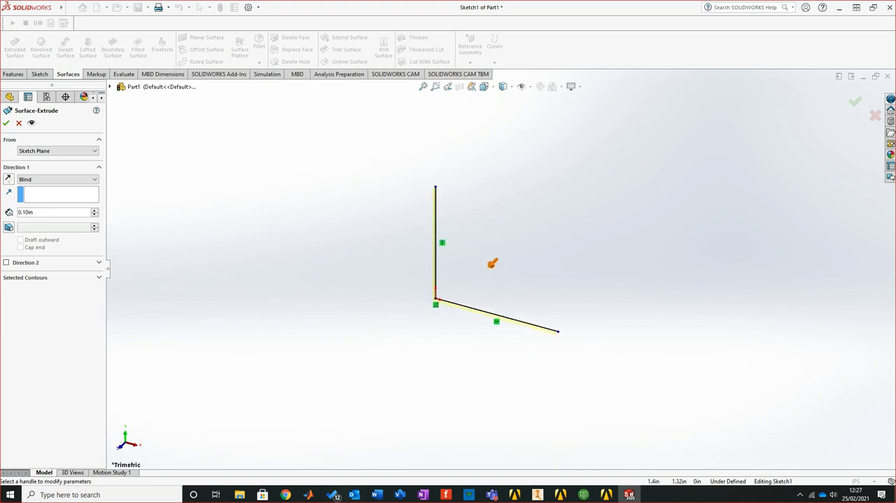
click(489, 259)
click(412, 340)
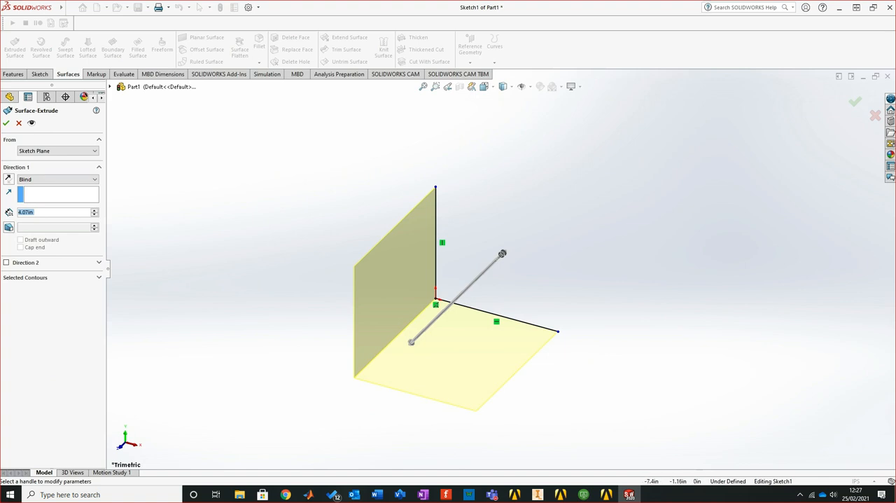
click(5, 122)
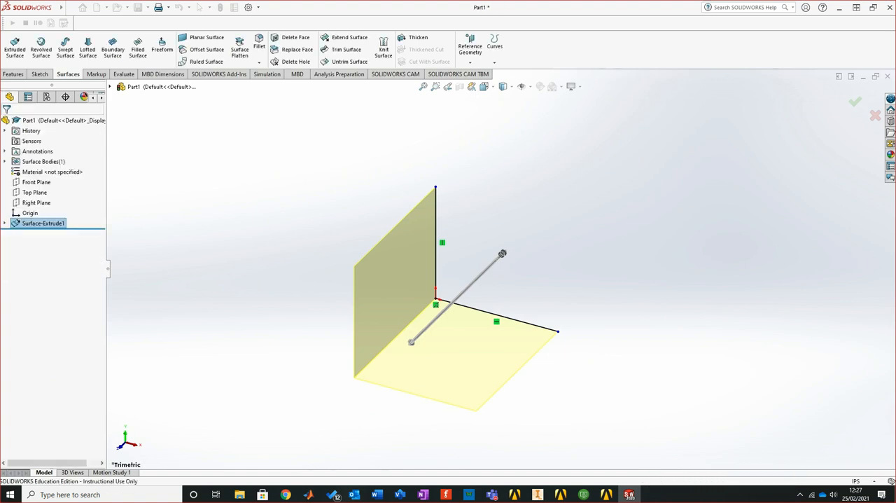
Save the L-shaped surface part as CarbonSample in the Documents folder and close SOLIDWORKS
click(546, 406)
middle_drag(546, 406, 406, 343)
middle_drag(343, 315, 415, 339)
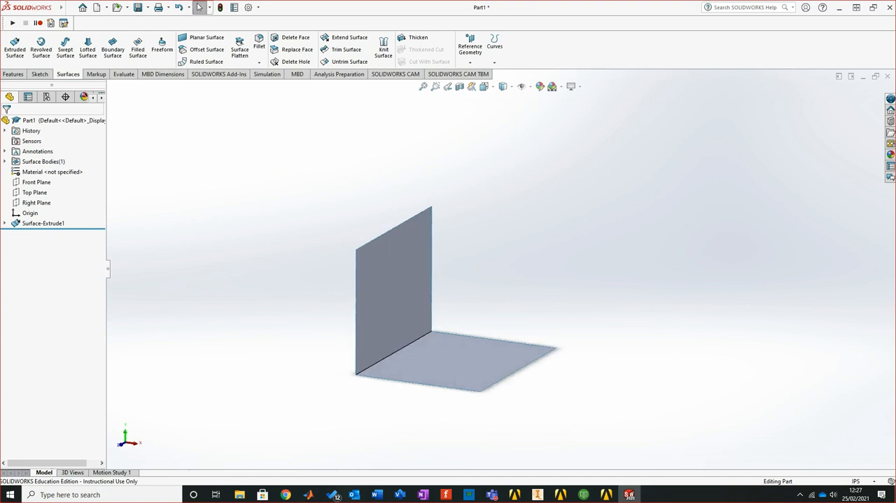
scroll(415, 339, down, 2)
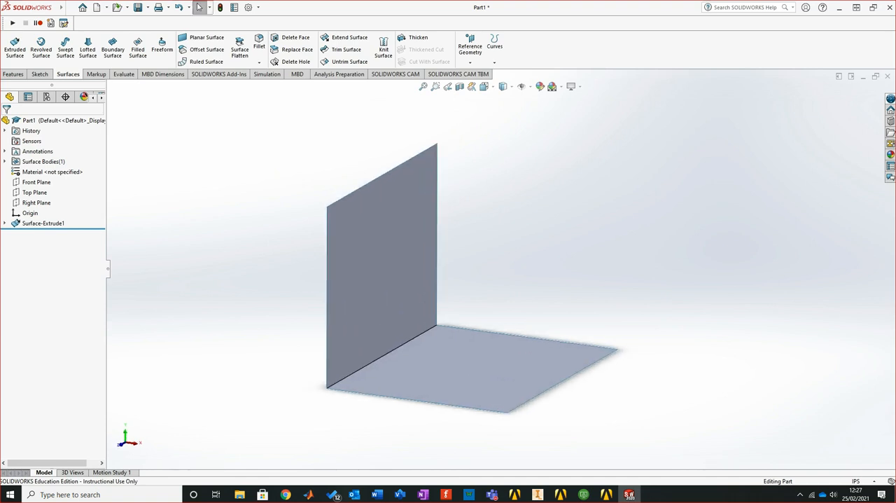
click(148, 7)
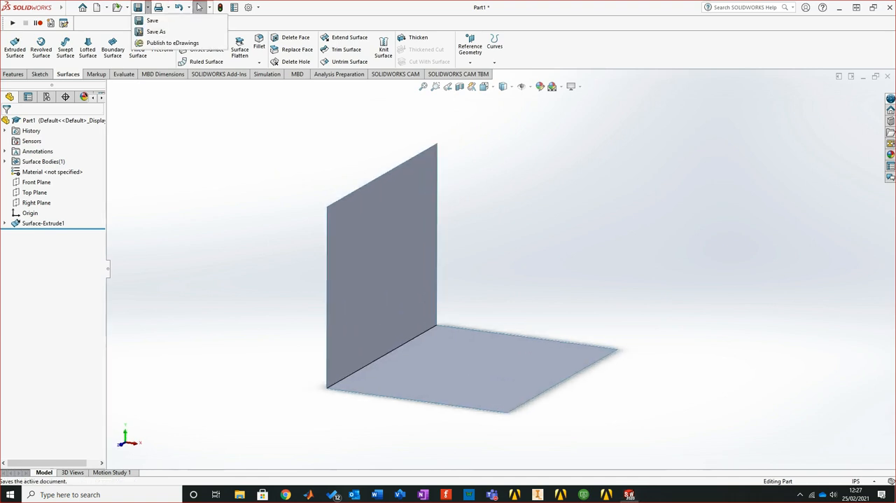
click(155, 31)
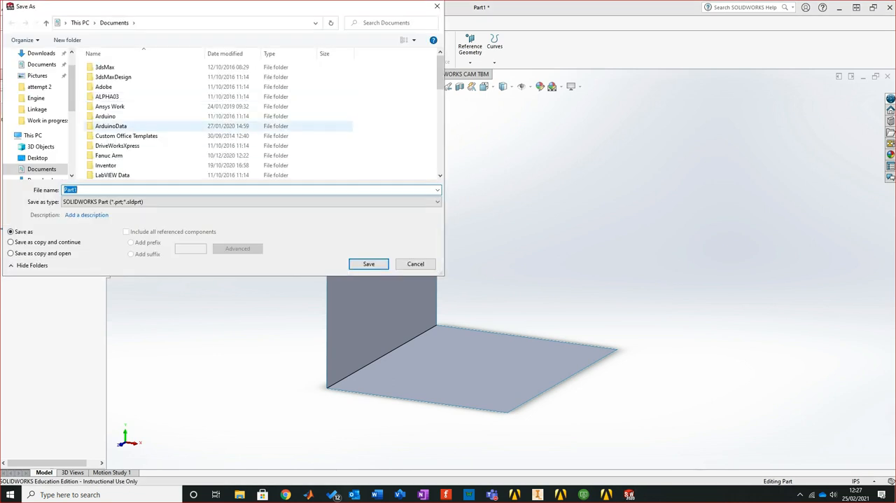
scroll(210, 125, down, 10)
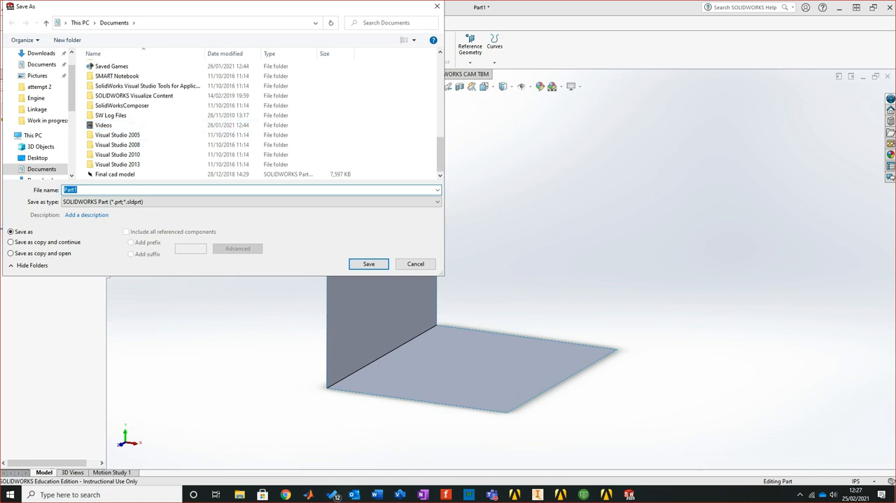
text(CarbonSample)
click(368, 264)
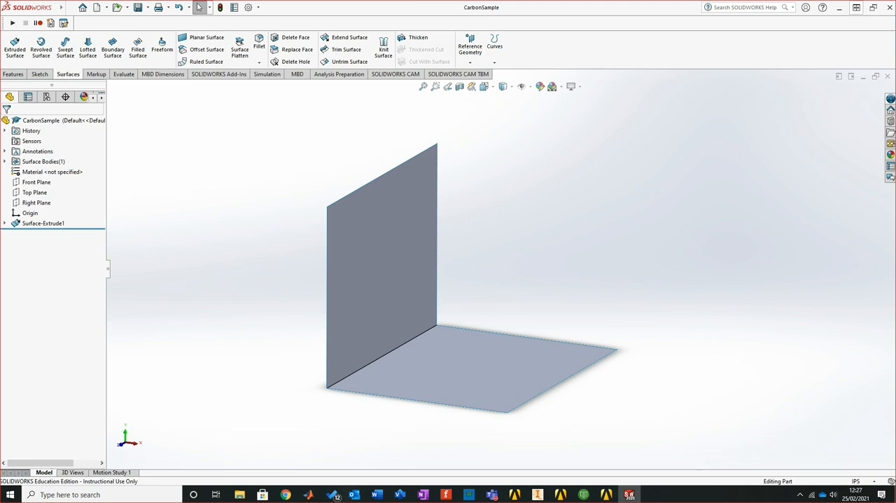
click(887, 7)
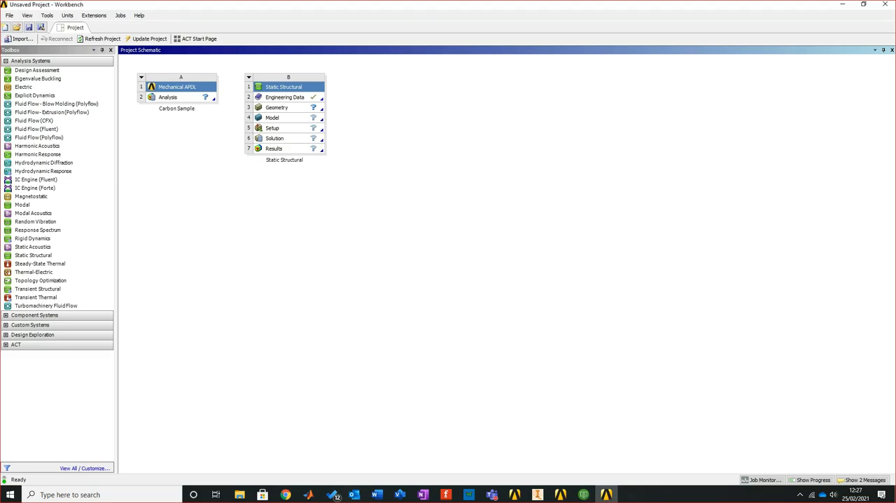
Import CarbonSample.SLDPRT from the Documents folder as the geometry of the Static Structural system in Workbench
click(278, 108)
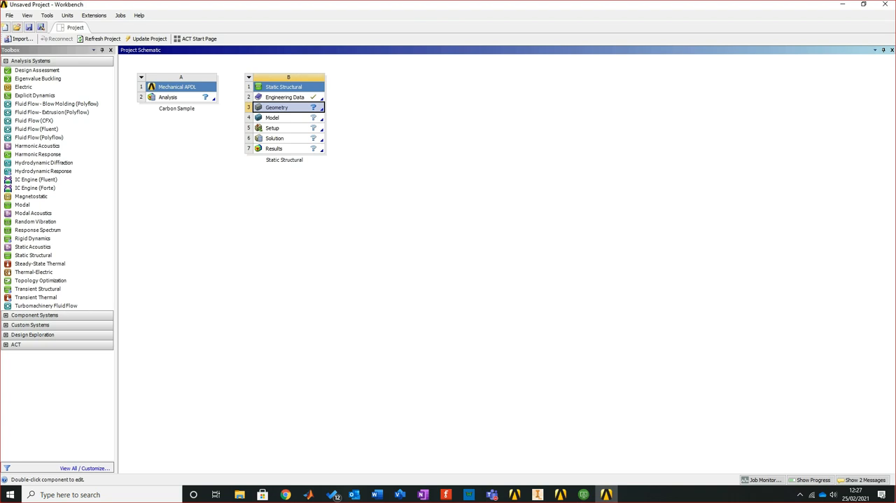
right_click(286, 107)
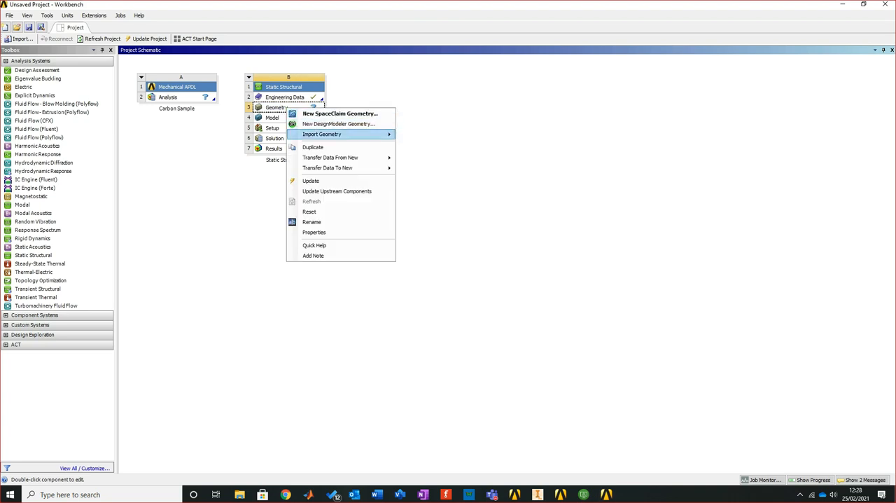
mouse_move(329, 134)
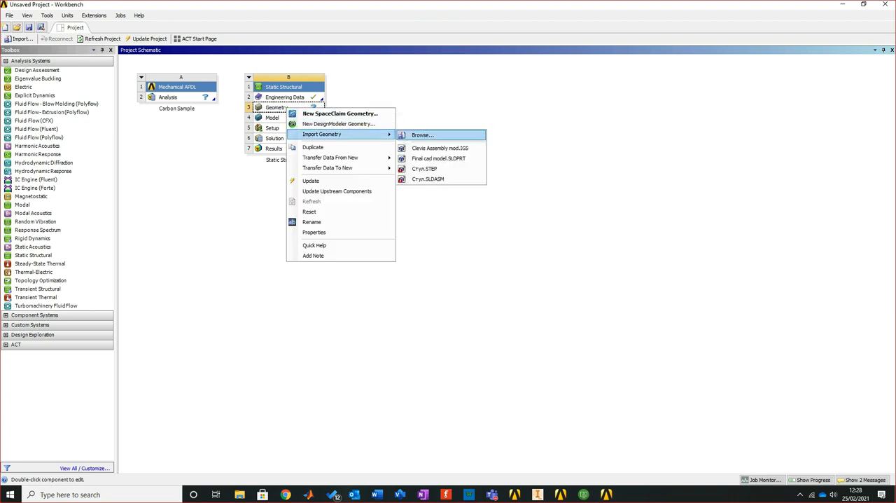
click(422, 134)
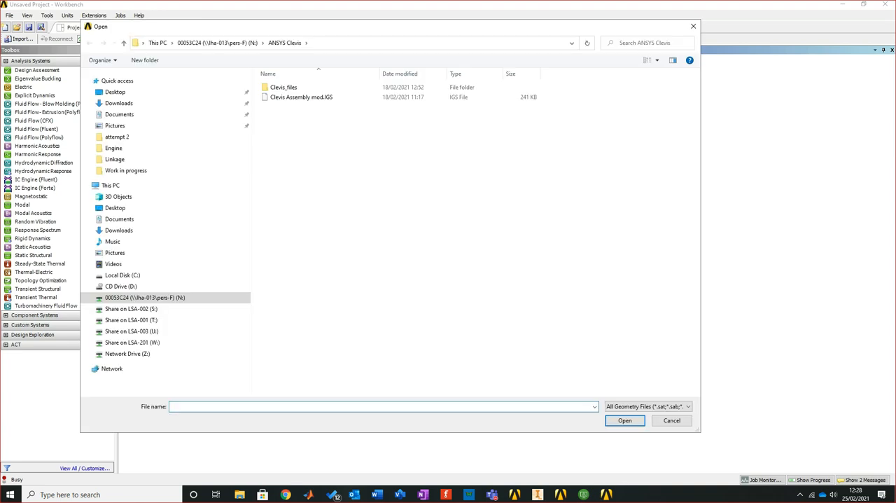
click(145, 297)
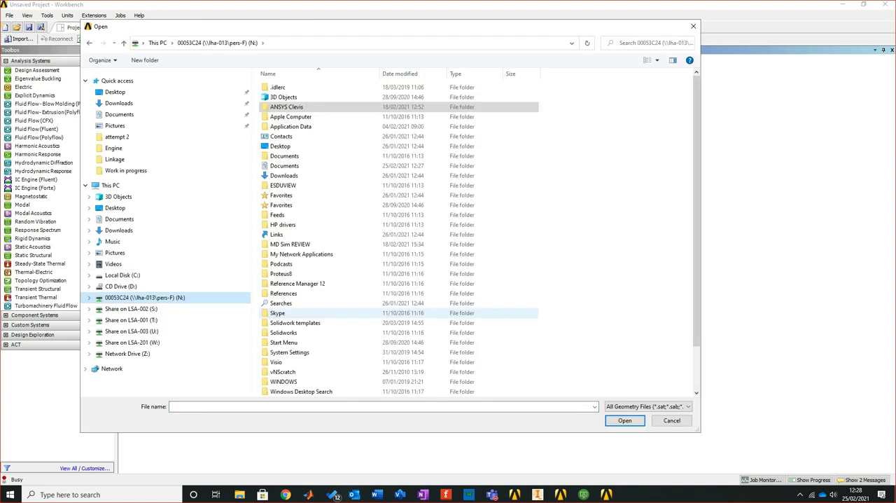
scroll(314, 283, down, 2)
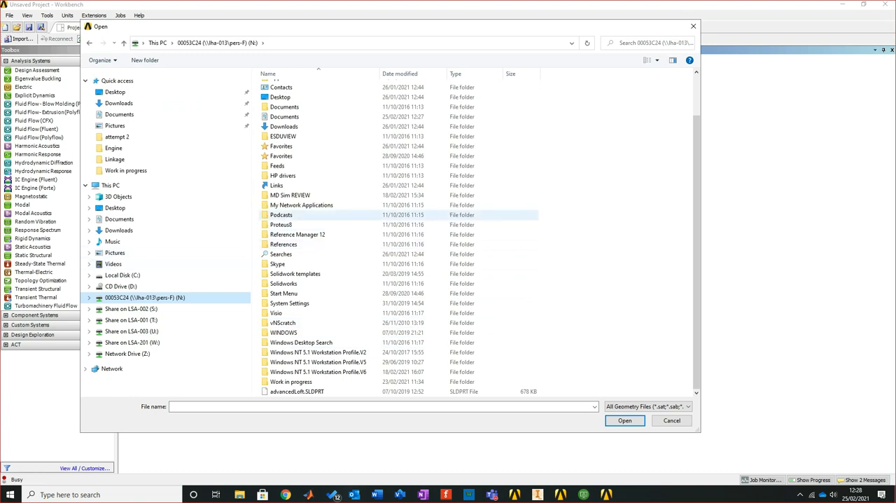
double_click(290, 381)
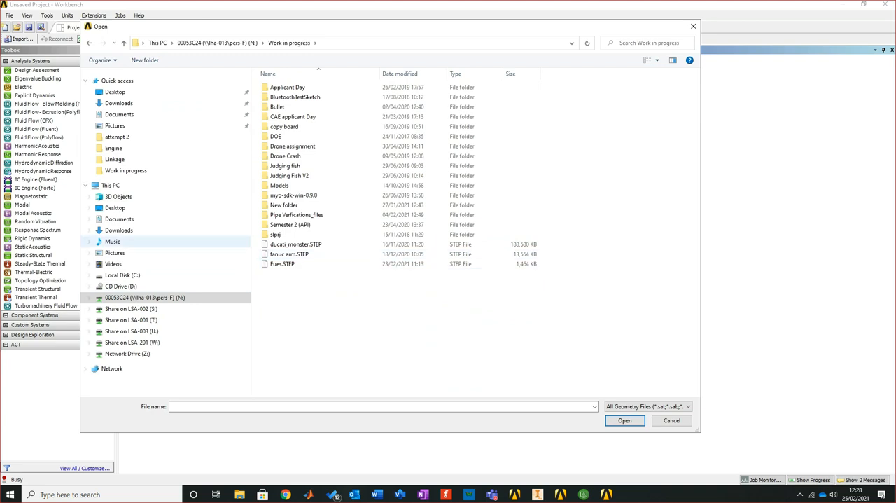
click(119, 218)
scroll(322, 283, down, 4)
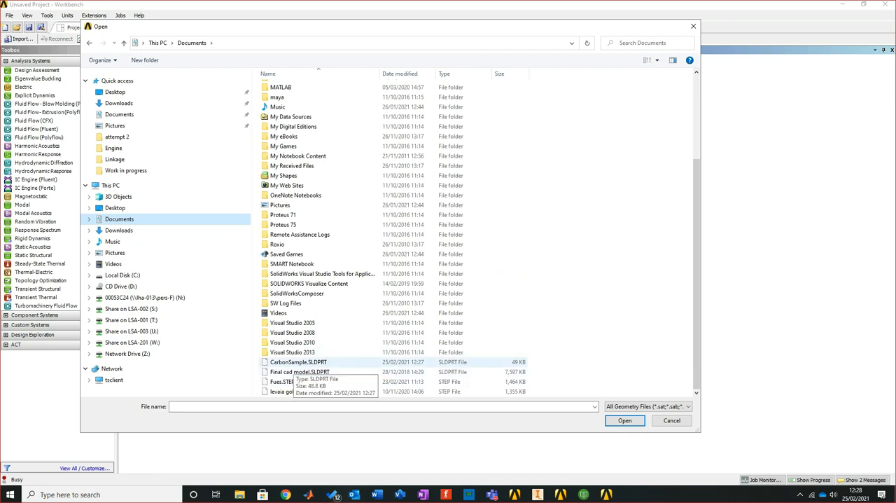
click(297, 362)
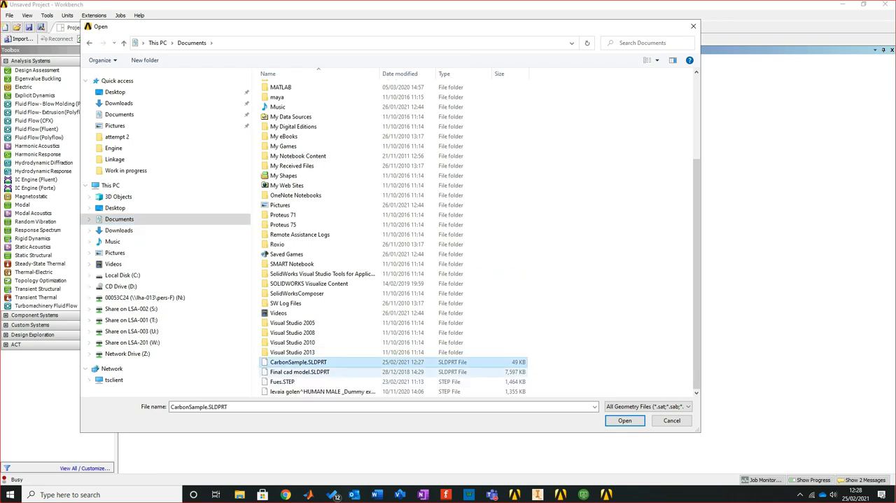
click(625, 420)
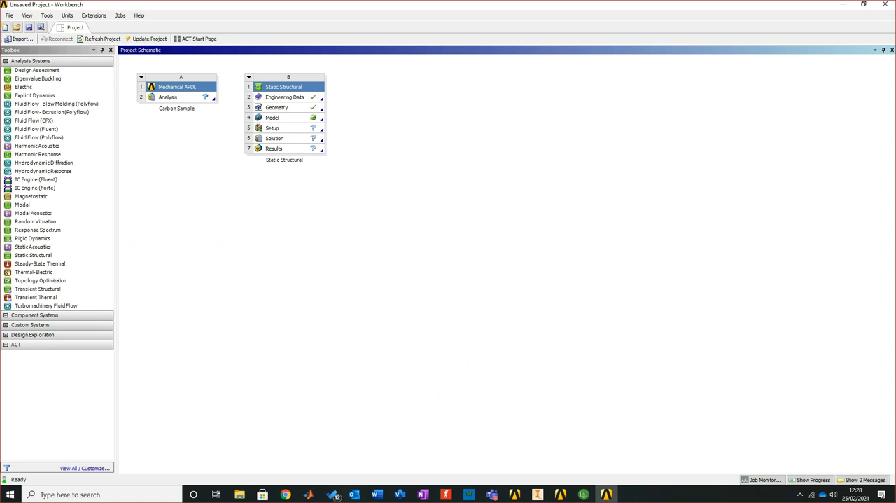
Open the Static Structural geometry in DesignModeler and try to generate the imported CarbonSample part
click(275, 108)
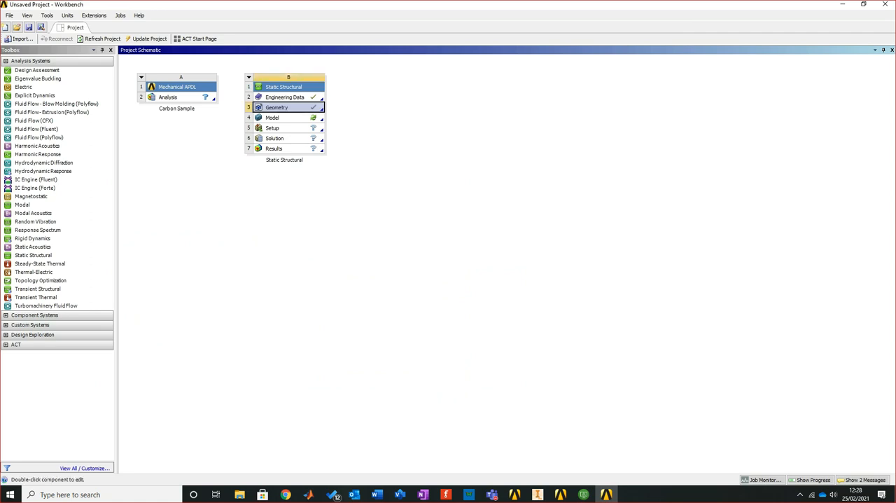
right_click(275, 108)
click(329, 124)
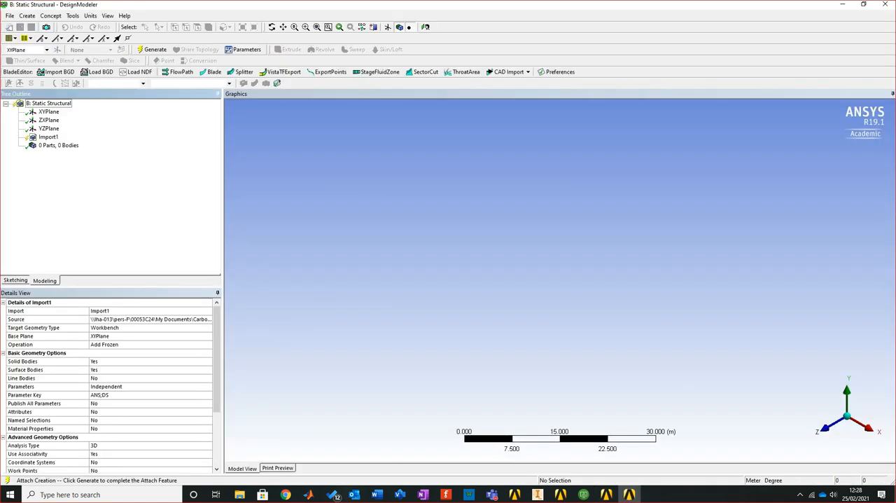
click(153, 49)
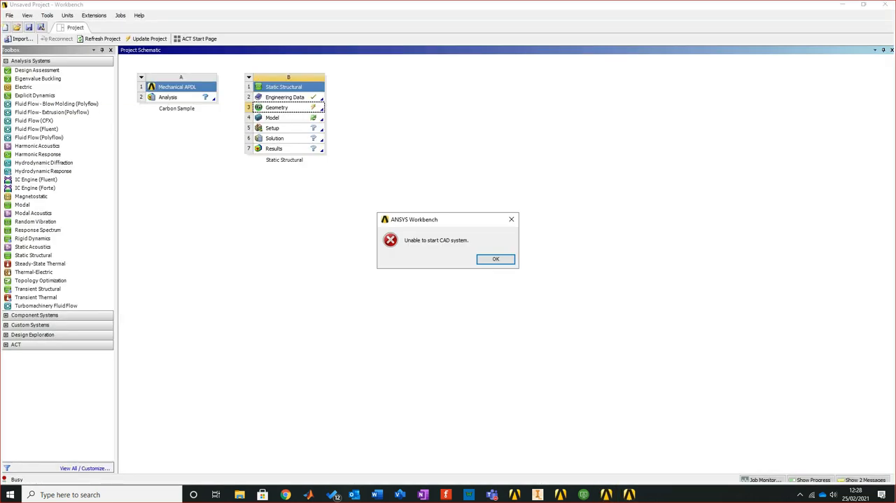
click(496, 259)
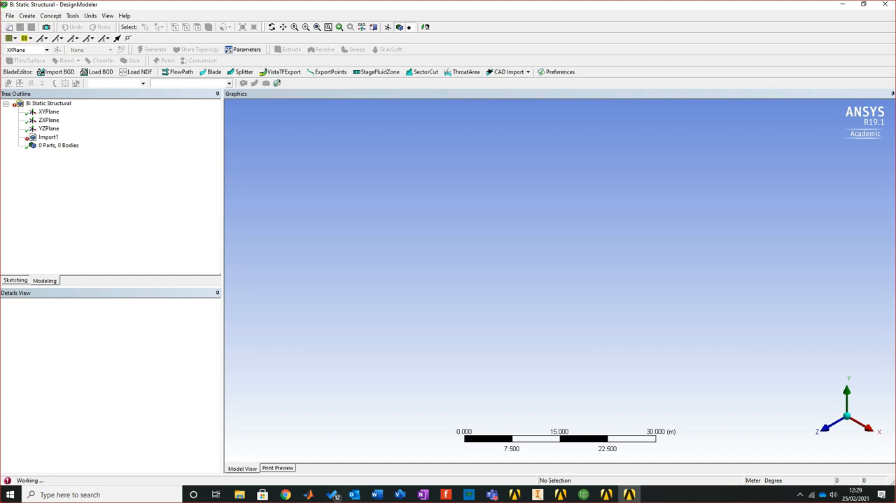
Launch SOLIDWORKS 2020 from the VMware Horizon Client and switch to its window
click(583, 494)
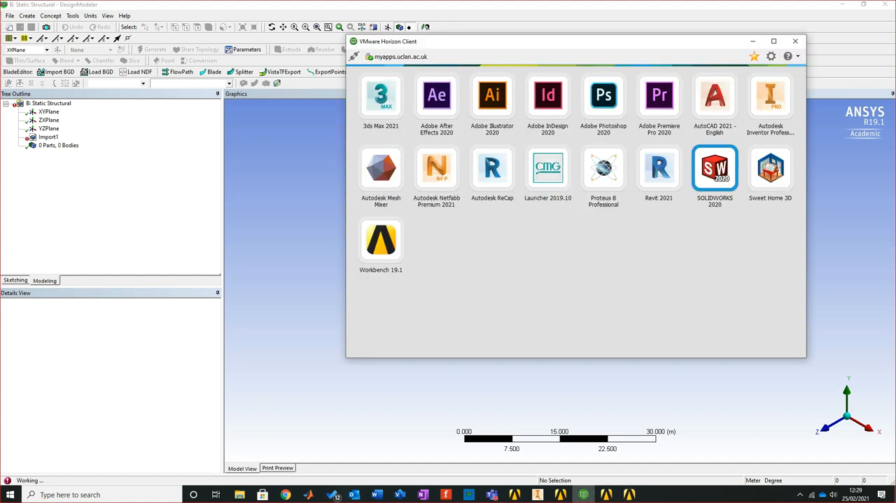
double_click(717, 172)
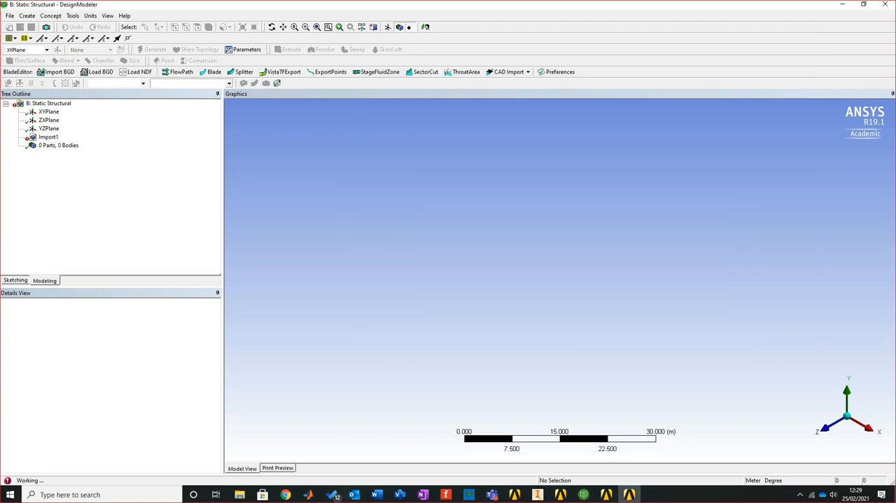
mouse_move(607, 494)
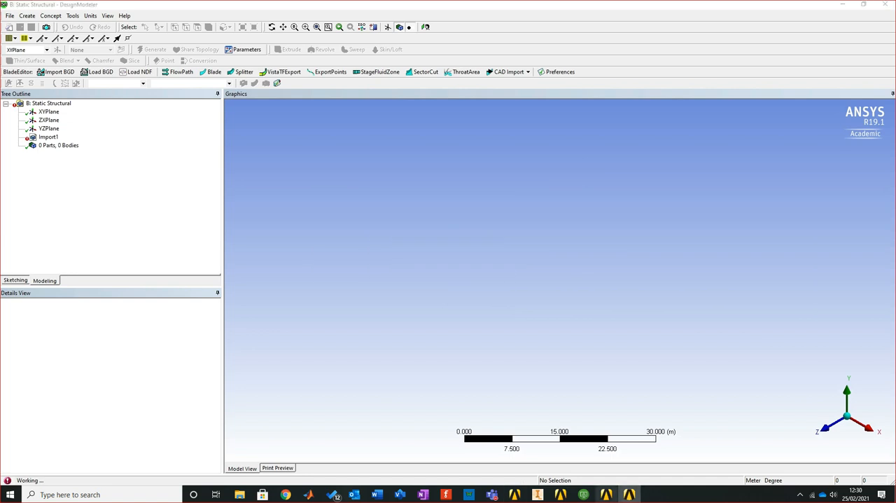
mouse_move(629, 494)
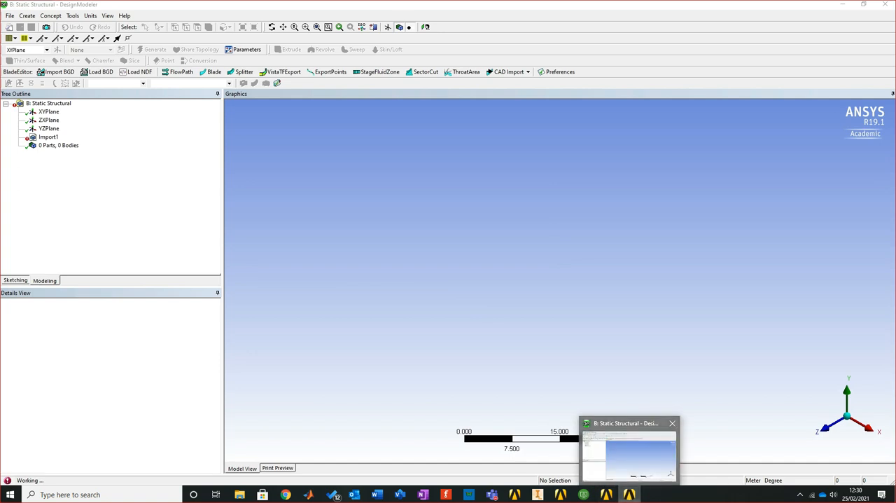
click(607, 494)
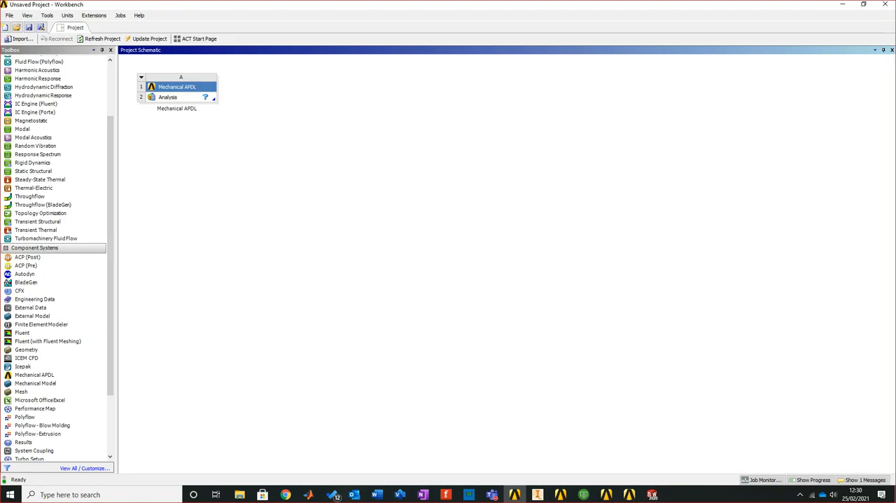
click(652, 494)
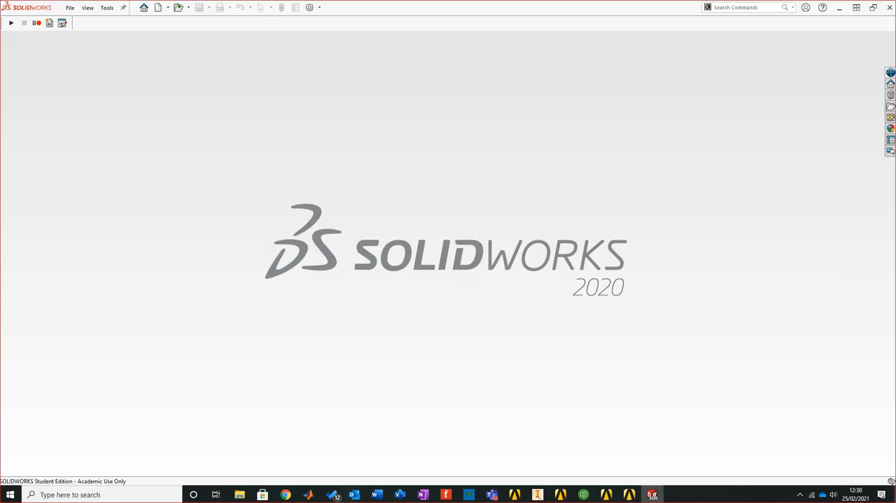
Create a new part document from the Part template
click(159, 8)
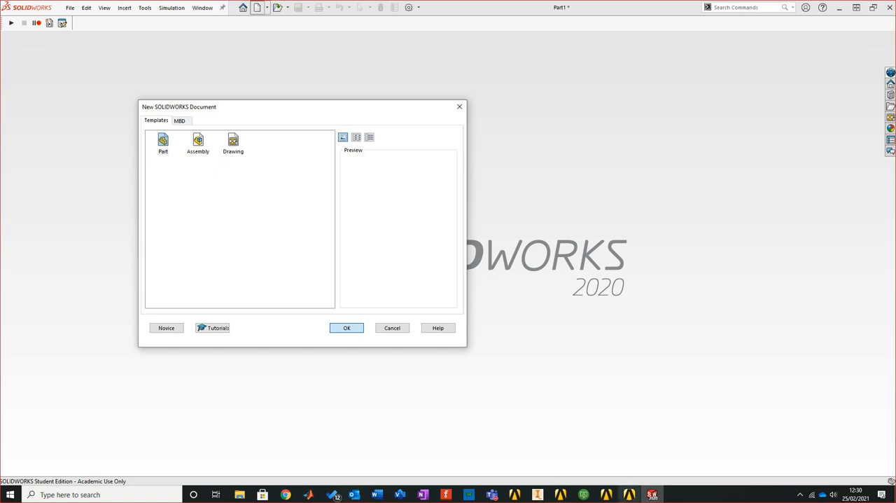
mouse_move(583, 494)
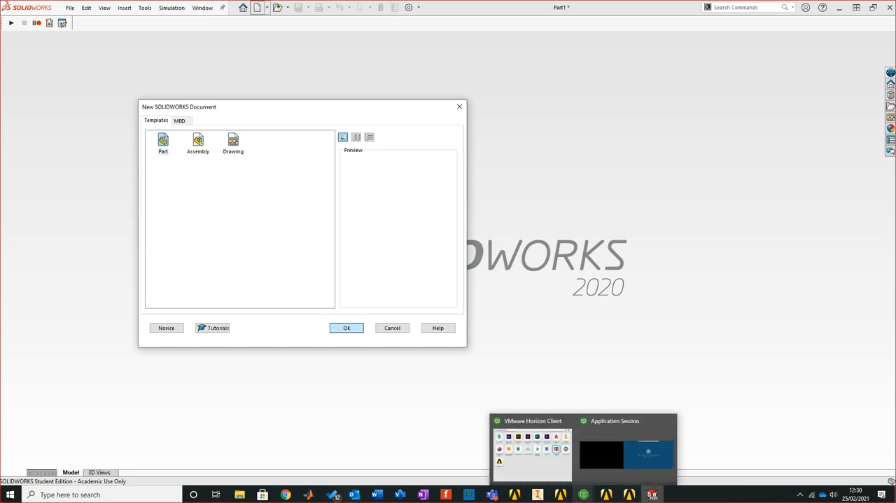
mouse_move(627, 453)
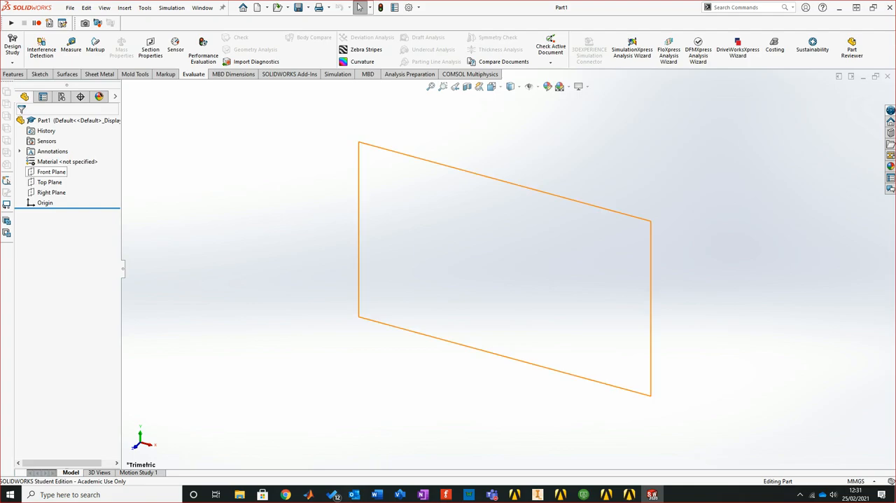
key(ctrl+alt+Delete)
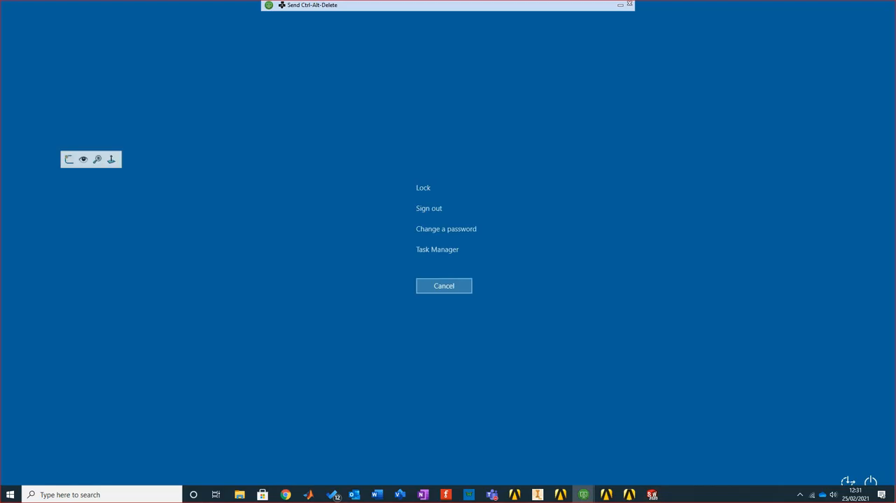
click(443, 285)
key(Escape)
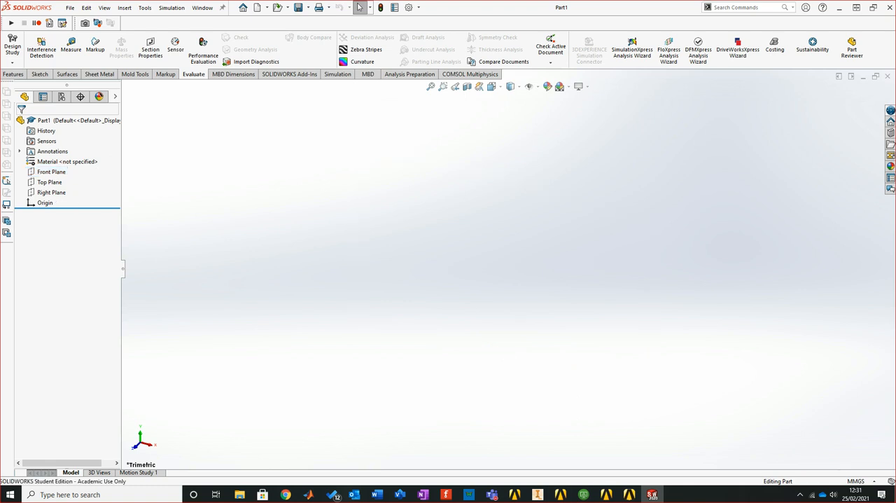
Start a sketch on the Front Plane and draw a vertical line about 75 mm long down to the origin
click(51, 172)
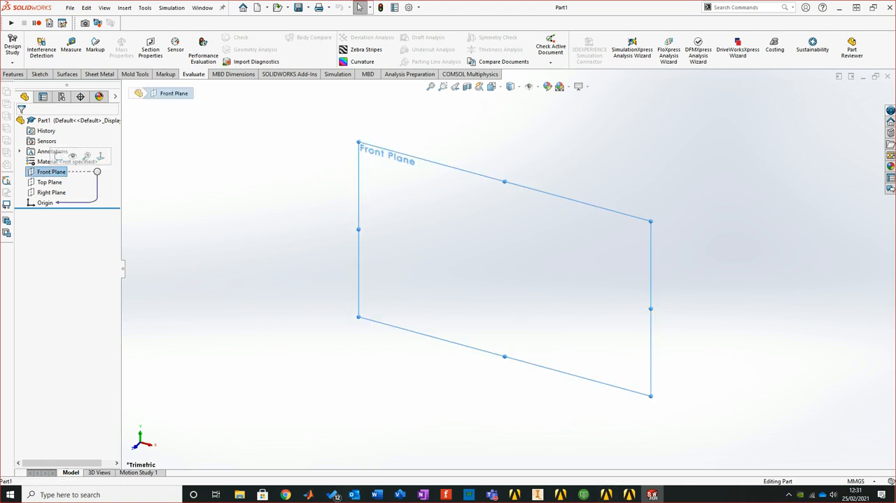
click(11, 42)
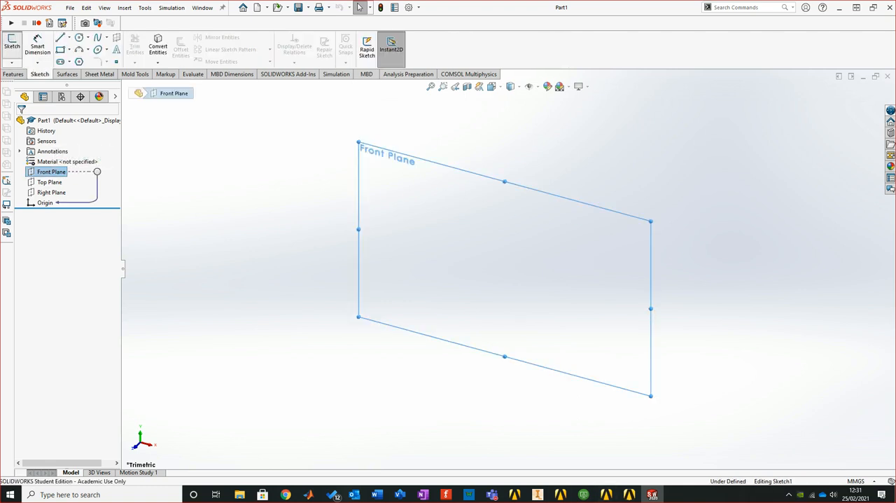
click(60, 37)
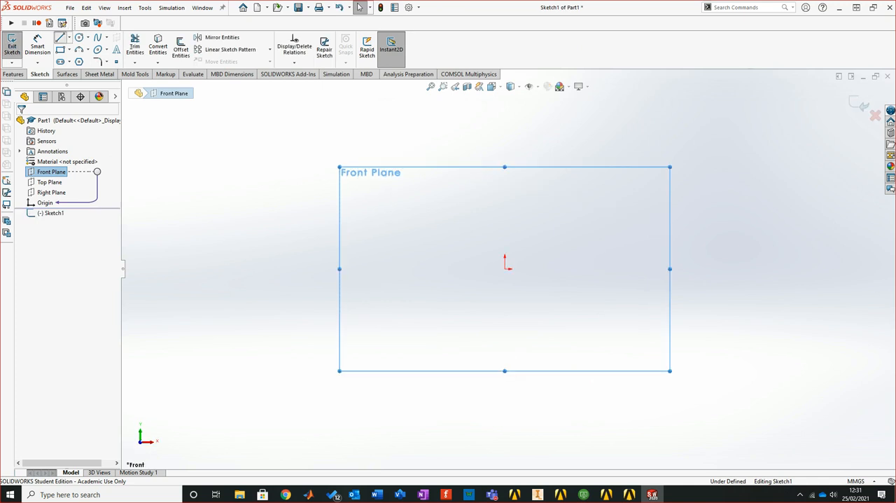
click(504, 131)
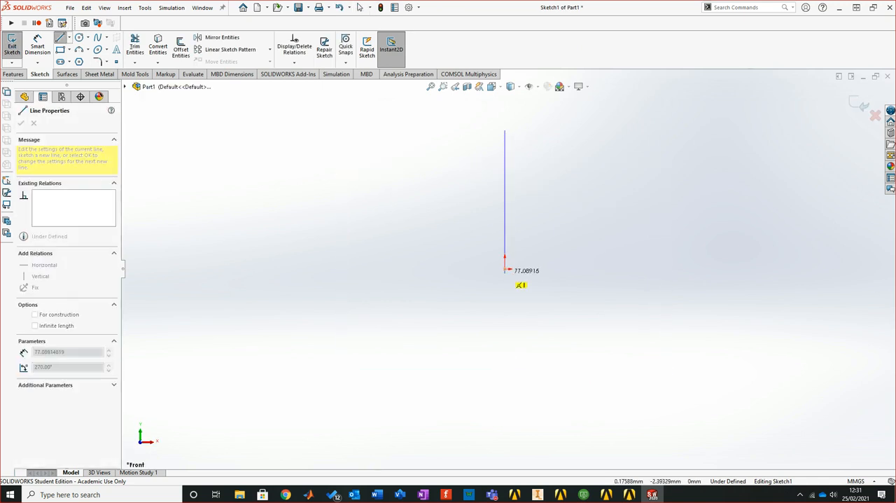
click(503, 268)
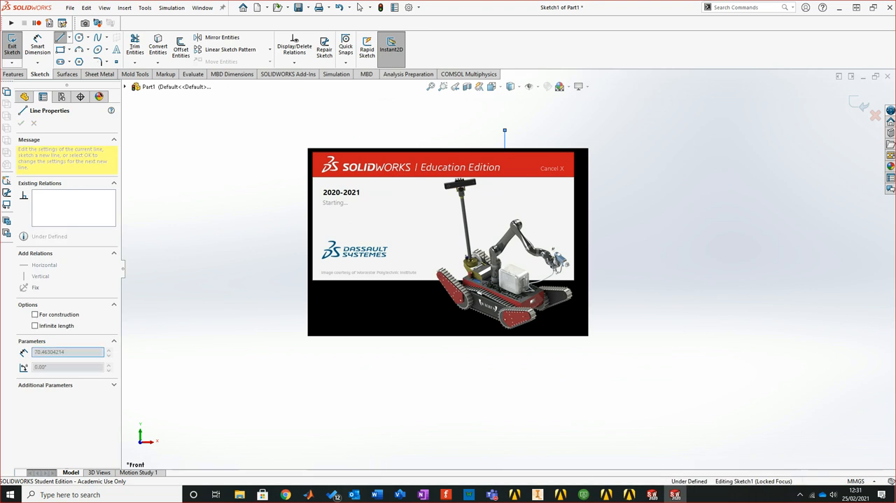
Draw a second line about 74 mm long from the origin and constrain it to be horizontal, forming an L
click(642, 264)
click(359, 7)
click(620, 265)
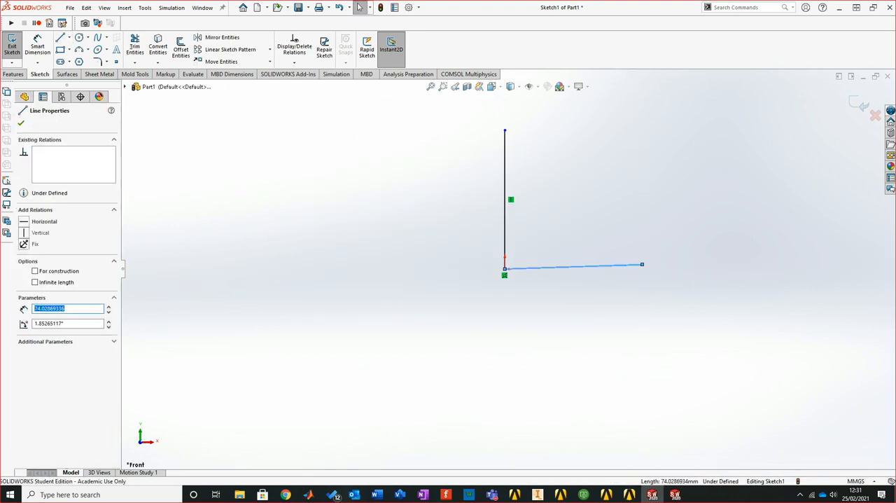
click(25, 221)
click(21, 123)
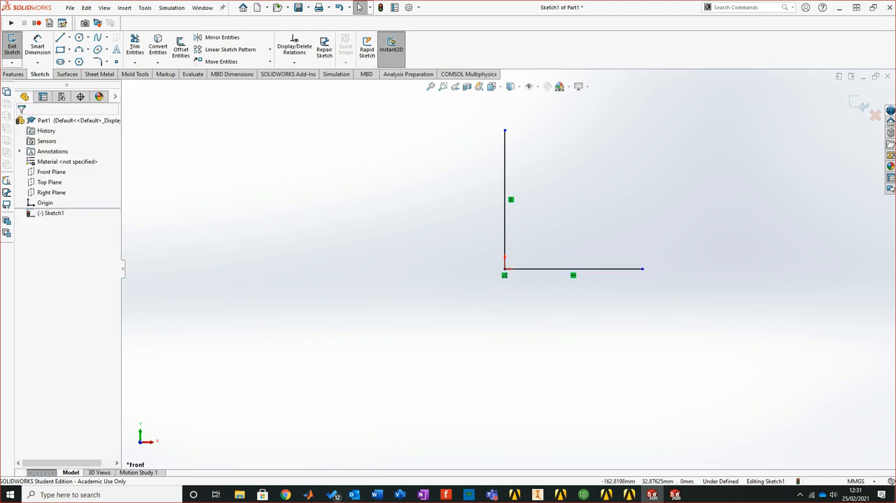
Extrude the L-shaped sketch as a surface with a blind depth of 74 mm
click(67, 74)
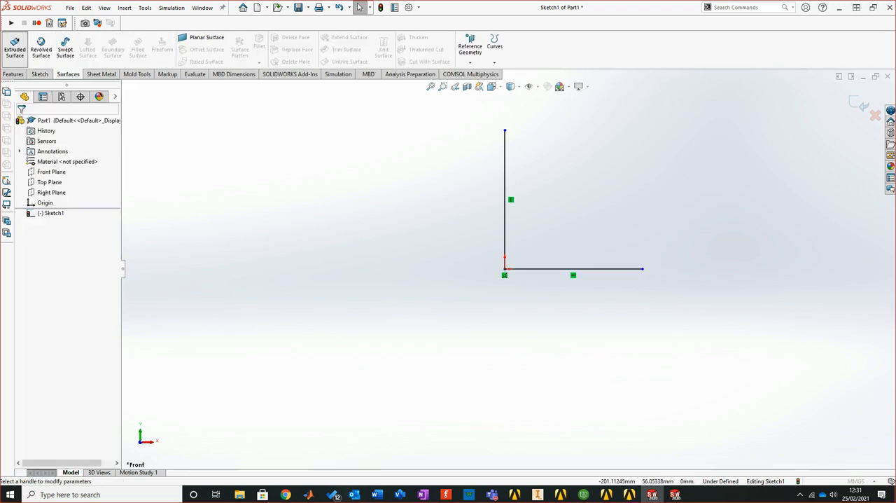
click(14, 48)
drag(488, 289, 385, 387)
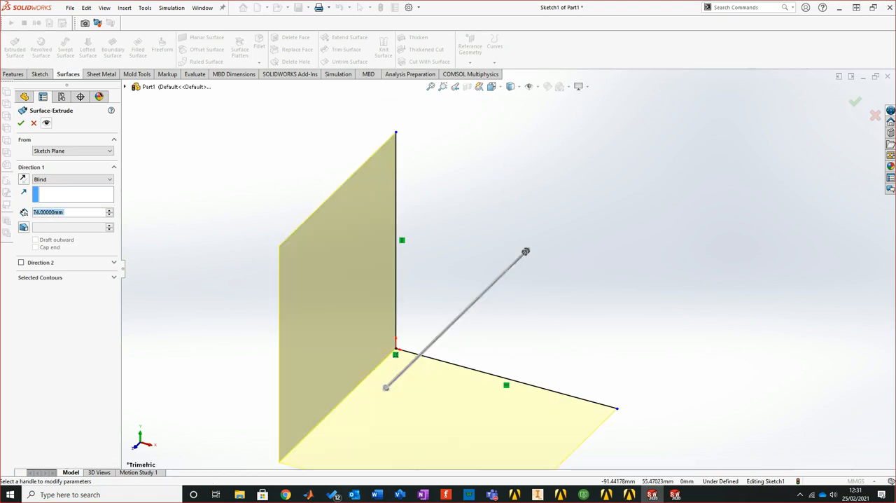
click(21, 123)
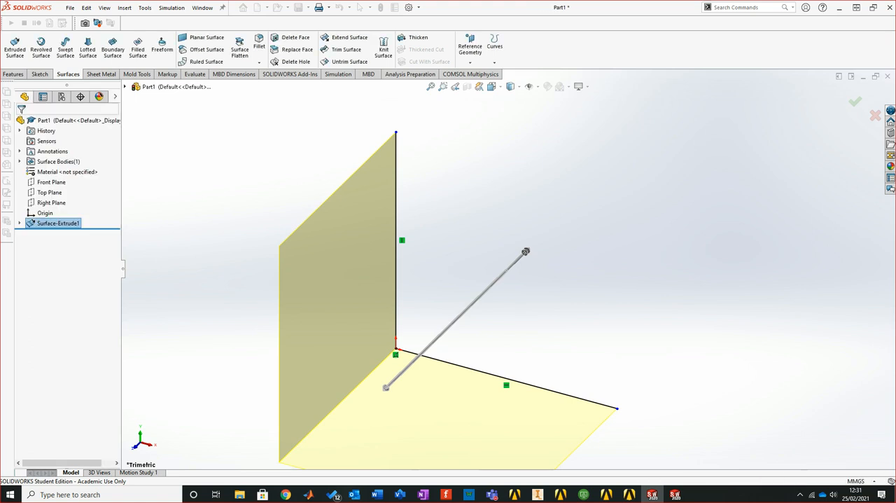
Save the part on the Desktop as Part1 in STEP AP214 format, exporting all bodies
scroll(472, 243, down, 4)
scroll(472, 280, up, 9)
scroll(462, 367, down, 1)
scroll(456, 366, down, 3)
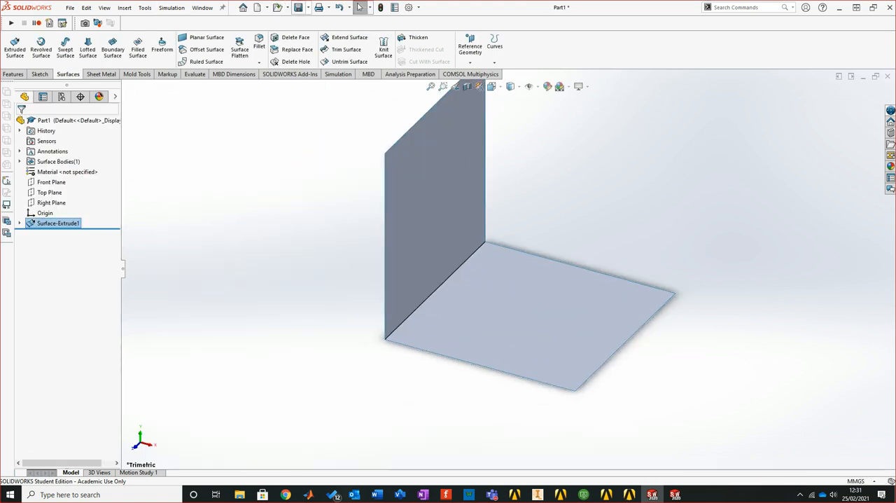
click(308, 8)
click(317, 31)
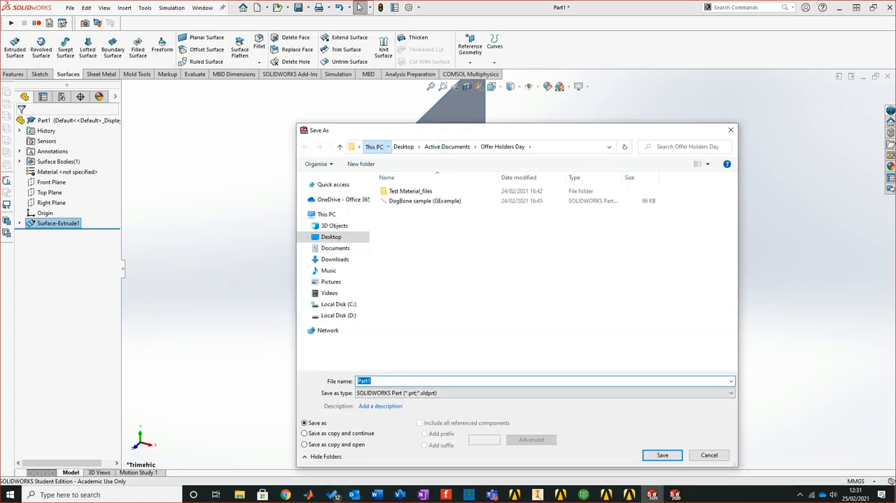
click(374, 146)
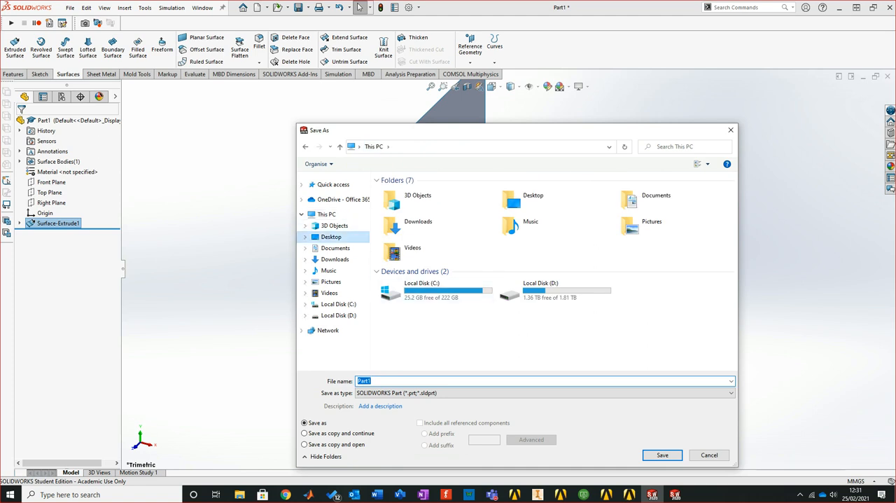
click(331, 237)
click(539, 392)
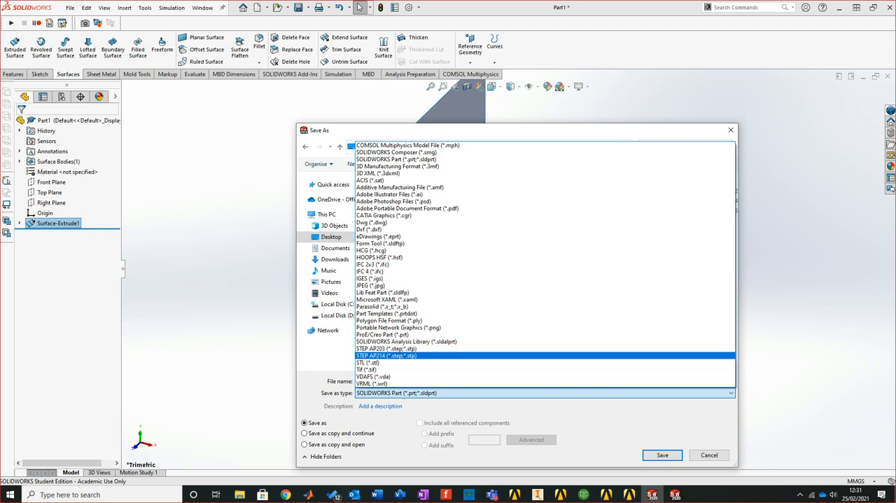
click(386, 355)
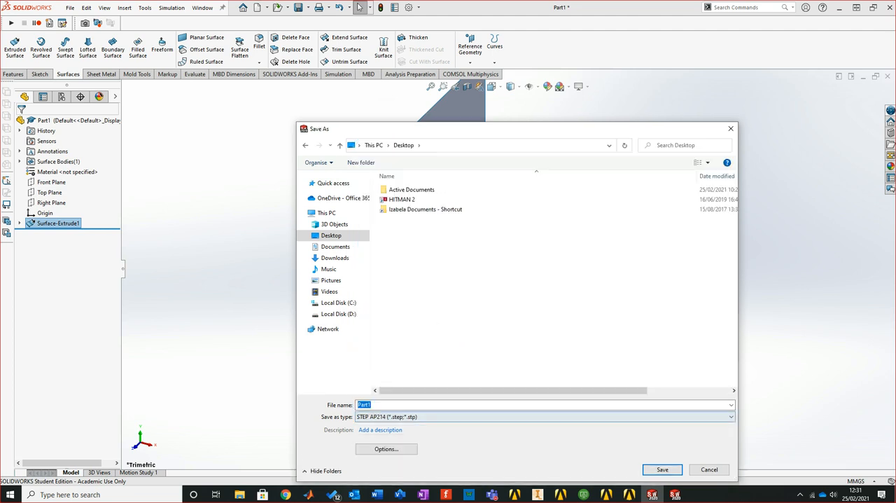
click(662, 469)
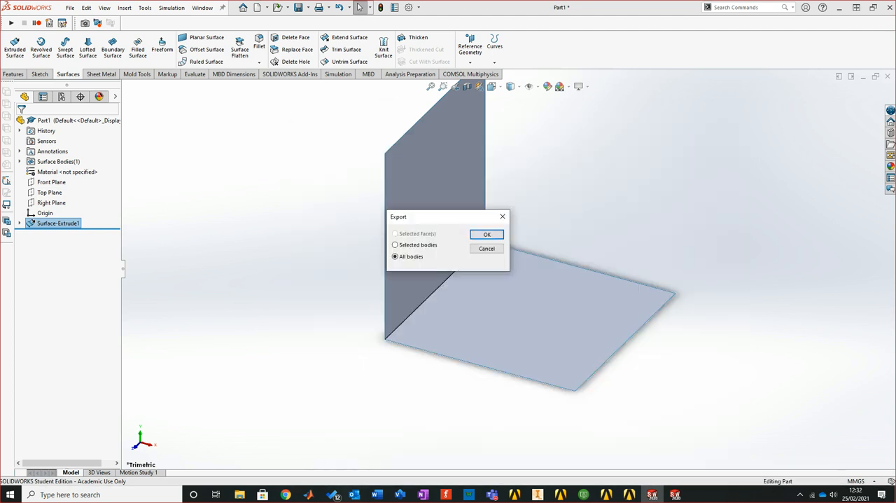
click(487, 234)
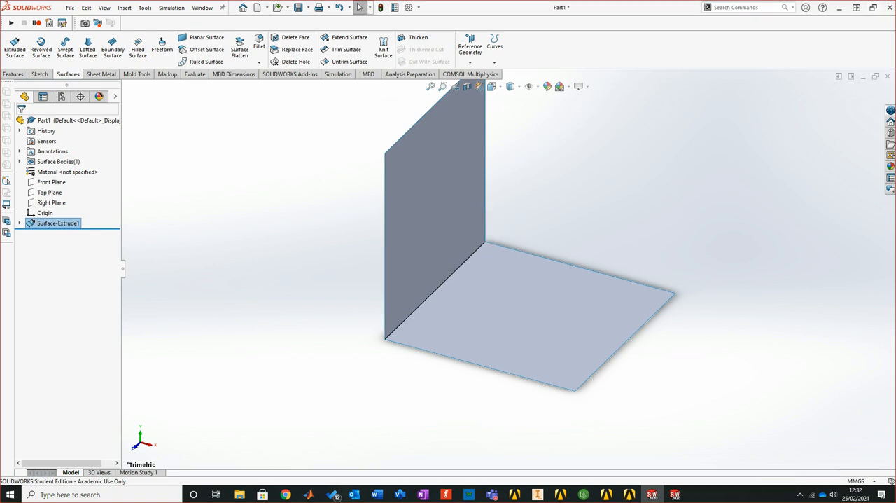
Accept the SOLIDWORKS license agreement and switch to the unsaved Workbench project in a maximized window
click(652, 494)
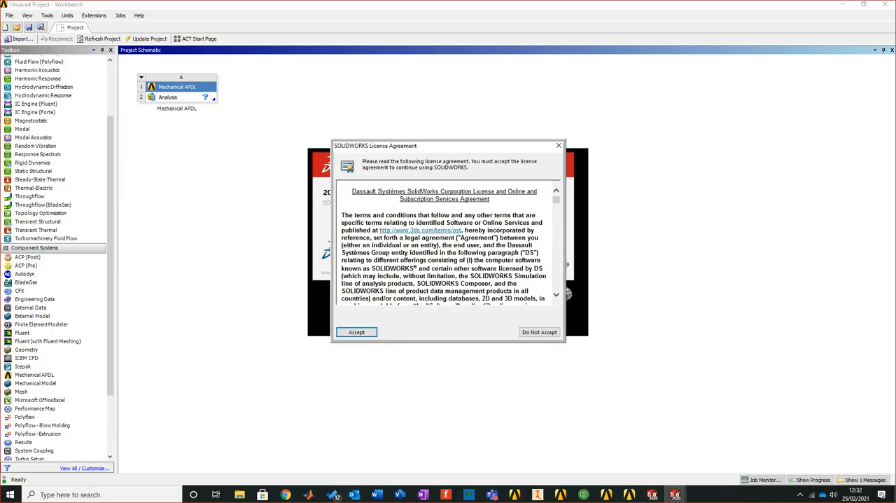
click(357, 331)
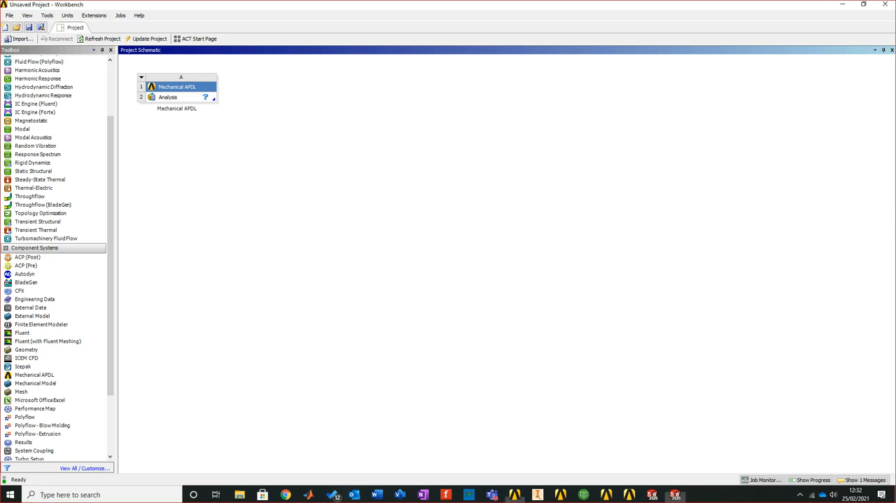
drag(787, 5, 785, 76)
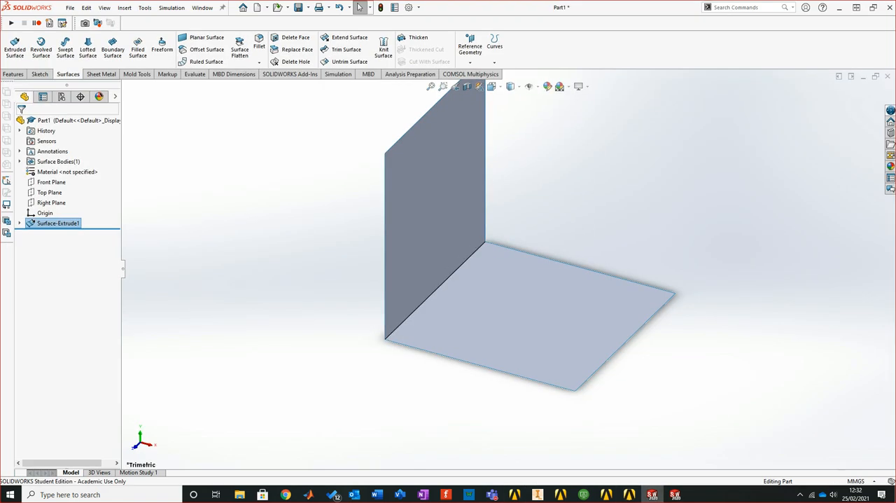
click(515, 494)
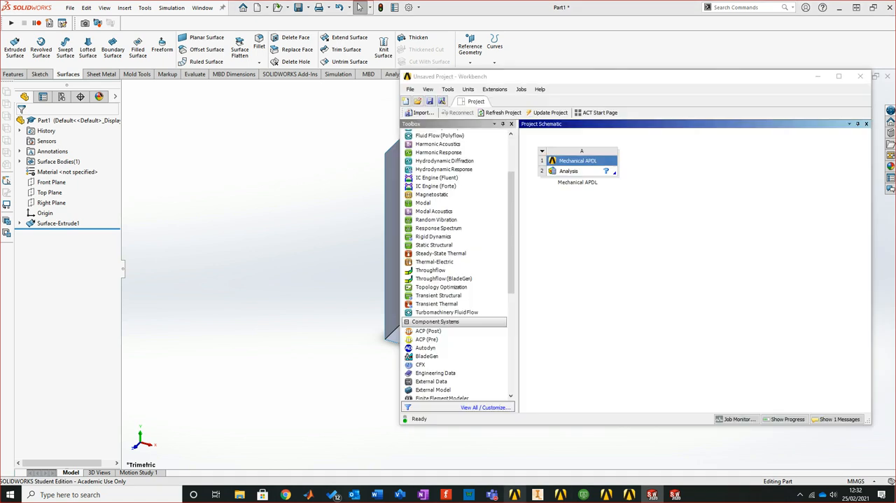
click(839, 76)
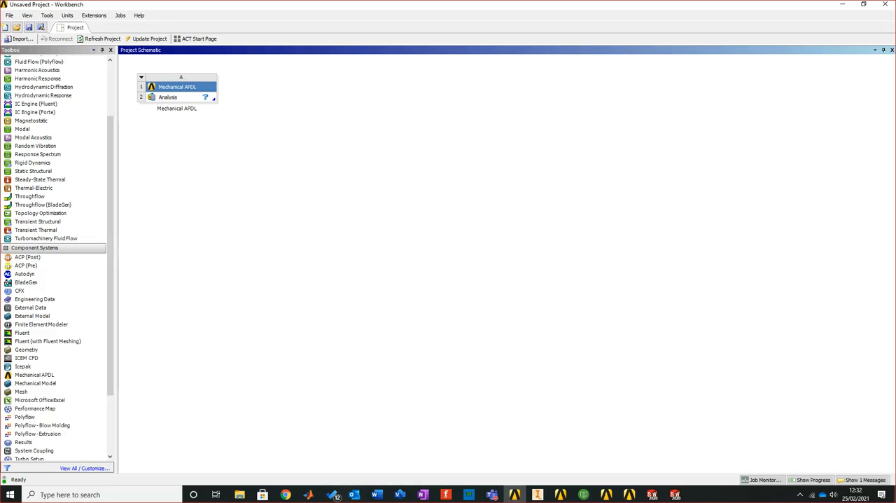
Add a standalone Static Structural system beside the Mechanical APDL system and open its Engineering Data for editing
drag(42, 170, 147, 87)
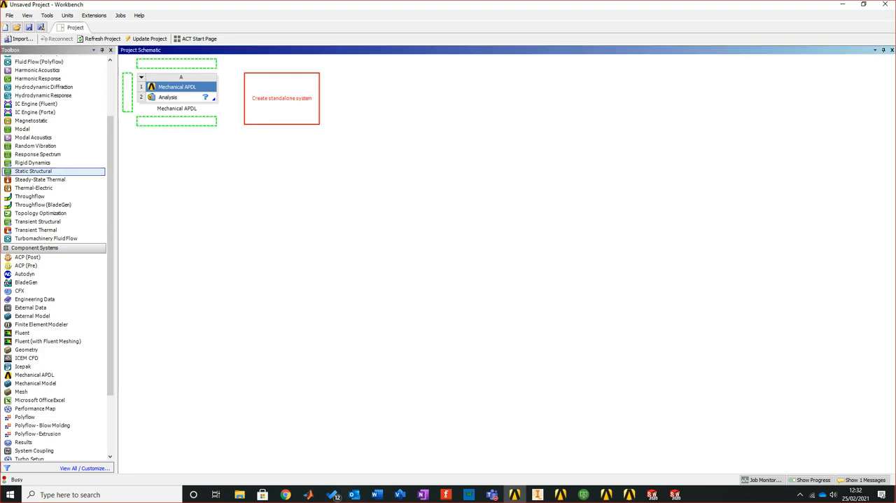
drag(147, 87, 282, 98)
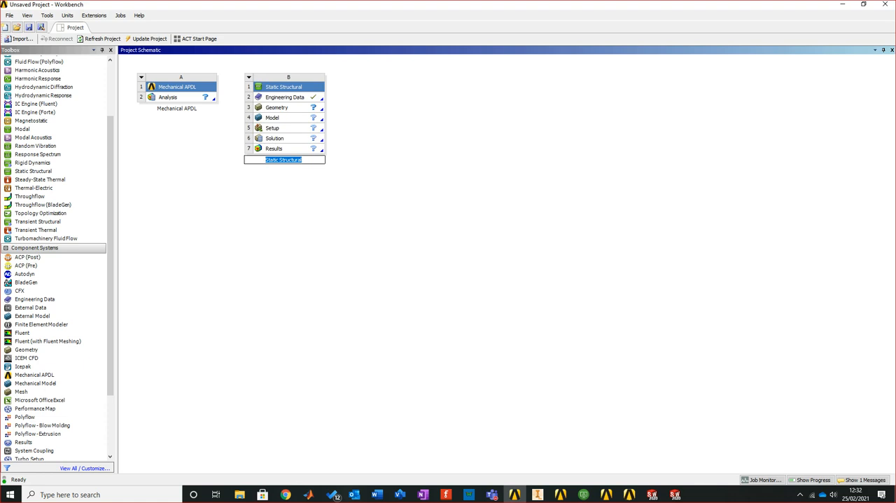
right_click(289, 99)
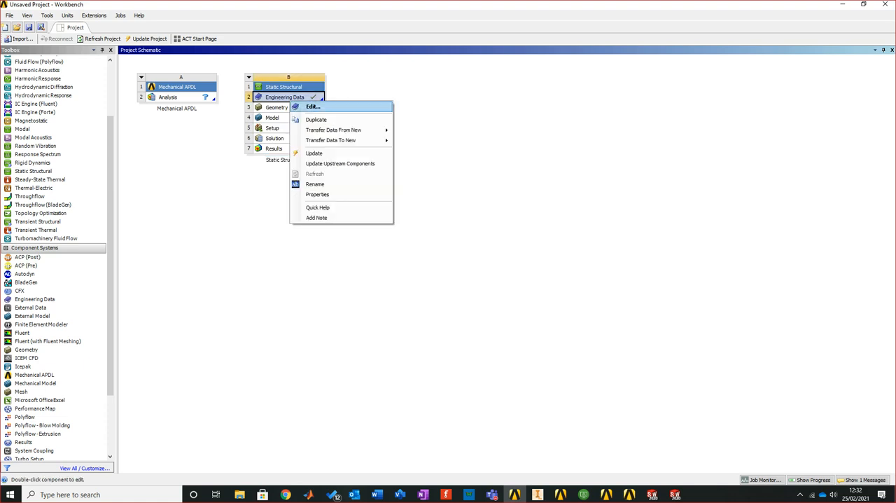
click(308, 106)
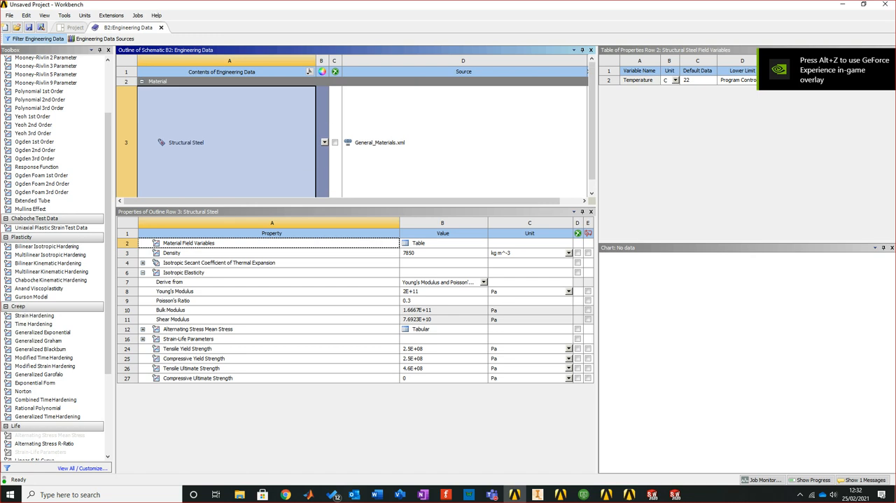
Add Epoxy Carbon Woven (230 GPa) Prepreg and Honeycomb from the Composite Materials source, and return to the project schematic
click(105, 38)
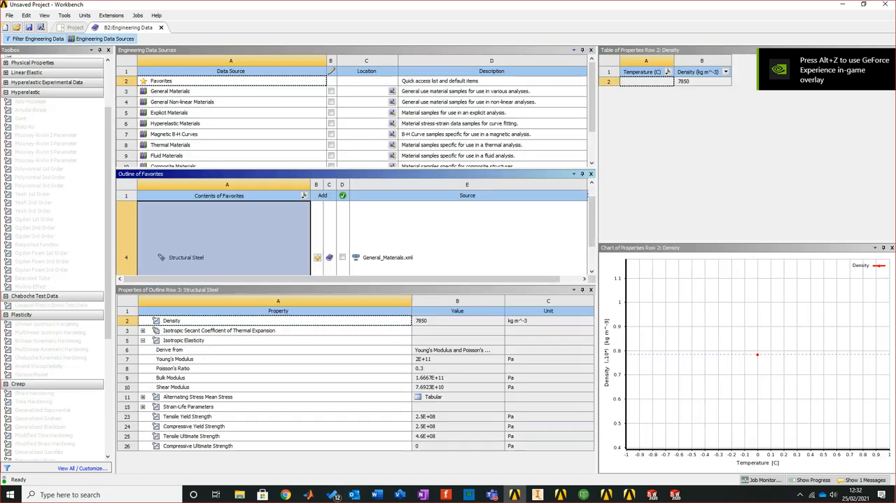
click(174, 167)
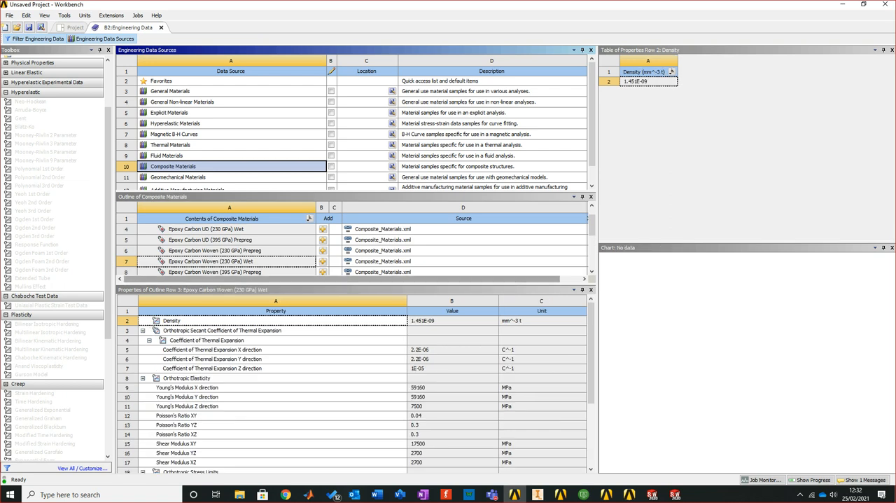
scroll(350, 249, down, 1)
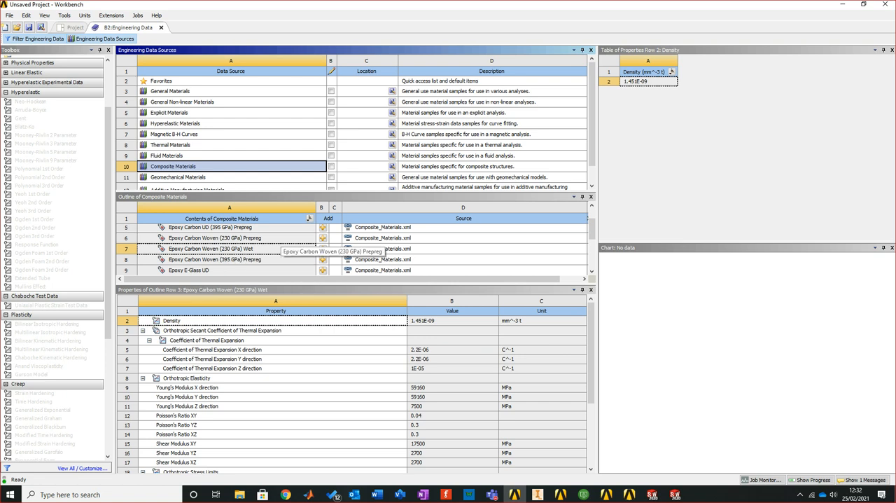
click(273, 249)
scroll(273, 249, down, 2)
scroll(273, 249, down, 3)
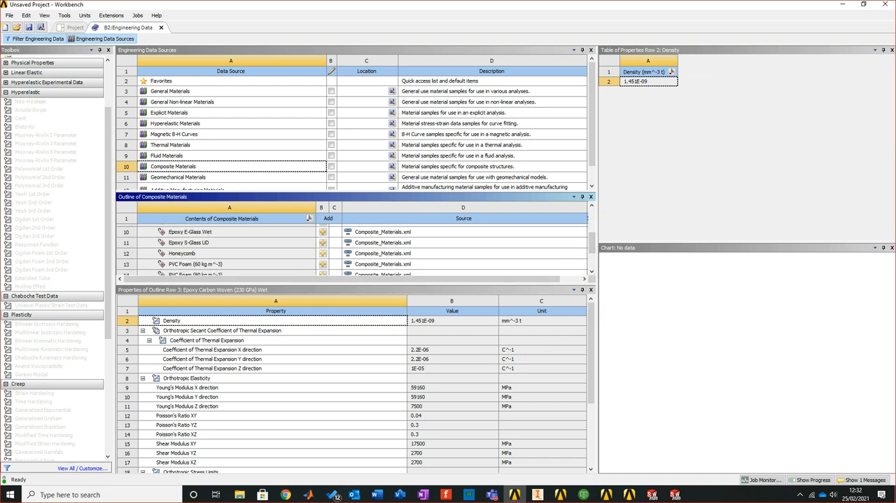
scroll(350, 249, up, 3)
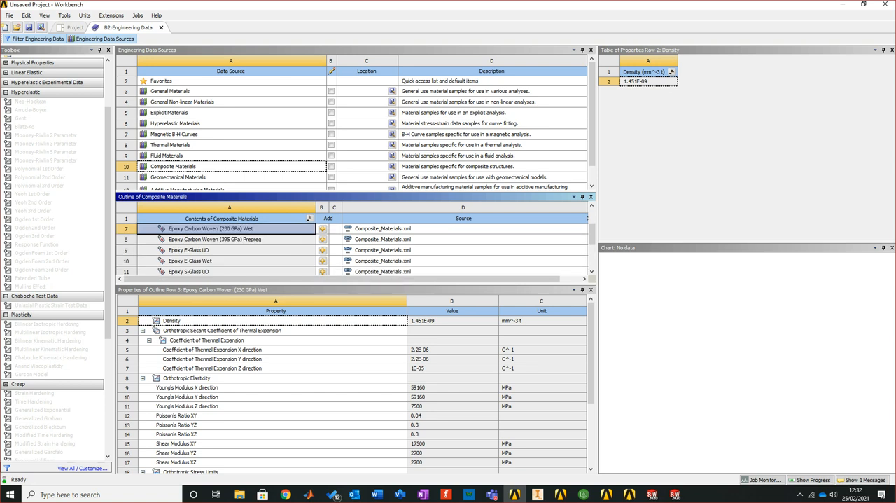
click(100, 38)
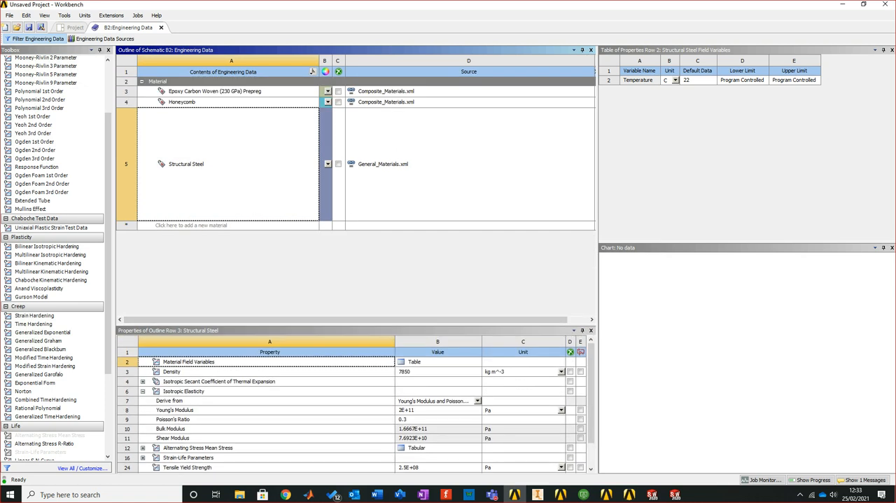
click(161, 28)
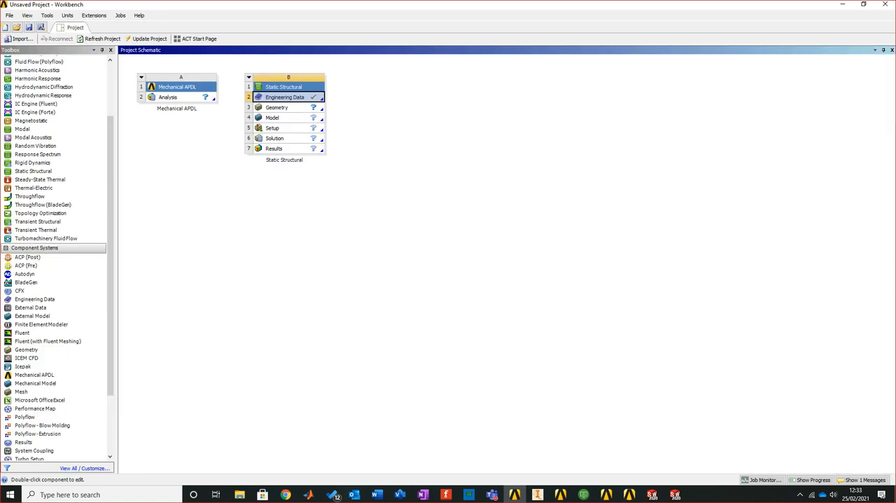
Import the Part1 STEP file from the Desktop as the geometry of the Static Structural system
click(277, 108)
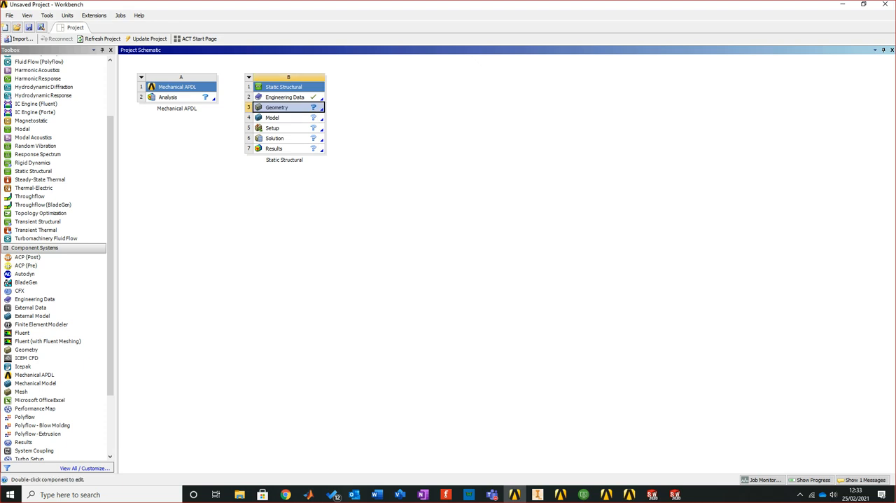
right_click(283, 108)
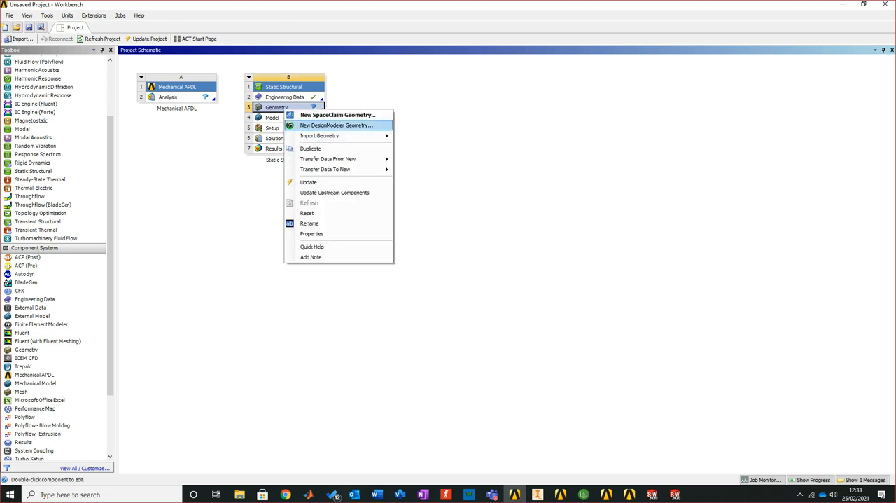
mouse_move(336, 135)
click(416, 134)
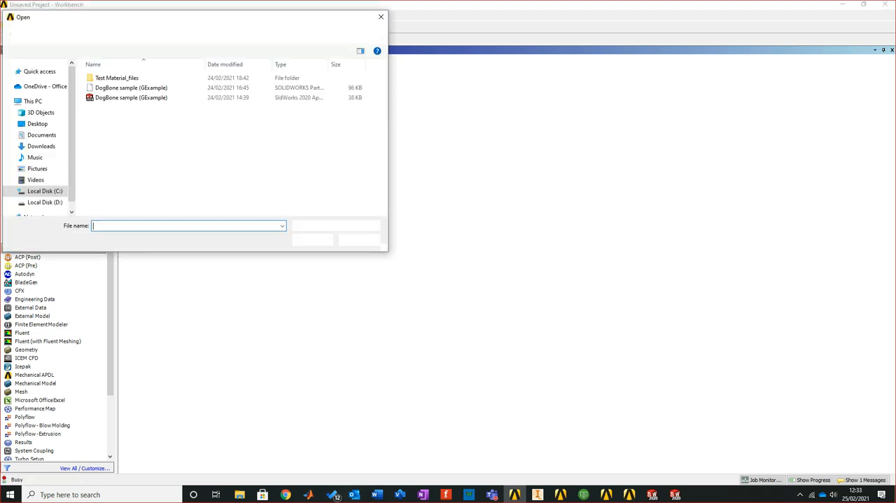
click(38, 124)
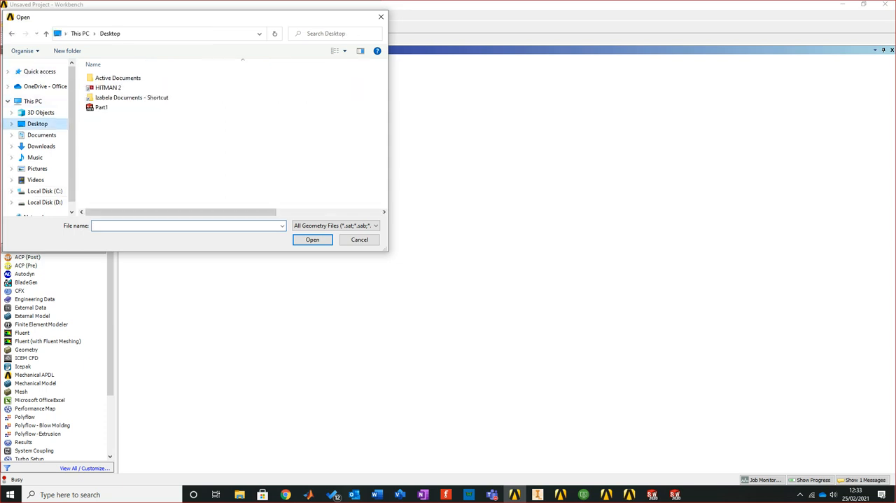
click(102, 107)
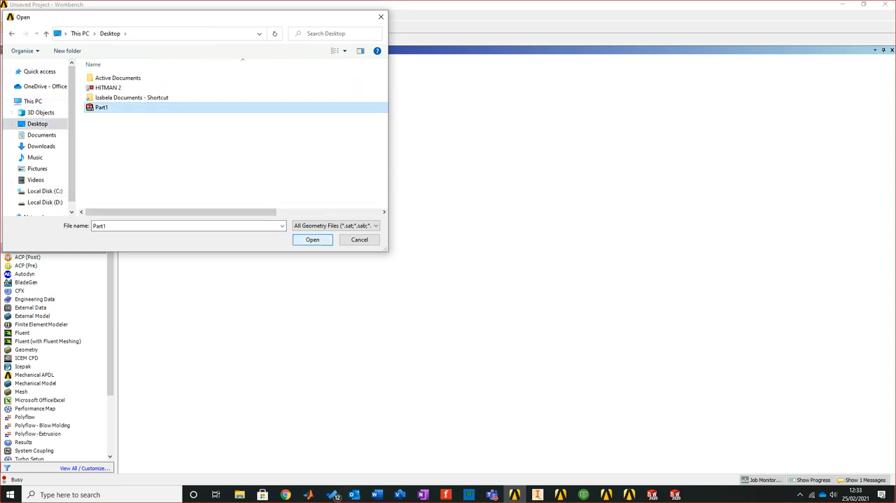
click(312, 239)
Open the Static Structural geometry in DesignModeler in a maximized window and generate the Part1 import
right_click(283, 107)
right_click(284, 107)
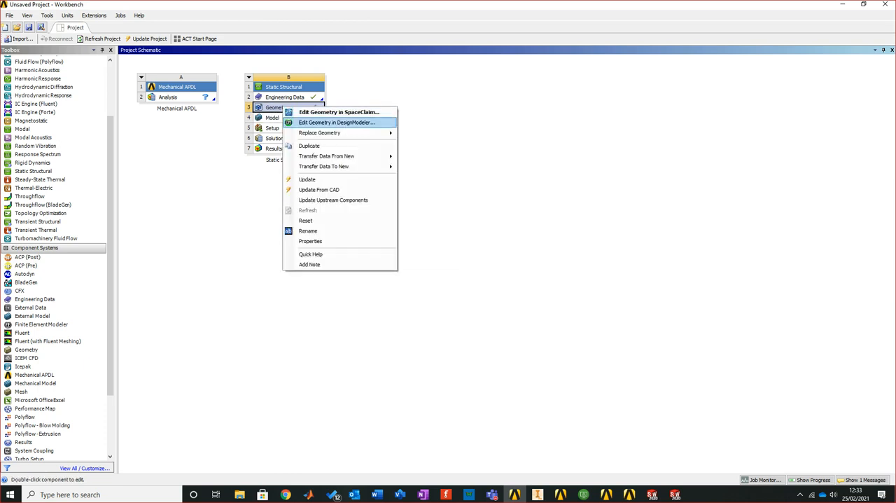
click(329, 122)
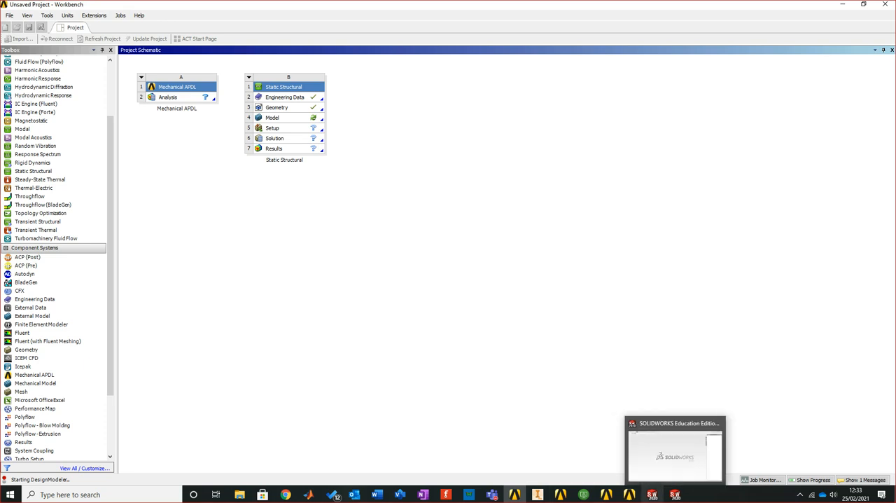
mouse_move(651, 494)
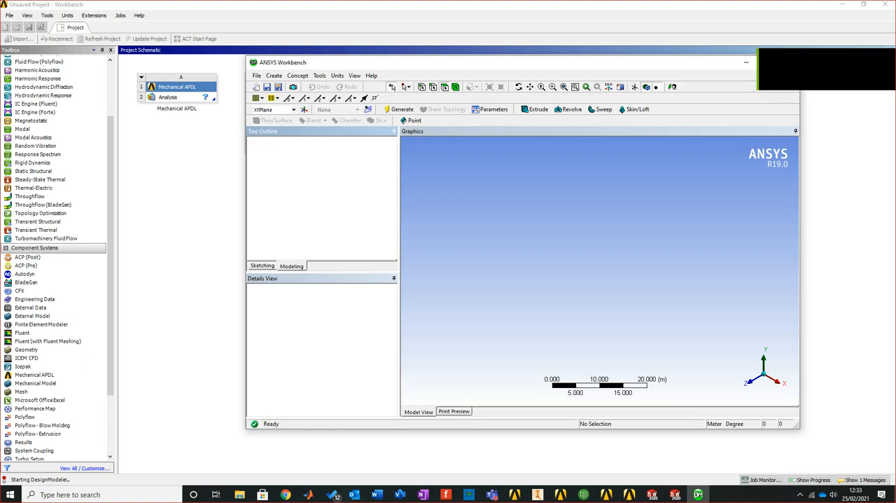
key(super+Up)
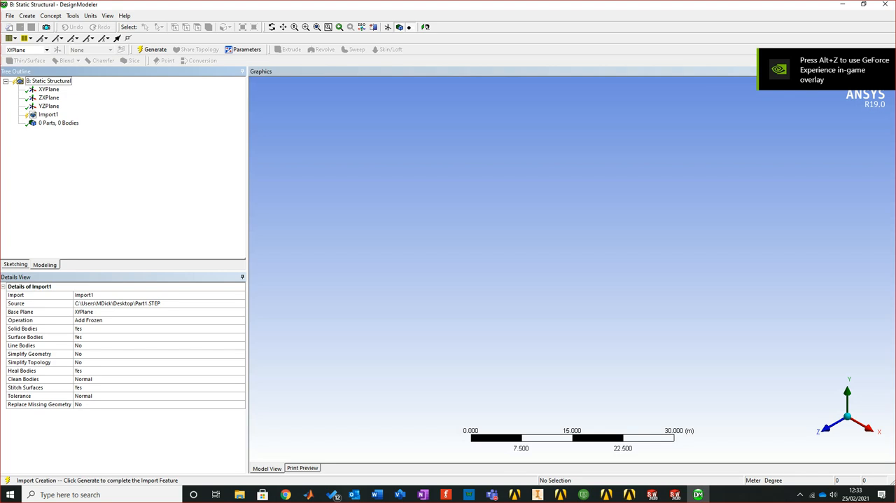
click(153, 50)
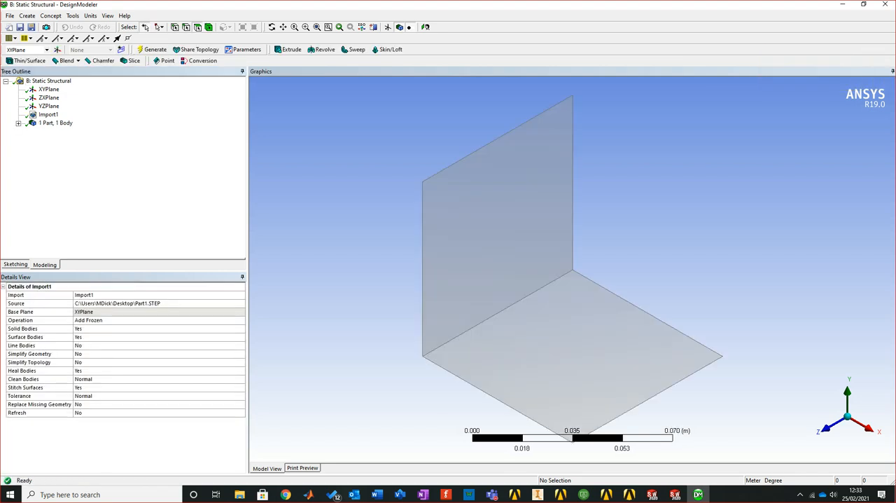
Examine the imported Part1 surface body and its details, and close DesignModeler
middle_drag(602, 315, 617, 292)
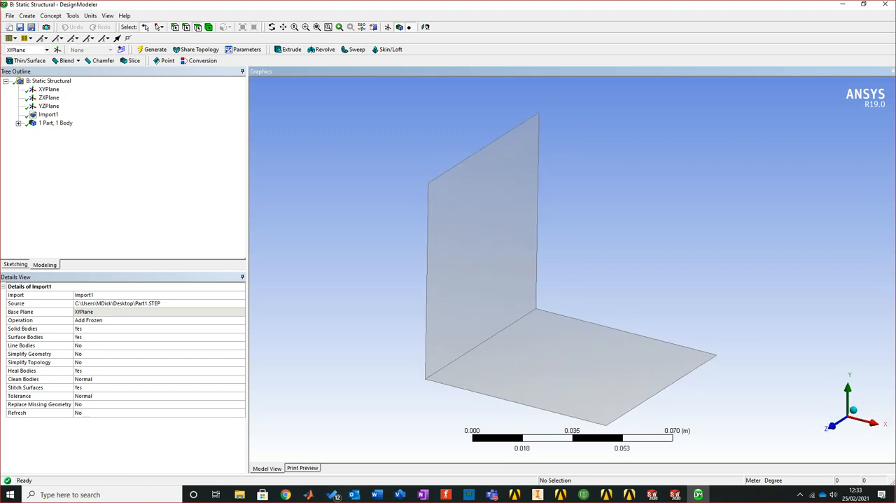
click(18, 122)
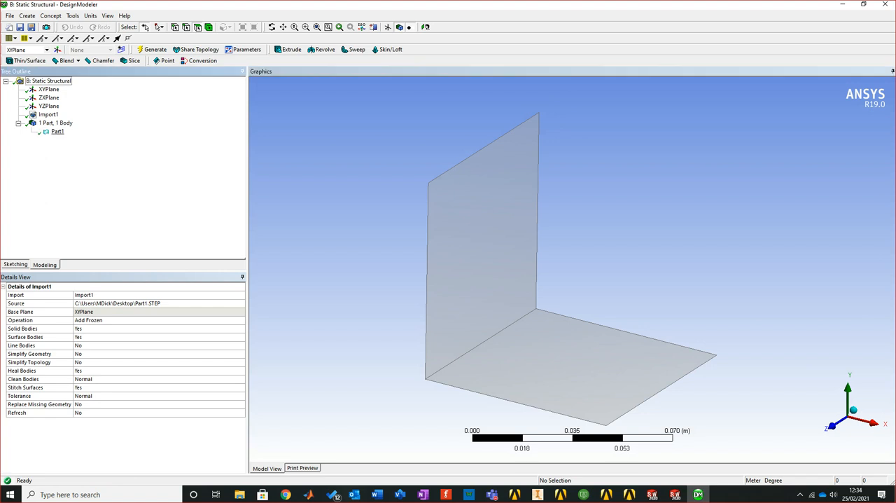
click(57, 131)
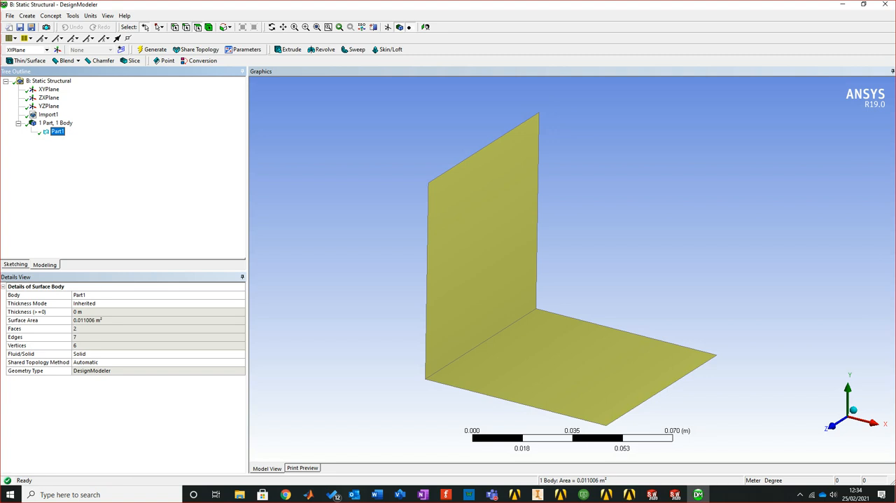
mouse_move(518, 280)
middle_down()
mouse_move(553, 269)
mouse_move(601, 224)
mouse_move(529, 266)
mouse_move(532, 280)
middle_up()
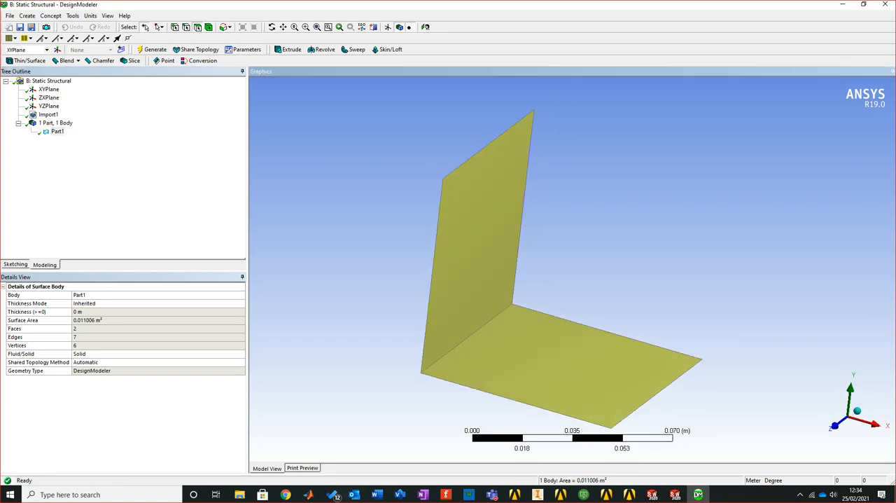
key(Escape)
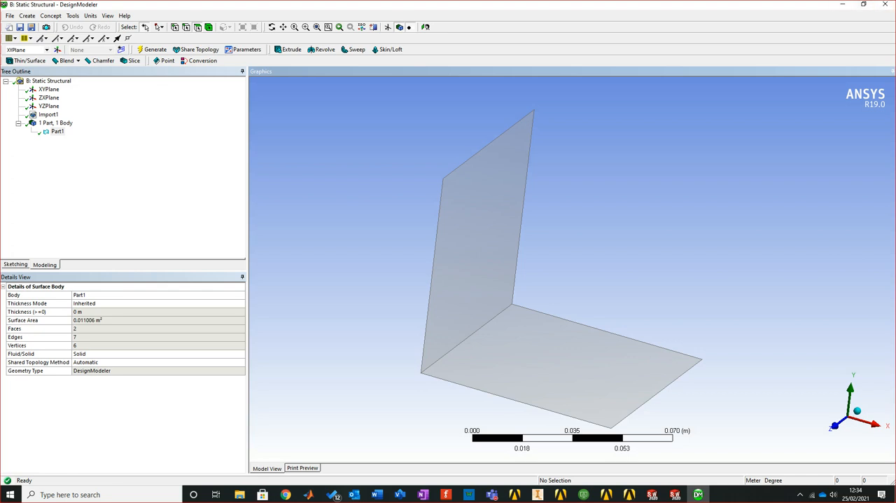
key(alt+F4)
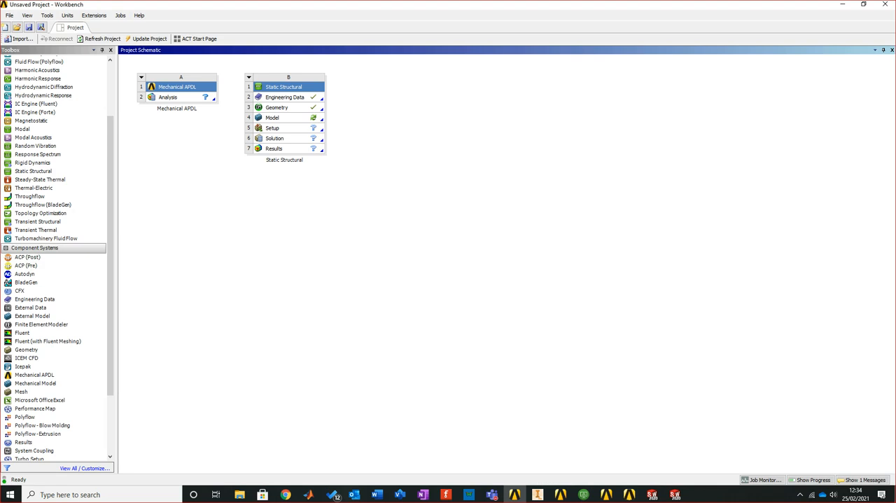
Try to open the Static Structural model for editing in Mechanical, and dismiss the license and geometry errors
right_click(289, 117)
click(315, 123)
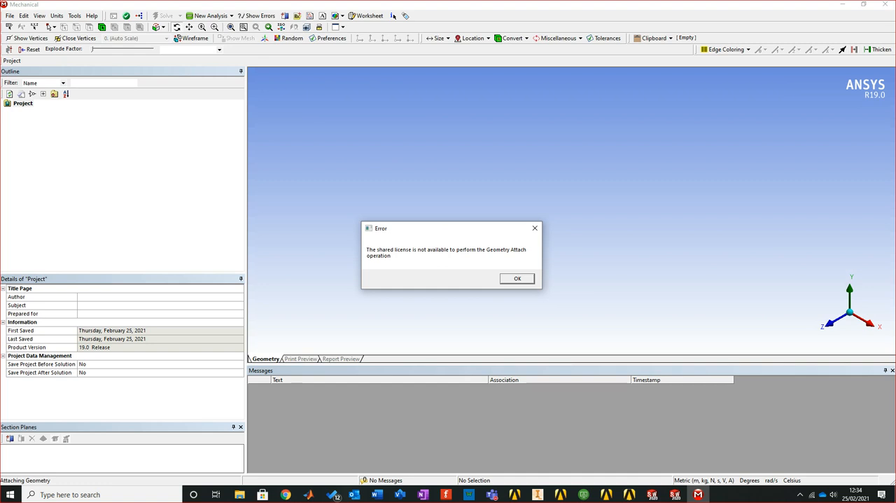
key(Return)
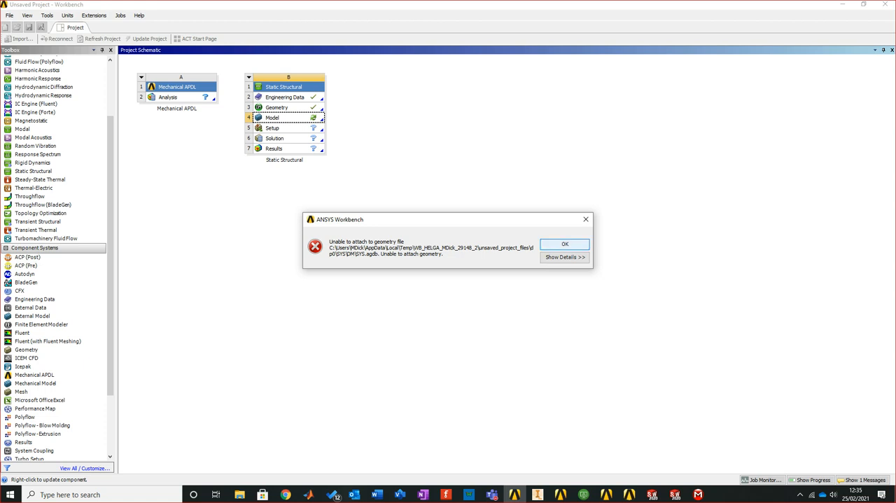
click(564, 244)
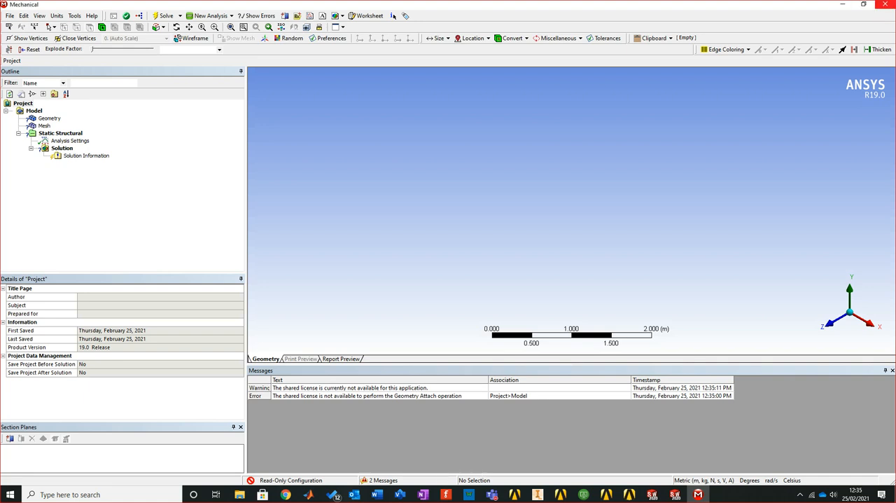
drag(721, 4, 685, 167)
click(804, 168)
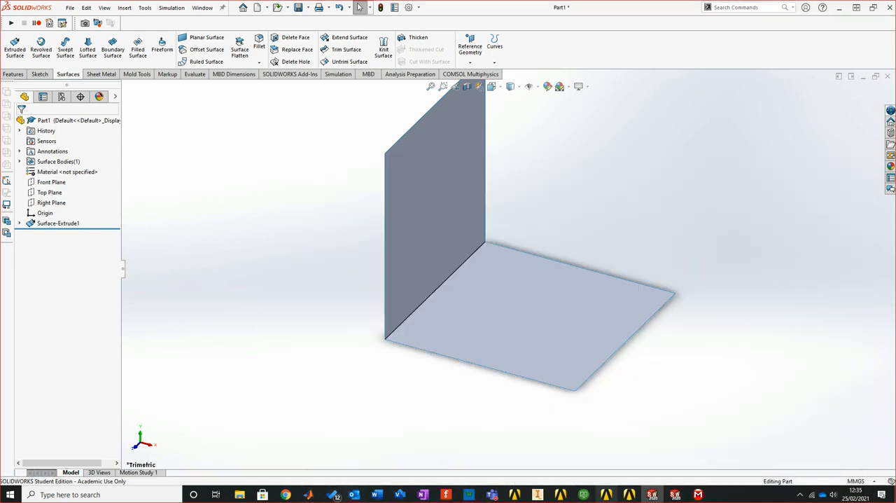
In the other SOLIDWORKS session, open the recent CarbonSample part and save it to Documents in STEP AP214 format
click(675, 494)
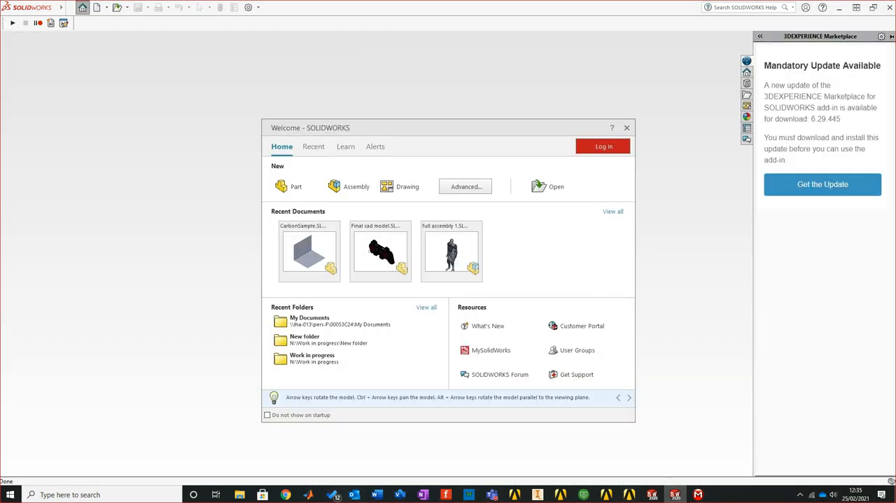
click(308, 250)
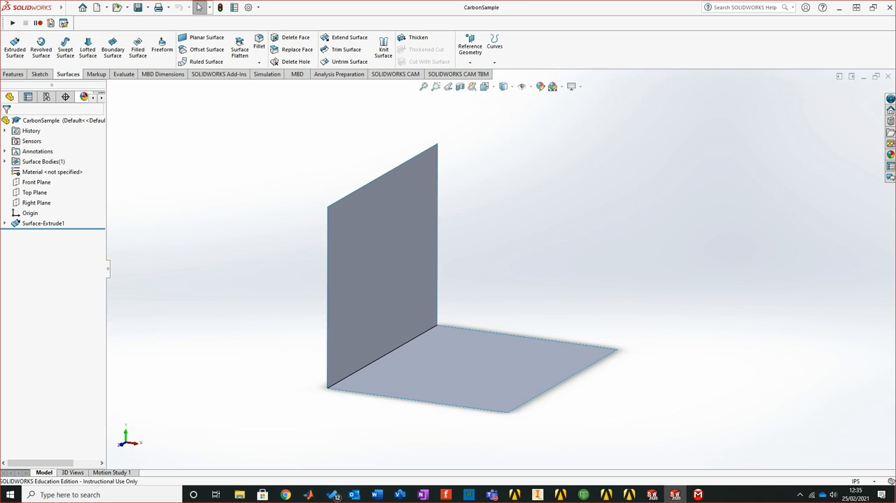
click(148, 7)
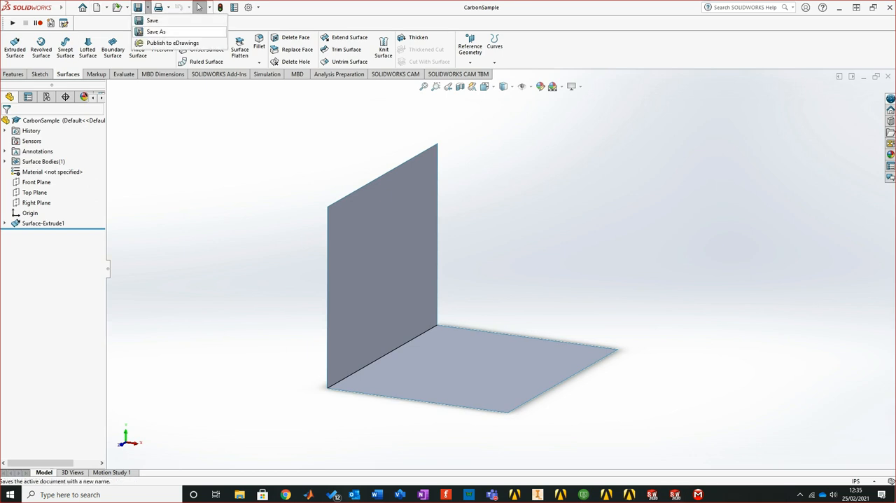
click(155, 31)
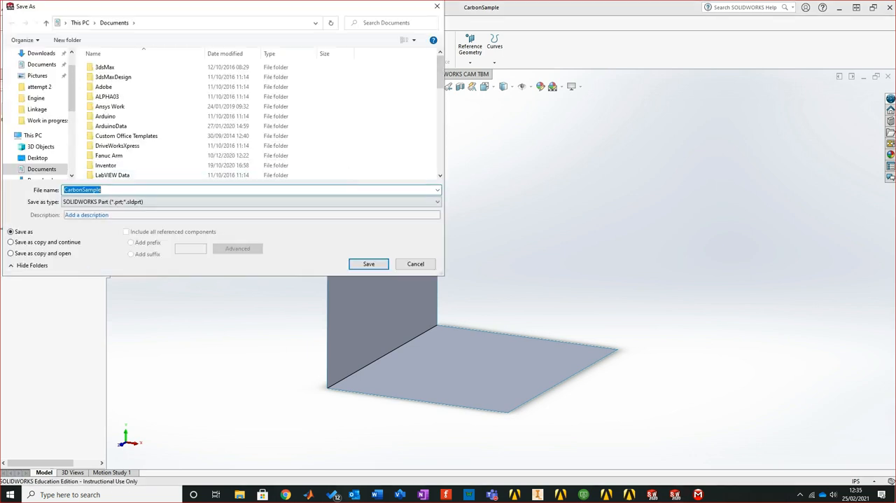
click(252, 201)
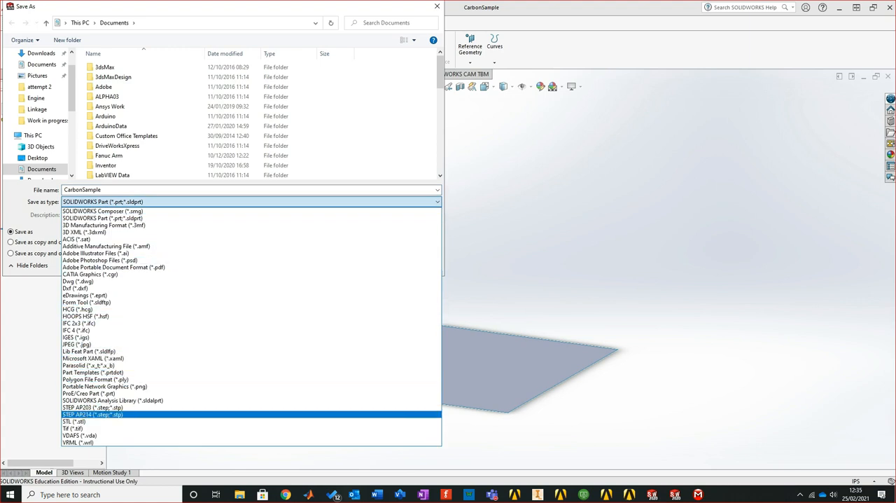
click(92, 414)
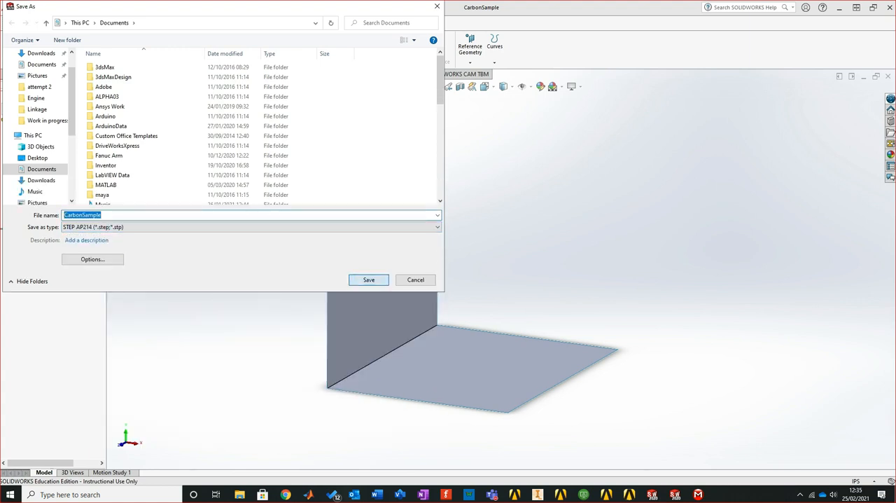
key(Return)
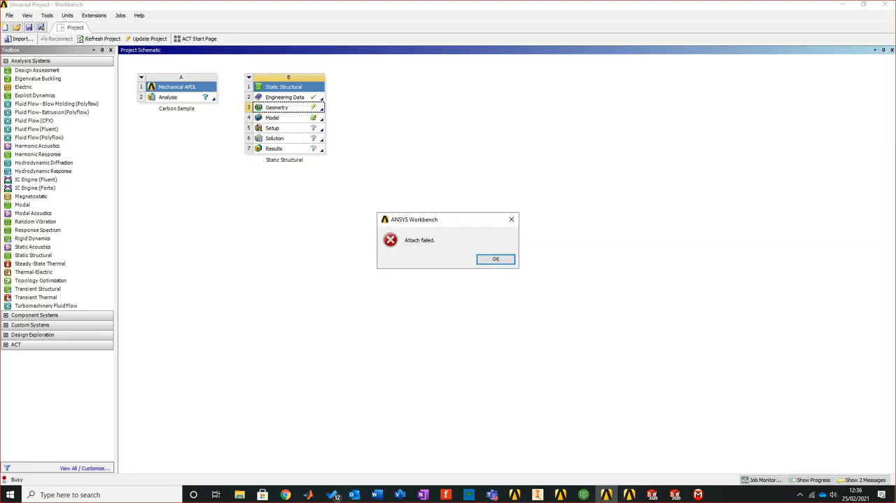
Dismiss the geometry attach error in the Carbon Sample Workbench project and close the spare Workbench window
key(Return)
click(629, 494)
click(884, 4)
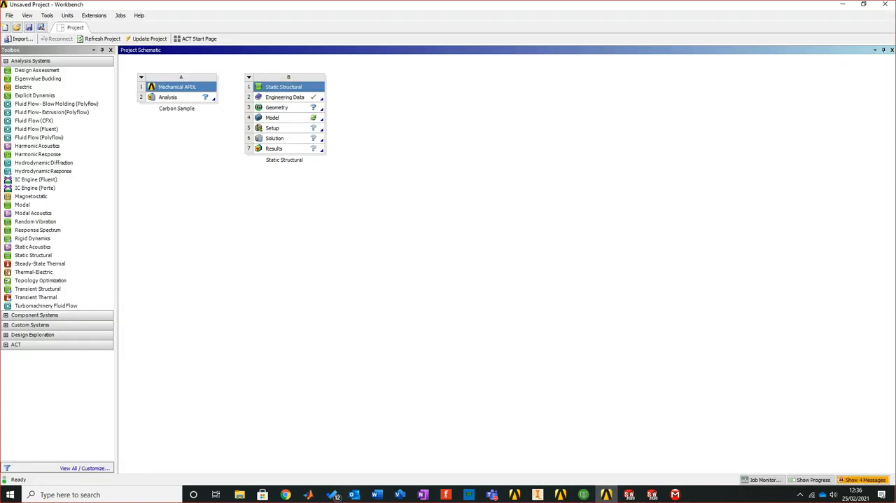
Replace the Static Structural geometry in the Carbon Sample project with CarbonSample.STEP from Documents
right_click(291, 106)
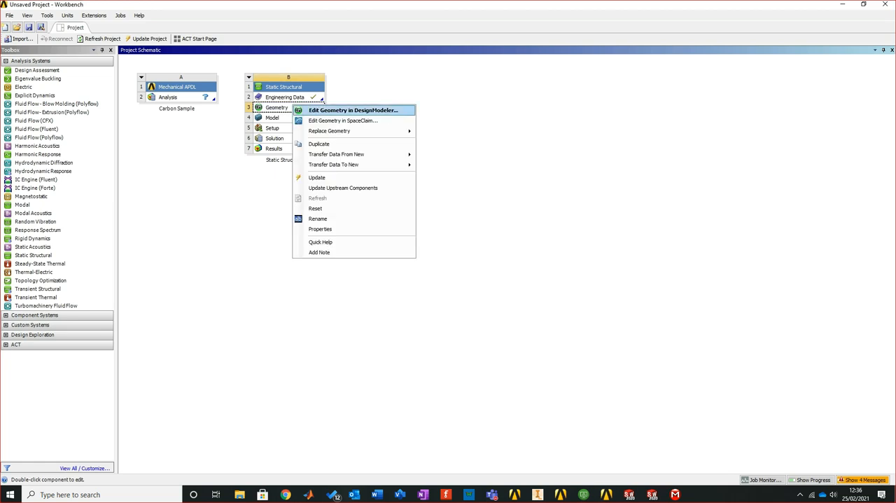
mouse_move(350, 131)
click(440, 131)
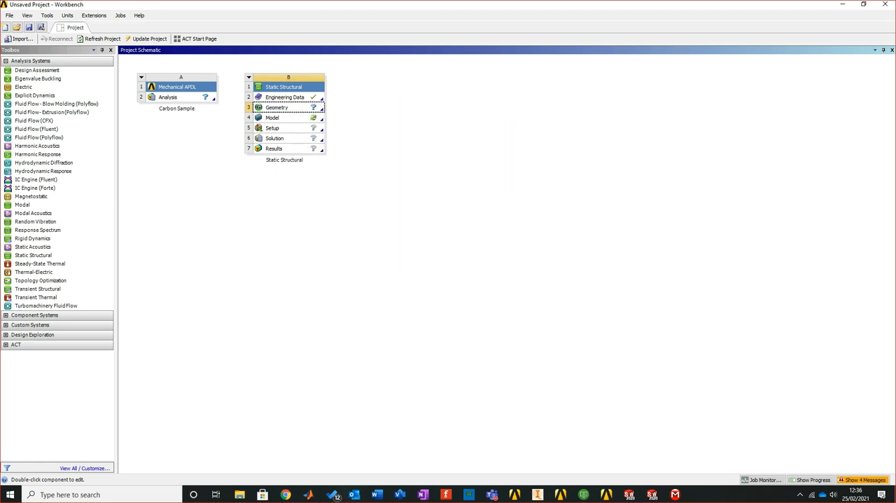
scroll(321, 244, down, 4)
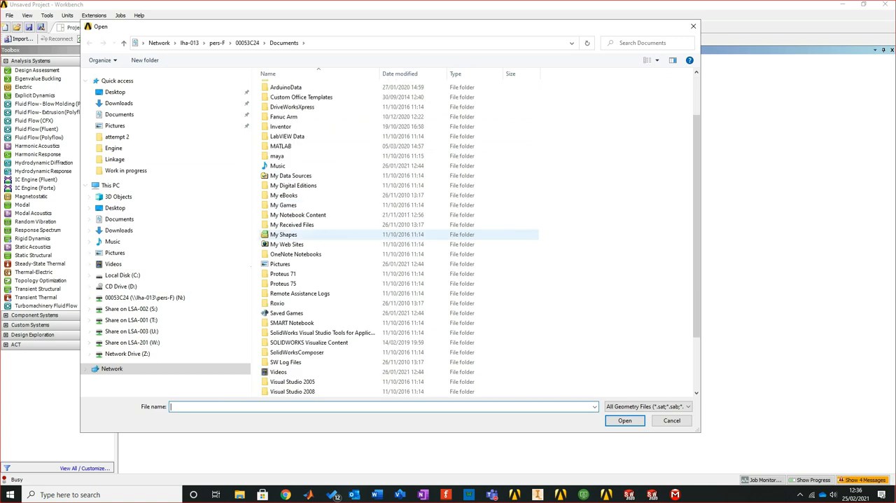
click(295, 362)
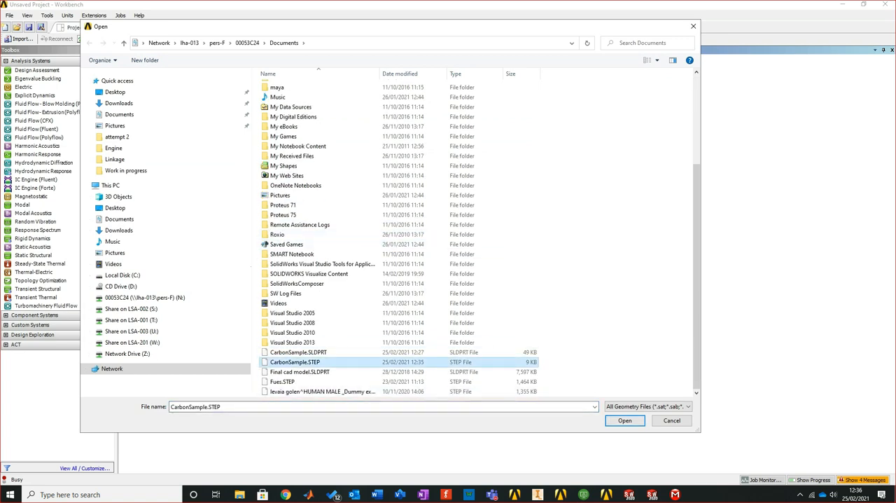
click(625, 420)
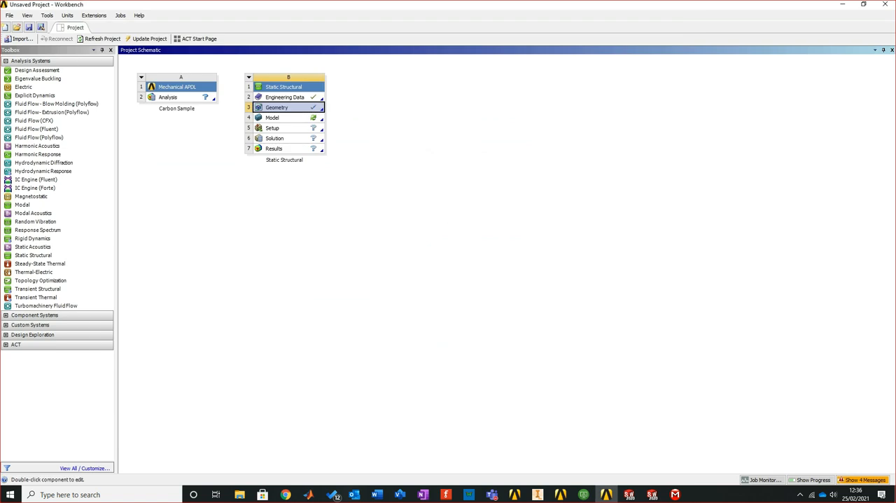
Open the CarbonSample geometry in DesignModeler, generate the import, and return to the project schematic
right_click(278, 107)
click(316, 122)
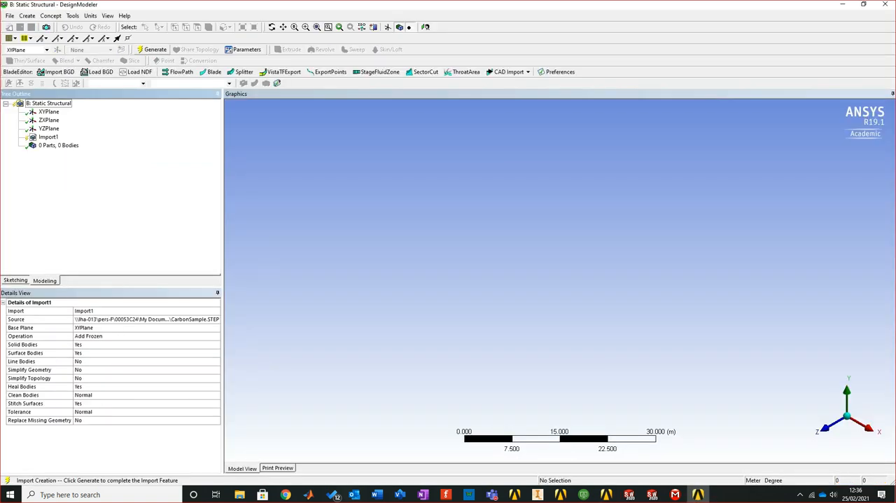
click(156, 49)
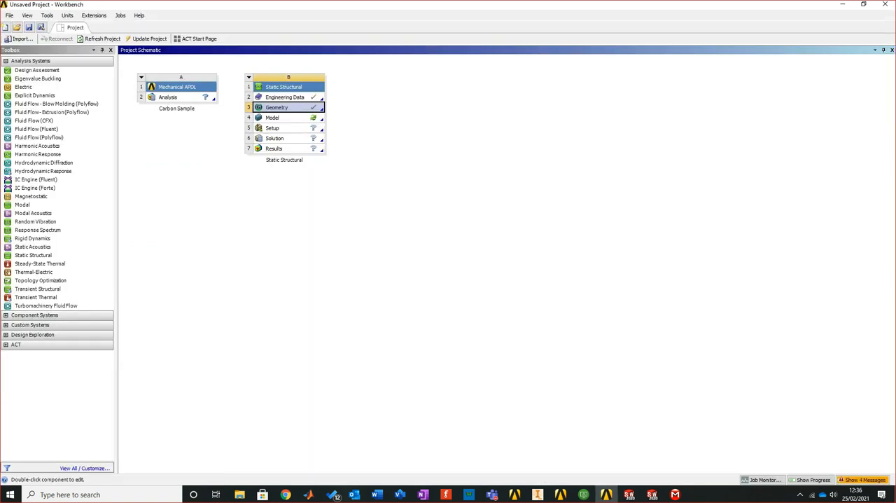
Open the Static Structural setup for editing in Mechanical and dismiss the older Mechanical window
click(273, 129)
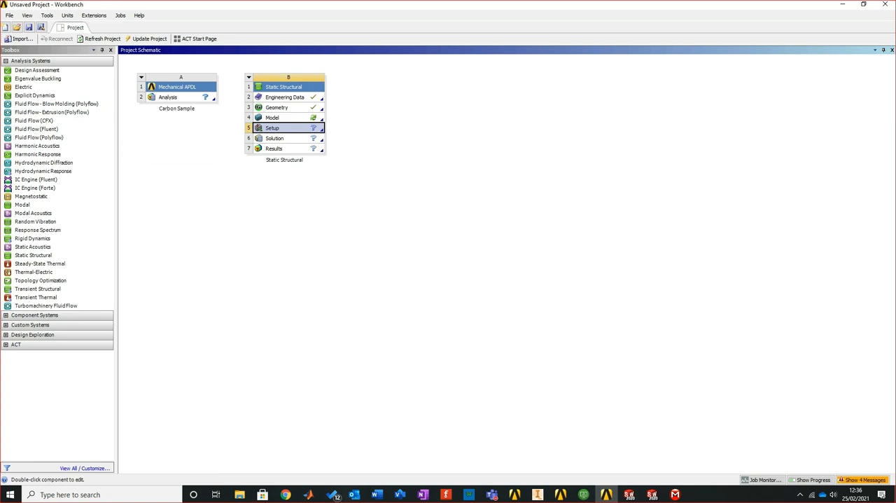
right_click(280, 128)
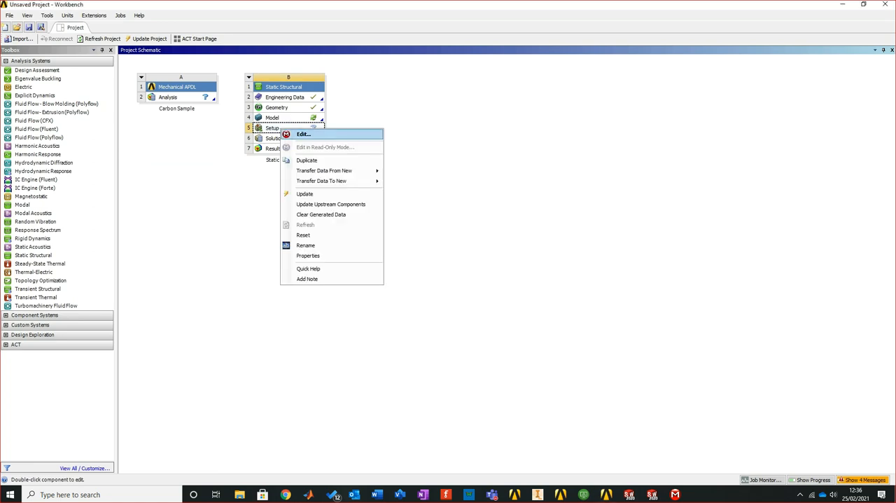
click(302, 134)
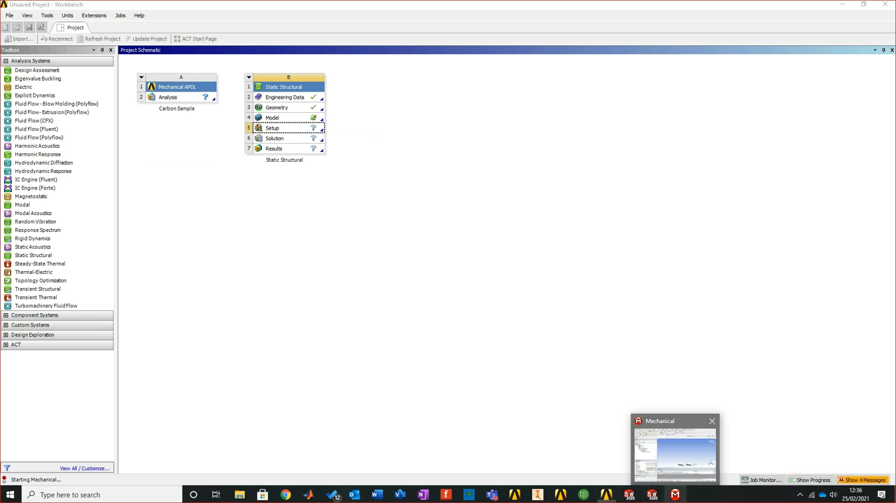
click(675, 453)
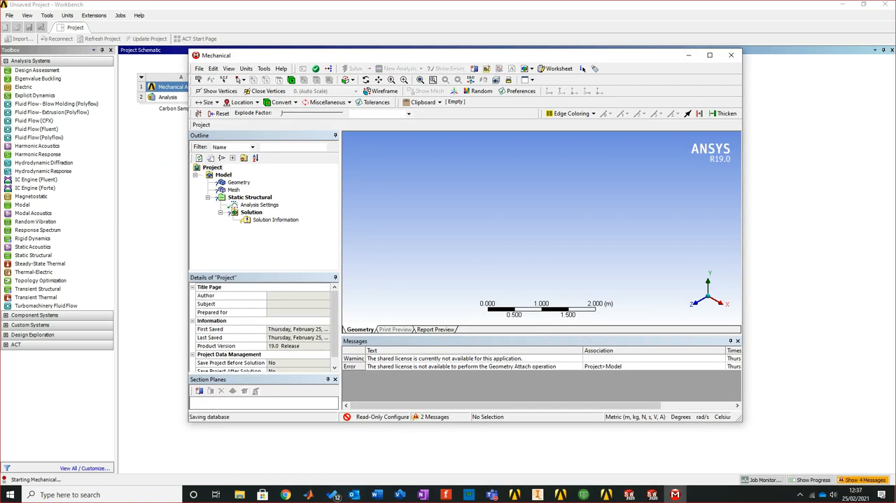
key(Return)
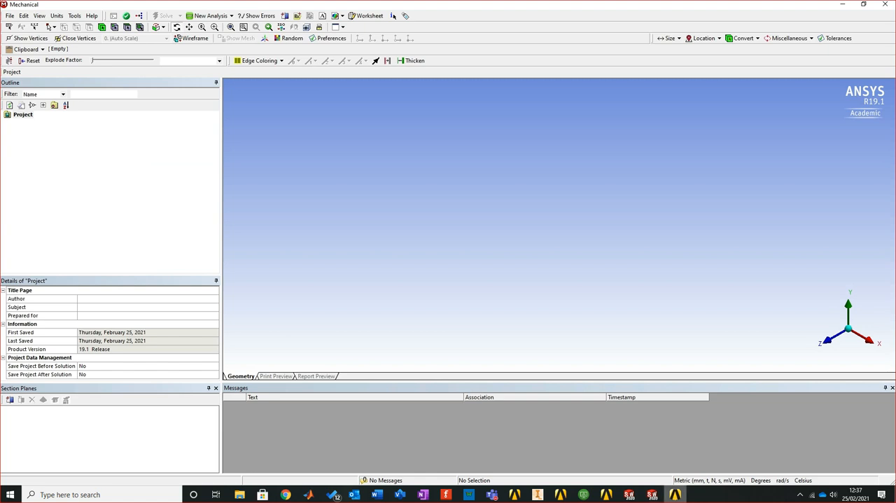
Switch to the SOLIDWORKS session holding the unsaved Part1 and close it without saving
mouse_move(674, 494)
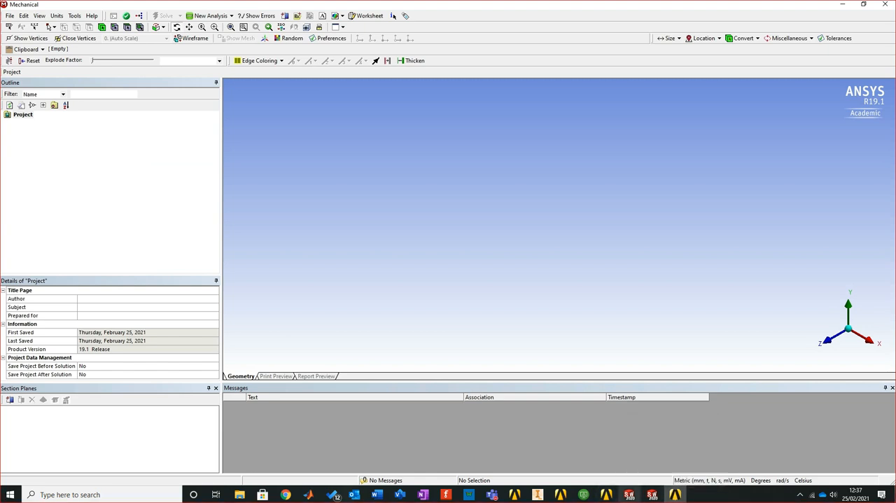
click(628, 494)
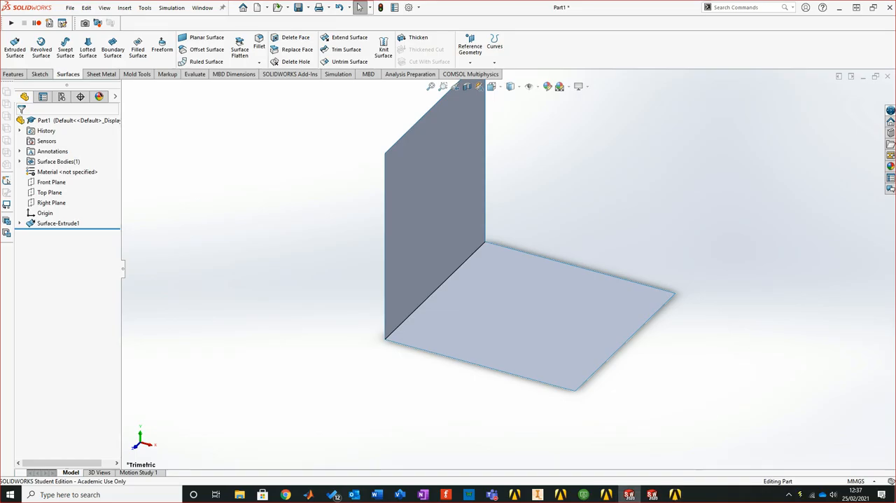
click(887, 7)
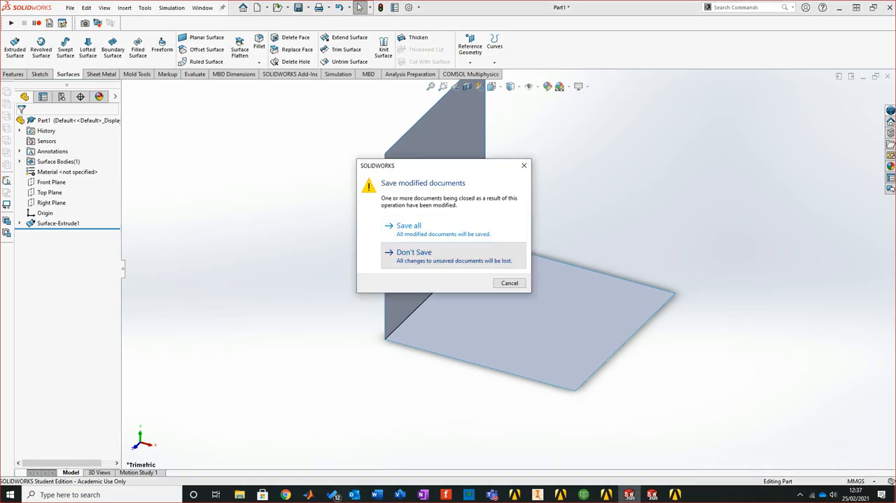
click(402, 253)
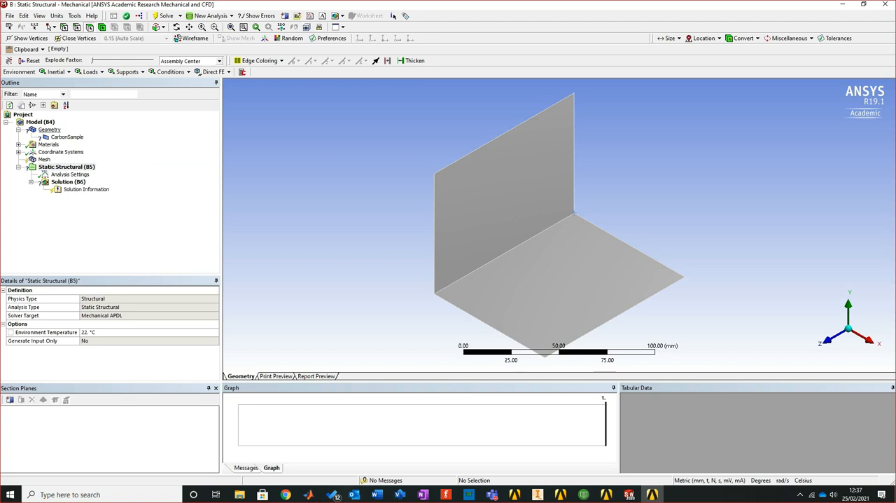
Assign Epoxy Carbon Woven (230 GPa) Prepreg as the material of the CarbonSample body in Mechanical
click(49, 129)
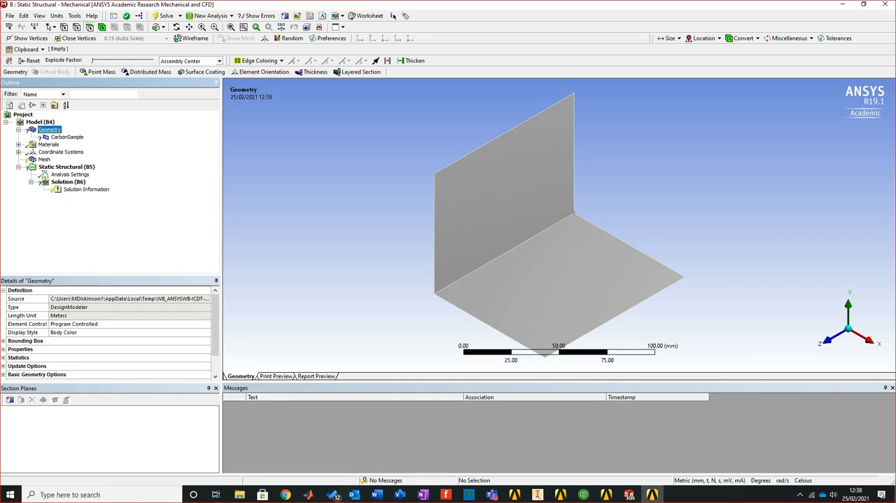
click(68, 137)
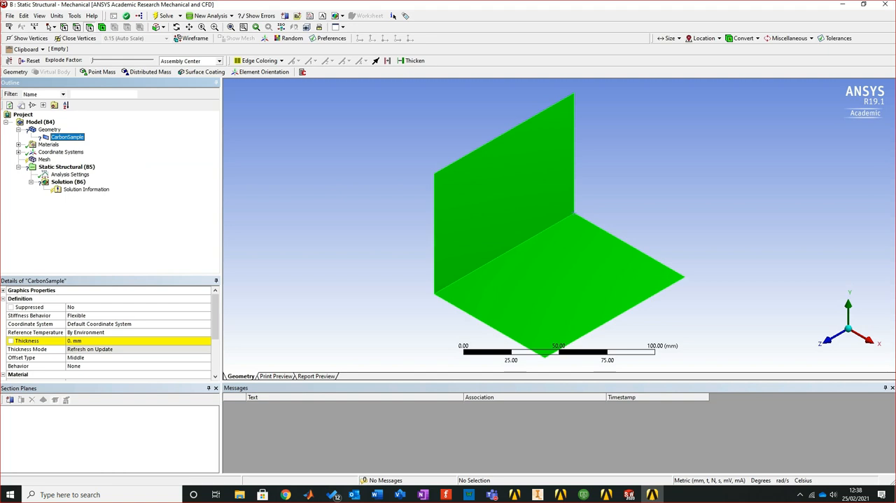
scroll(108, 333, down, 2)
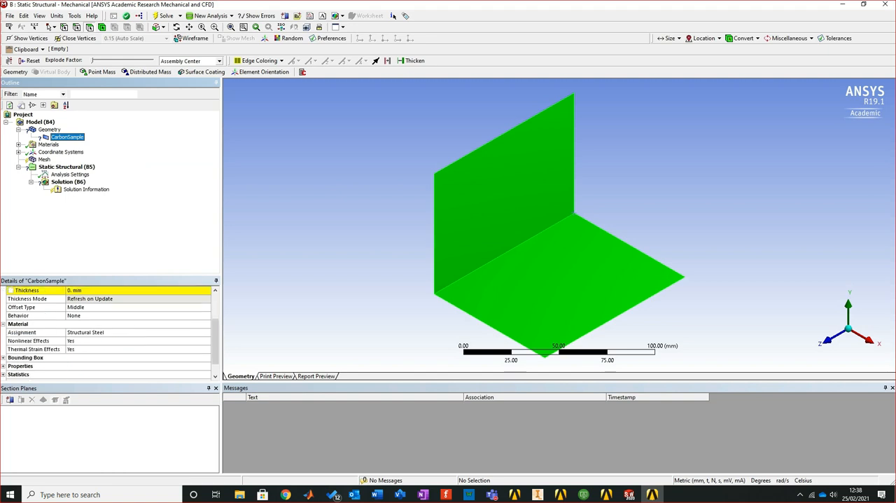
scroll(109, 333, up, 2)
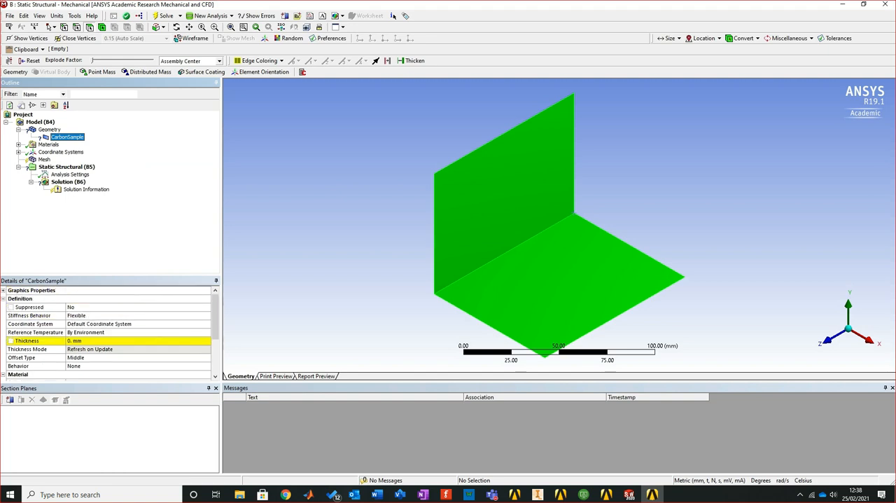
scroll(125, 332, down, 2)
click(126, 332)
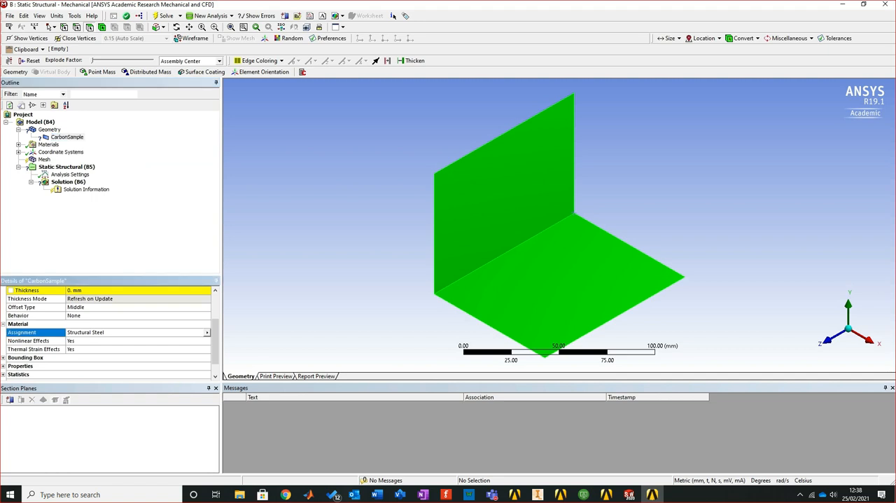
click(206, 332)
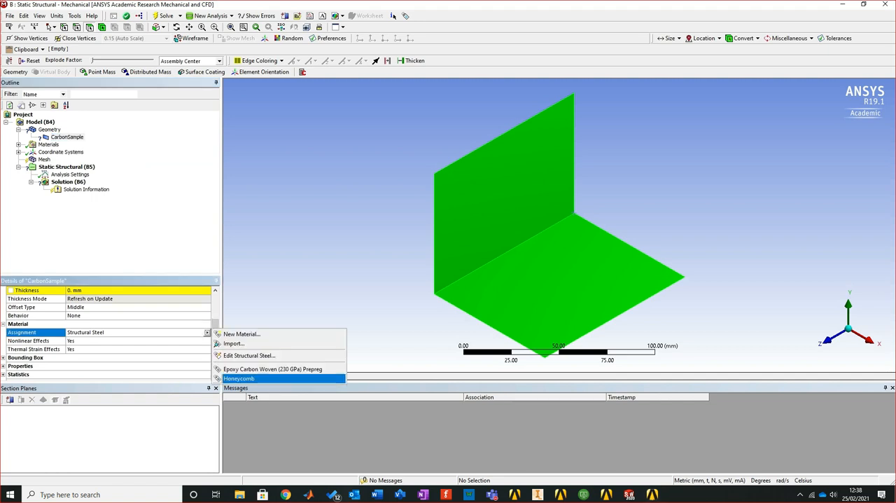
click(272, 369)
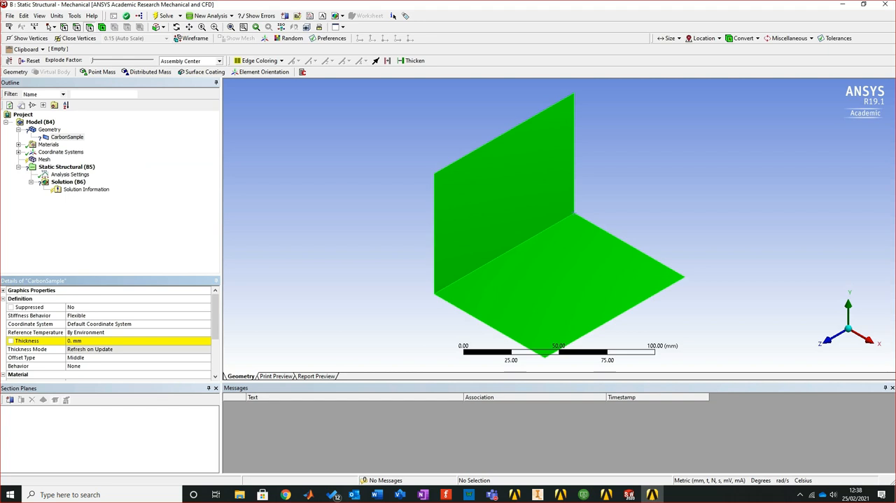
Insert a Layered Section under Geometry and scope it to the vertical face of the L-shaped surface
click(50, 130)
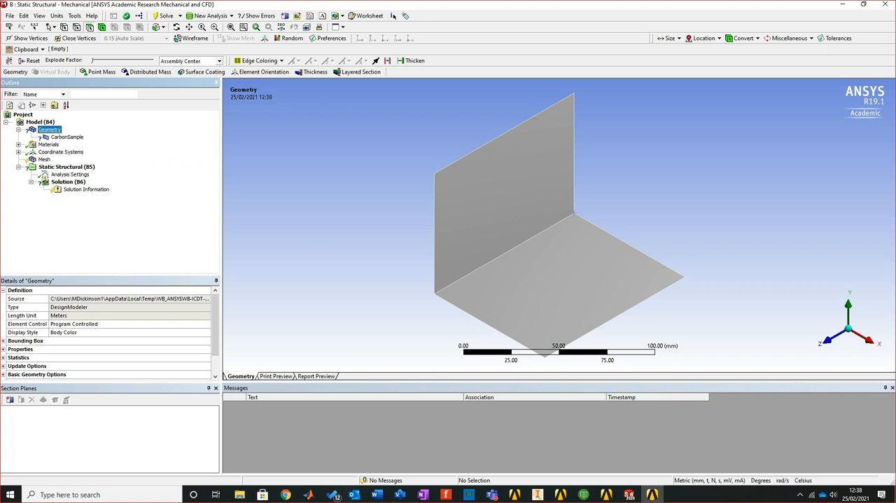
right_click(54, 129)
mouse_move(91, 133)
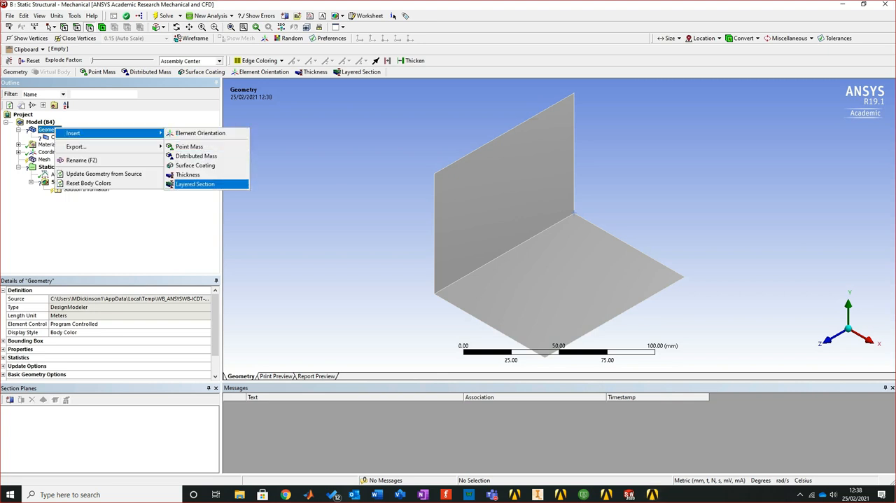
click(199, 183)
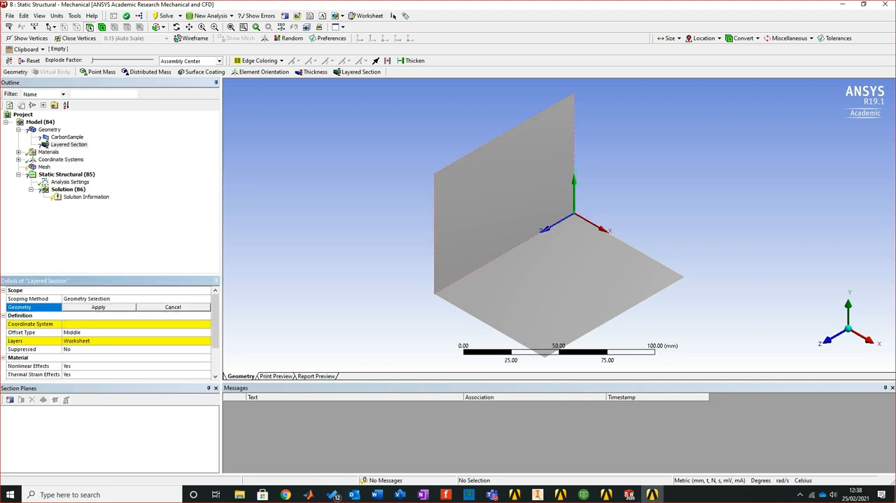
click(499, 198)
click(98, 307)
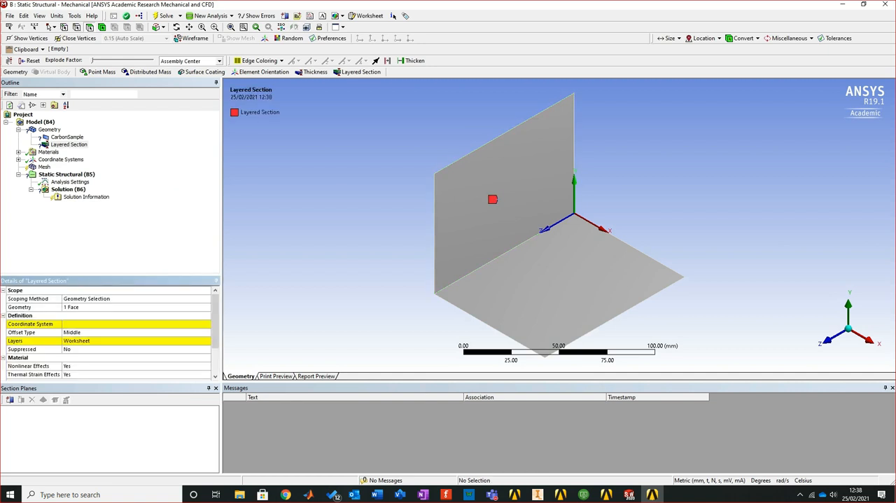
Set the layered section's coordinate system to Body Coordinate System and its offset type to Top
click(135, 324)
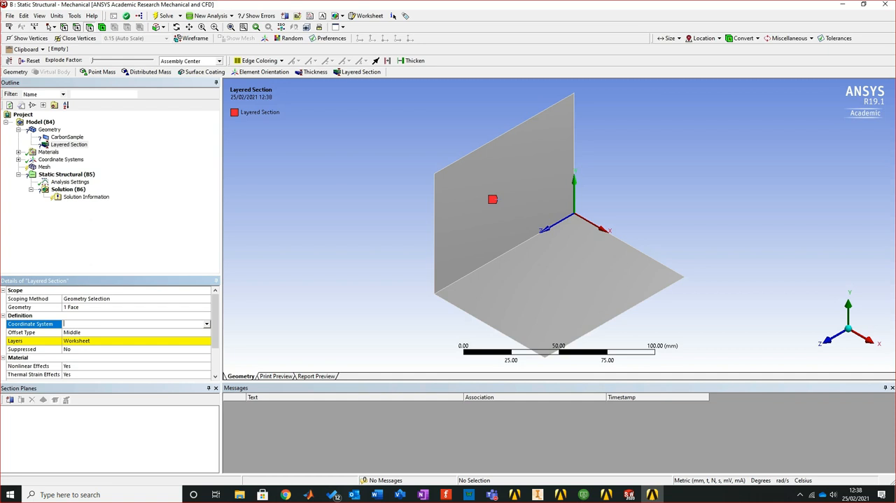
click(206, 324)
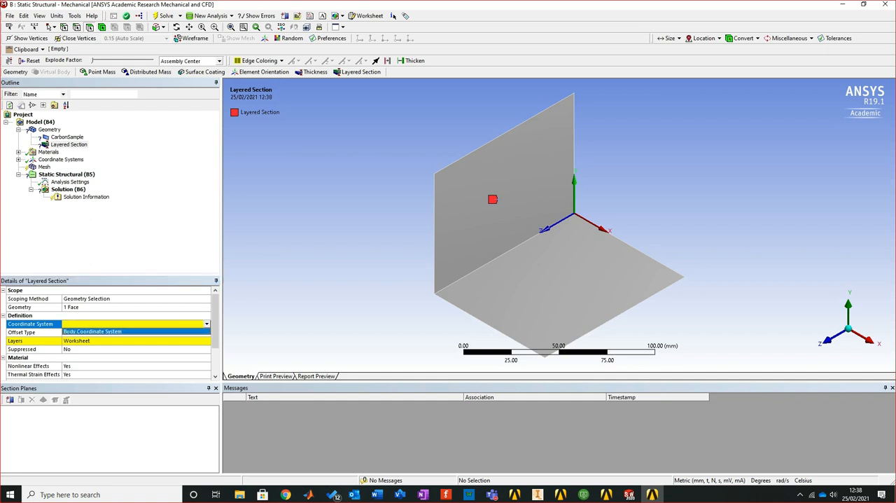
click(136, 331)
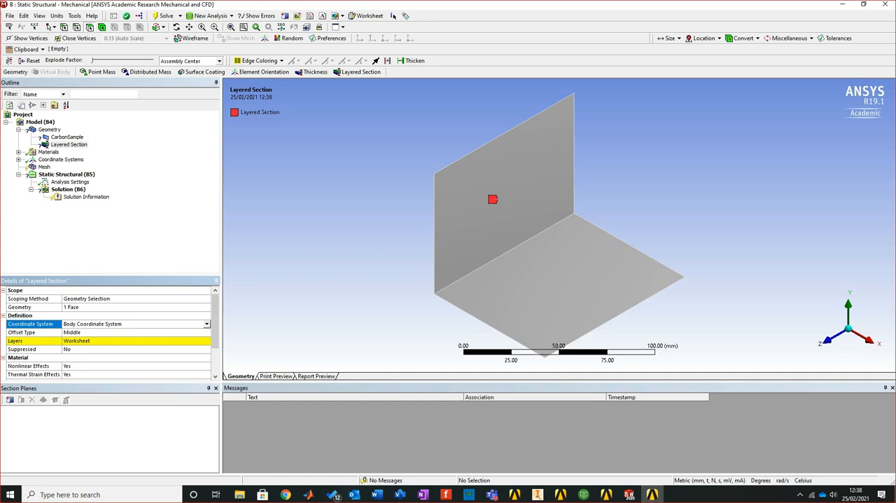
click(133, 332)
click(207, 332)
click(126, 340)
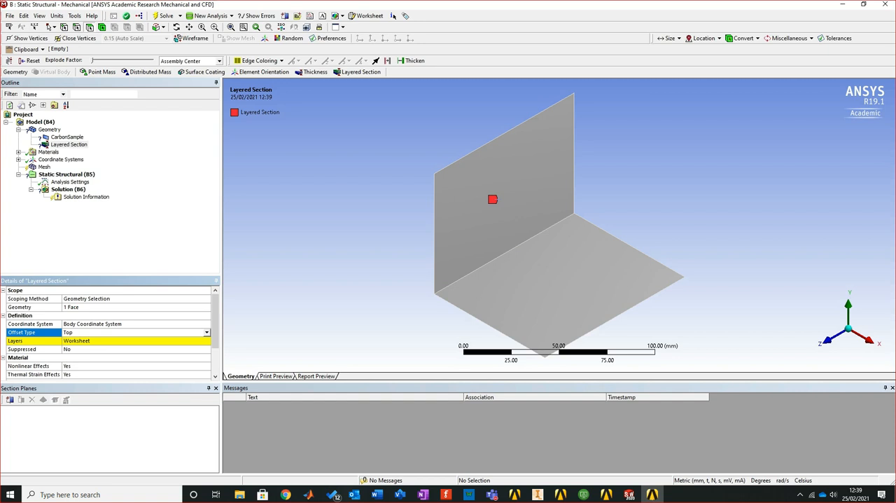
Open the layered section's layers worksheet and add five layers to the stack
click(112, 341)
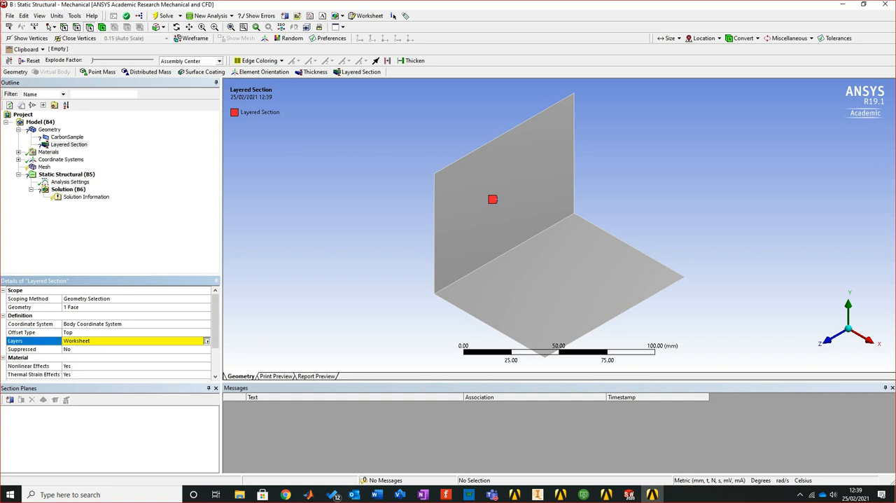
click(207, 341)
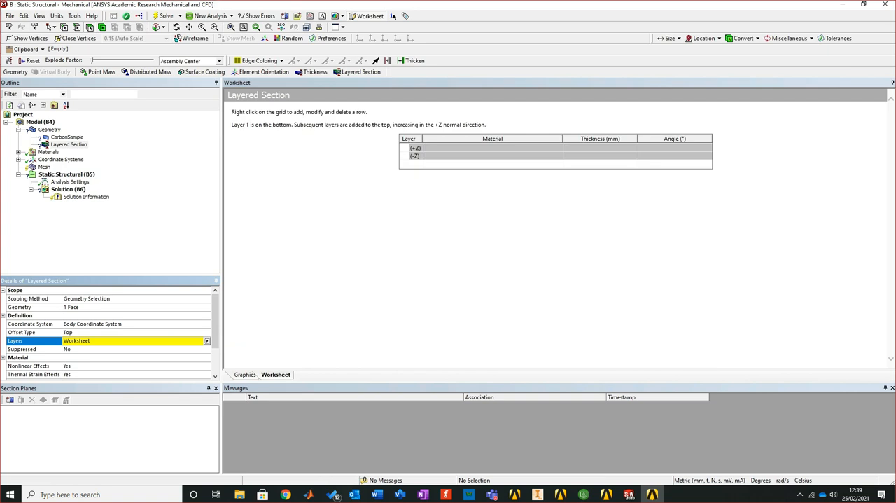
right_click(454, 166)
click(474, 170)
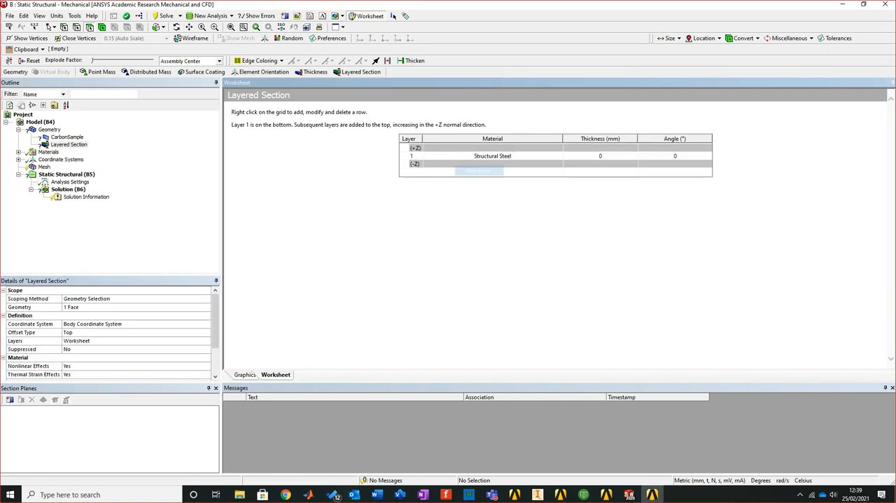
right_click(454, 174)
click(483, 179)
right_click(460, 180)
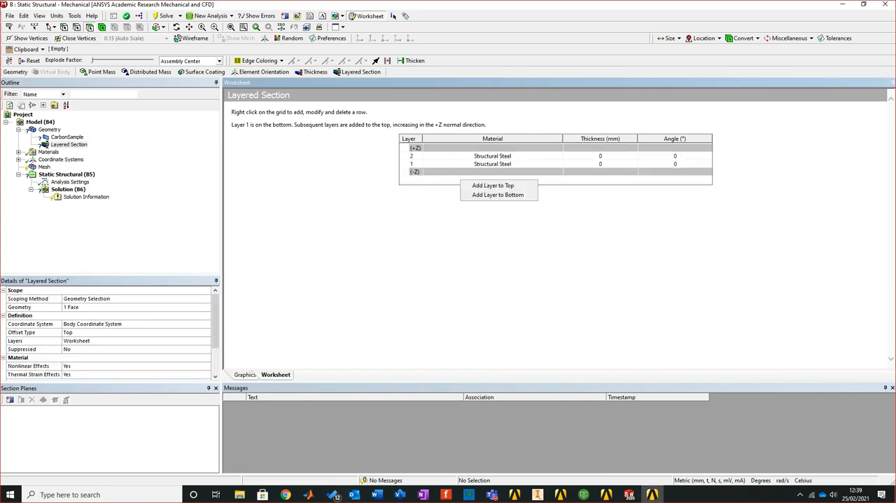
click(490, 185)
right_click(464, 189)
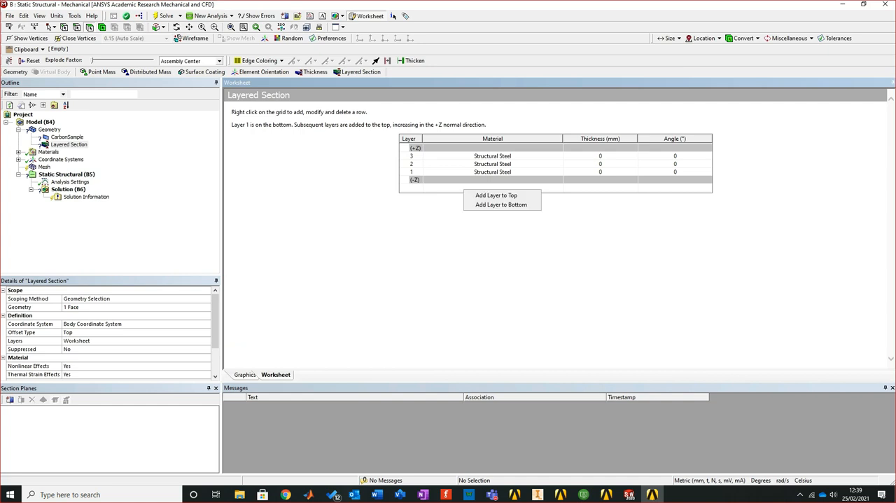
click(494, 195)
right_click(471, 198)
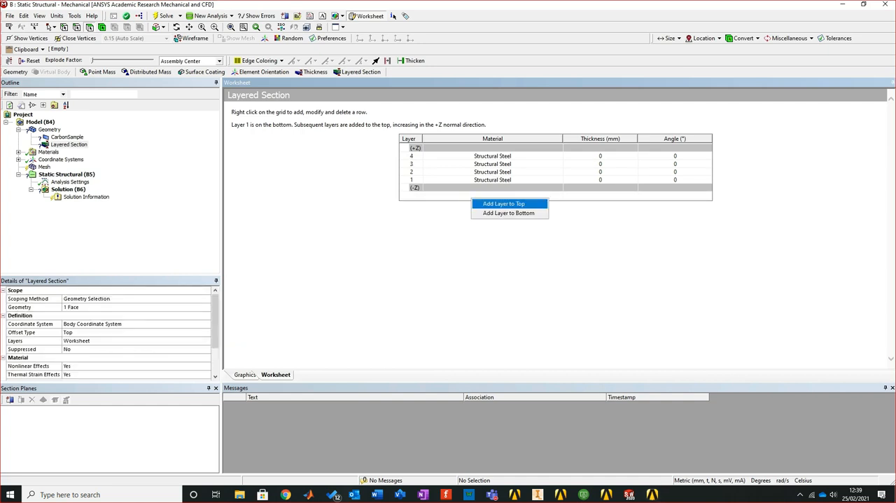
click(498, 203)
Set the material of layers 5 and 4 to Epoxy Carbon Woven (230 GPa) Prepreg
click(493, 156)
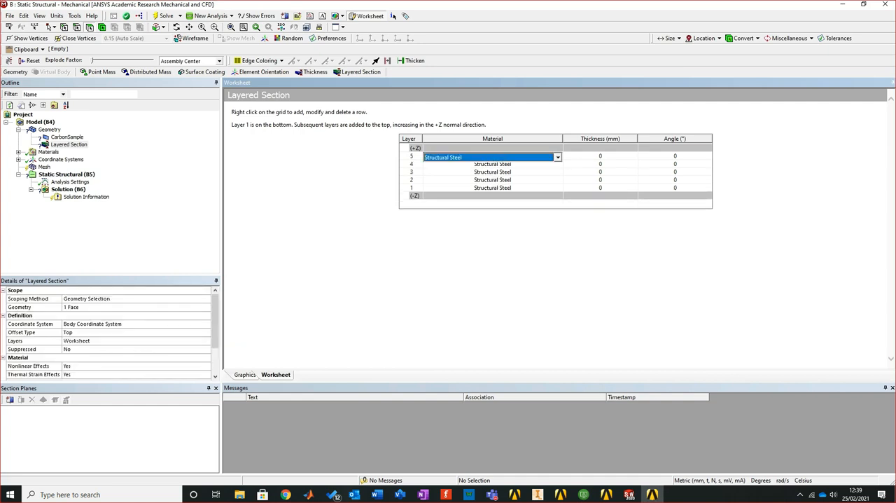
click(558, 157)
click(493, 173)
click(493, 163)
click(493, 164)
click(558, 164)
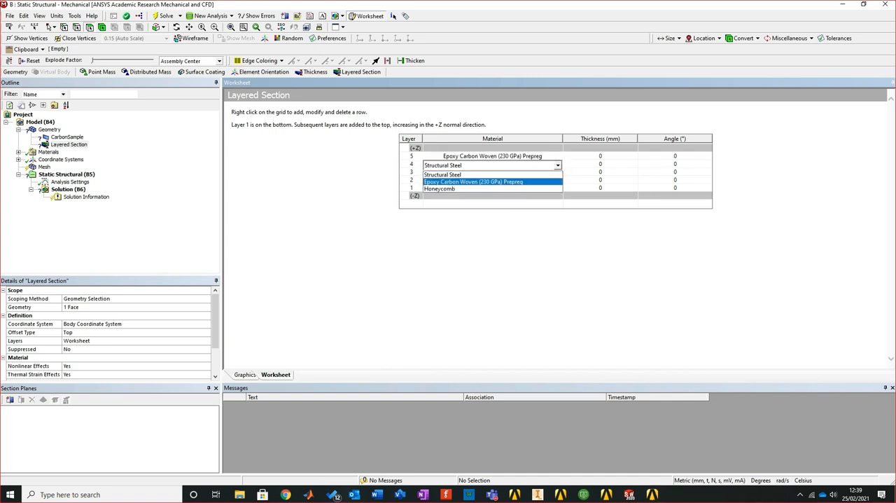
click(493, 179)
Set the material of layer 3 to Honeycomb and of layers 2 and 1 to Epoxy Carbon Woven (230 GPa) Prepreg
click(492, 172)
click(558, 173)
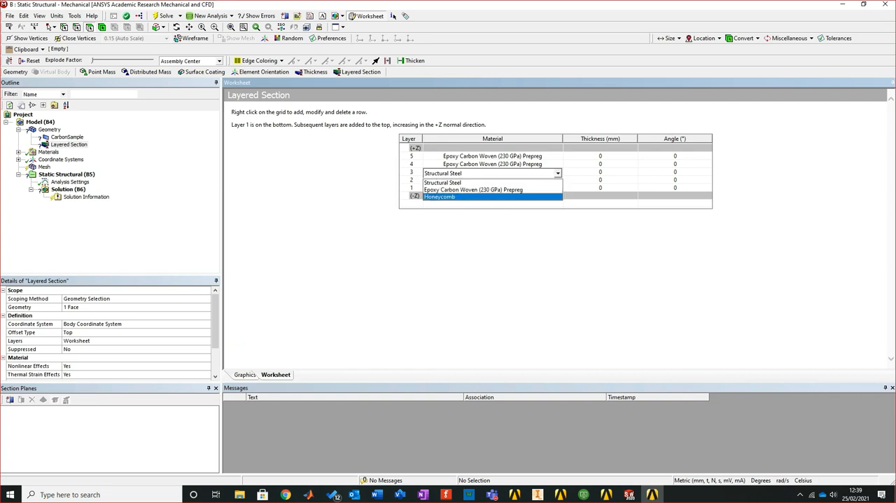
click(440, 196)
click(492, 180)
click(558, 182)
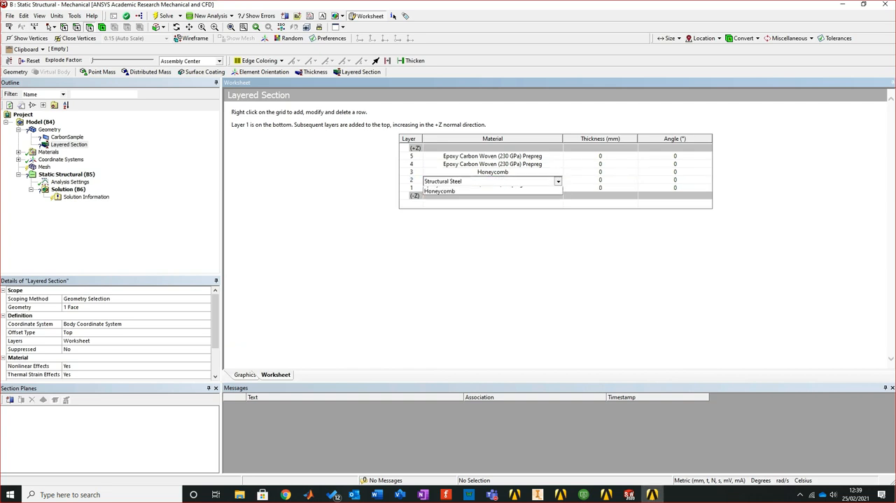
click(473, 197)
click(493, 188)
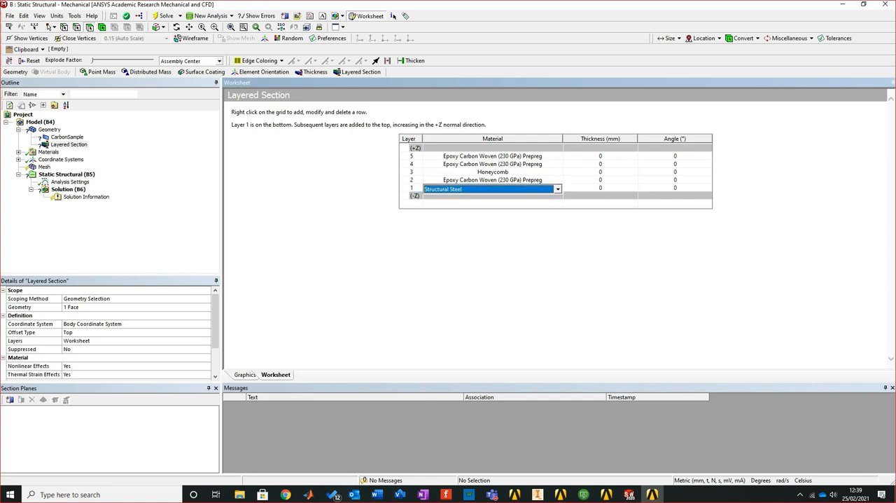
click(558, 189)
click(473, 206)
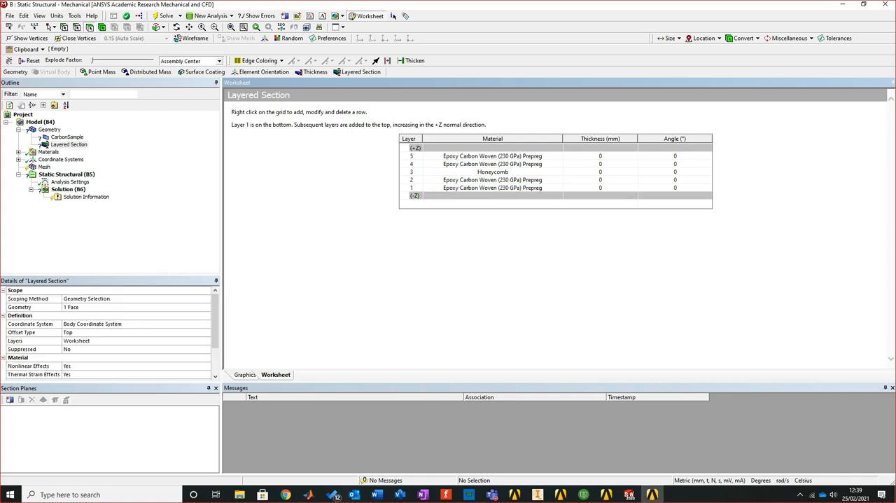
click(599, 156)
text(90)
key(Escape)
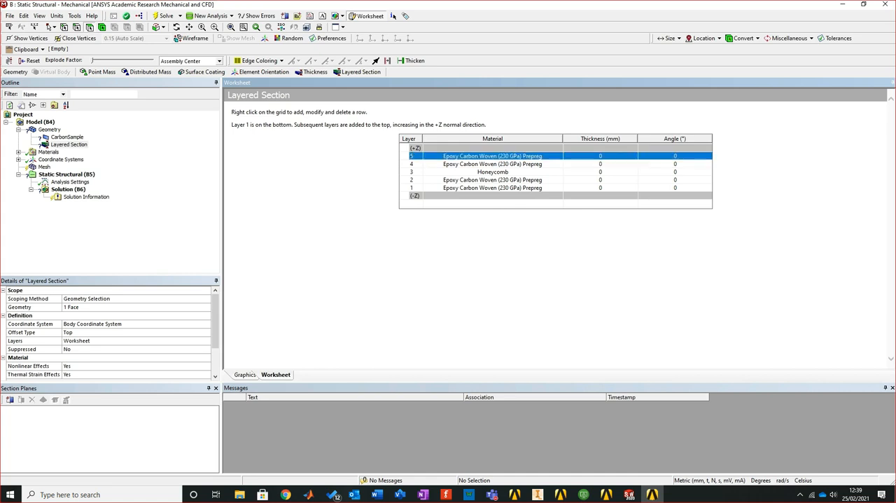
Set the layer angles to 90° for layers 5 and 1 and 45° for layers 4 and 2
click(674, 156)
text(90)
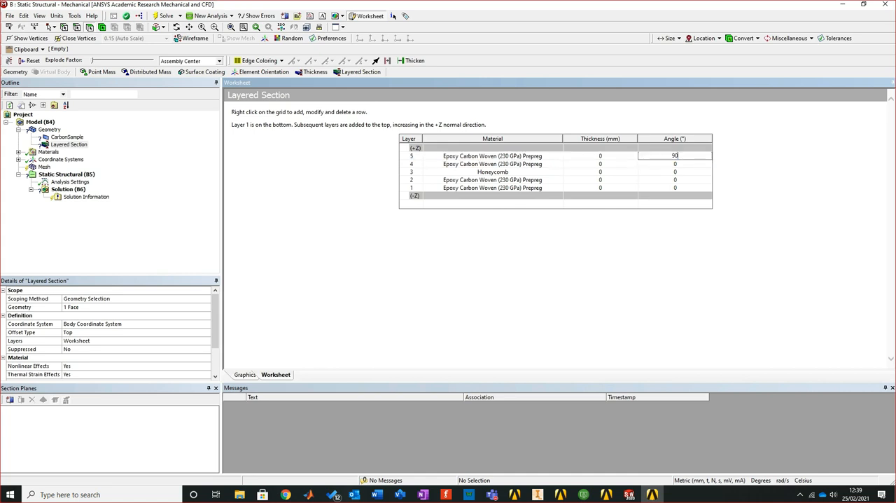
key(Return)
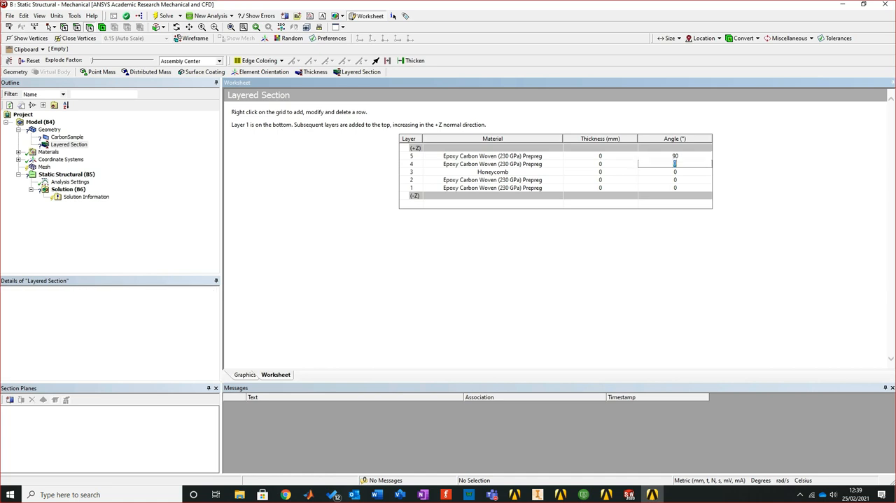
text(40)
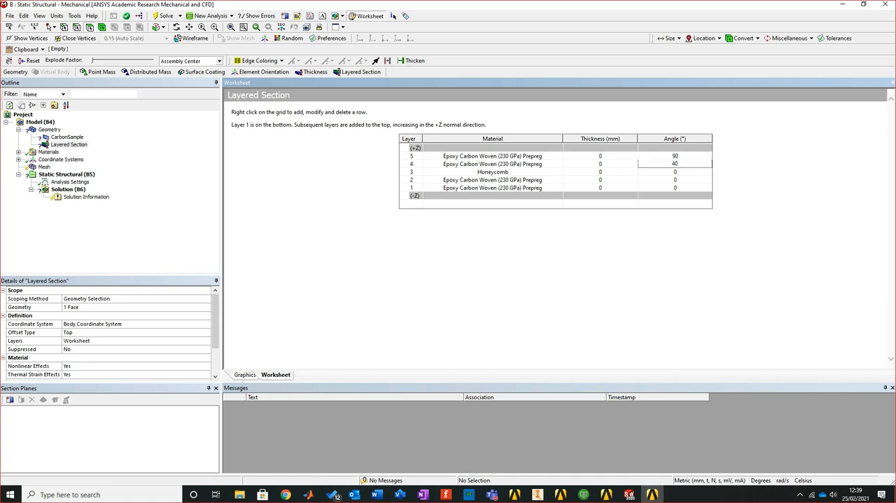
key(BackSpace)
text(5)
click(675, 179)
text(45)
click(675, 188)
text(90)
key(Return)
Set the thickness of the four carbon prepreg layers 5, 4, 2 and 1 to 0.001 mm
click(600, 156)
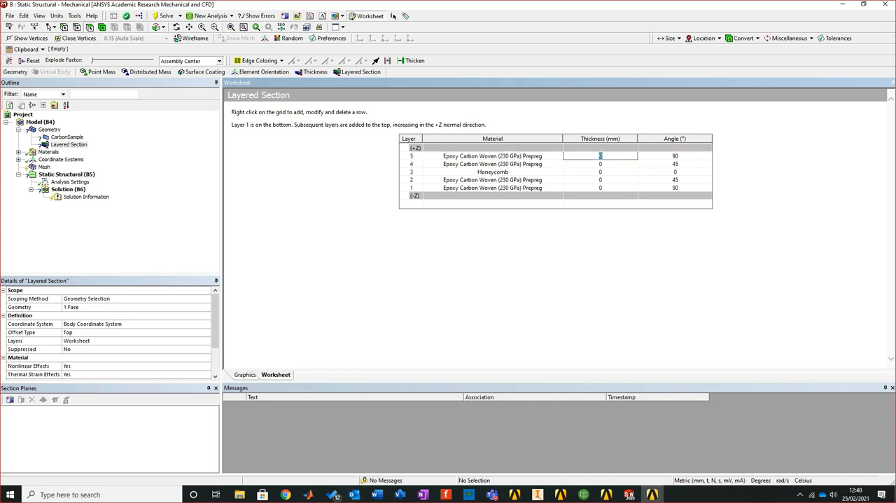
text(0.001)
key(shift+Left)
key(shift+Left)
key(shift+Left)
key(shift+Left)
key(shift+Left)
key(Return)
text(0.001)
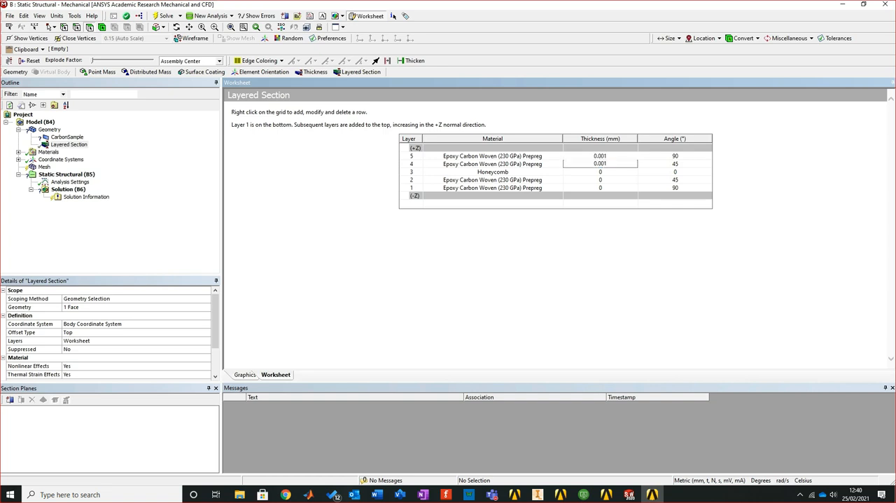
key(Return)
key(Return)
text(0.001)
key(Return)
text(0.001)
Set the thickness of the Honeycomb layer 3 to 0.02 mm
click(599, 171)
text(0.001)
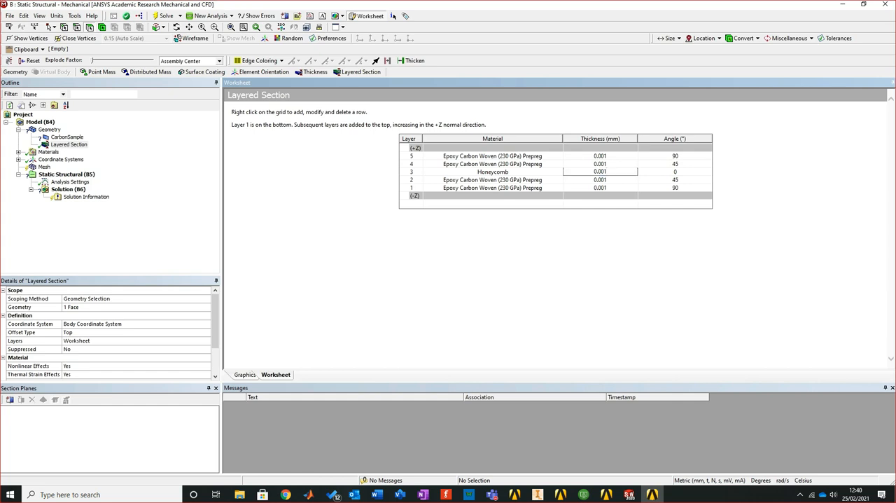
key(Left)
key(BackSpace)
key(Delete)
text(2)
key(Return)
Insert a second Layered Section under Geometry and scope it to the horizontal face of the L-shaped surface
click(50, 129)
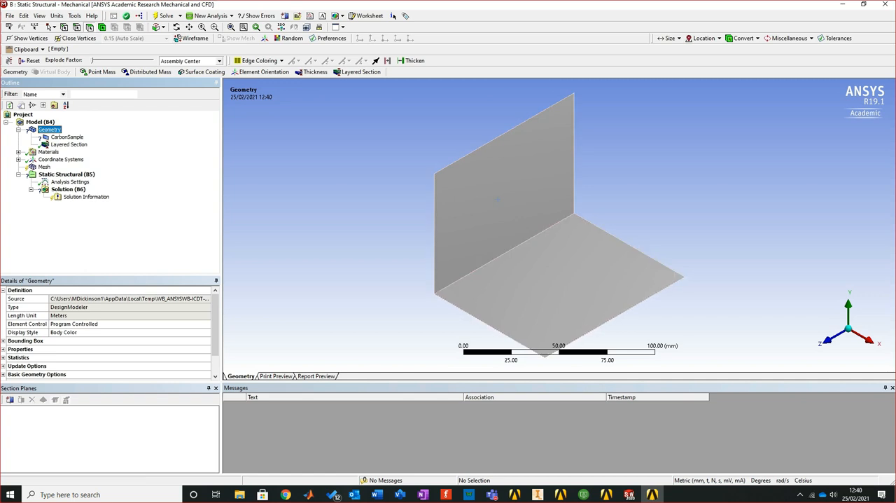
right_click(53, 130)
mouse_move(84, 136)
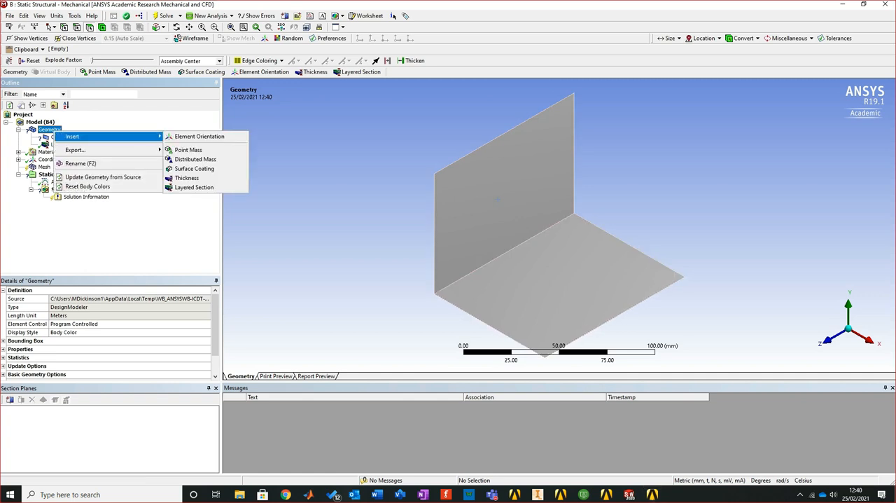
click(194, 187)
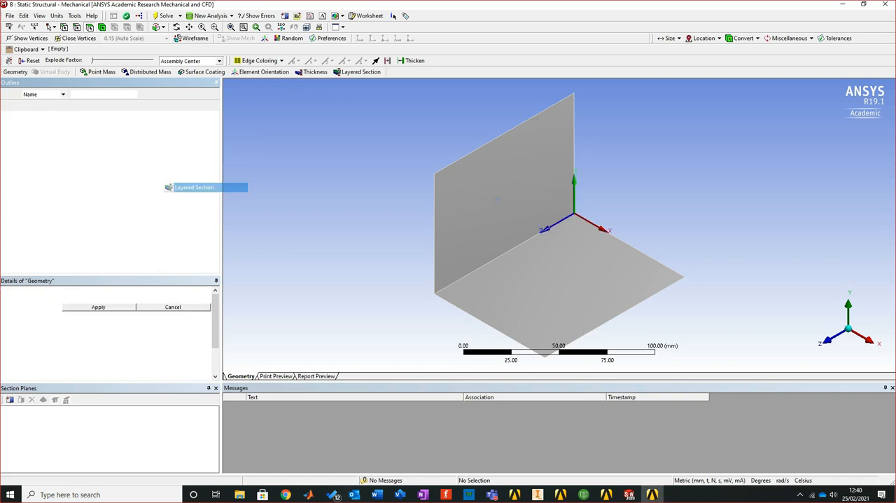
click(573, 275)
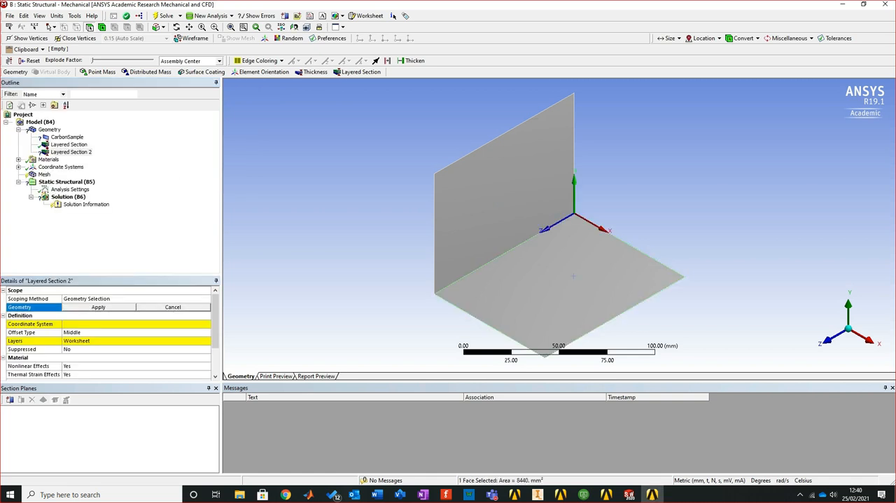
click(98, 307)
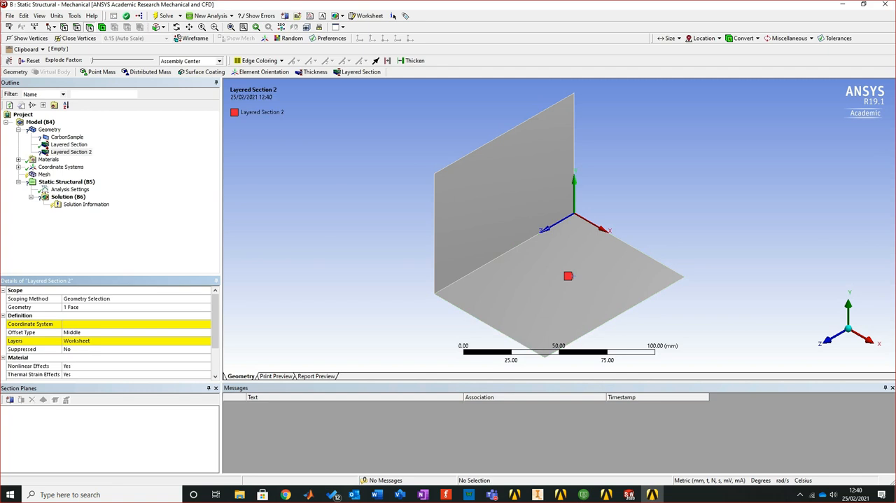
Set the second layered section's coordinate system to Body Coordinate System and its offset type to Top
click(206, 324)
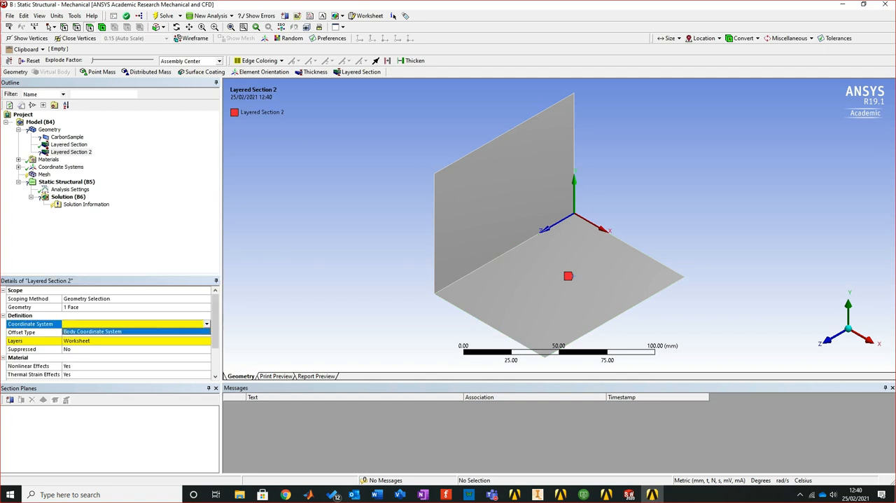
key(Return)
click(136, 333)
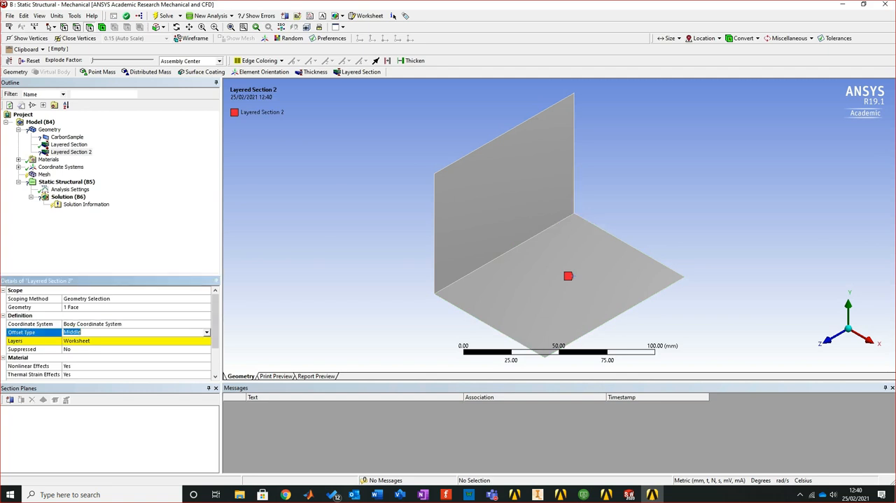
click(206, 332)
click(136, 340)
Open the second layered section's layers worksheet and add three layers to the stack
click(136, 341)
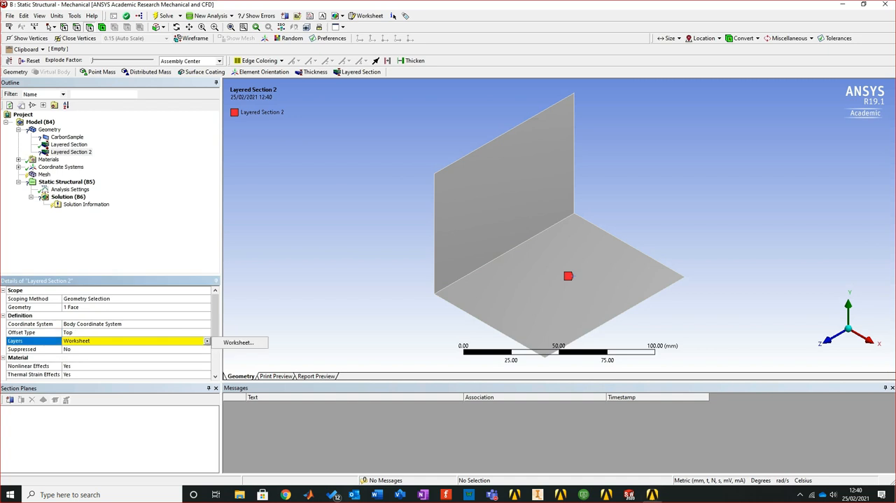
click(207, 340)
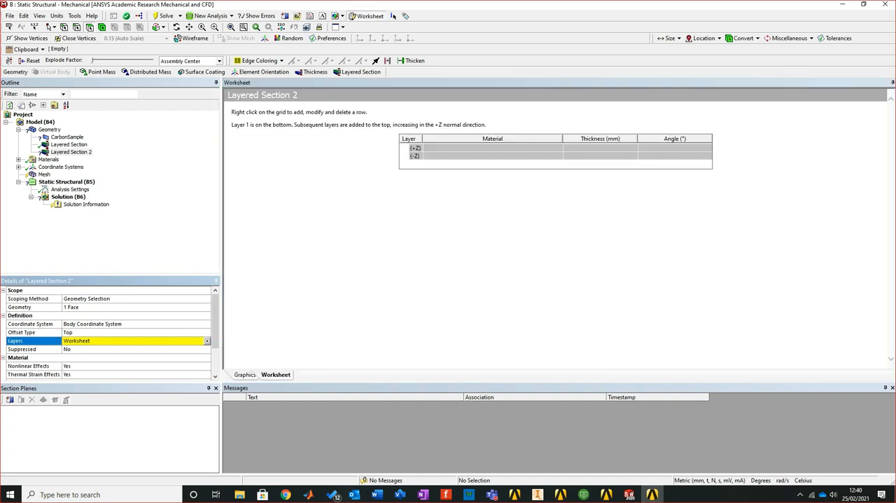
right_click(457, 165)
click(480, 171)
right_click(469, 170)
click(500, 177)
right_click(485, 181)
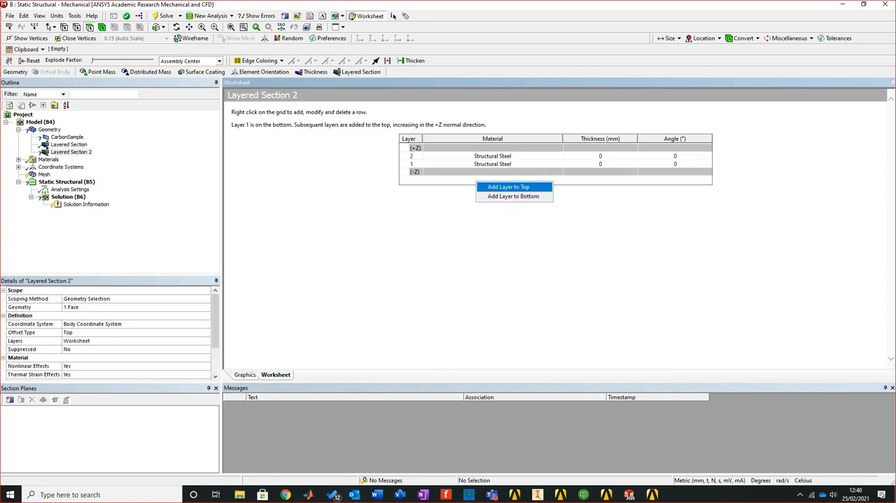
click(507, 187)
Assign Epoxy Carbon Woven (230 GPa) Prepreg to layers 3 and 1 and Honeycomb to layer 2 of the second section
click(505, 157)
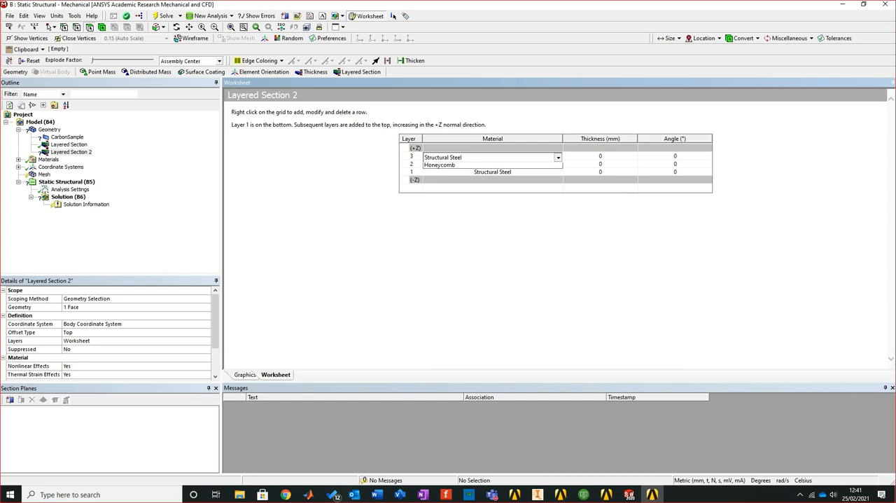
click(558, 157)
click(474, 174)
click(505, 165)
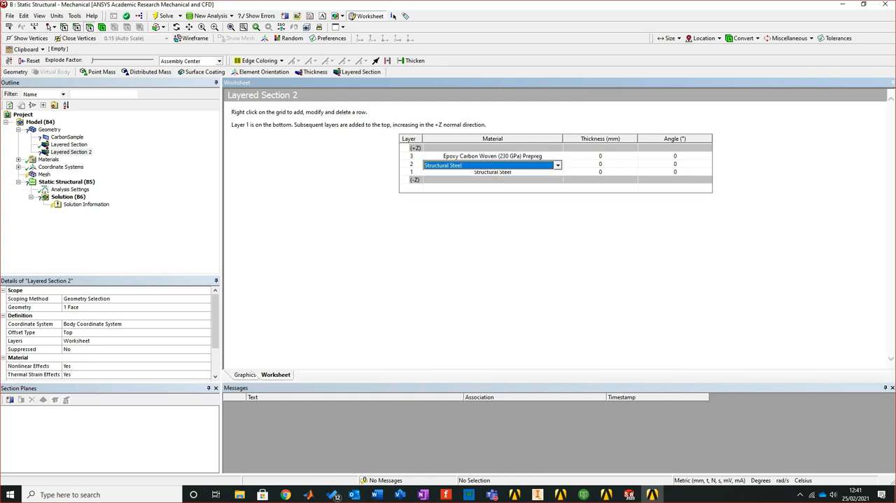
click(558, 165)
click(439, 181)
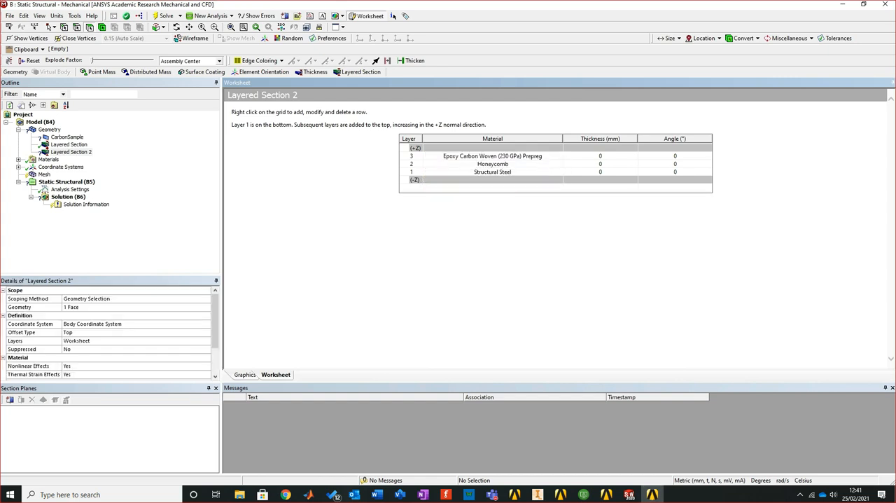
click(501, 172)
click(558, 173)
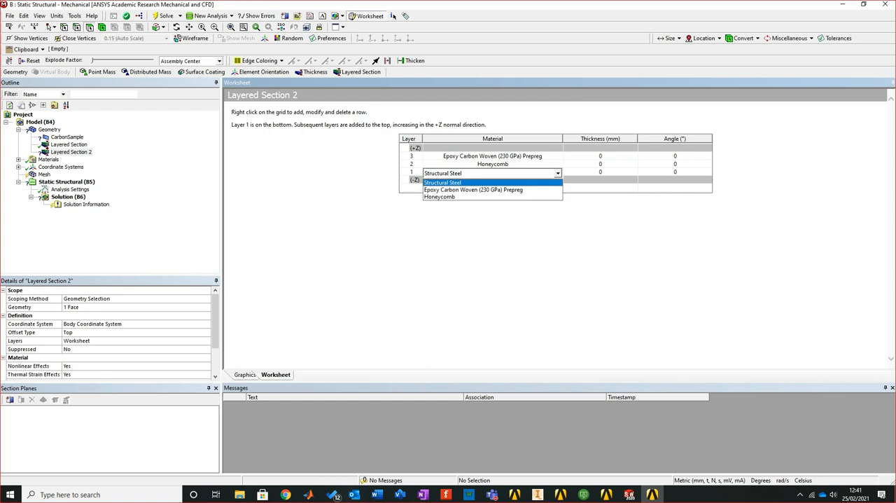
click(490, 187)
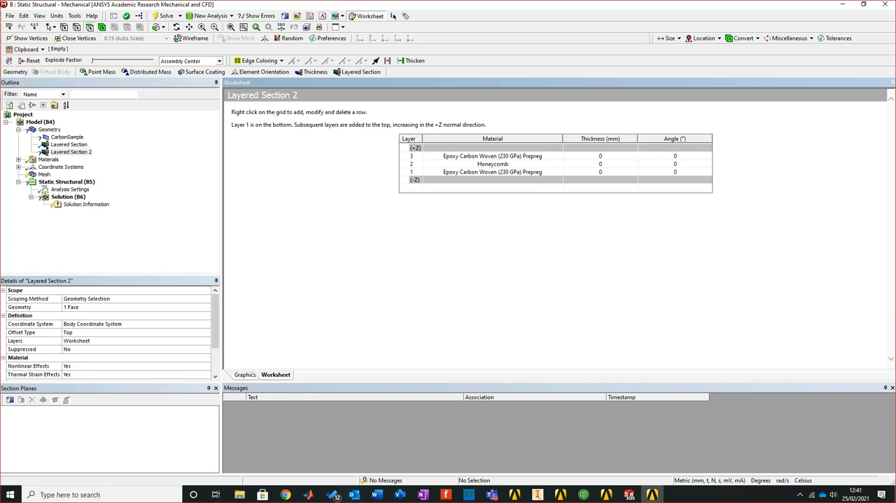
Set the second section's layer thicknesses to 0.001 mm for layers 3 and 1 and 0.02 mm for layer 2
click(600, 157)
text(0.001)
key(Return)
key(ctrl+c)
click(600, 171)
key(ctrl+v)
click(599, 164)
text(0.02)
key(Return)
Set the thickness of the CarbonSample surface body to 0.0001 mm
click(67, 137)
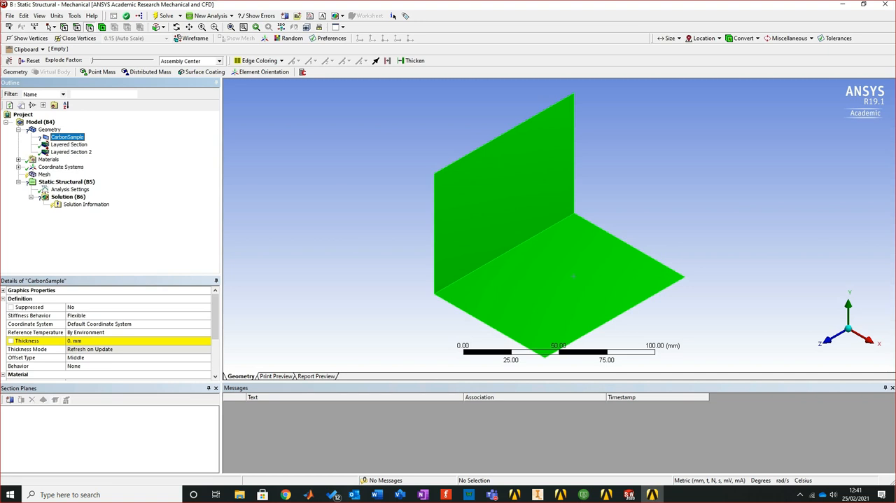
click(98, 340)
text(0.)
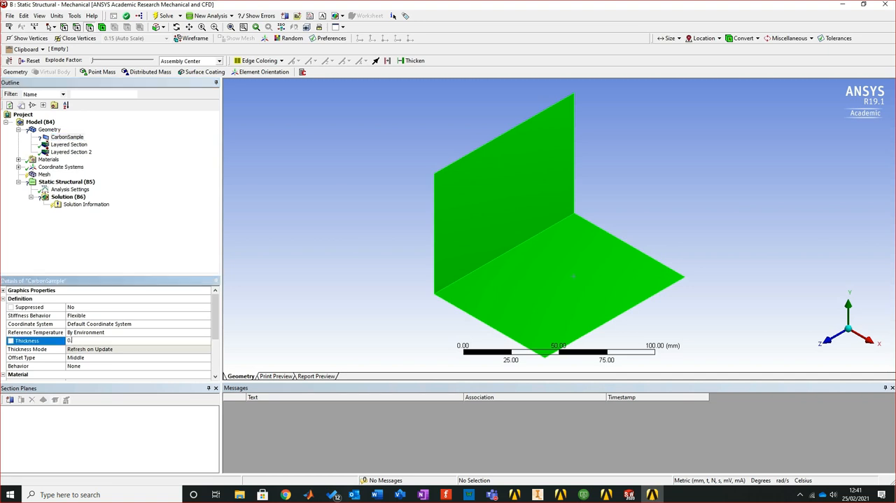
text(0001)
key(Return)
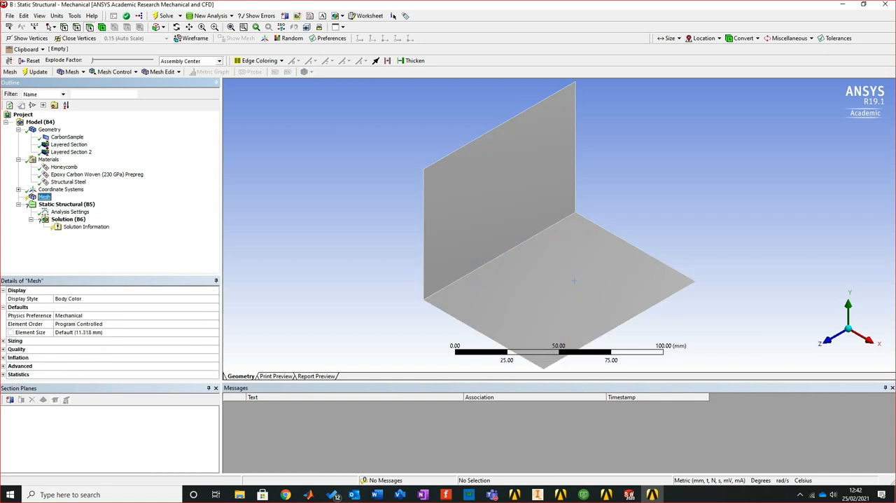
Generate the mesh with the default element size and examine the meshed shell's edge close up
right_click(40, 195)
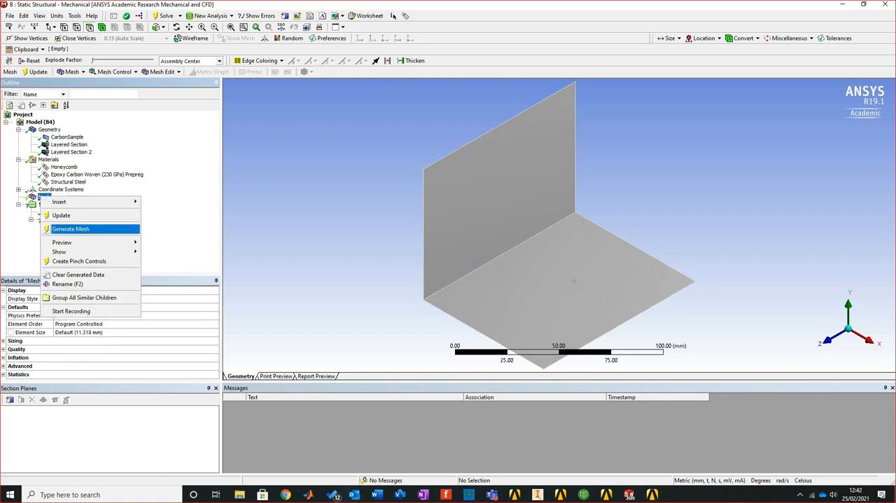
click(72, 229)
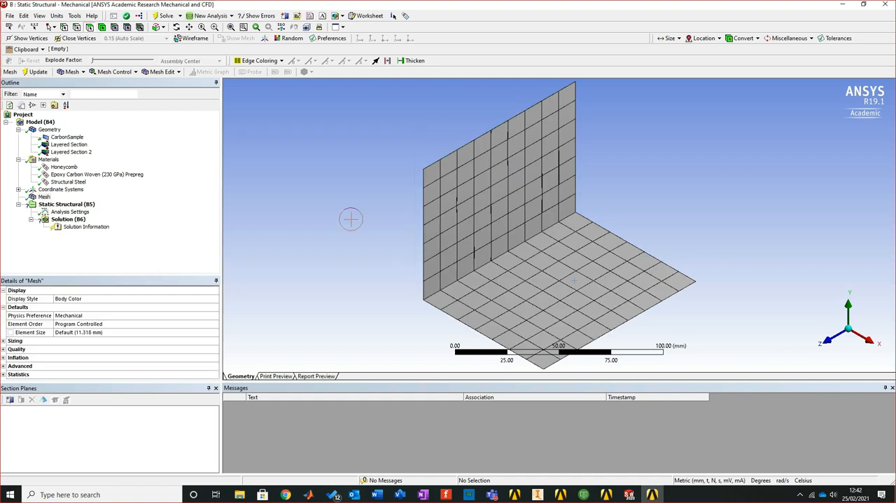
middle_drag(446, 244, 461, 232)
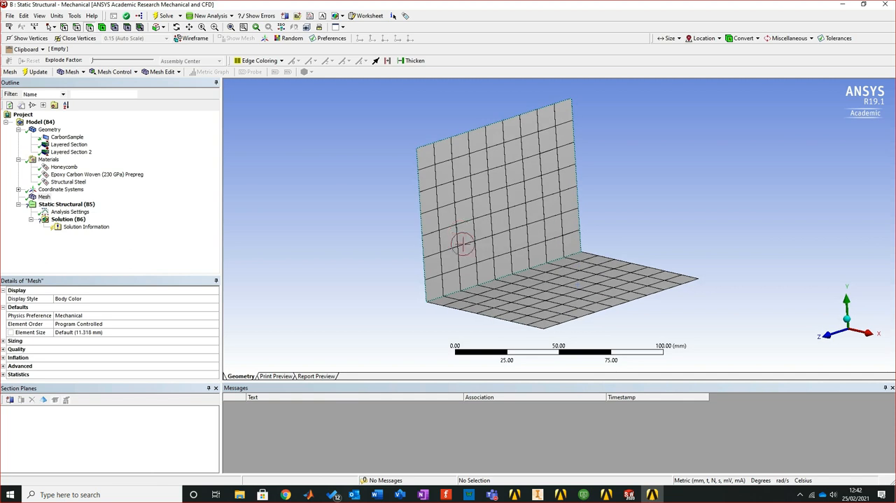
right_drag(415, 287, 503, 330)
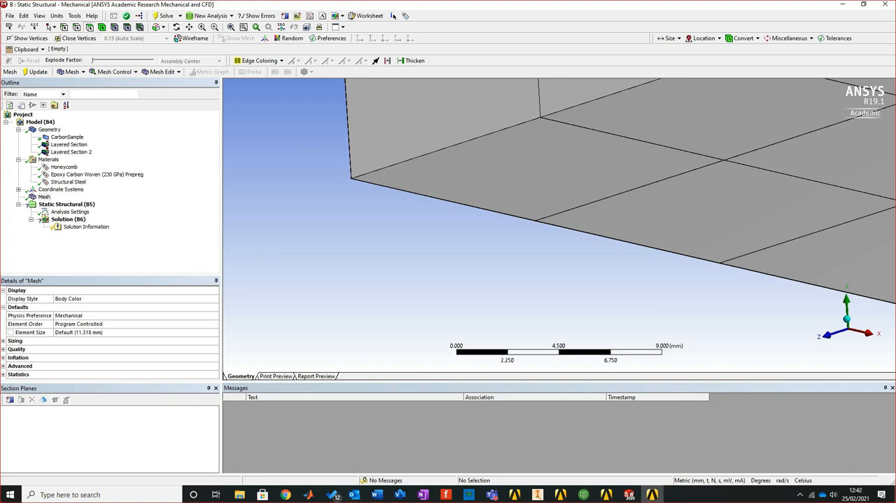
scroll(485, 136, up, 15)
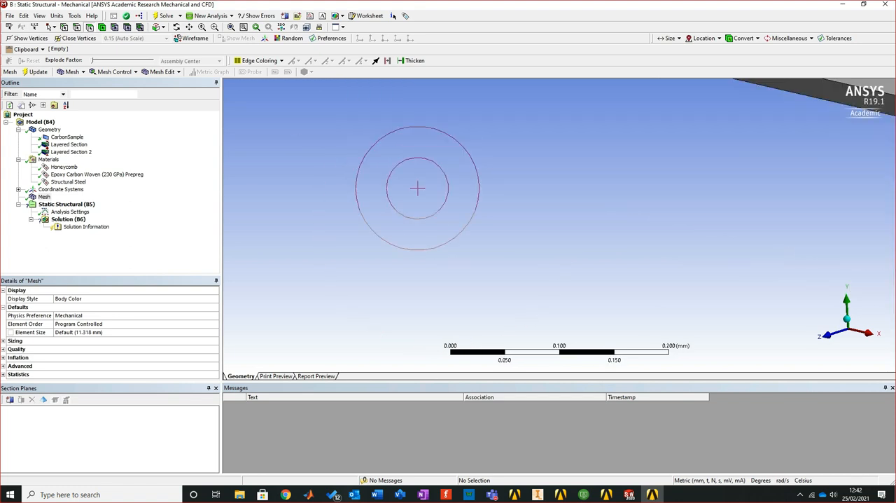
scroll(508, 168, down, 5)
scroll(506, 168, down, 10)
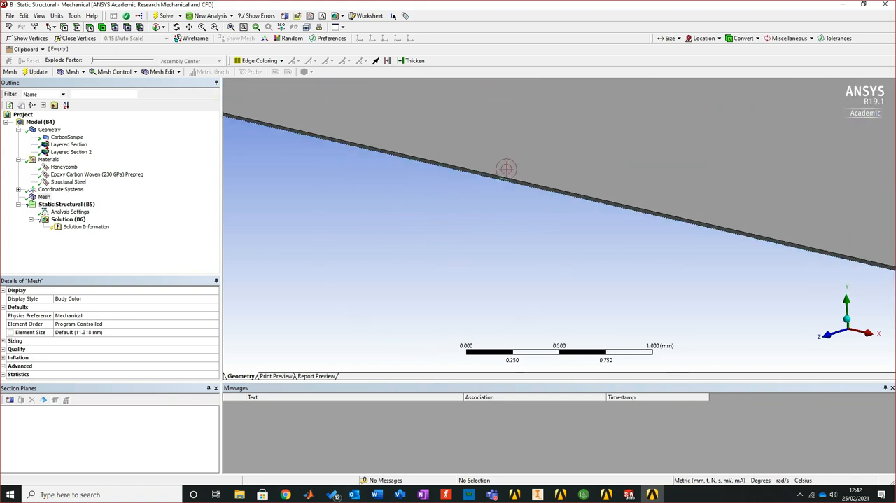
Review the whole meshed shell and the face scoped to the second layered section, and generate the mesh again
scroll(543, 170, down, 10)
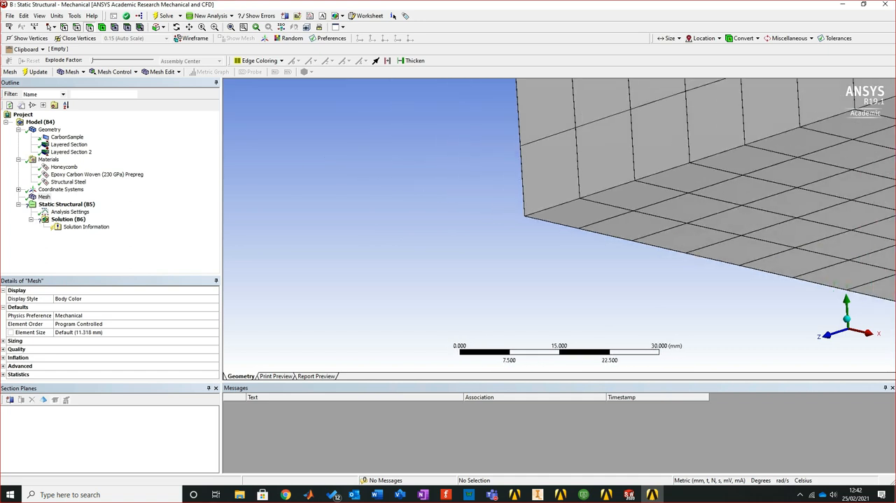
mouse_move(585, 170)
middle_down()
mouse_move(634, 156)
mouse_move(664, 174)
mouse_move(615, 158)
mouse_move(590, 184)
middle_up()
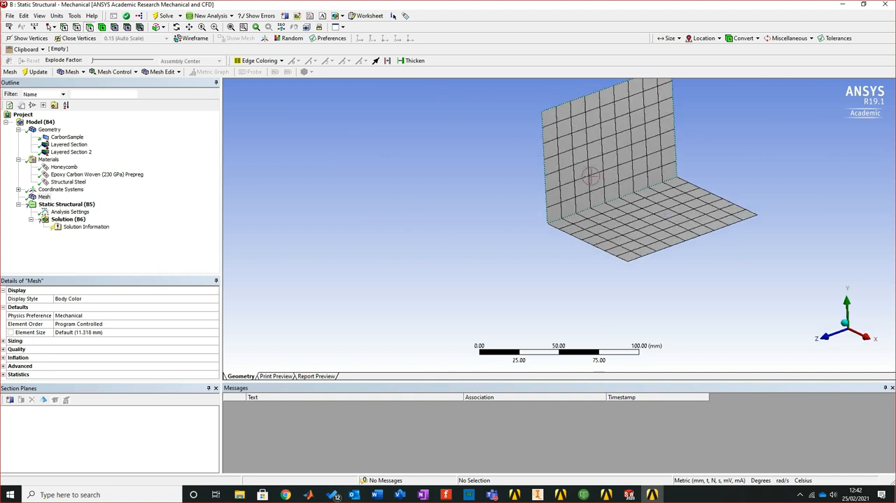
scroll(585, 178, down, 3)
drag(524, 99, 735, 284)
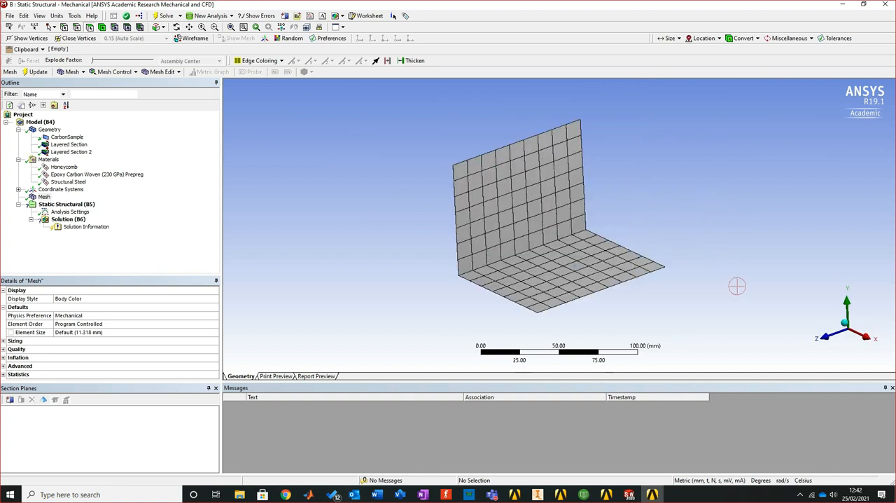
click(71, 152)
middle_drag(459, 212, 560, 233)
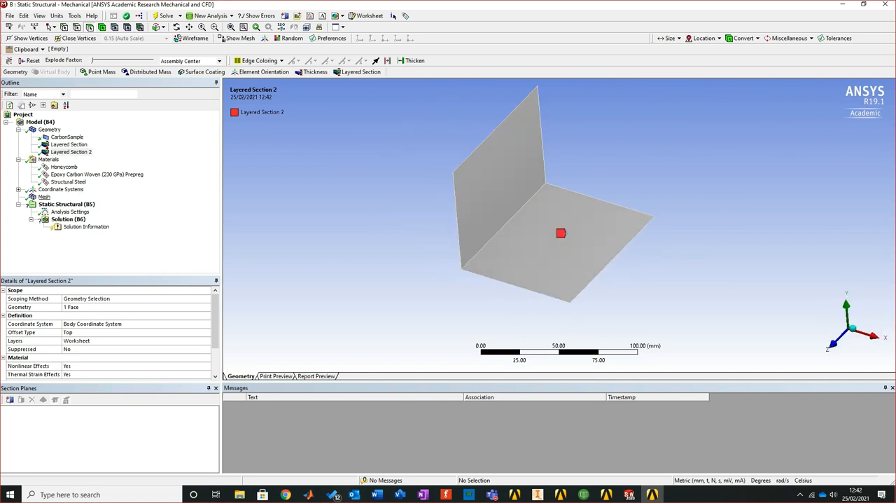
click(44, 196)
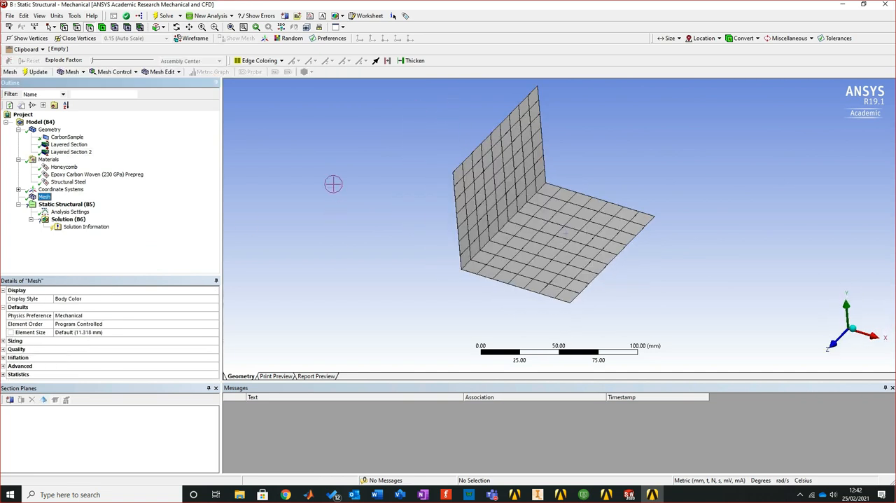
click(72, 72)
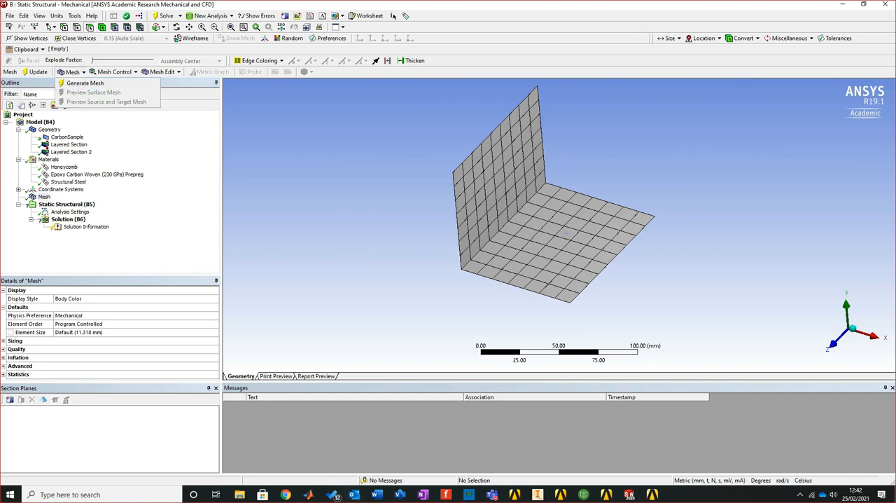
click(86, 83)
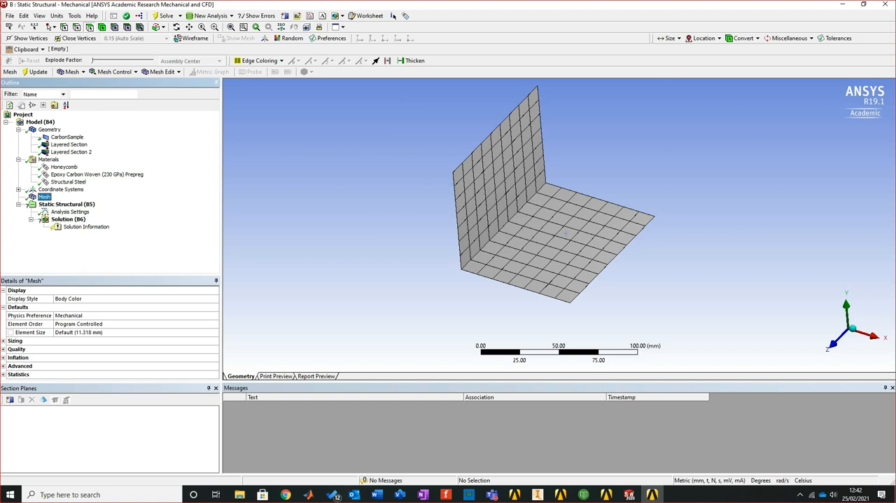
Add a fixed support on the two side edges of the L-shaped surface at its +Z end
click(66, 204)
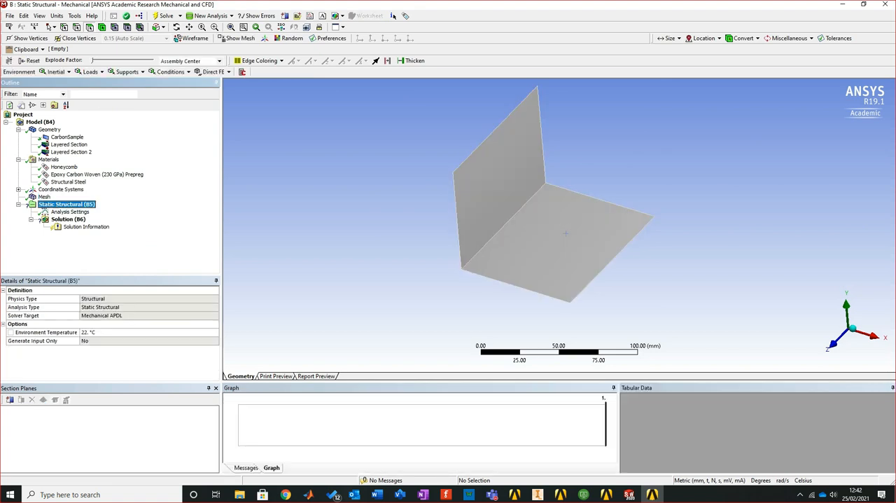
click(127, 72)
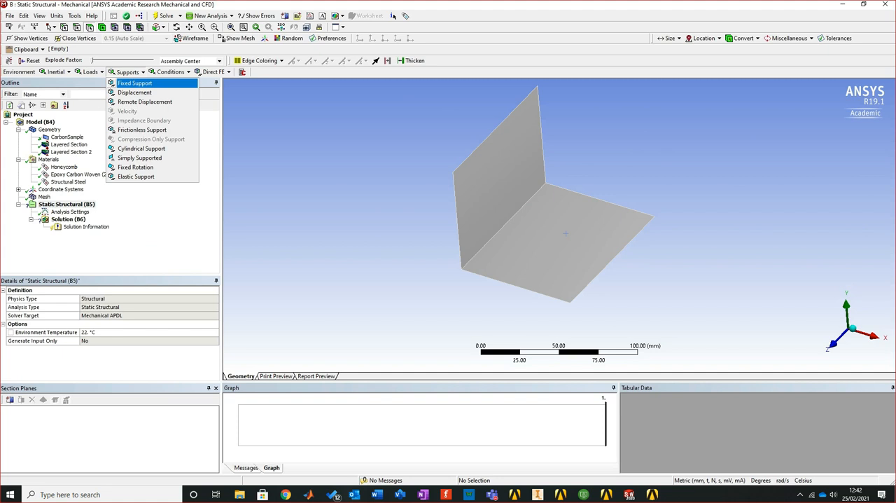
click(134, 82)
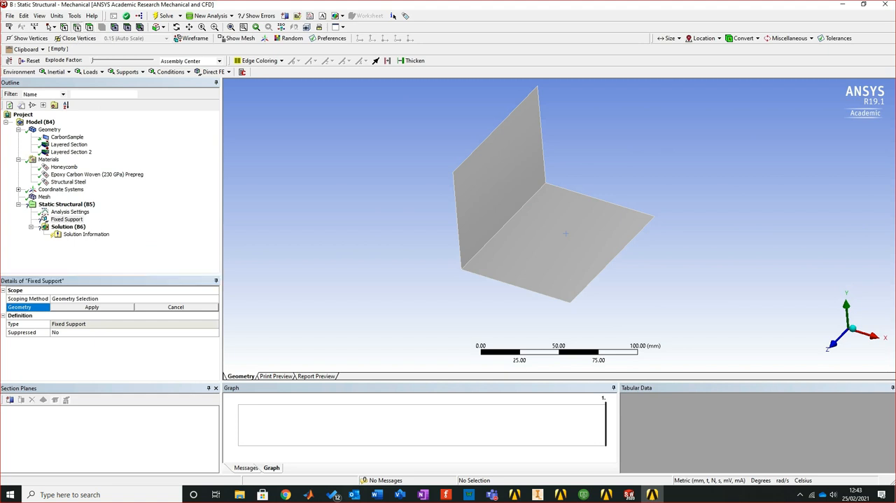
click(454, 223)
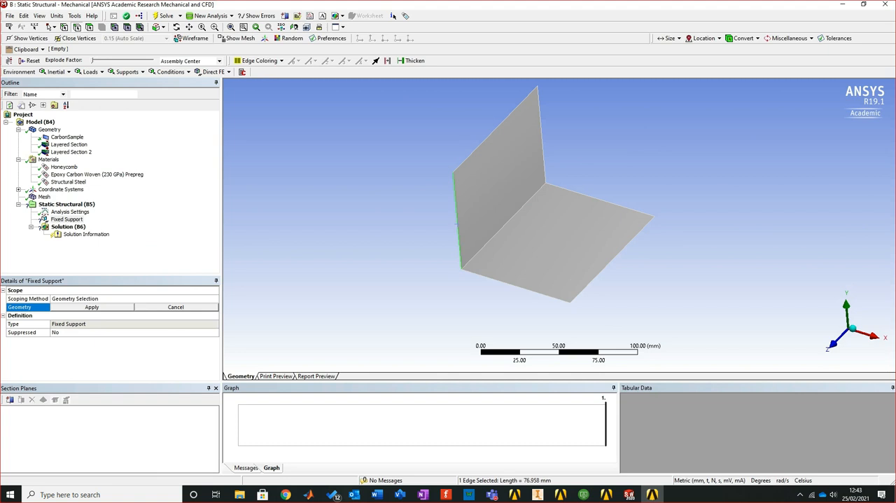
ctrl+click(490, 277)
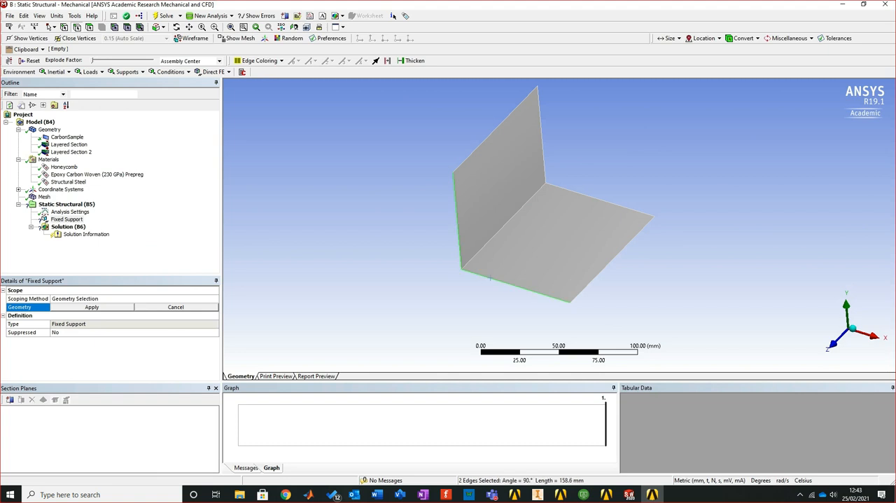
click(92, 306)
Insert a force in the Static Structural analysis, scoped to the two side edges at the -Z end opposite the support
middle_drag(550, 267, 503, 257)
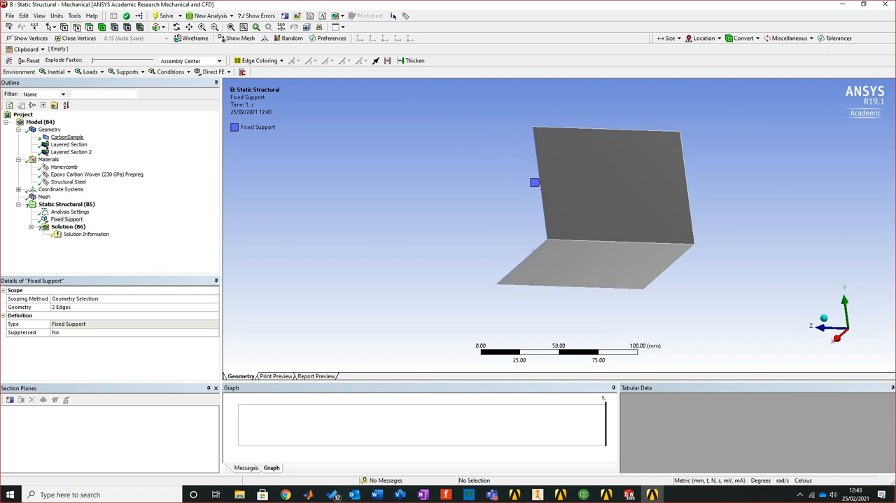
click(67, 136)
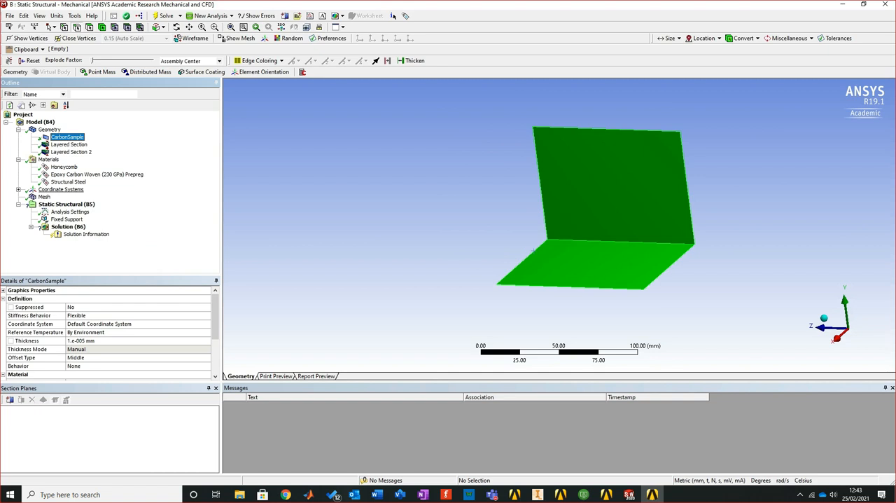
click(67, 203)
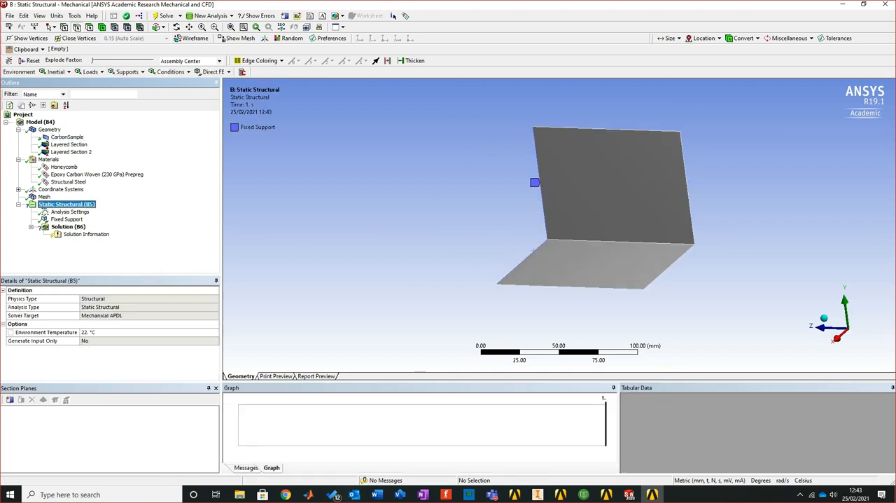
right_click(82, 204)
mouse_move(140, 210)
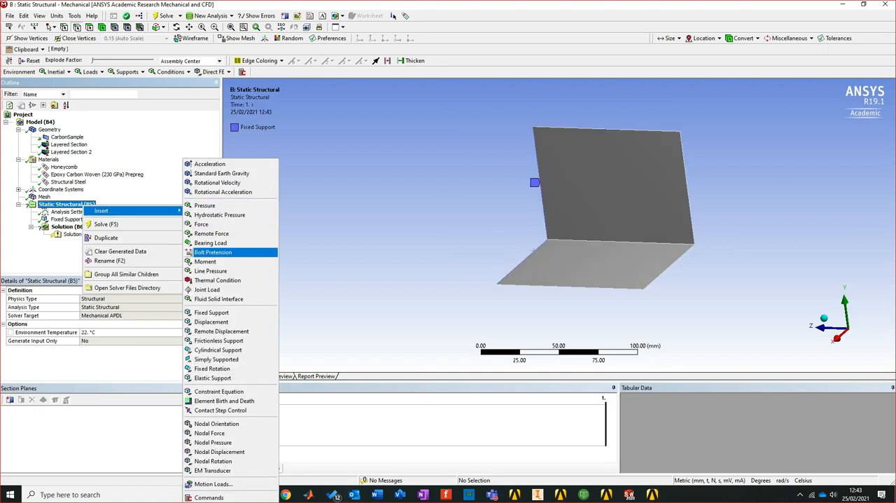
click(210, 224)
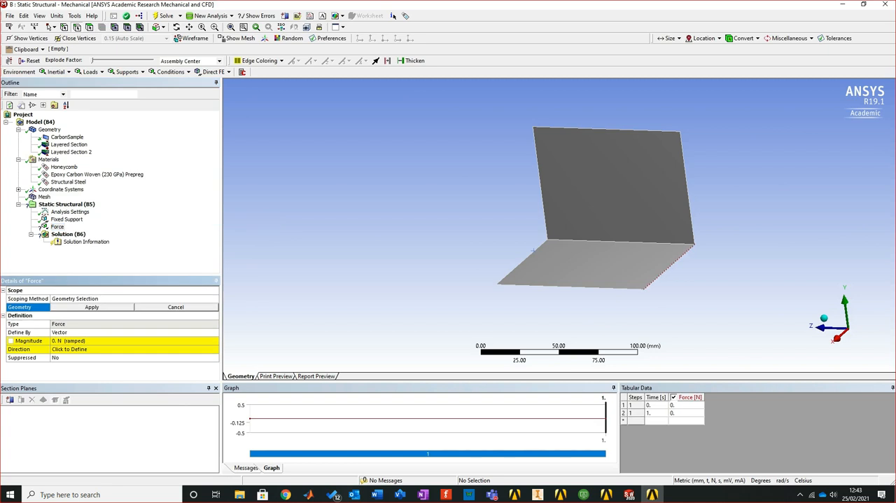
click(673, 262)
ctrl+click(692, 226)
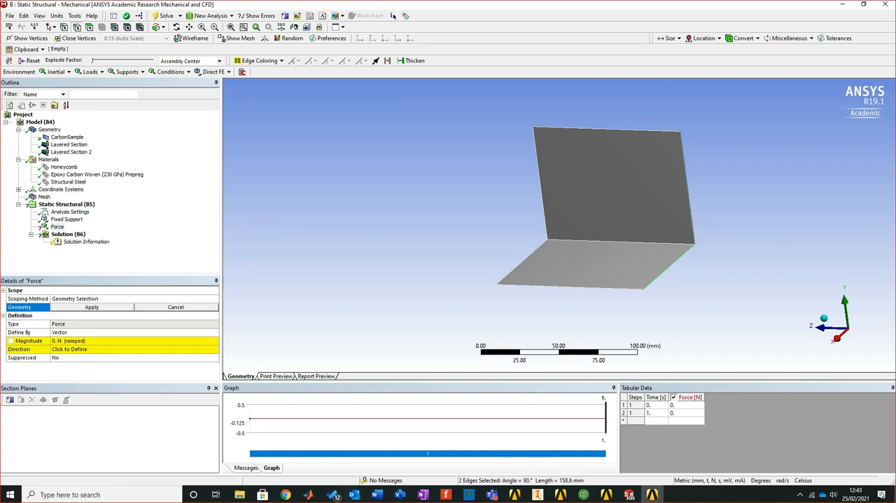
click(92, 307)
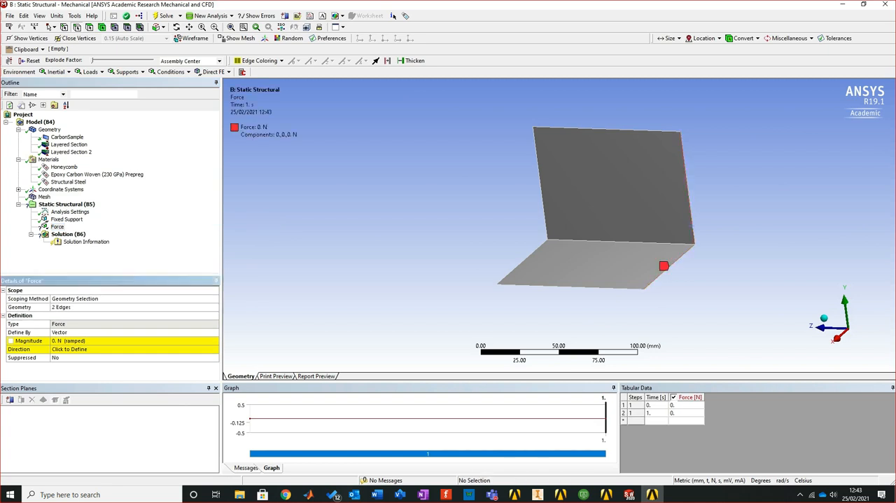
Define the force by components and set its Z component to -2500 N
click(92, 331)
click(215, 333)
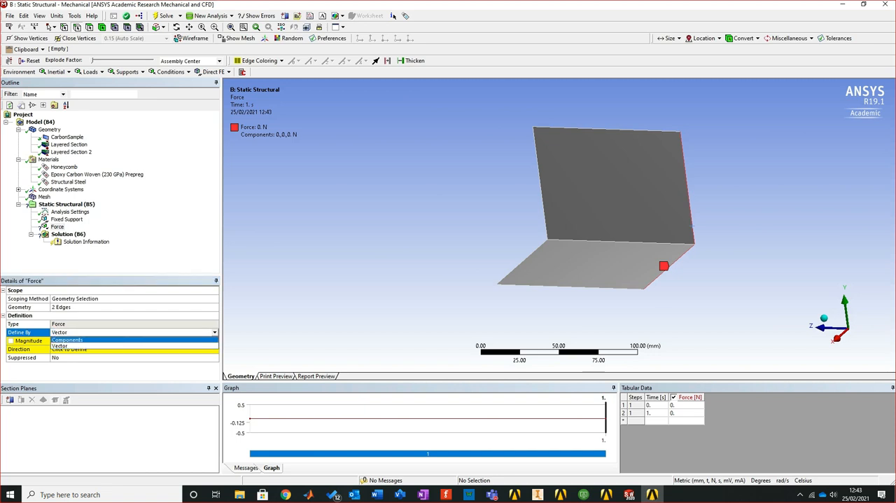
click(133, 340)
click(92, 365)
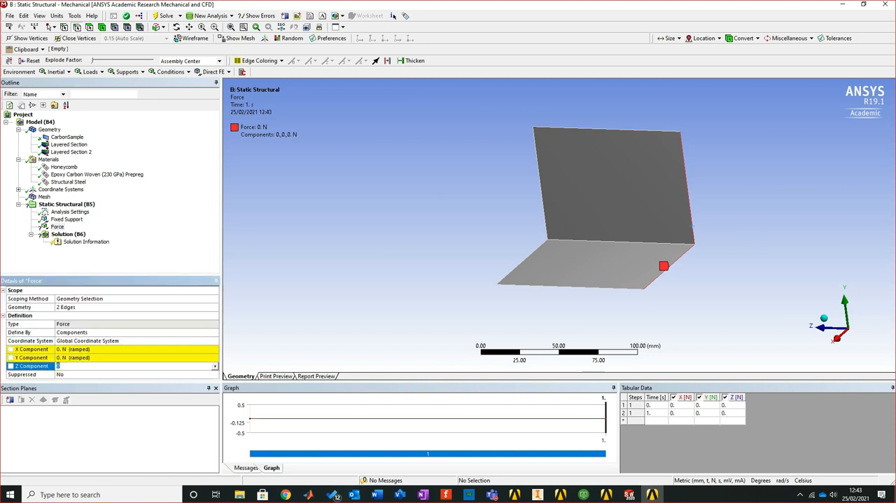
text(-2500)
key(Return)
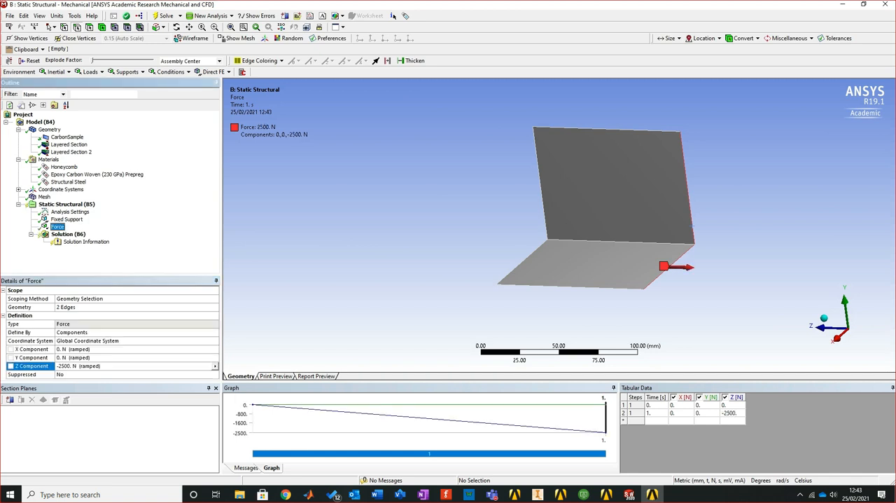
Solve the static structural analysis and evaluate a Total Deformation result for all bodies
click(165, 16)
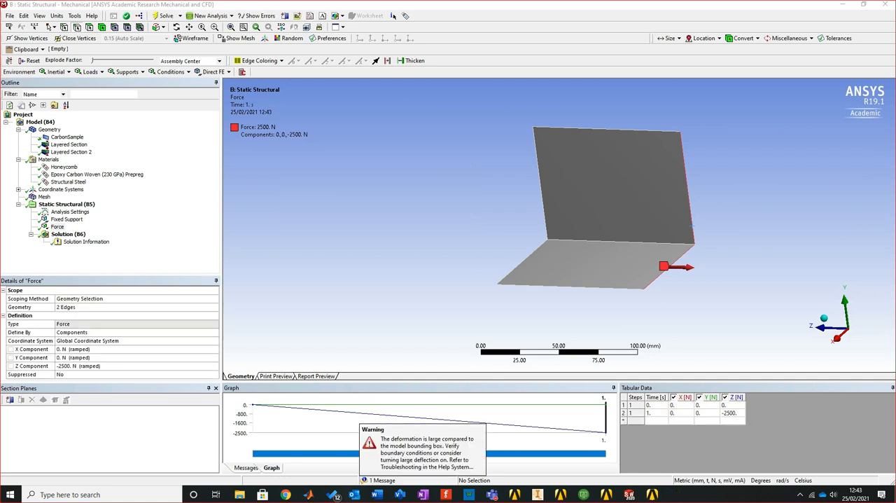
middle_drag(560, 216, 637, 219)
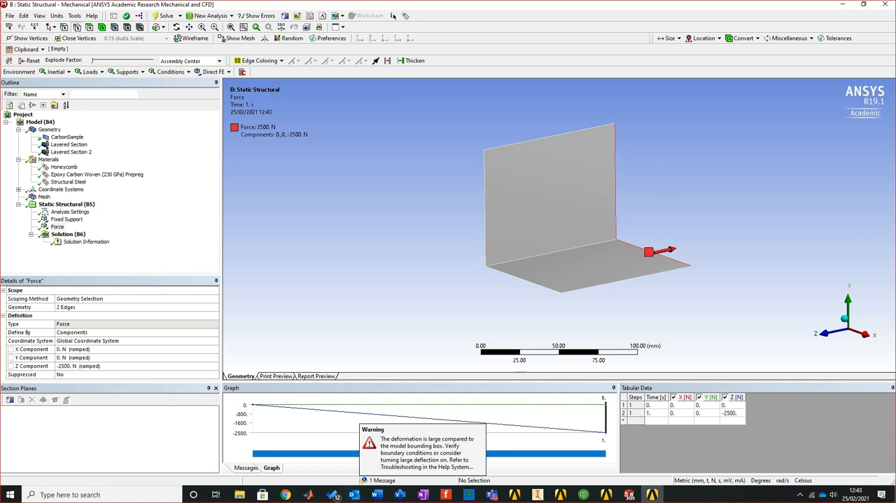
click(64, 235)
right_click(64, 235)
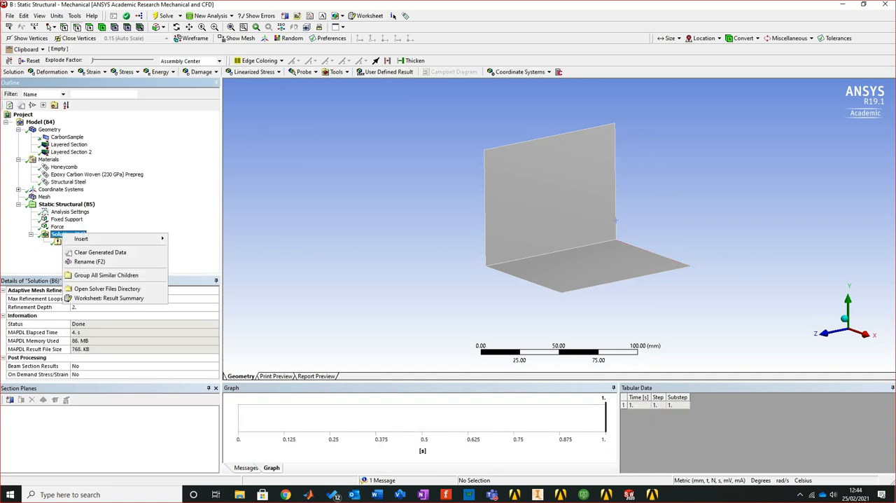
mouse_move(105, 238)
mouse_move(193, 239)
click(269, 239)
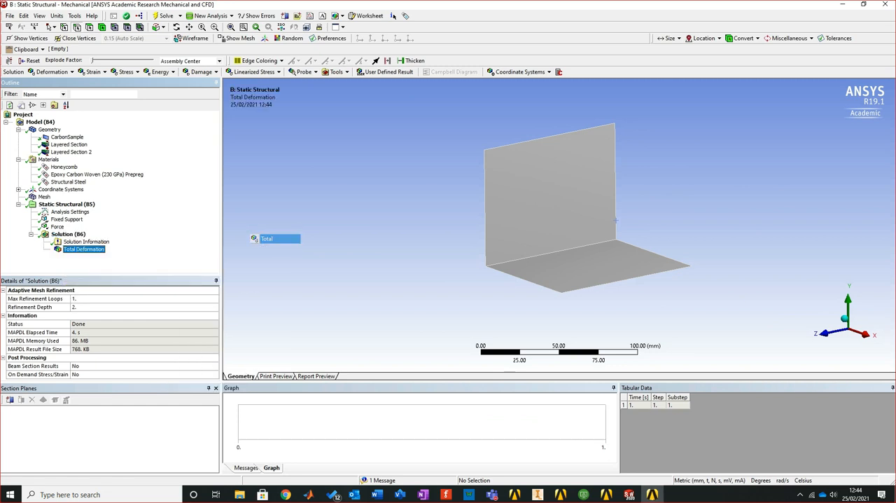
right_click(84, 249)
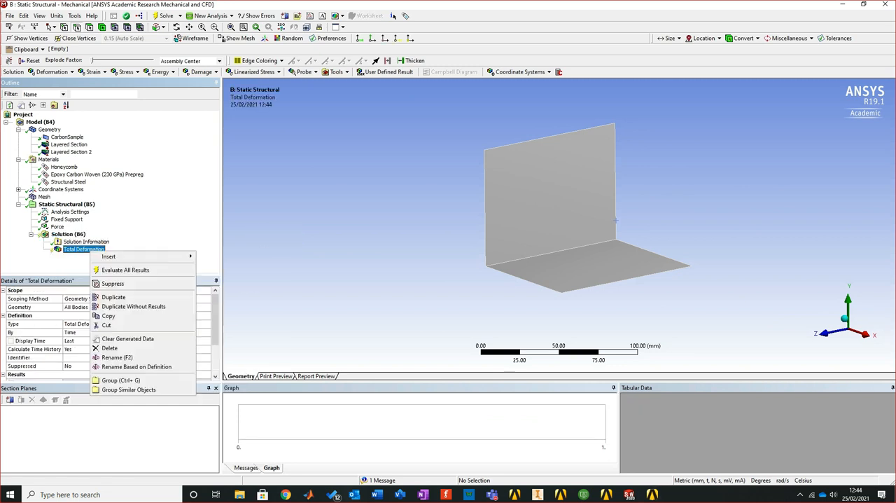
click(125, 269)
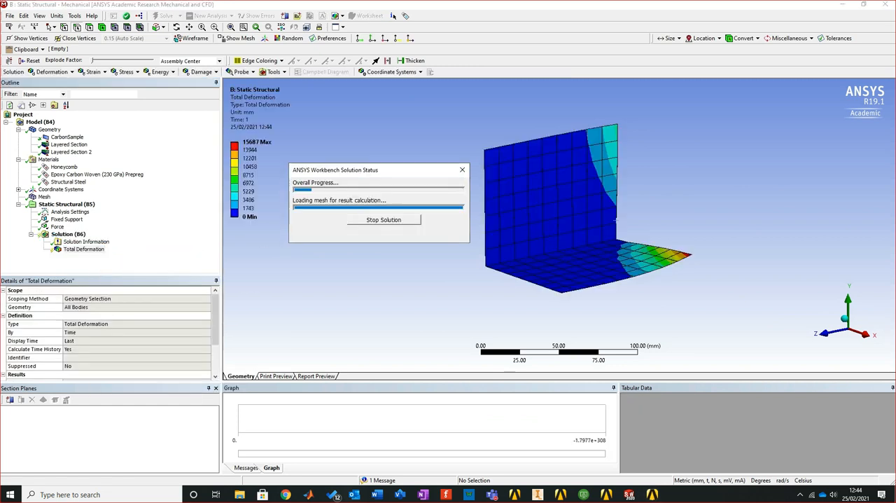
Examine the total deformation contours on the whole shell and close up at the most deformed corner, including its edge thickness
middle_drag(629, 238, 553, 231)
right_drag(612, 272, 678, 309)
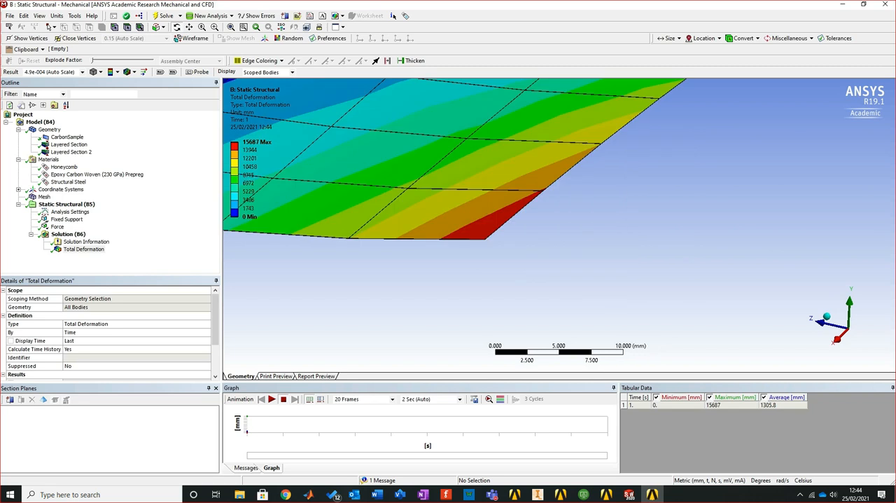
right_drag(438, 195, 503, 255)
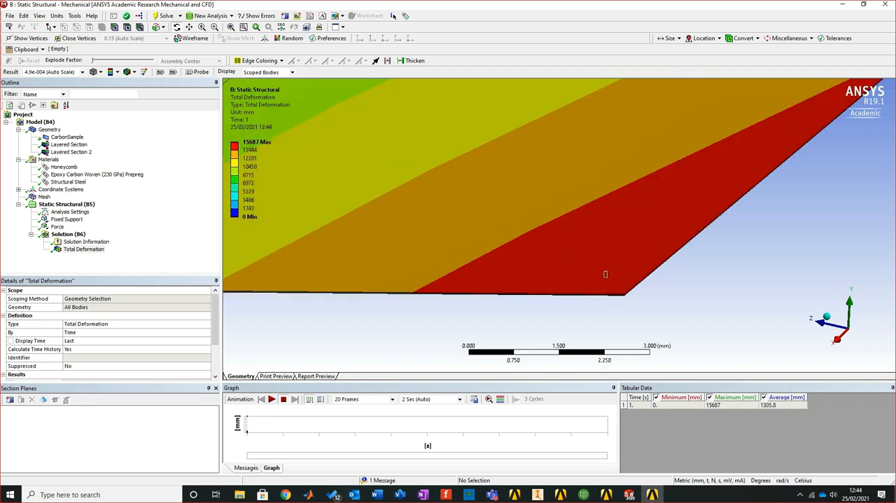
right_drag(605, 271, 656, 313)
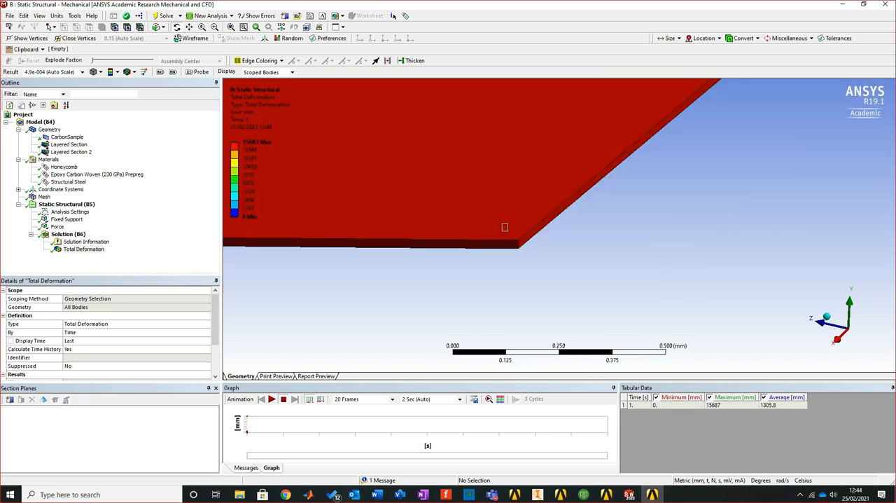
right_drag(501, 224, 540, 259)
scroll(558, 225, down, 14)
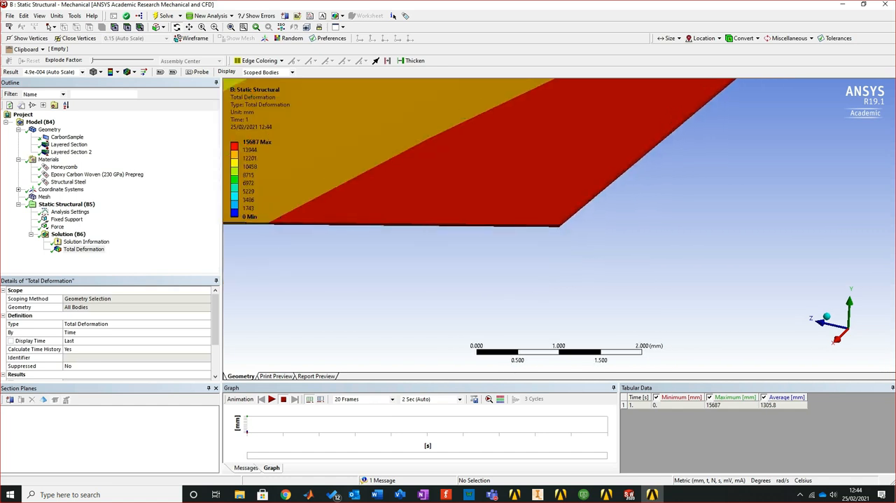
scroll(559, 225, down, 14)
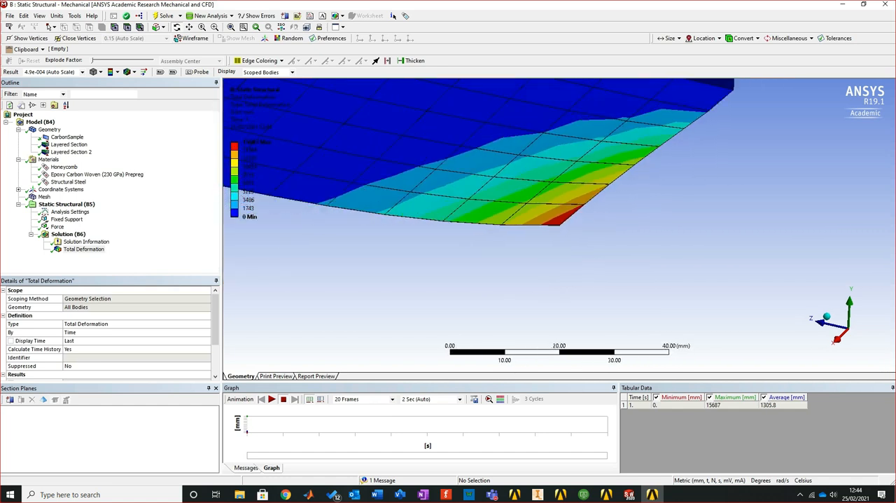
scroll(558, 225, down, 8)
middle_drag(559, 224, 527, 283)
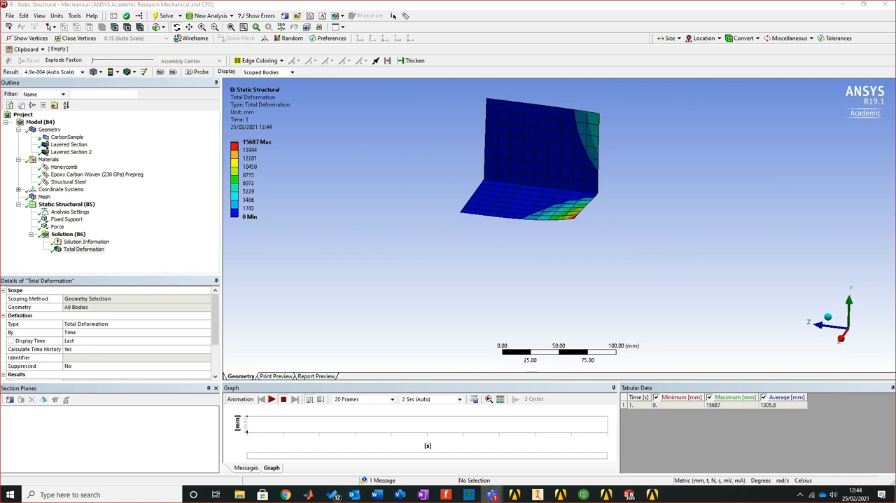
mouse_move(526, 283)
middle_down()
mouse_move(510, 267)
mouse_move(510, 279)
middle_up()
right_drag(457, 100, 640, 254)
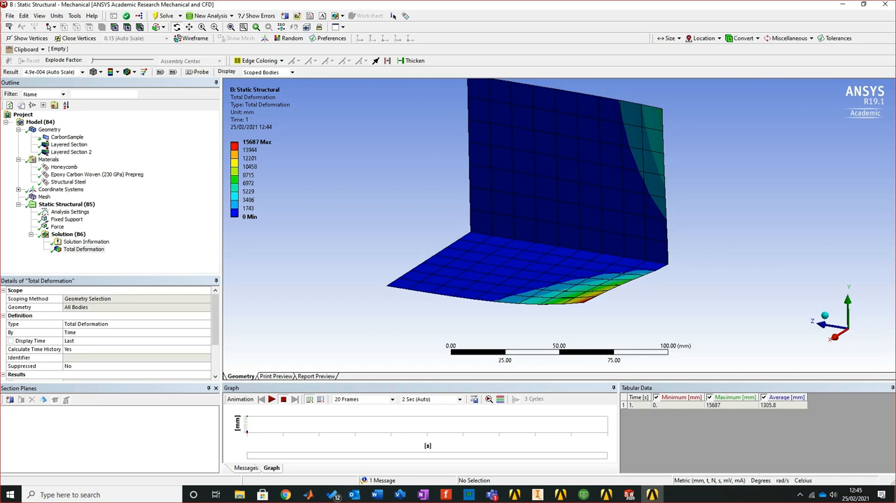
Insert a Shear Stress result under the Static Structural solution
mouse_move(546, 217)
middle_down()
mouse_move(451, 199)
mouse_move(518, 209)
mouse_move(525, 193)
mouse_move(537, 199)
mouse_move(539, 224)
middle_up()
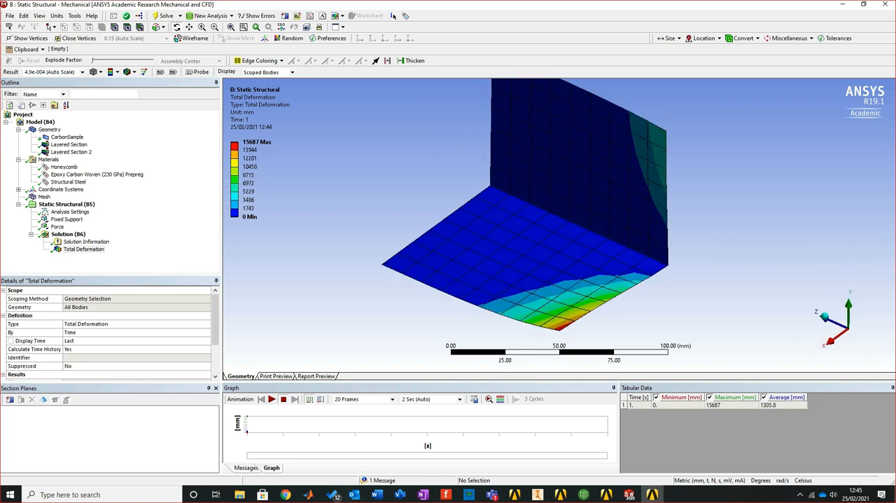
click(68, 234)
right_click(70, 234)
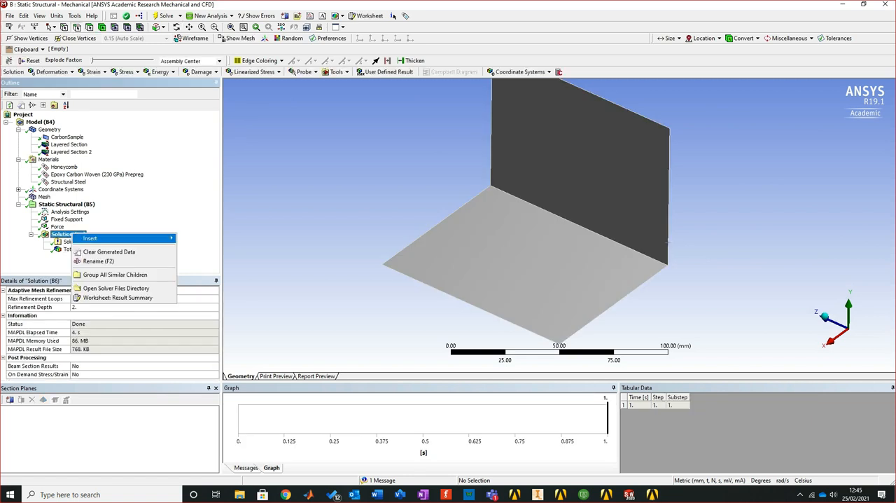
mouse_move(91, 238)
mouse_move(210, 257)
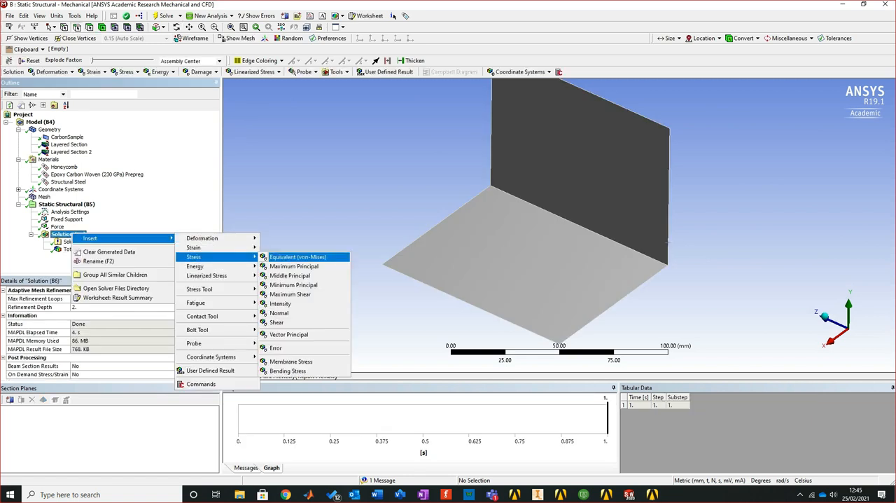
click(294, 322)
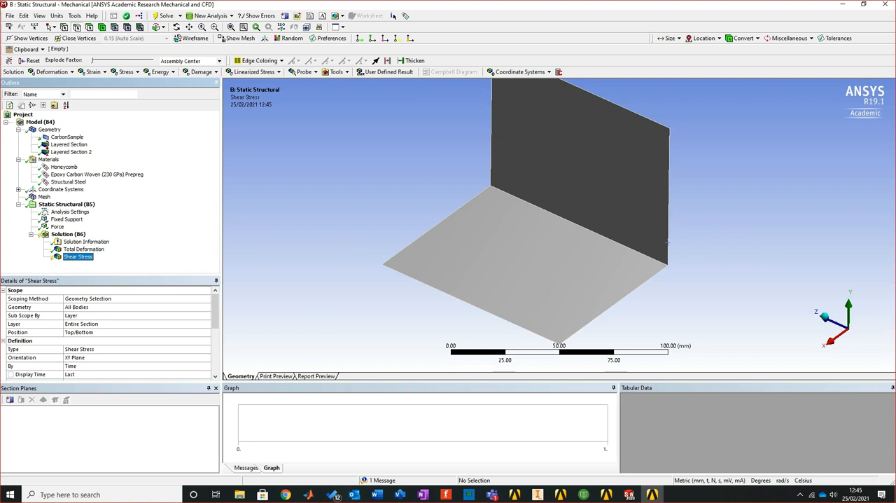
Evaluate the Shear Stress result with its orientation set to XZ Plane, and compare the contours with the shell's mesh
click(105, 357)
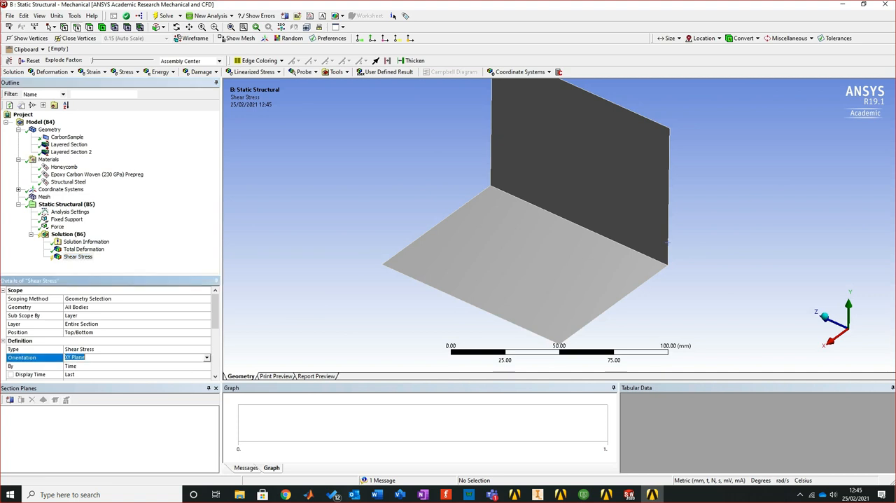
click(206, 357)
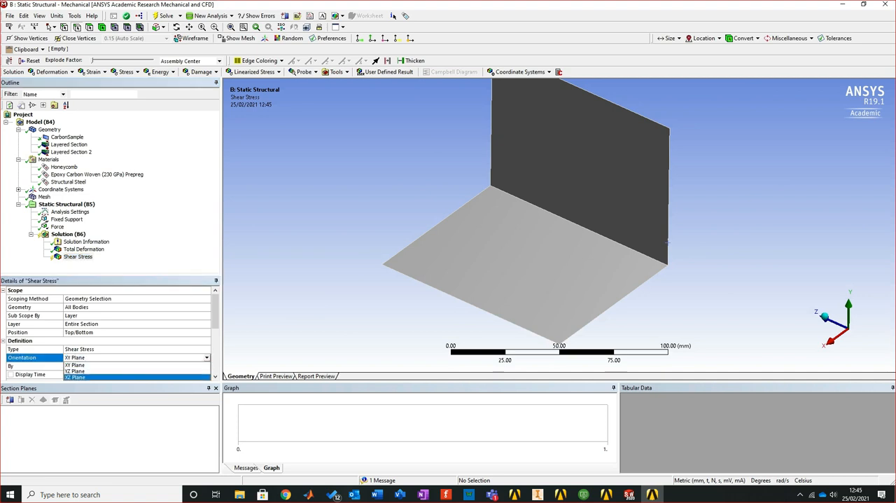
click(77, 377)
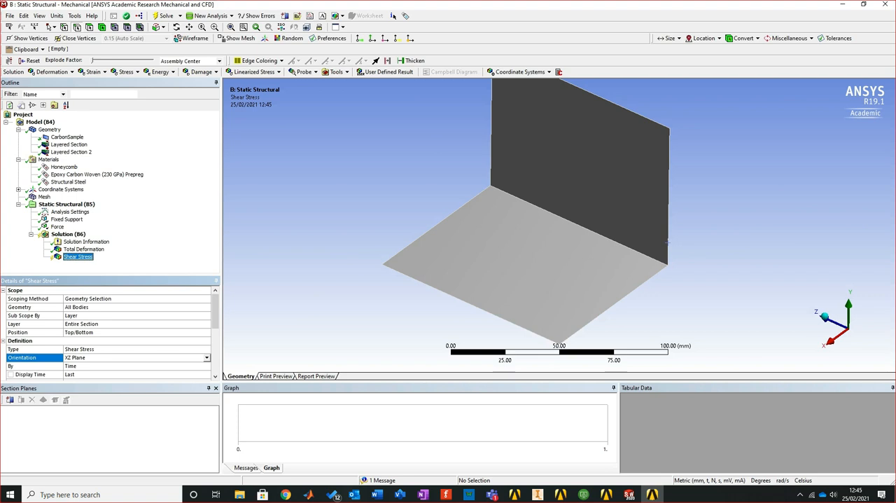
right_click(77, 256)
click(125, 274)
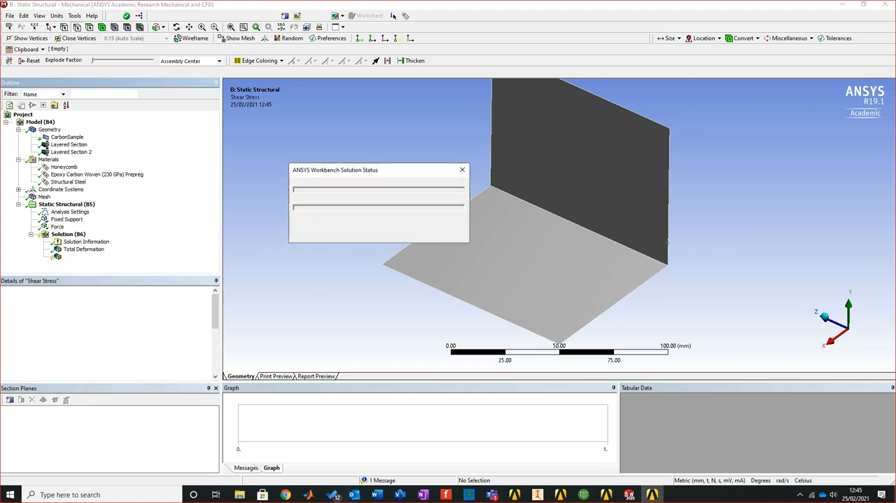
middle_drag(526, 196, 504, 287)
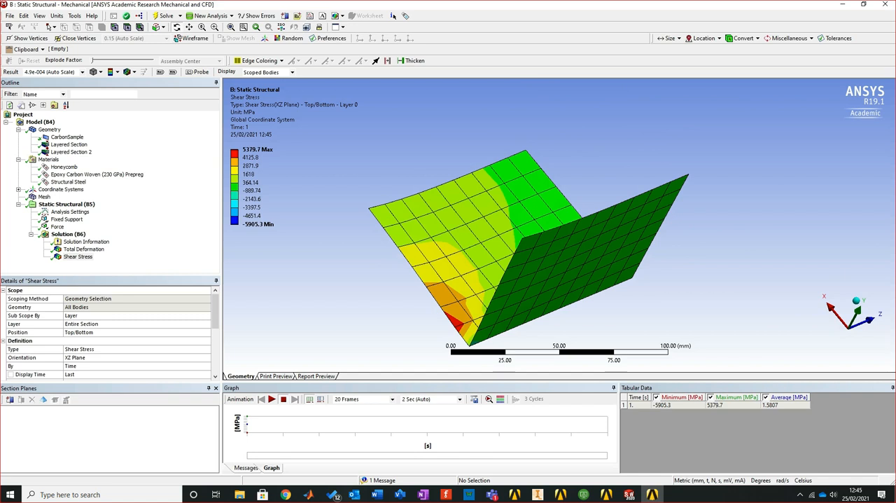
click(44, 197)
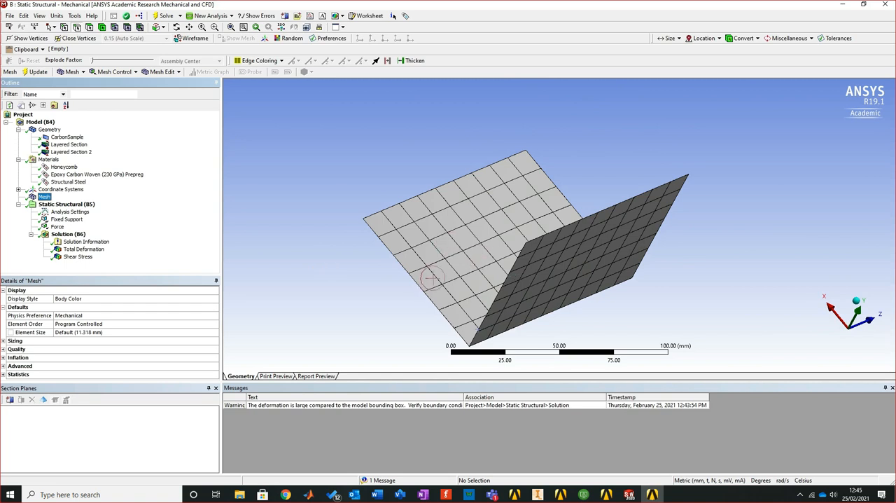
Set the Shear Stress result's orientation to YZ Plane, then evaluate it and inspect the contours on the shell
click(77, 256)
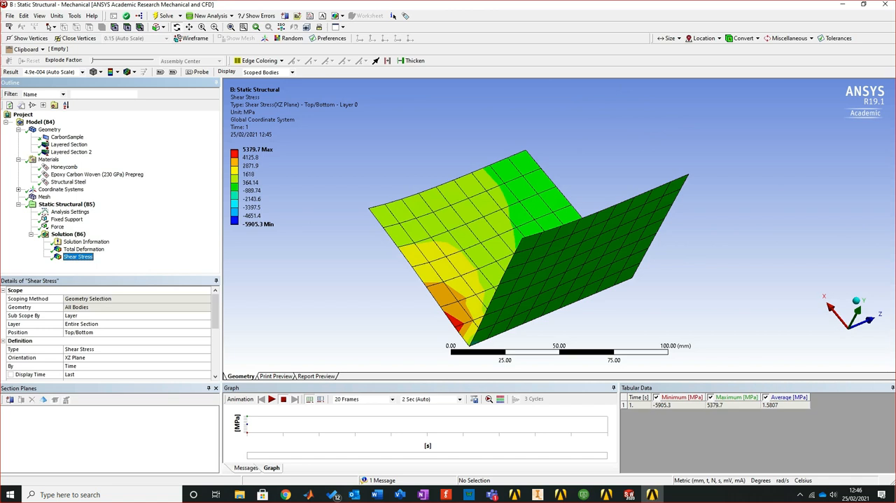
click(98, 357)
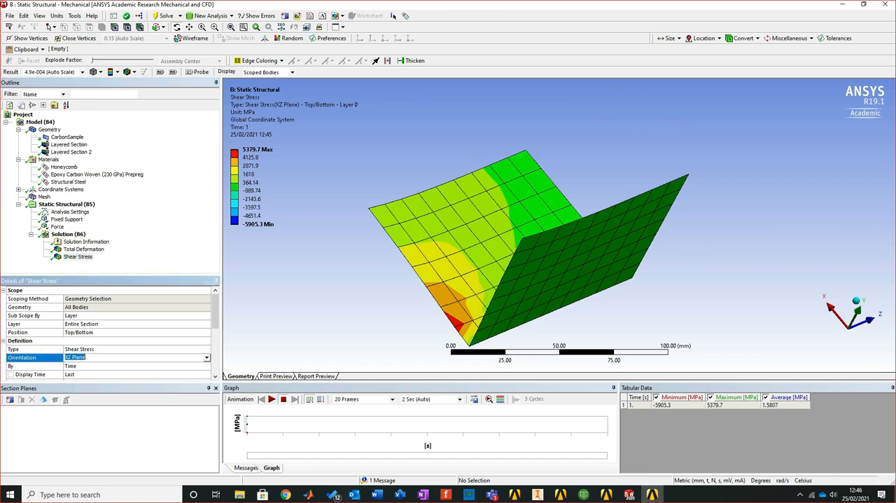
click(207, 357)
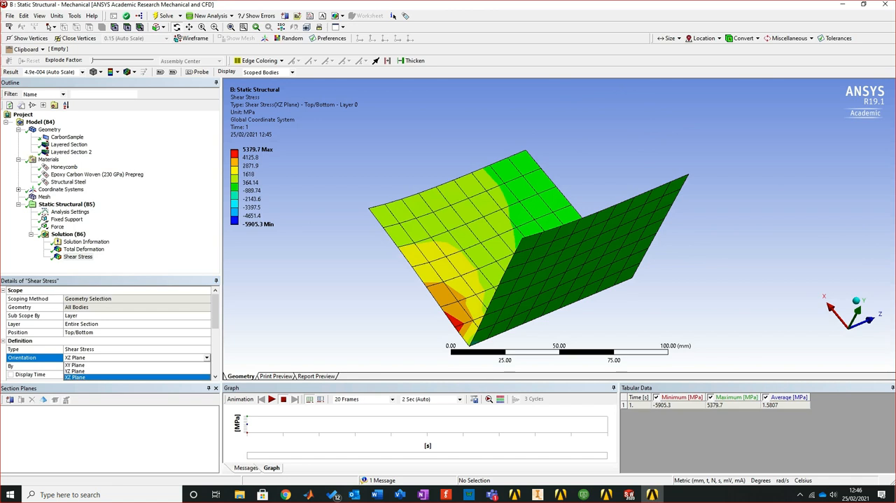
key(Down)
key(Return)
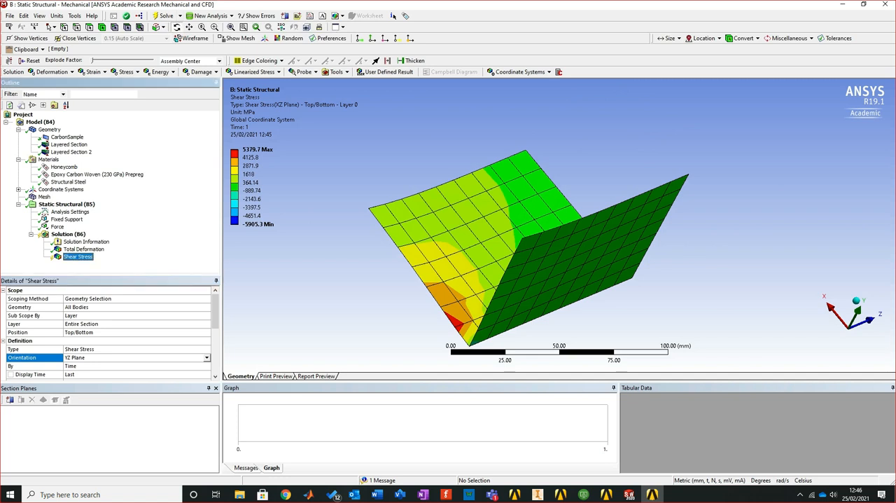
right_click(80, 256)
click(120, 273)
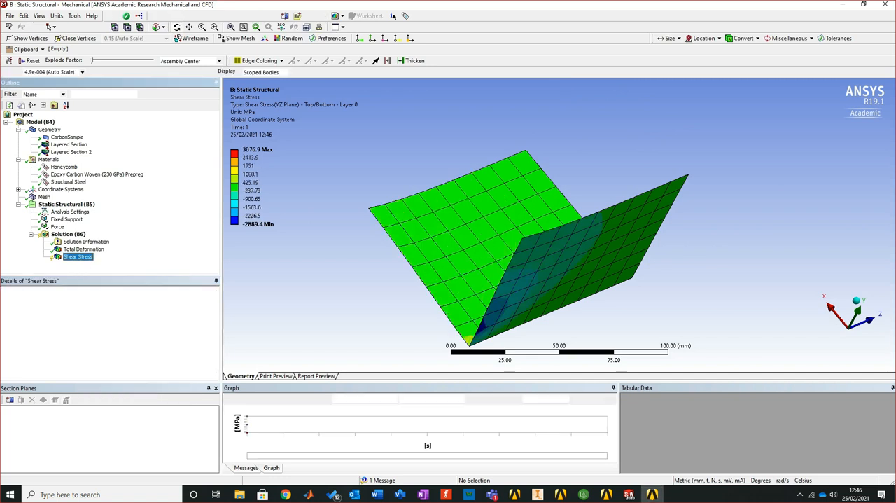
middle_drag(529, 280, 665, 274)
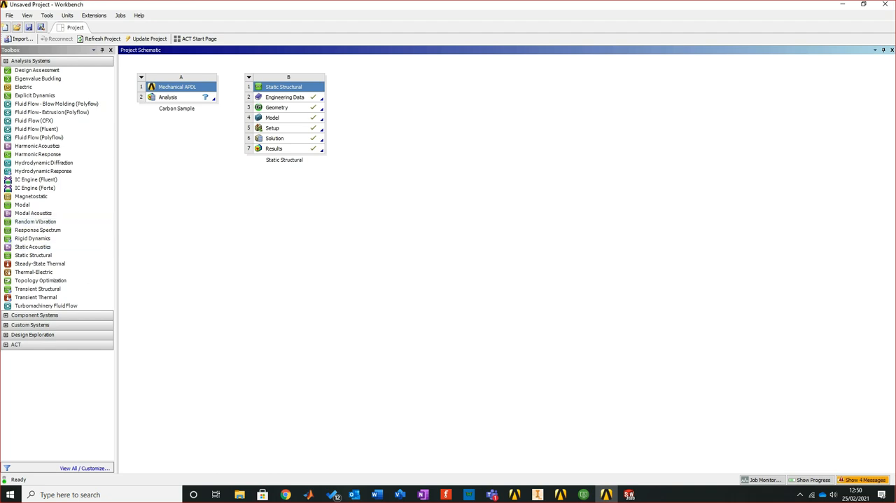
click(800, 495)
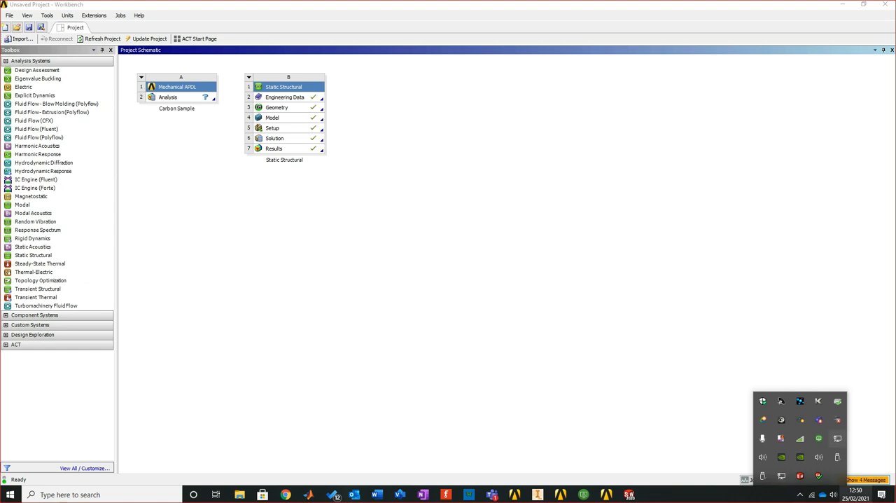
right_click(781, 439)
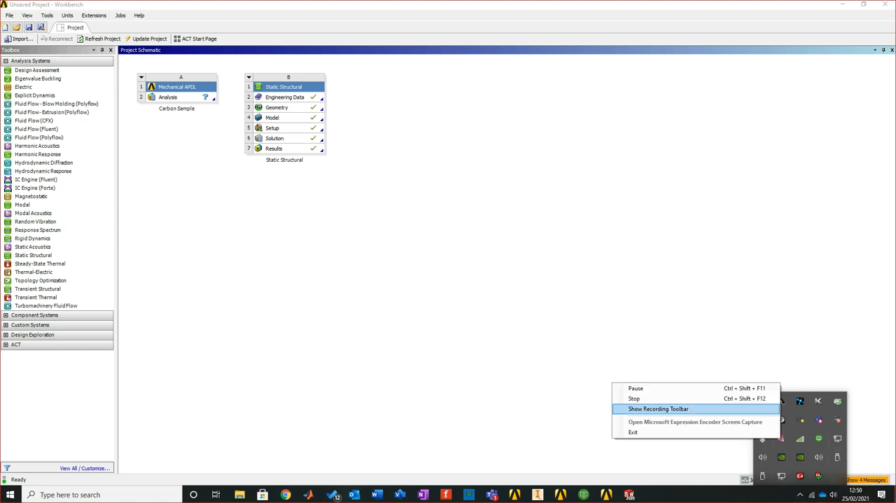